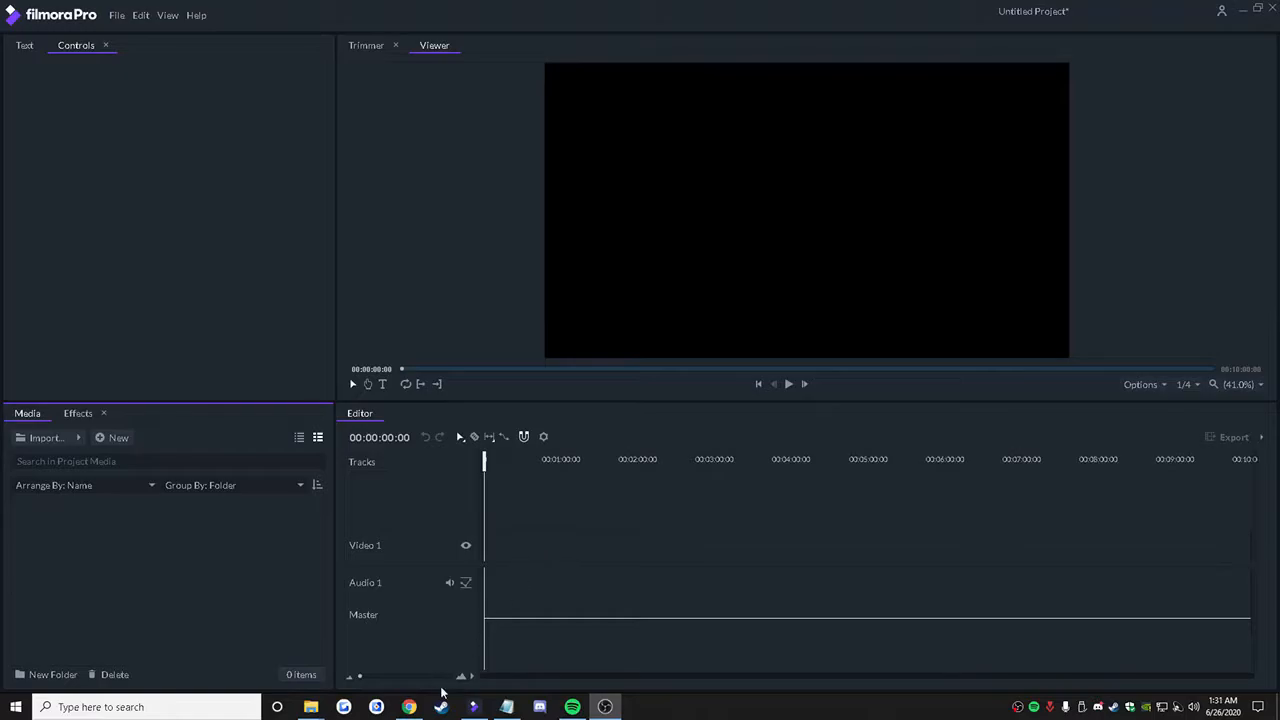
Step: Switch to the weekly schedule document in Chrome and review the Wednesday 24th listings
click(412, 707)
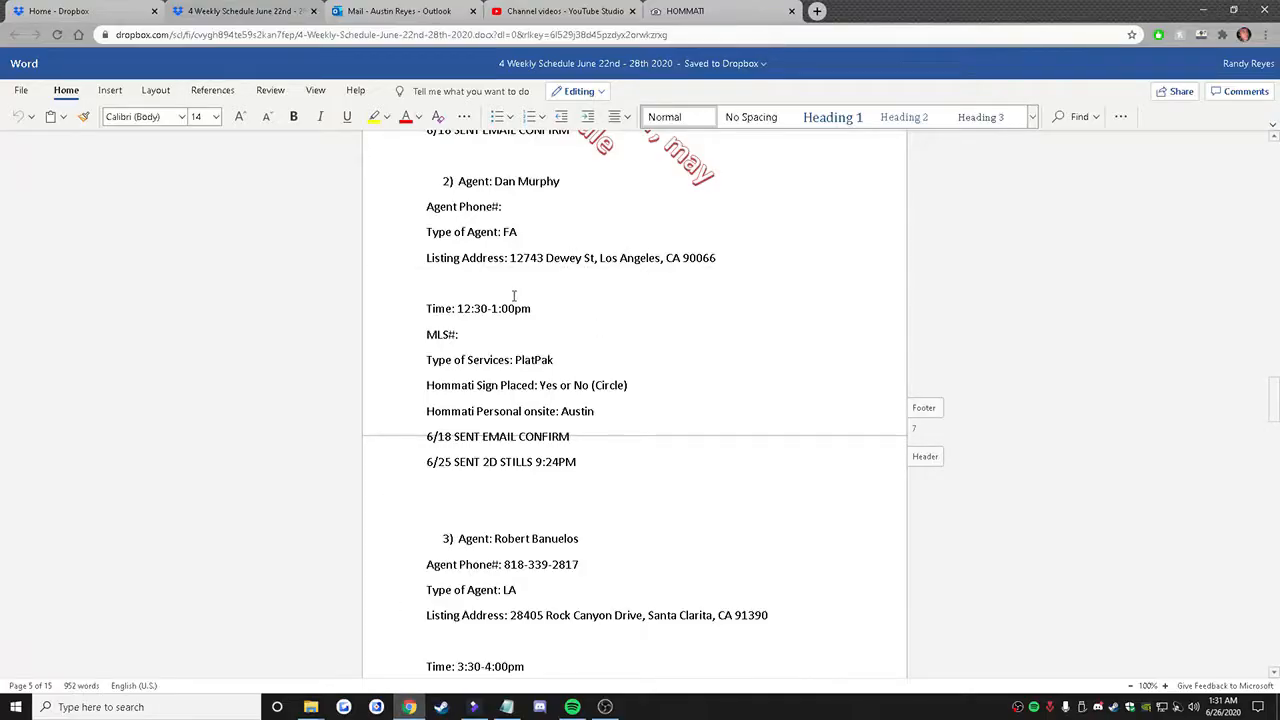
scroll(564, 345, down, 3)
scroll(560, 380, up, 6)
scroll(553, 407, down, 2)
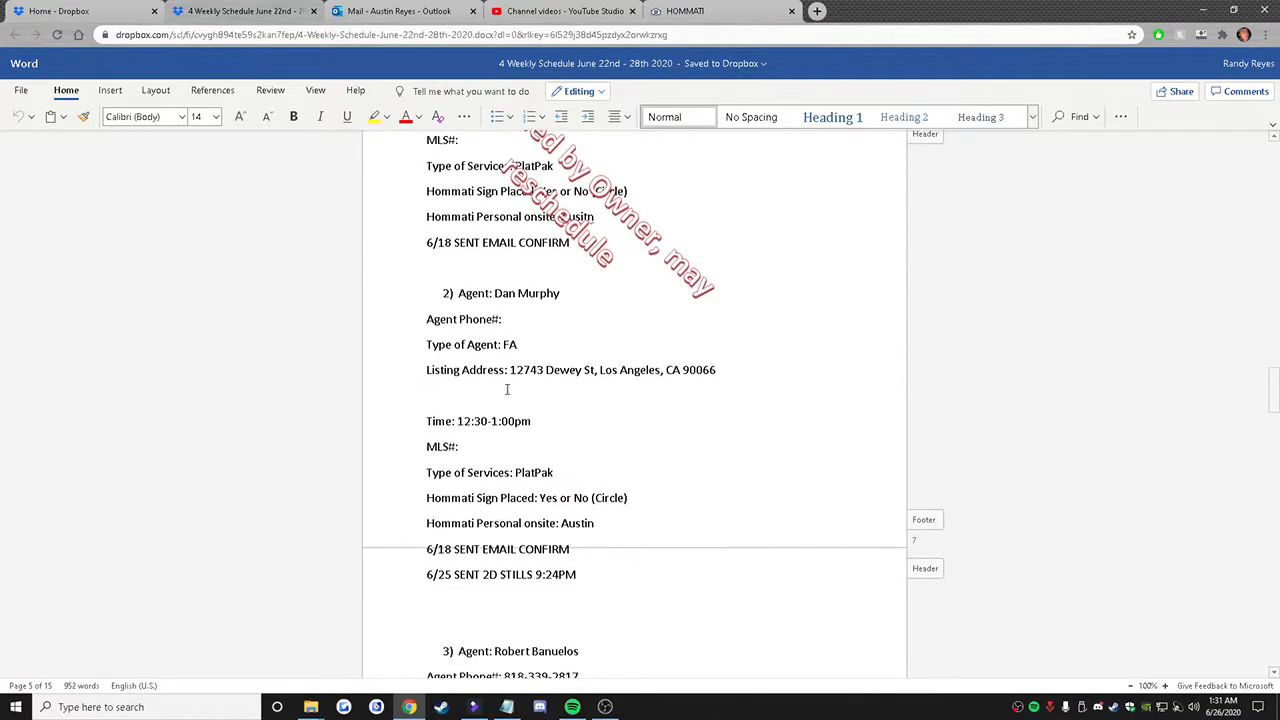
scroll(505, 345, up, 3)
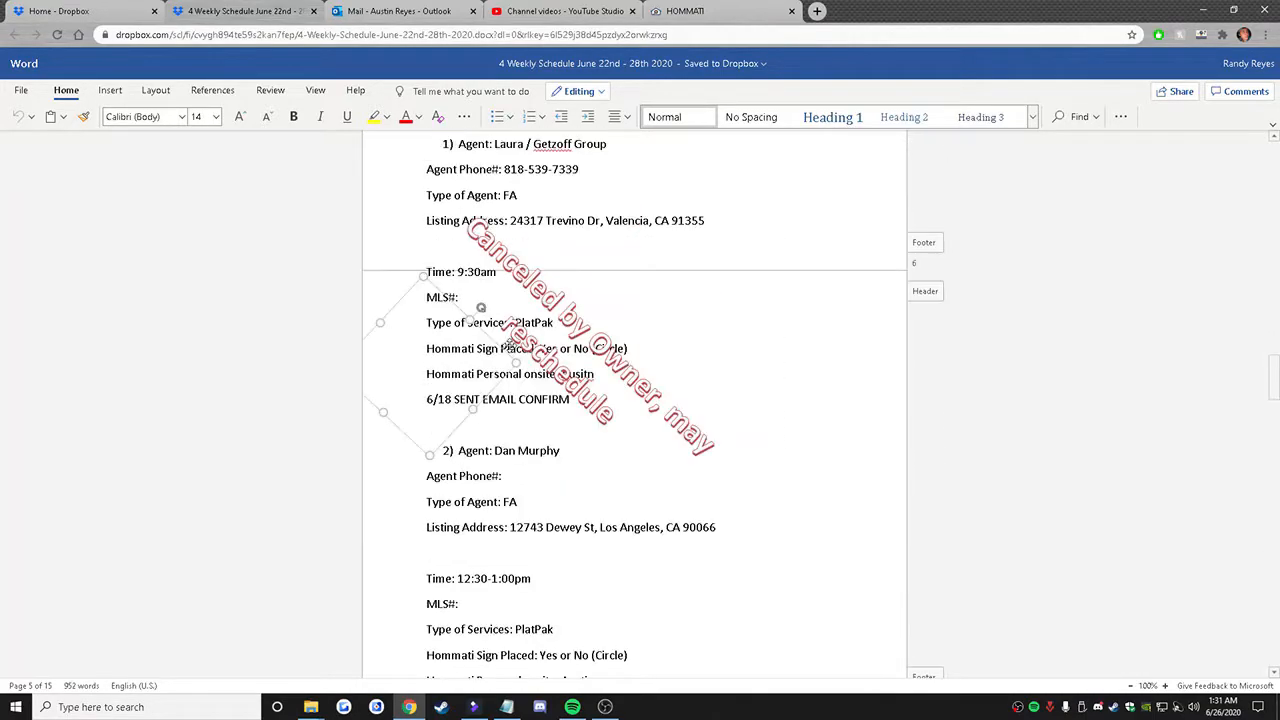
scroll(746, 337, down, 2)
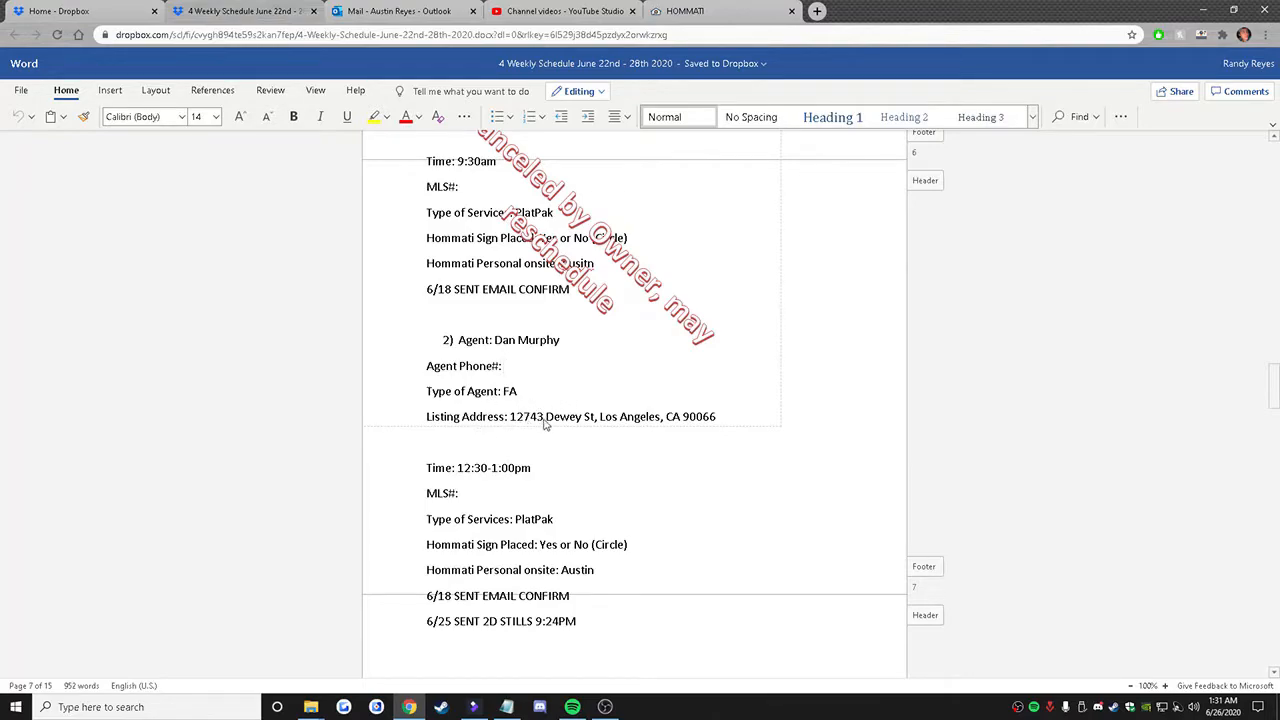
Step: Move the "Canceled by Owner, may reschedule" text box up and to the right, clear of the second Wednesday listing
click(656, 338)
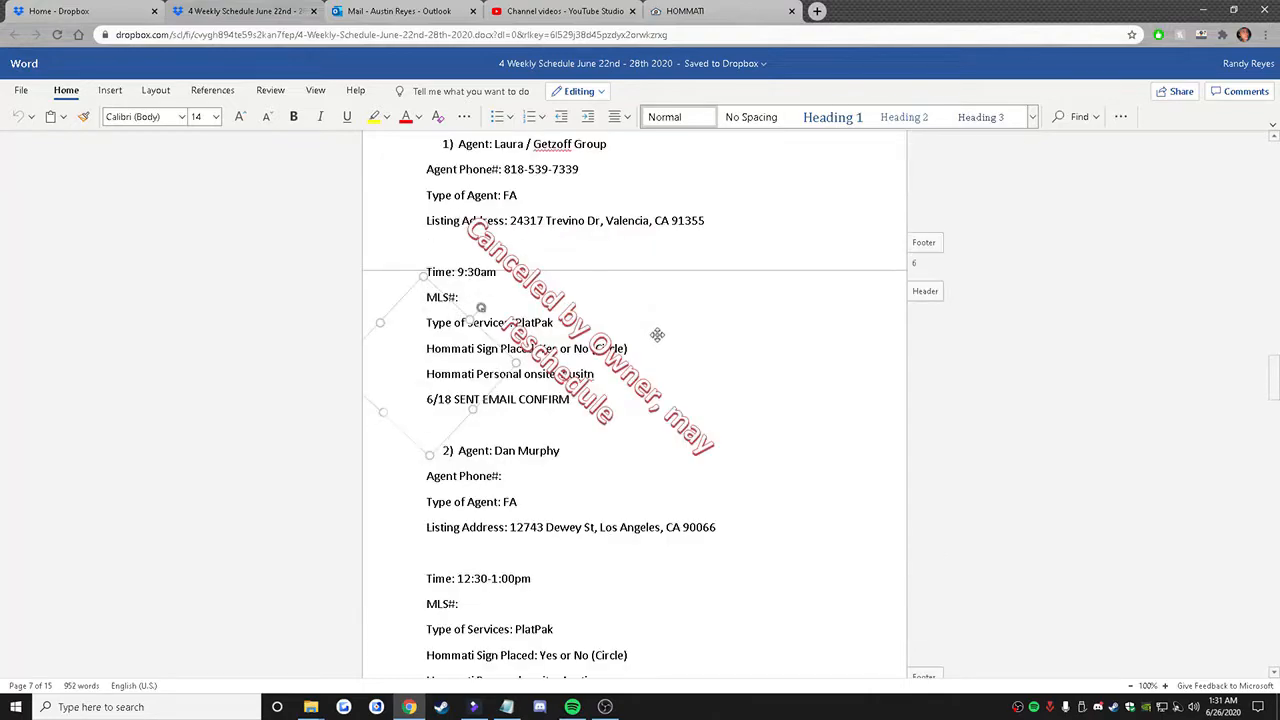
scroll(723, 166, up, 3)
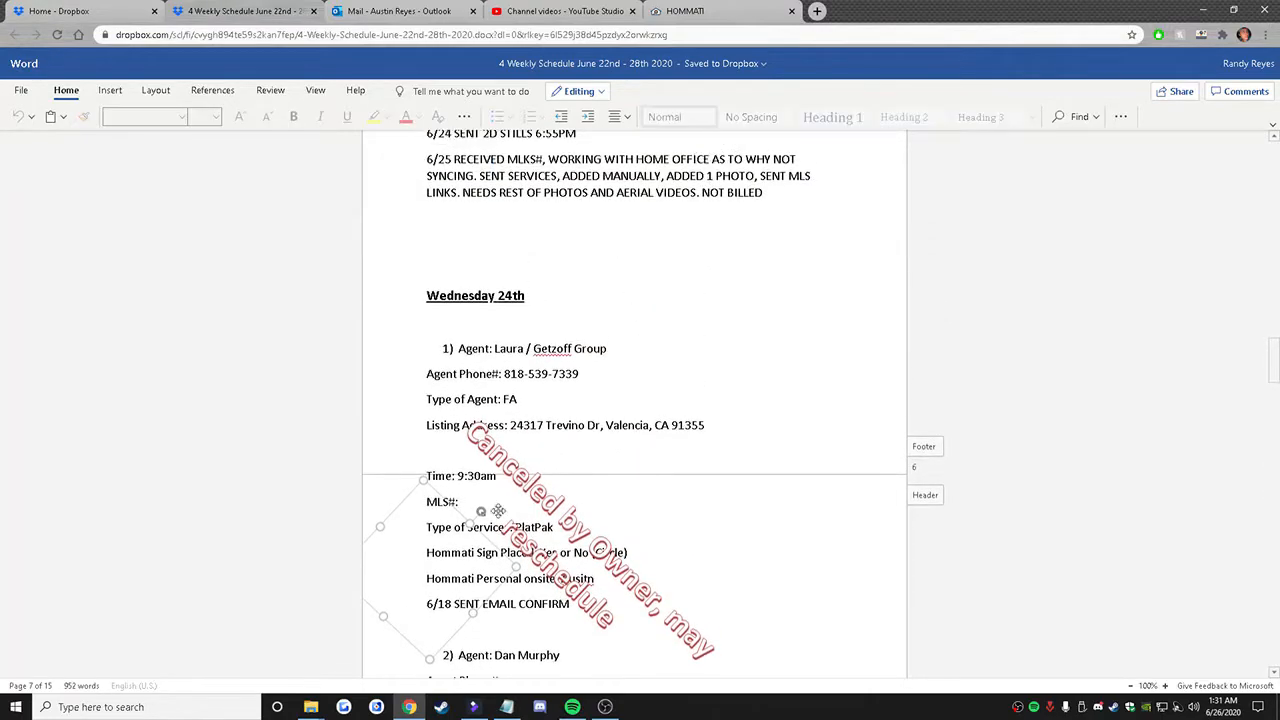
click(609, 264)
click(462, 546)
drag(459, 477, 706, 240)
Step: Copy the full listing address of the second Wednesday 24th listing
scroll(687, 441, down, 3)
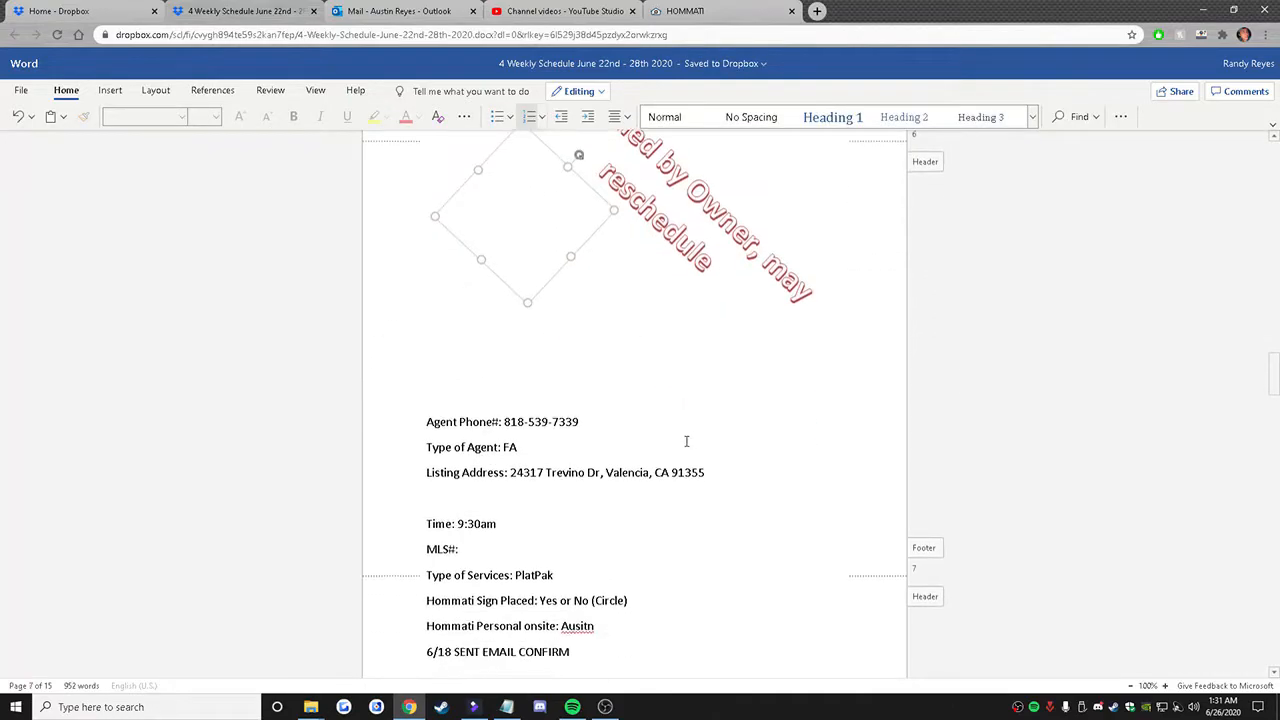
scroll(687, 441, down, 3)
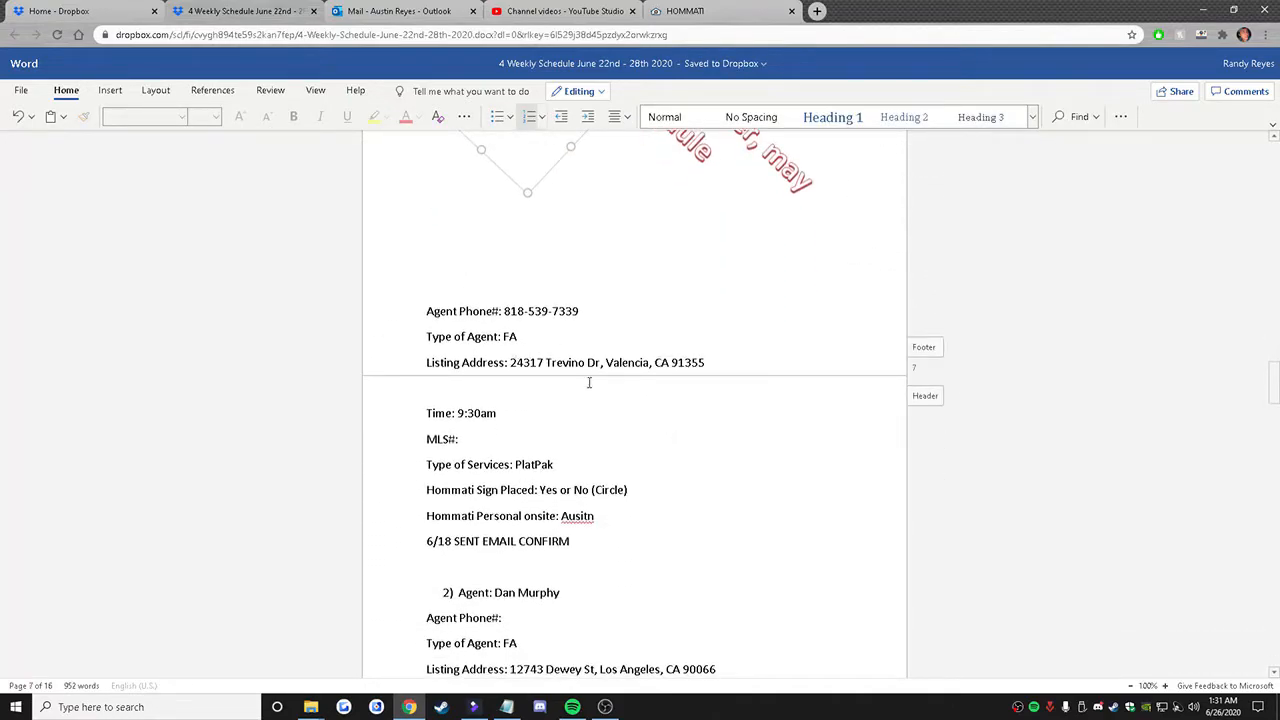
scroll(588, 381, down, 5)
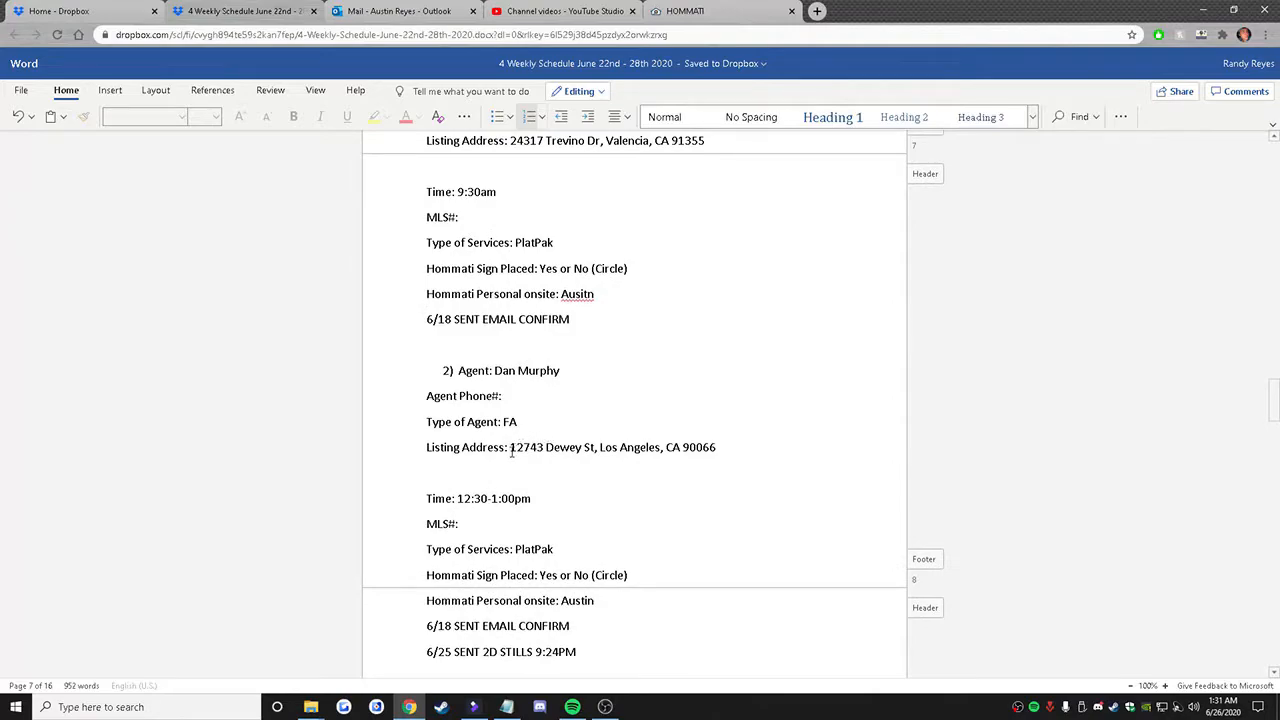
drag(511, 452, 716, 449)
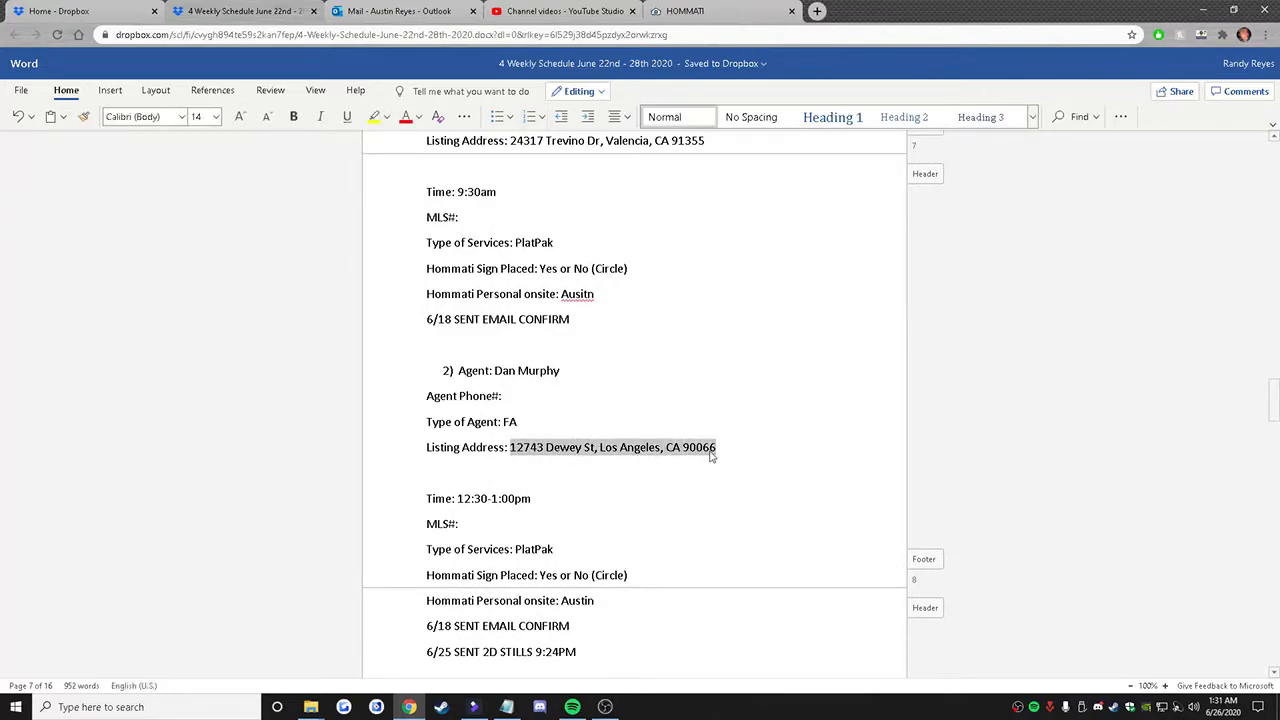
right_click(712, 450)
click(738, 476)
Step: Create a desktop folder named with the copied listing address and place it at the end of the lower row of listing folders
click(1204, 10)
drag(1262, 16, 1088, 587)
right_click(693, 313)
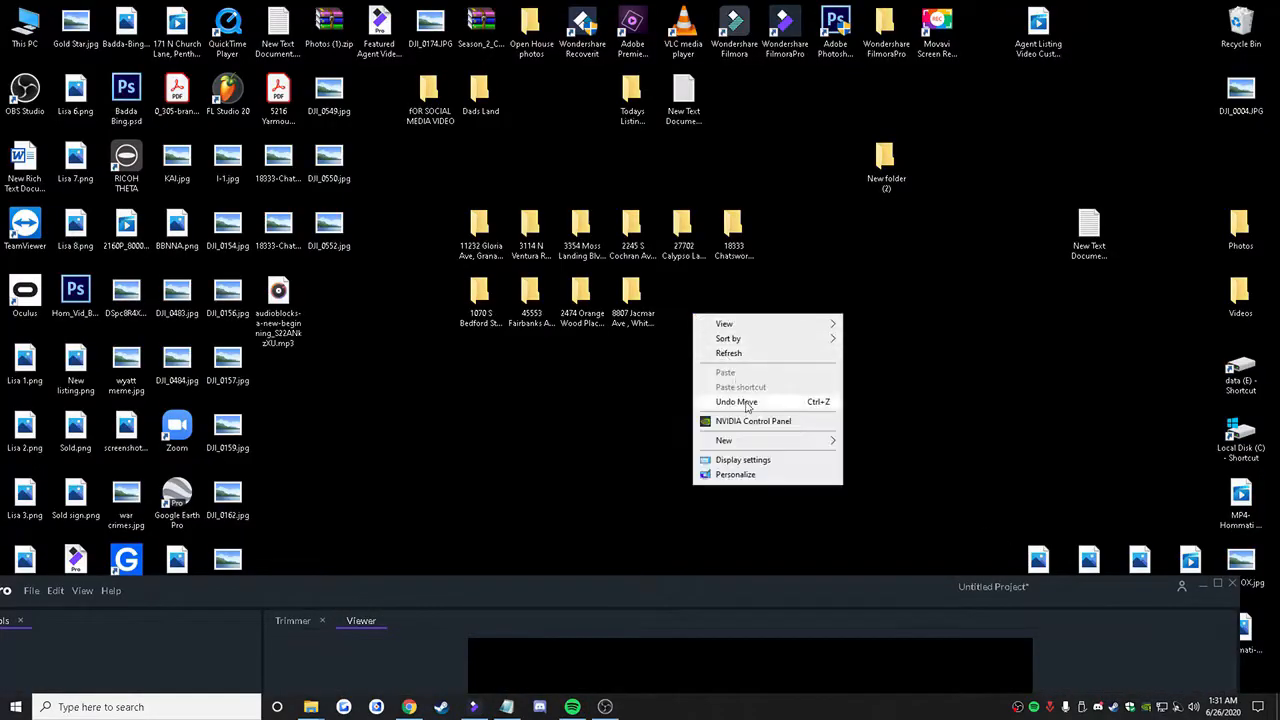
mouse_move(763, 446)
click(859, 441)
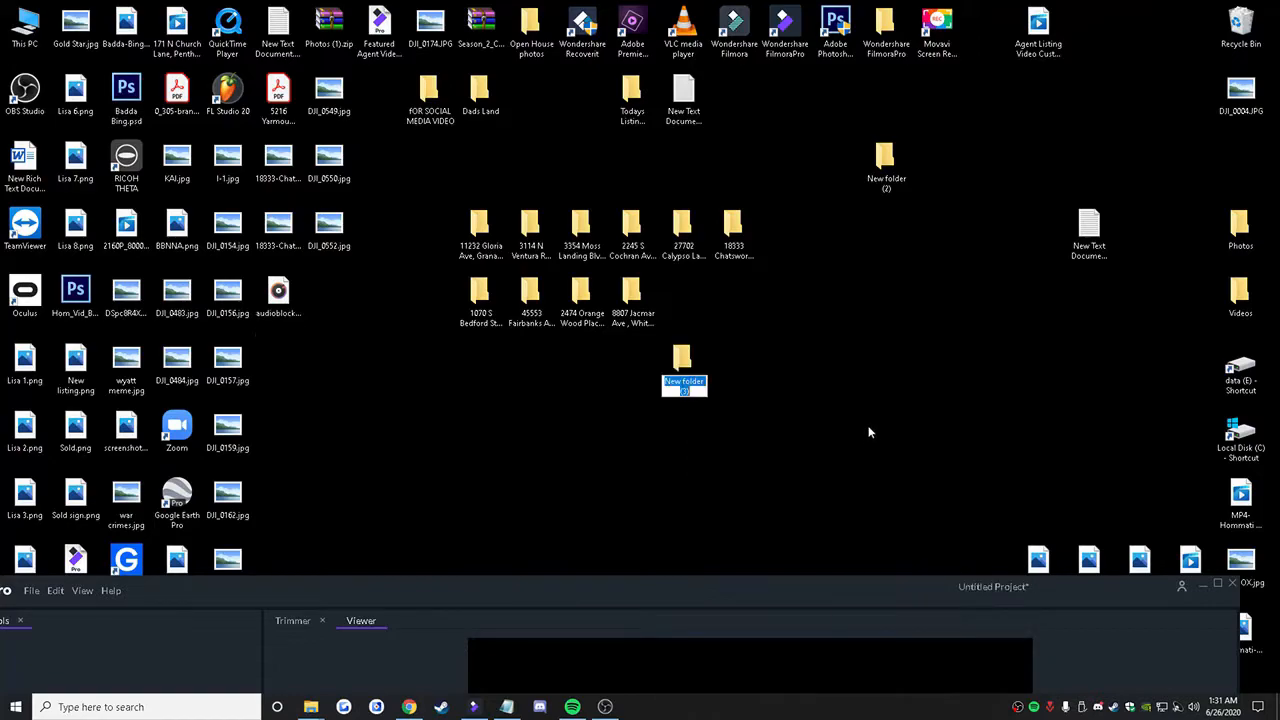
key(ctrl+v)
key(Return)
drag(682, 358, 706, 315)
click(794, 330)
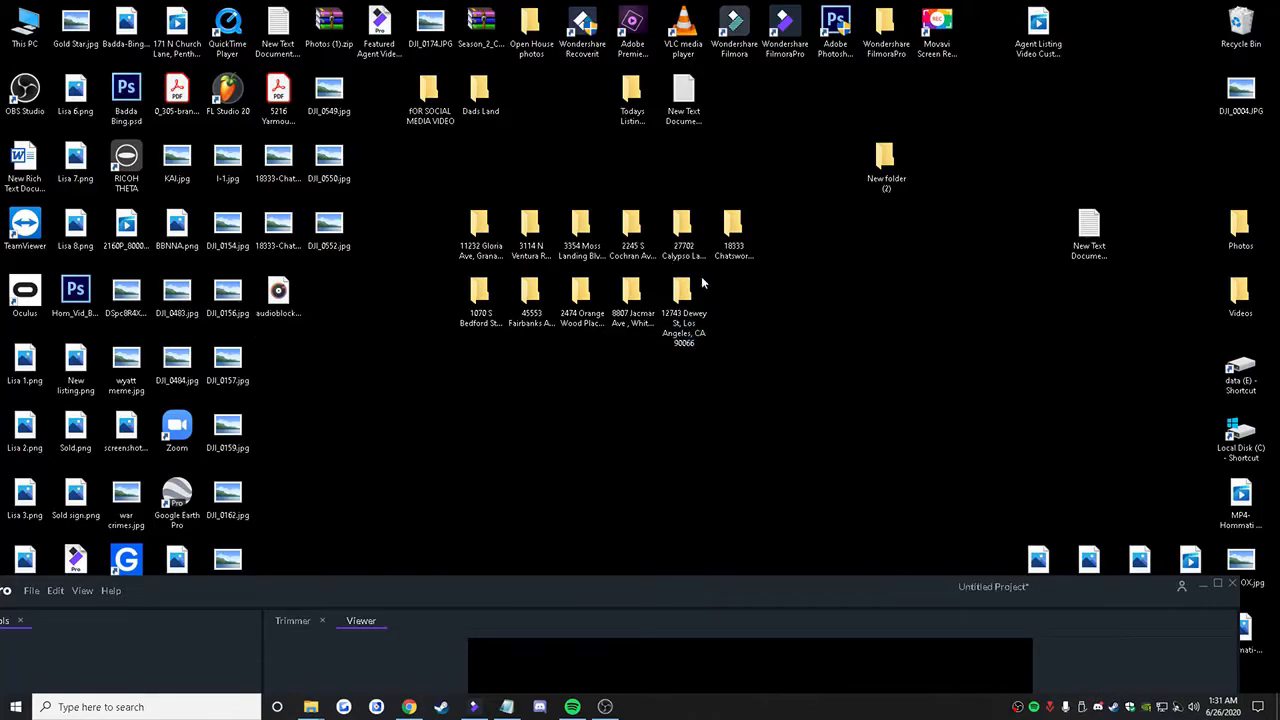
click(480, 228)
click(440, 200)
drag(447, 183, 812, 356)
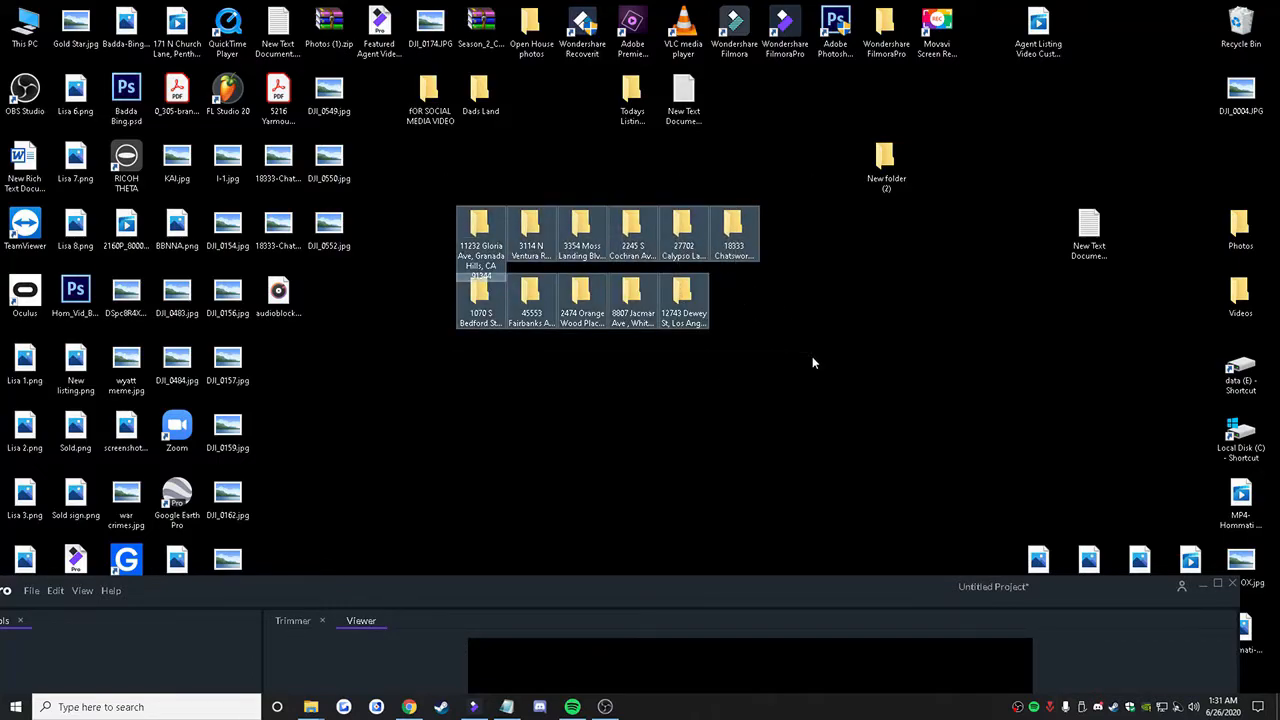
click(812, 356)
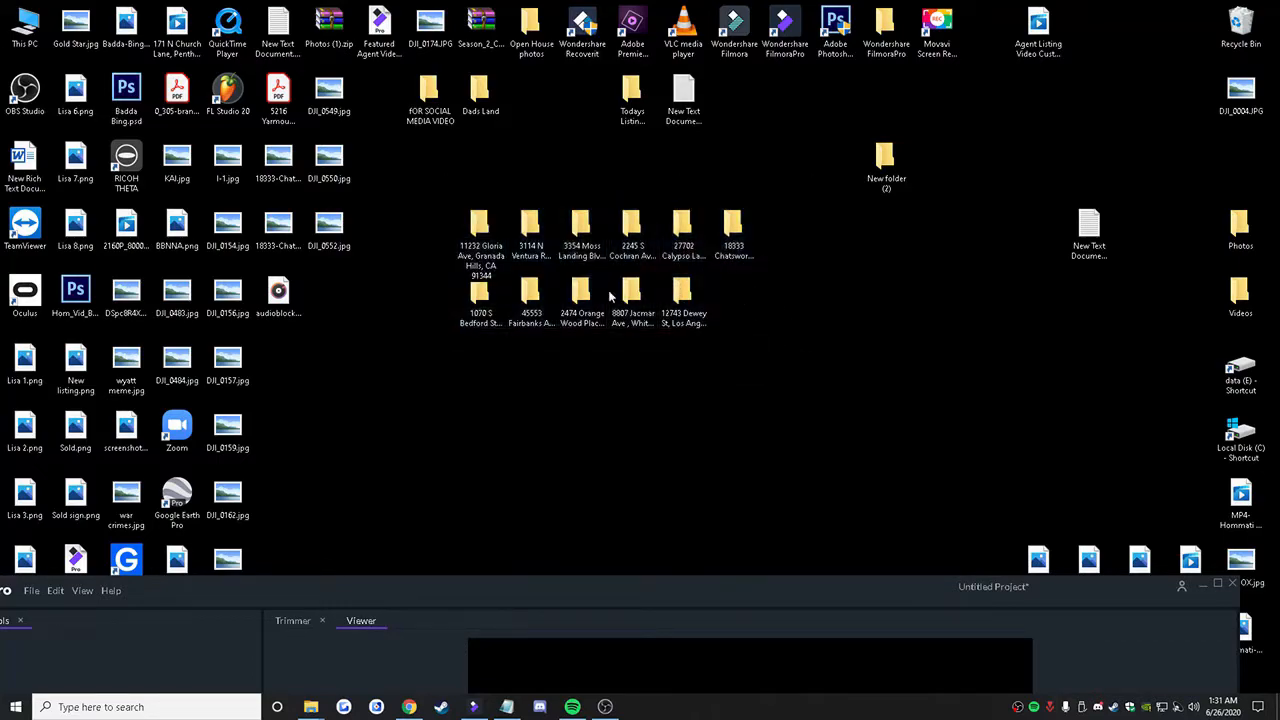
Step: Open the new listing folder, and browse to Removable Disk (I:) > DCIM > 104MEDIA in the other File Explorer window
double_click(673, 288)
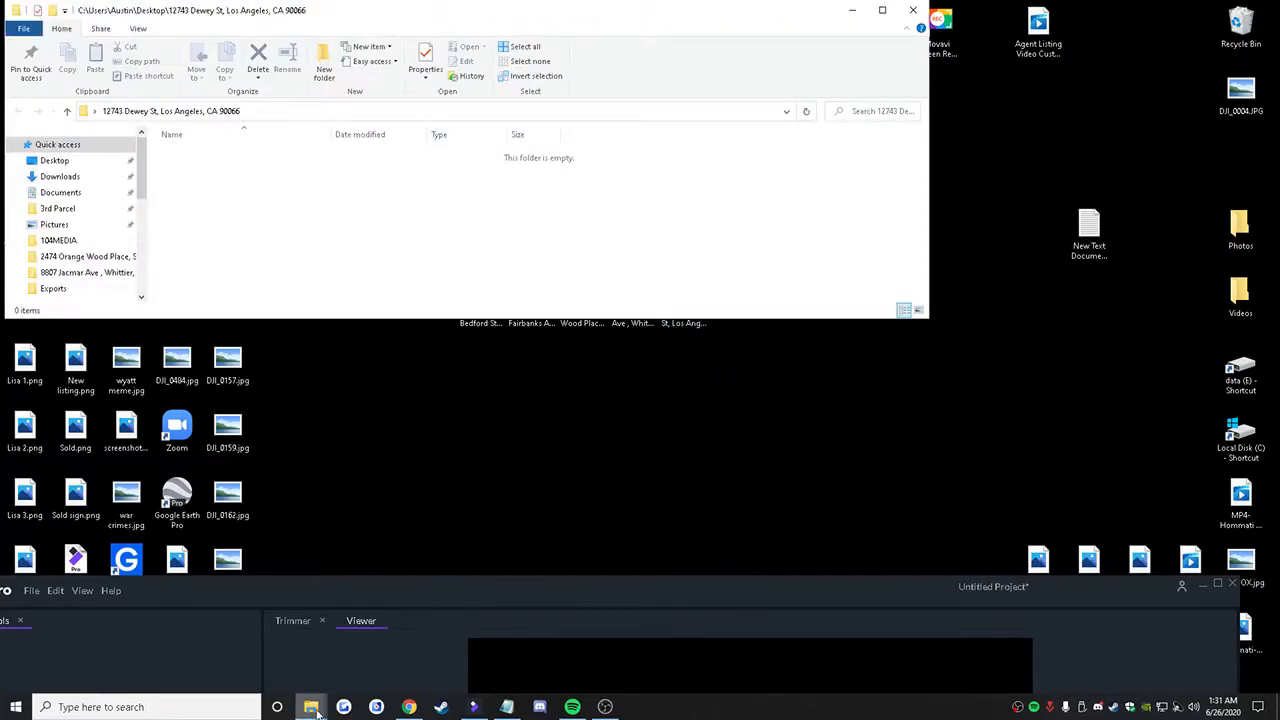
mouse_move(311, 707)
click(167, 655)
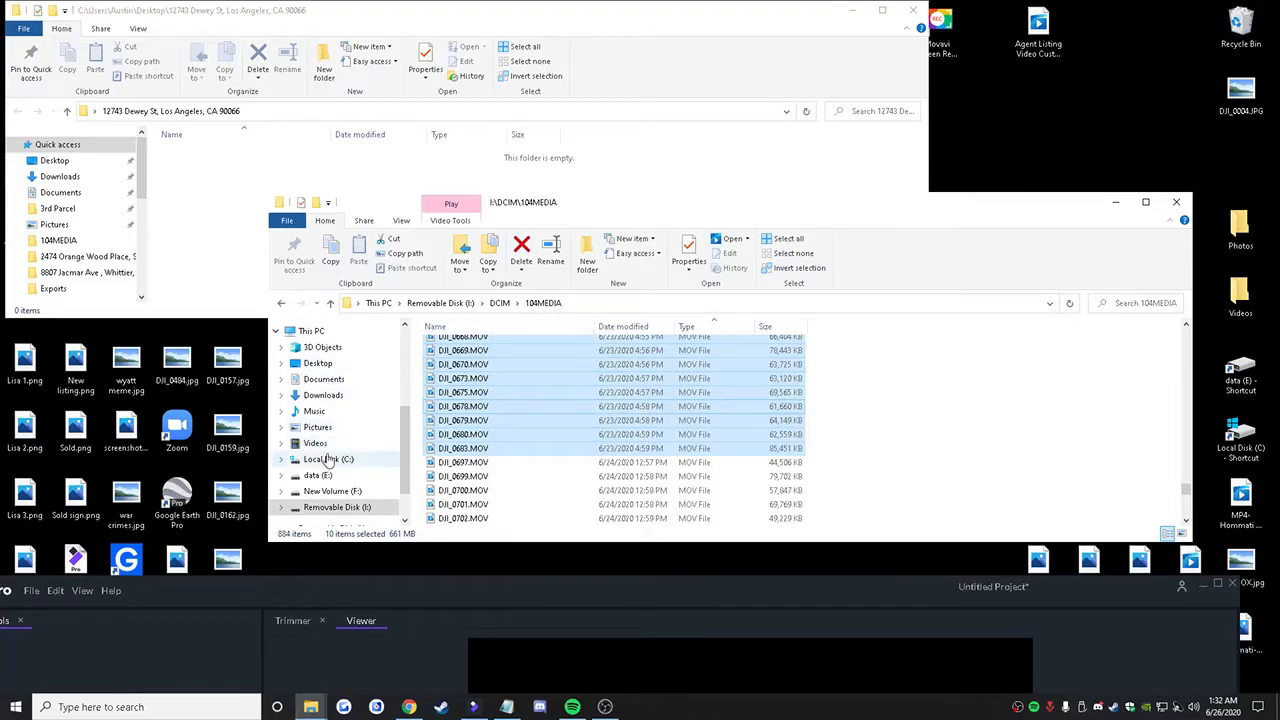
scroll(325, 450, down, 2)
scroll(352, 370, up, 2)
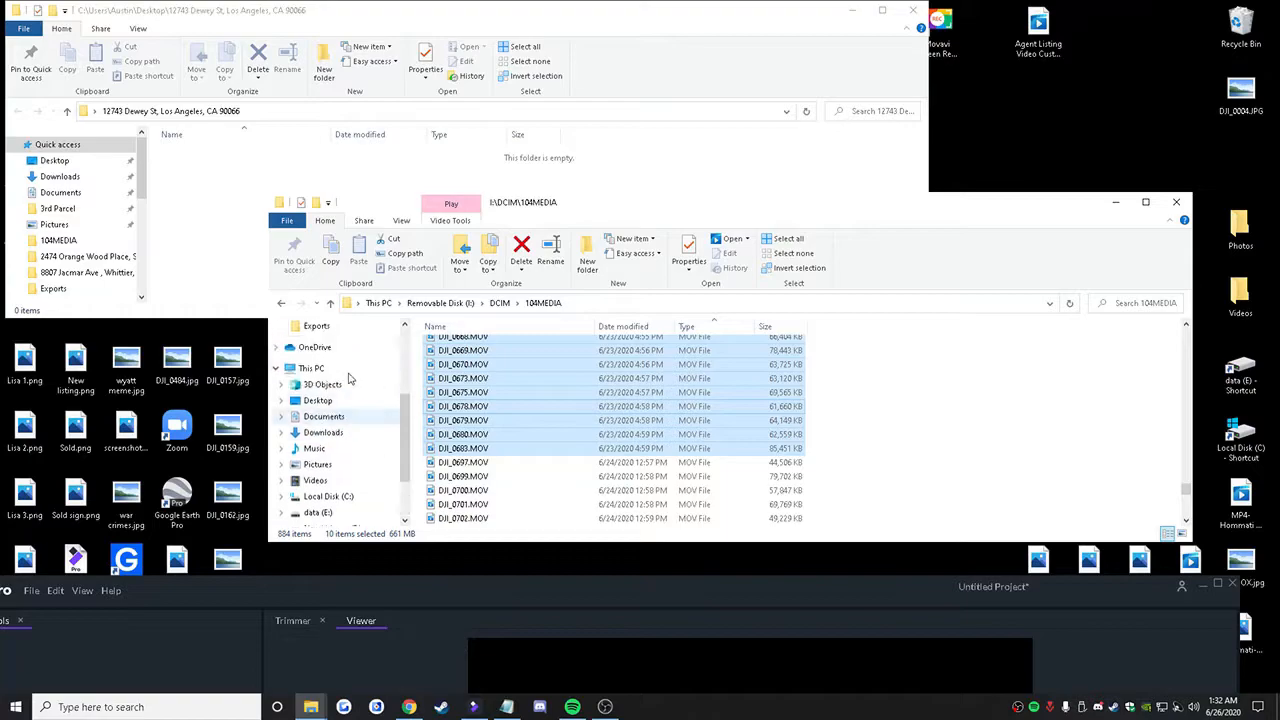
click(324, 369)
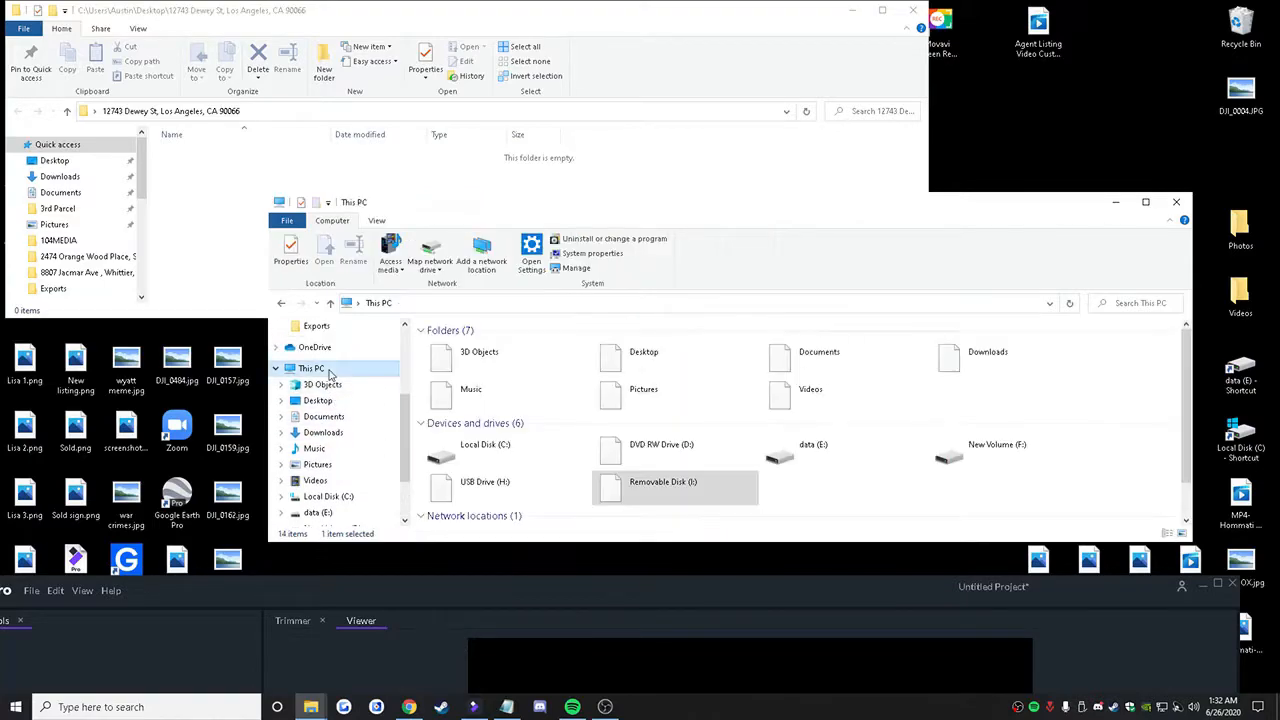
double_click(666, 487)
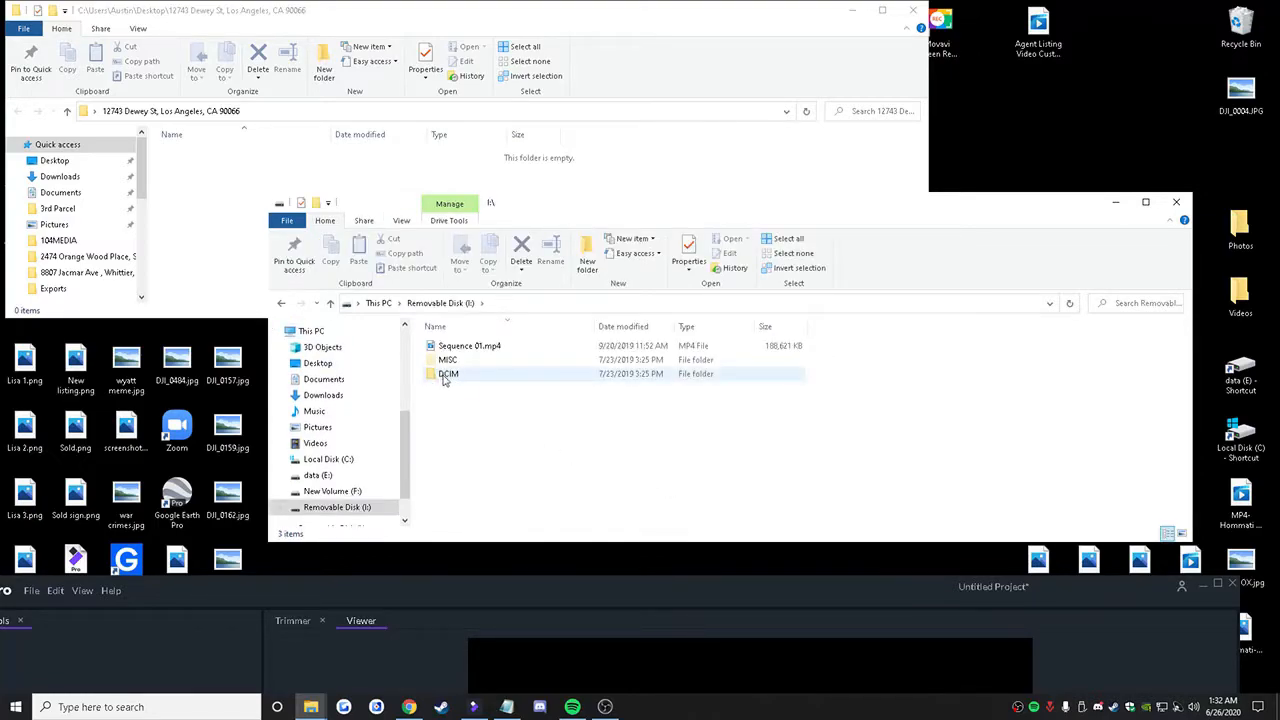
double_click(445, 376)
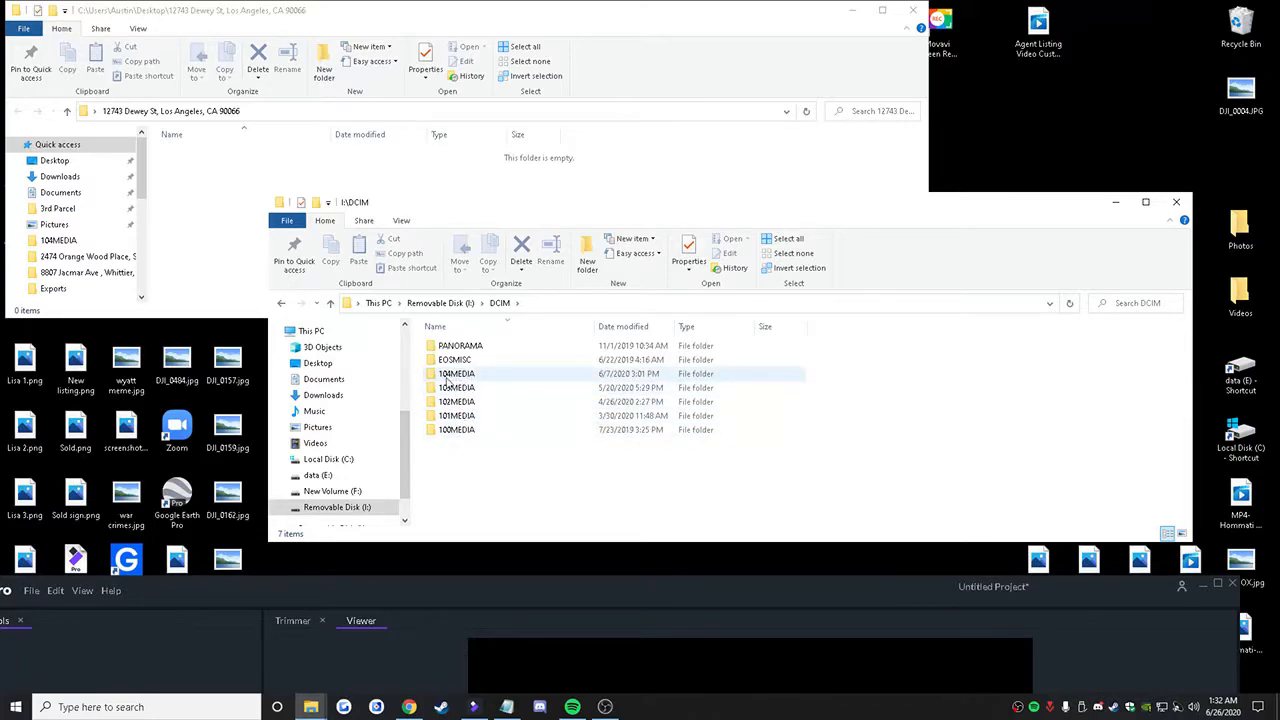
double_click(457, 375)
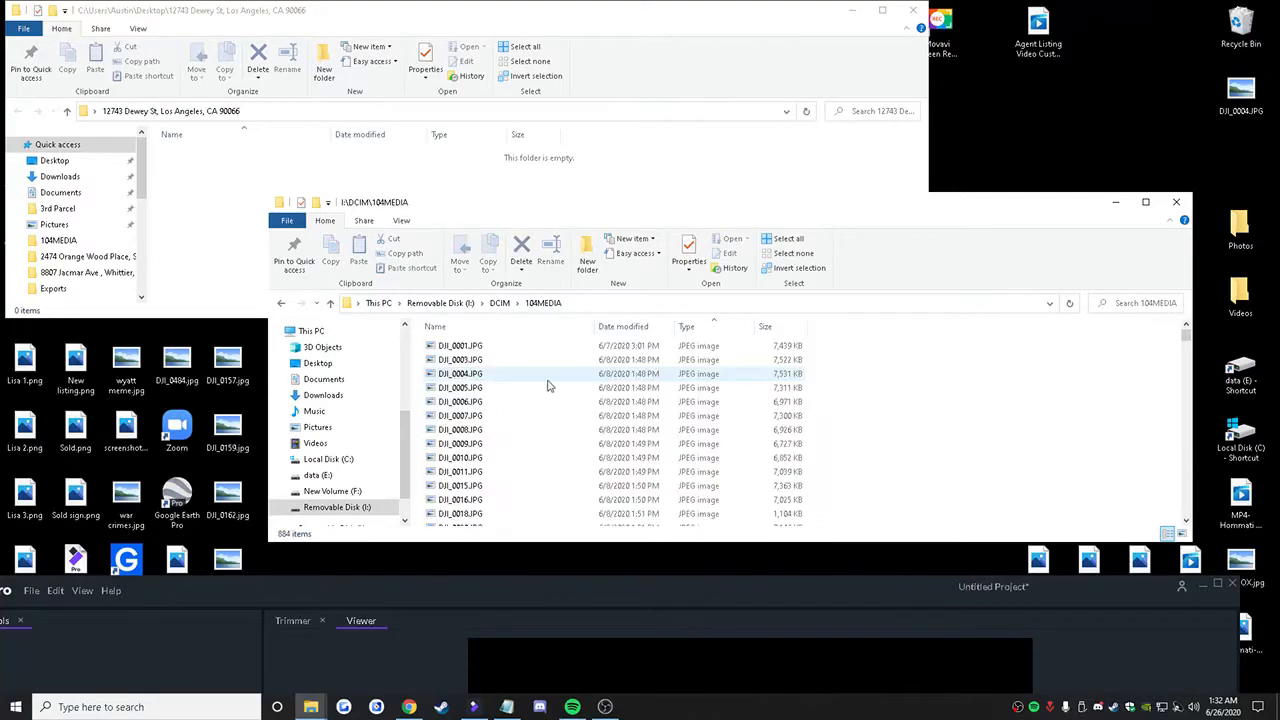
scroll(547, 385, down, 10)
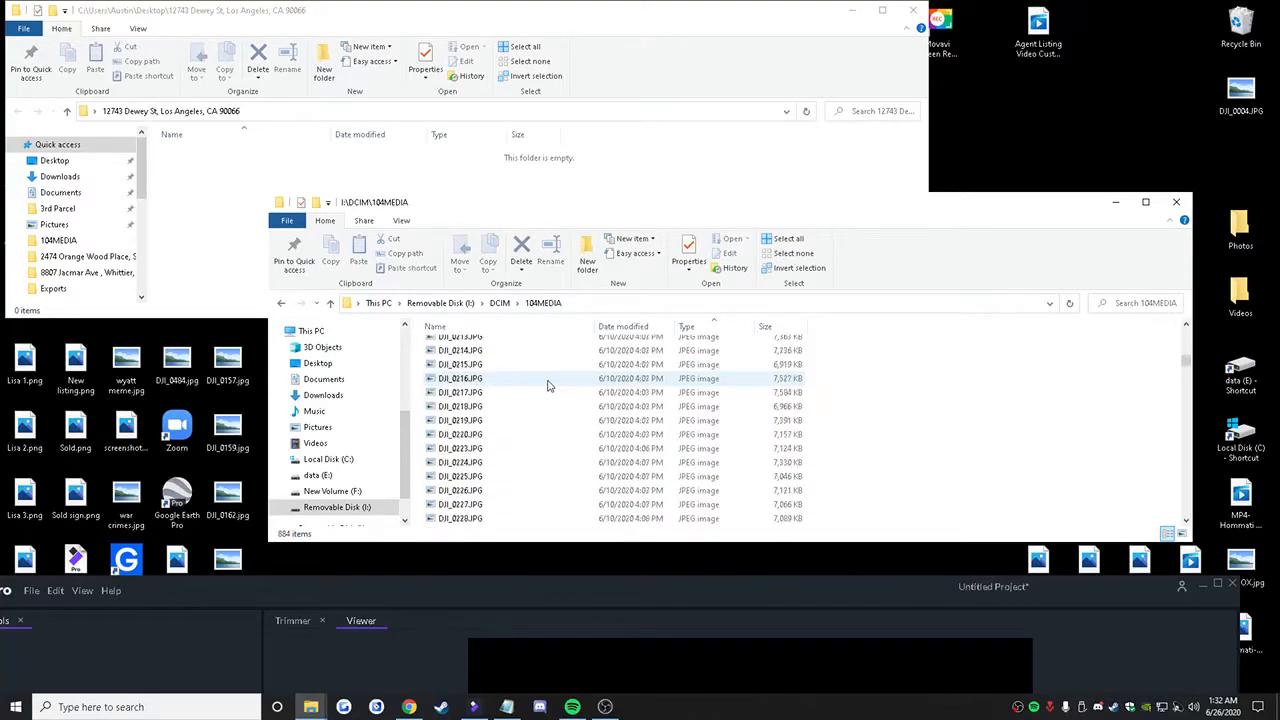
Step: Switch to the schedule document in Chrome and check the day of the second Wednesday listing
click(409, 707)
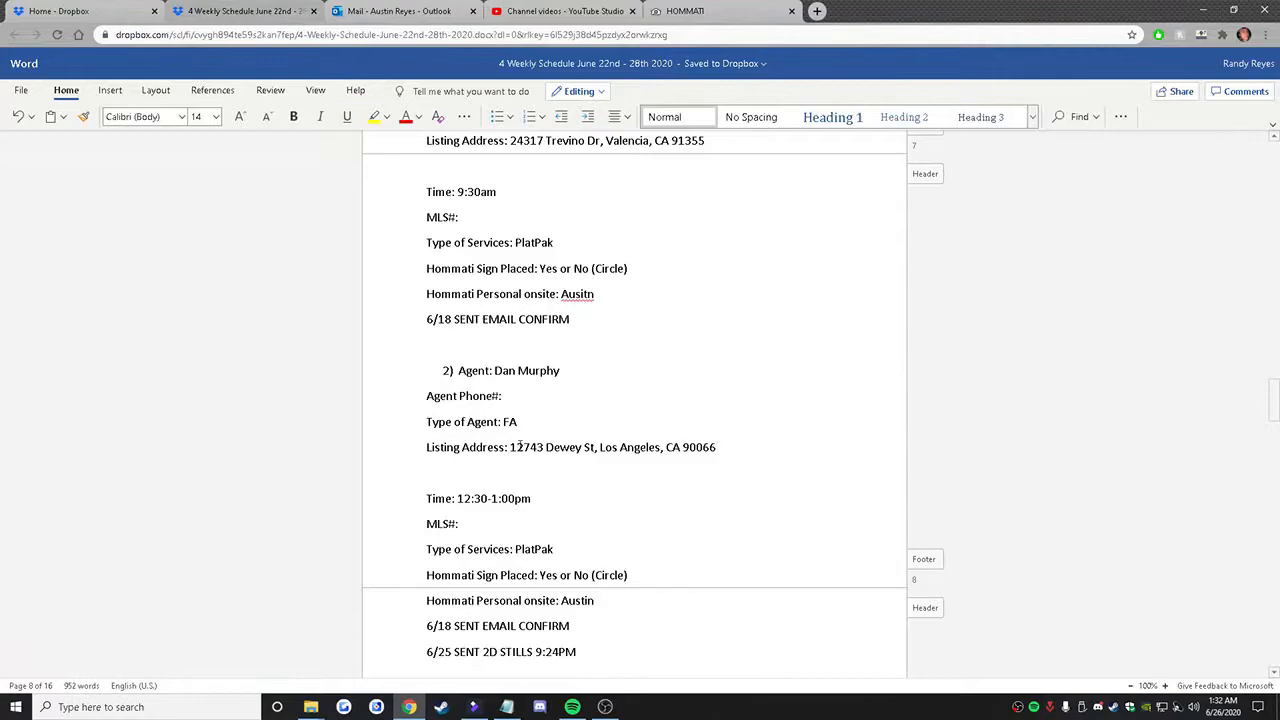
scroll(519, 447, up, 15)
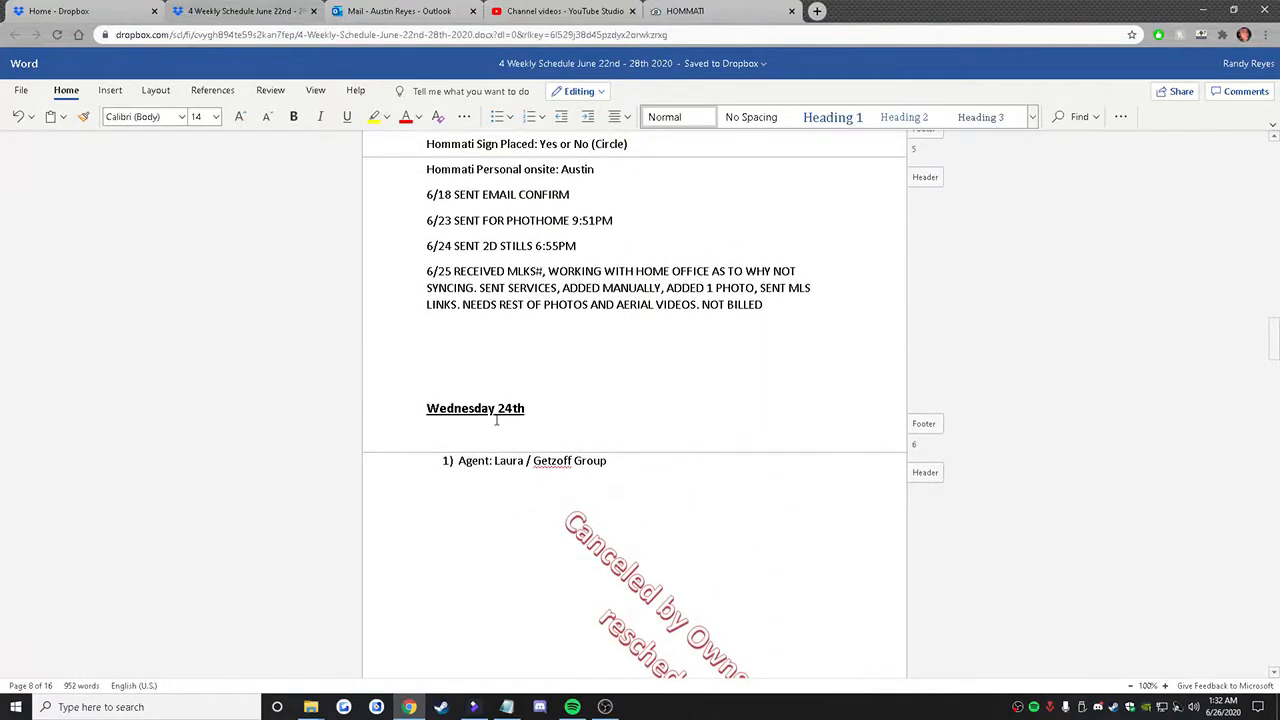
scroll(505, 415, down, 15)
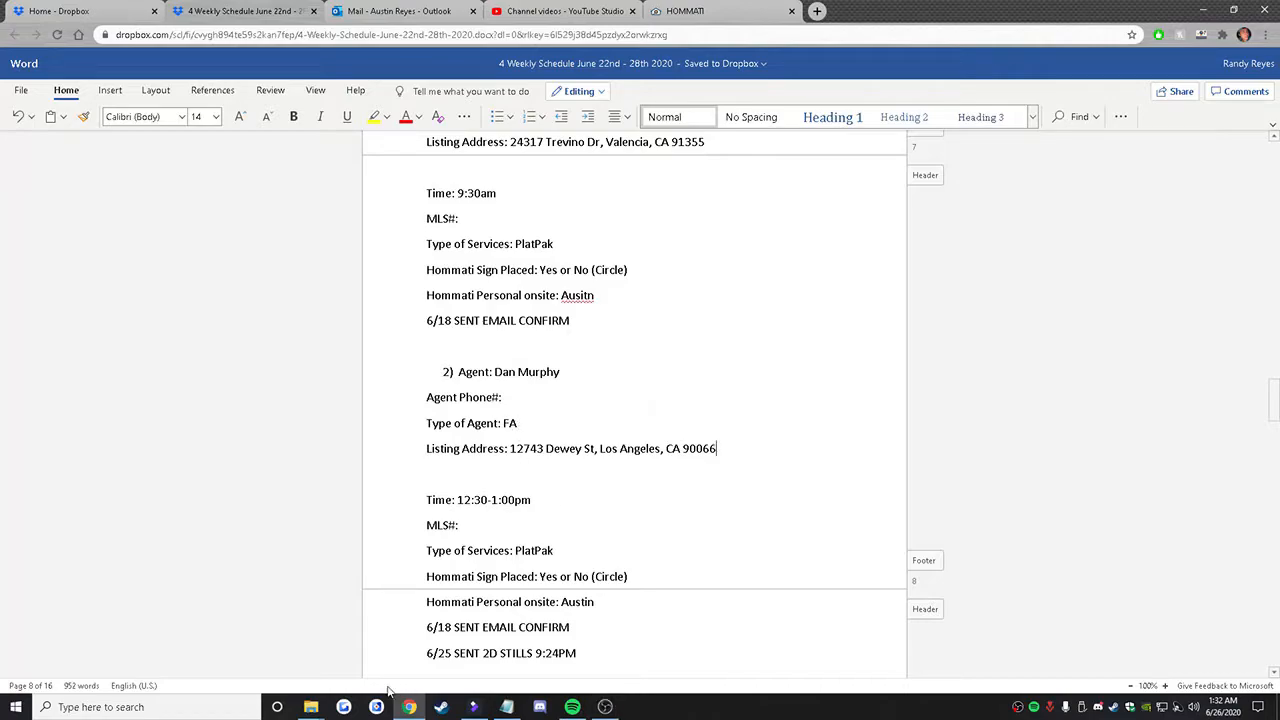
Step: Return to the 104MEDIA folder in File Explorer and play DJI_0697.MOV, the first video dated 6/24/2020, to identify the property
click(311, 707)
click(221, 668)
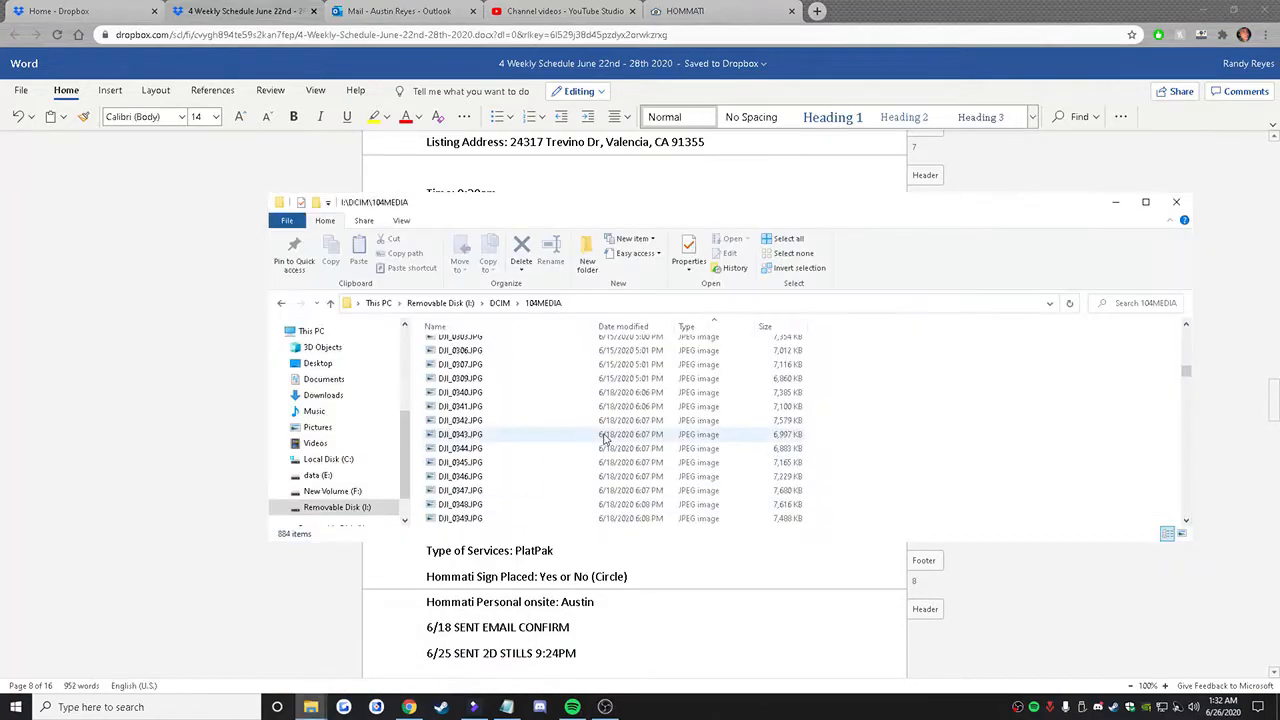
scroll(680, 443, down, 20)
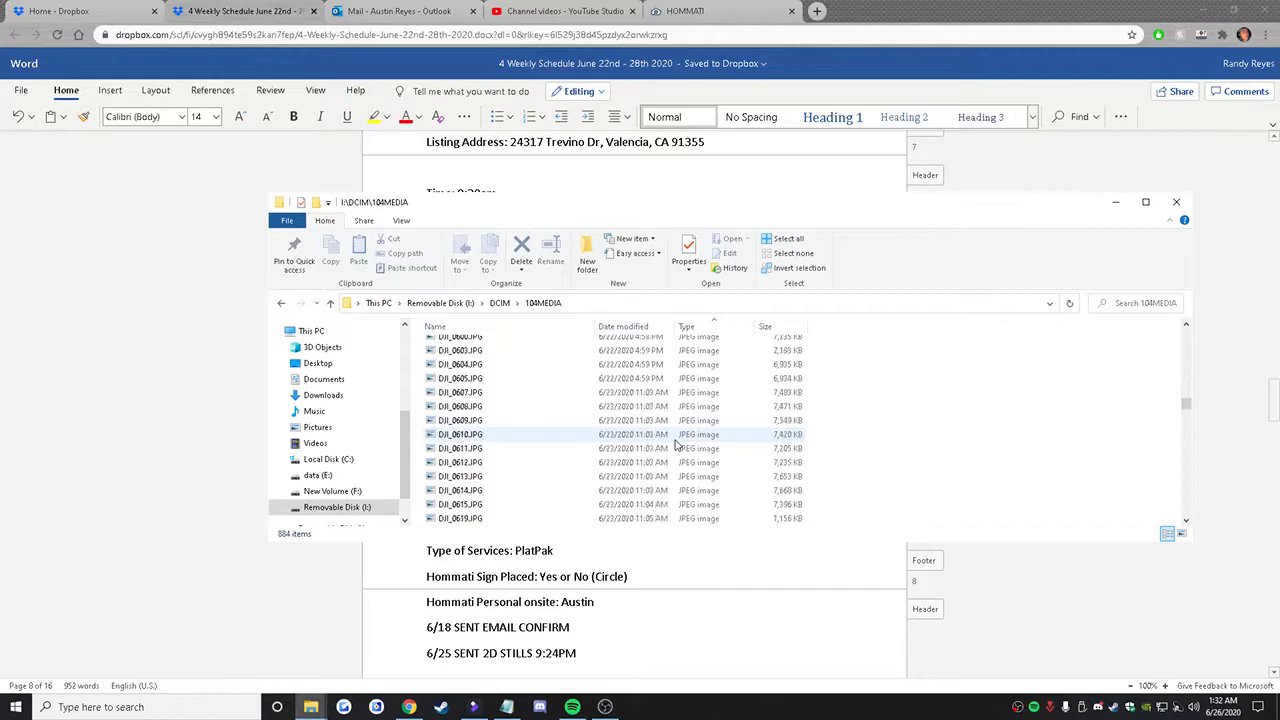
scroll(620, 443, down, 20)
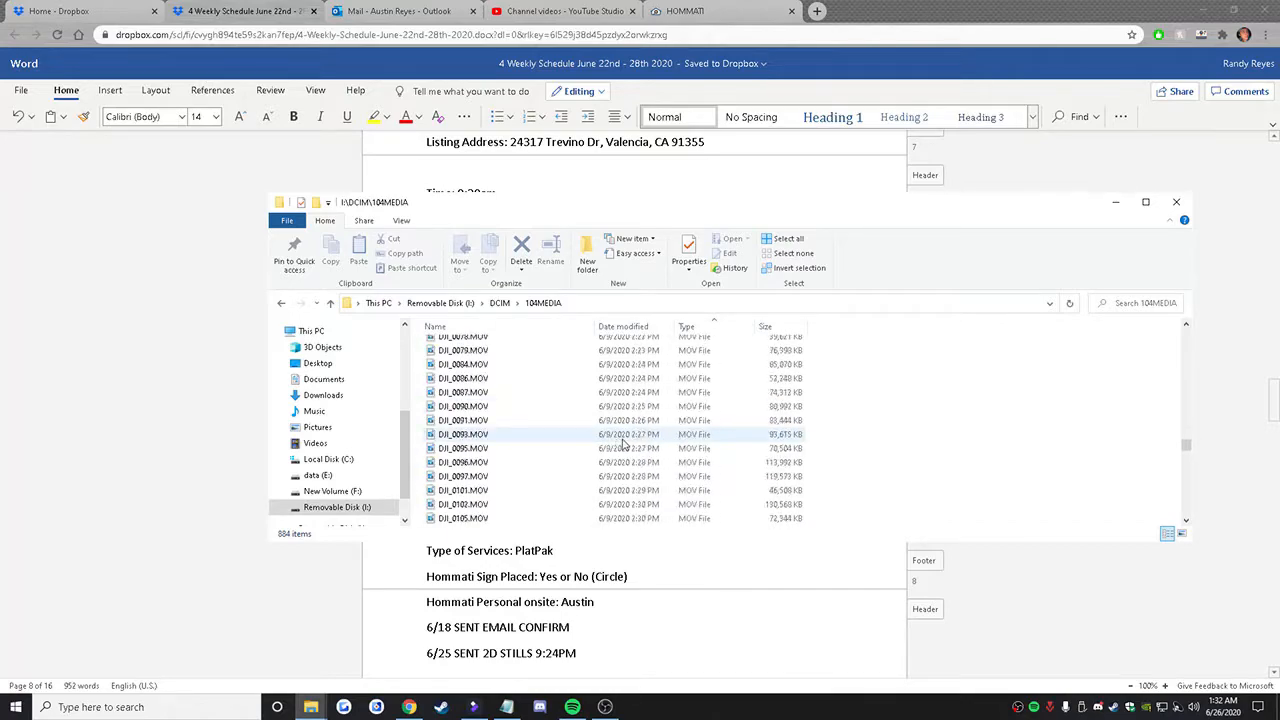
scroll(680, 425, down, 20)
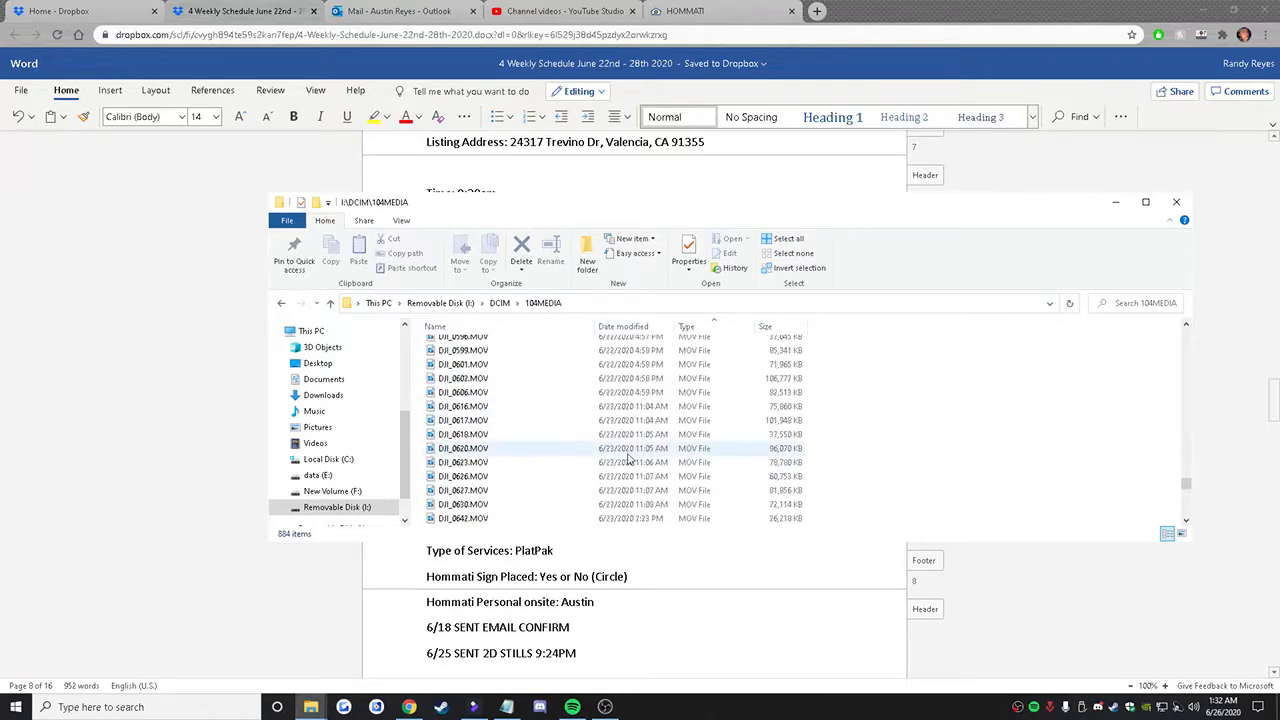
scroll(612, 455, down, 2)
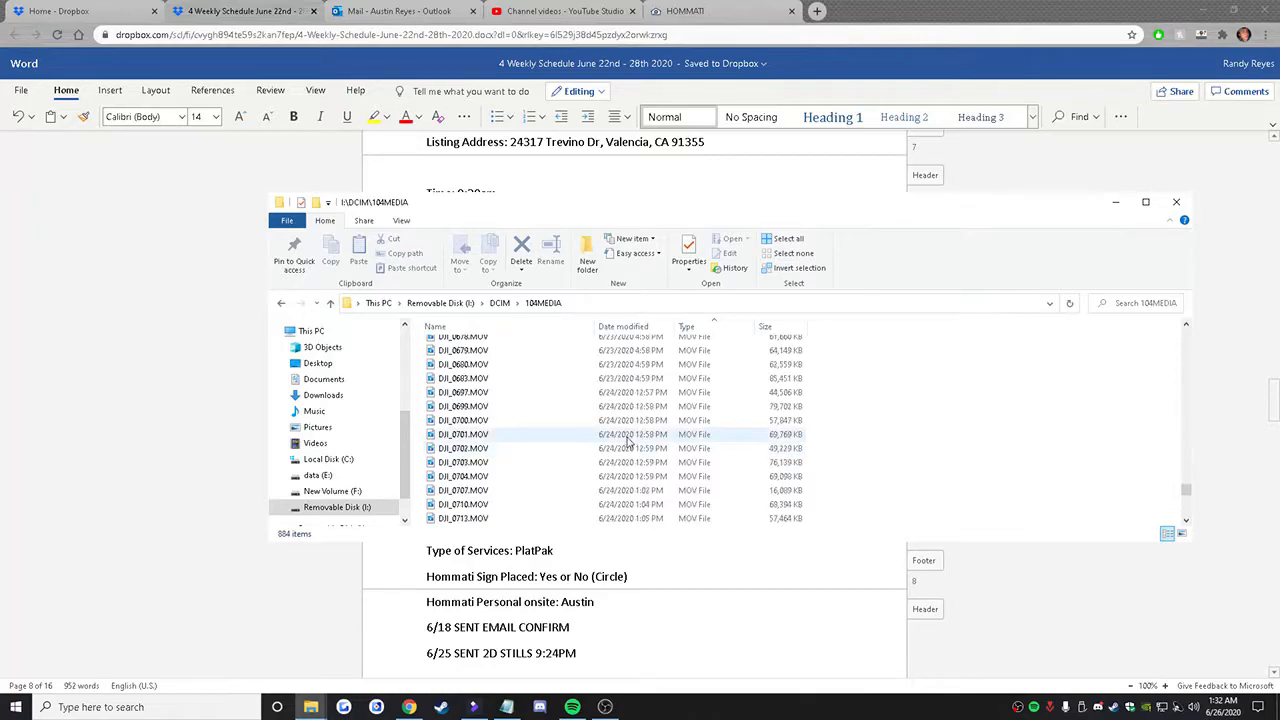
double_click(612, 392)
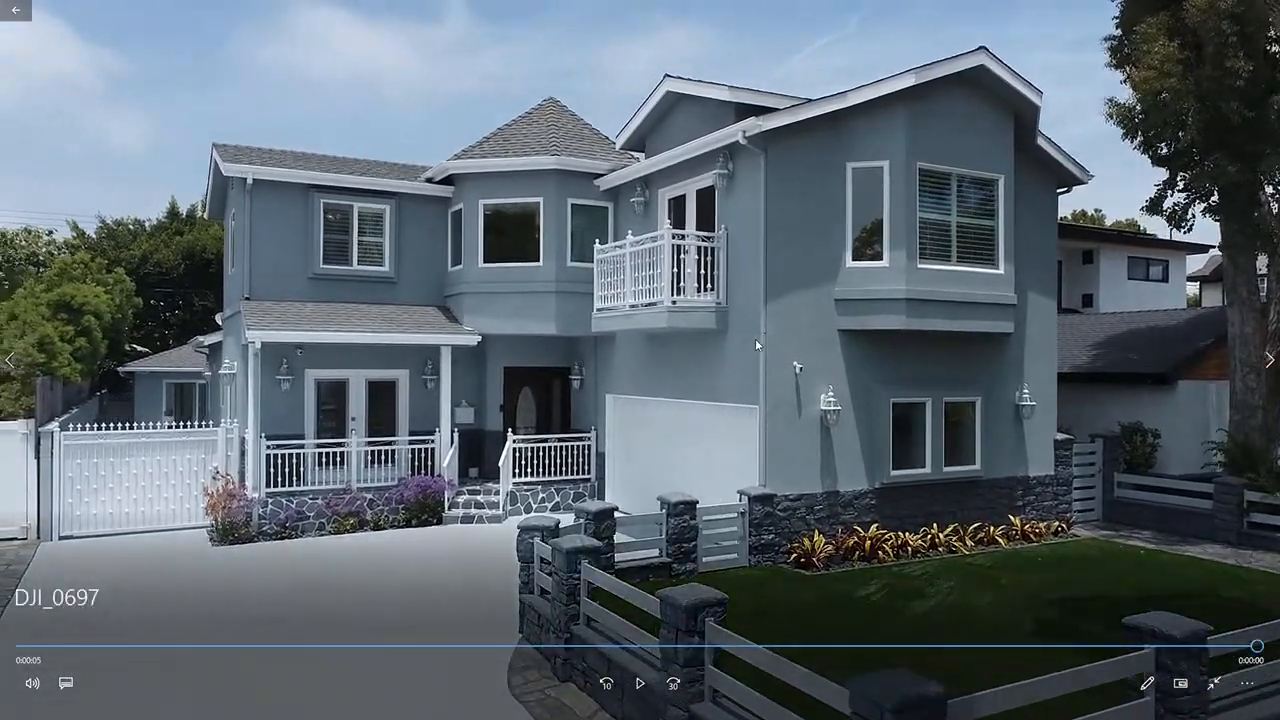
click(1214, 683)
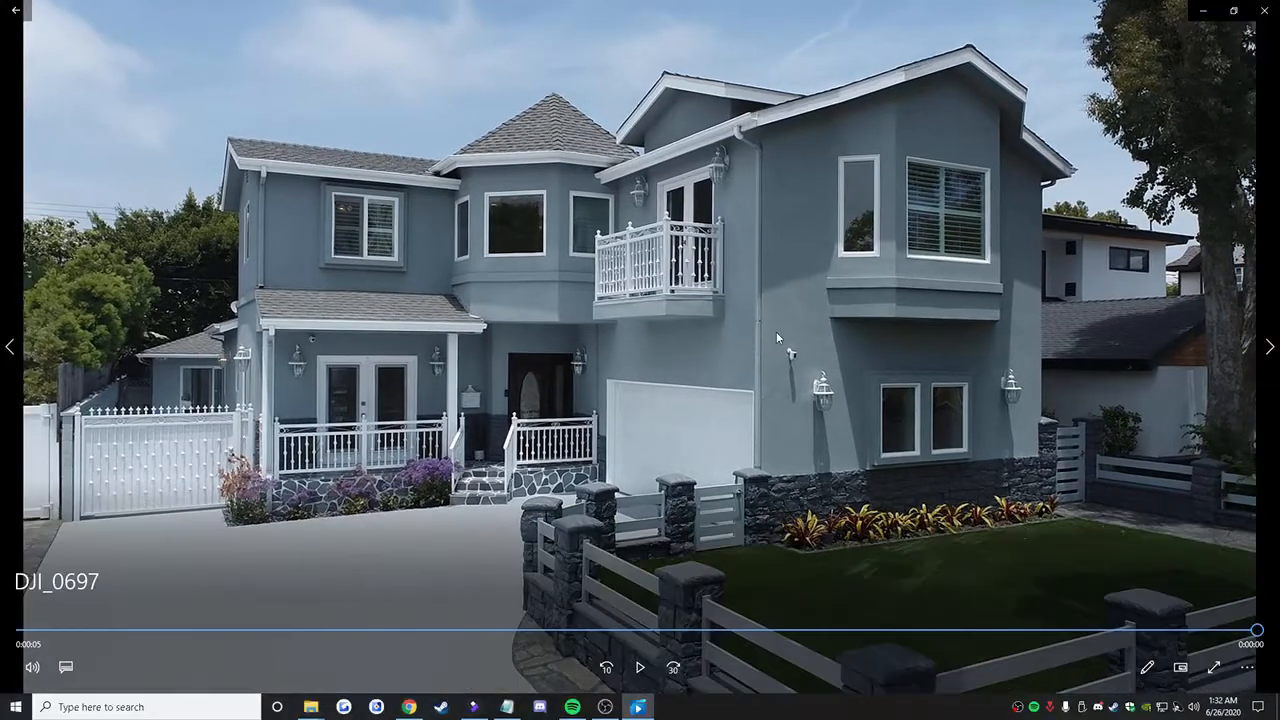
click(1265, 8)
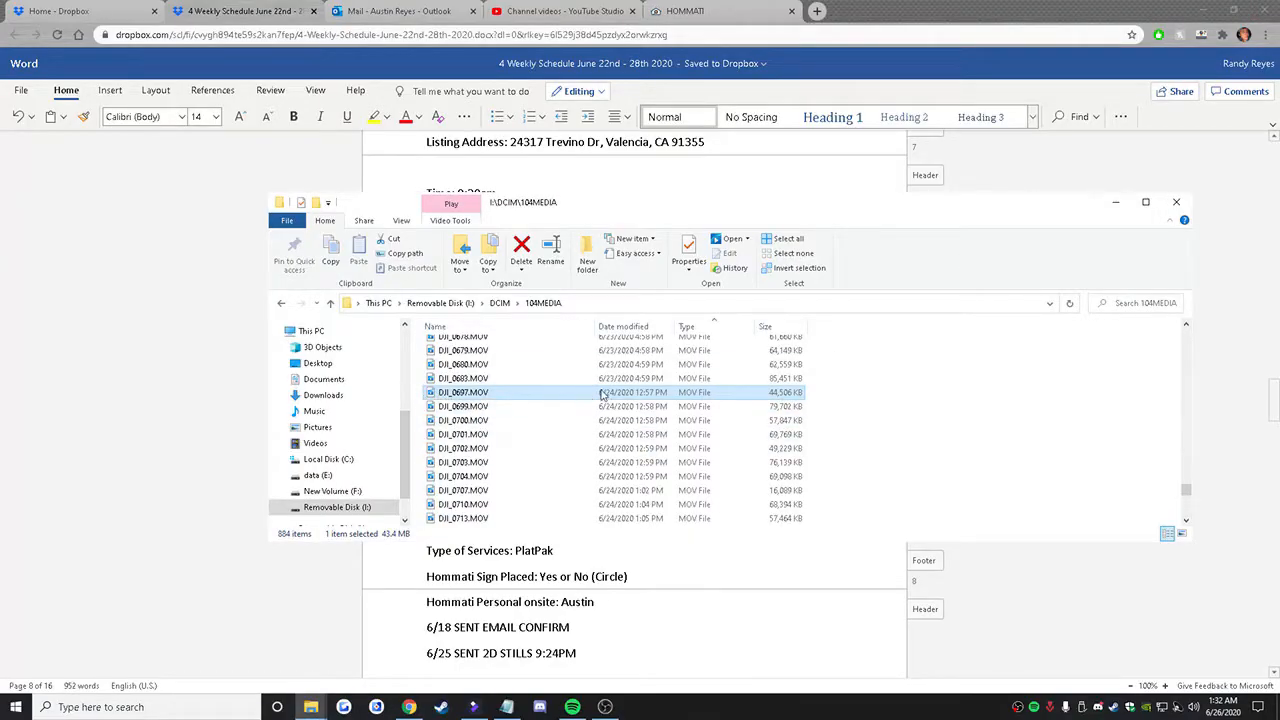
Step: Copy the videos dated 6/24/2020, DJI_0697.MOV through DJI_0760.MOV, from the 104MEDIA folder into the new listing folder
key(F2)
key(Escape)
scroll(672, 401, down, 5)
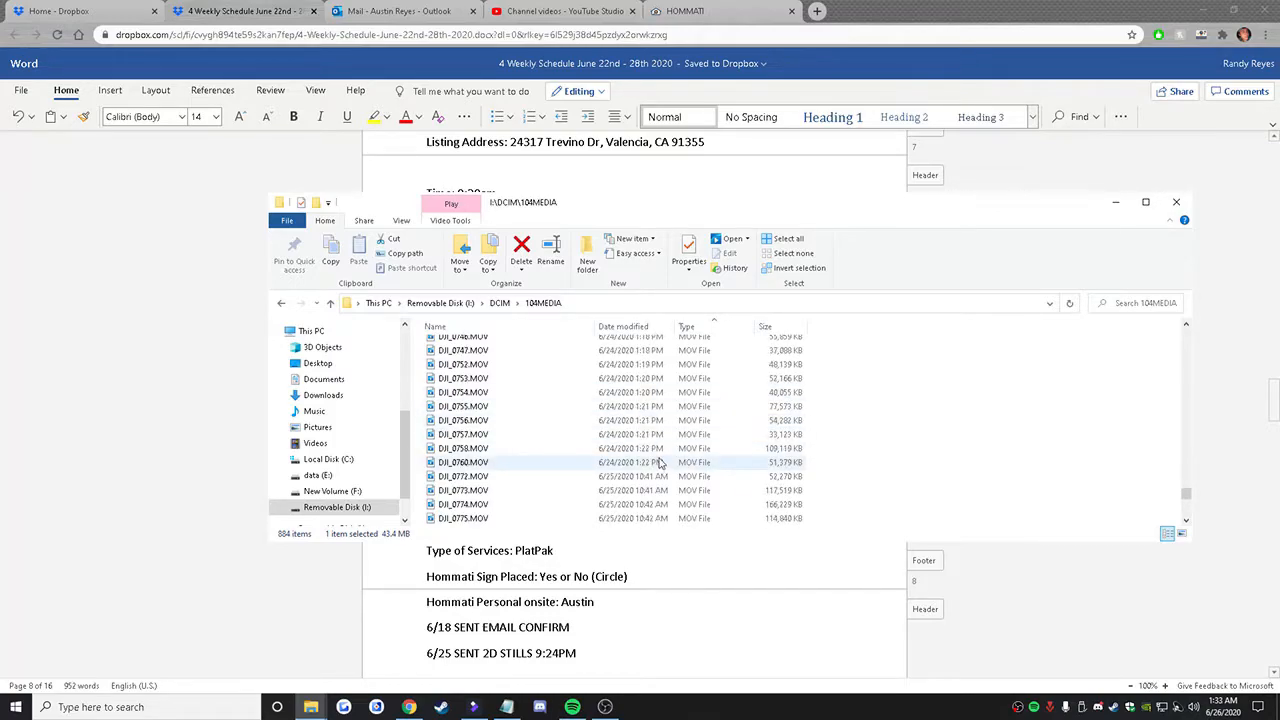
shift+click(660, 462)
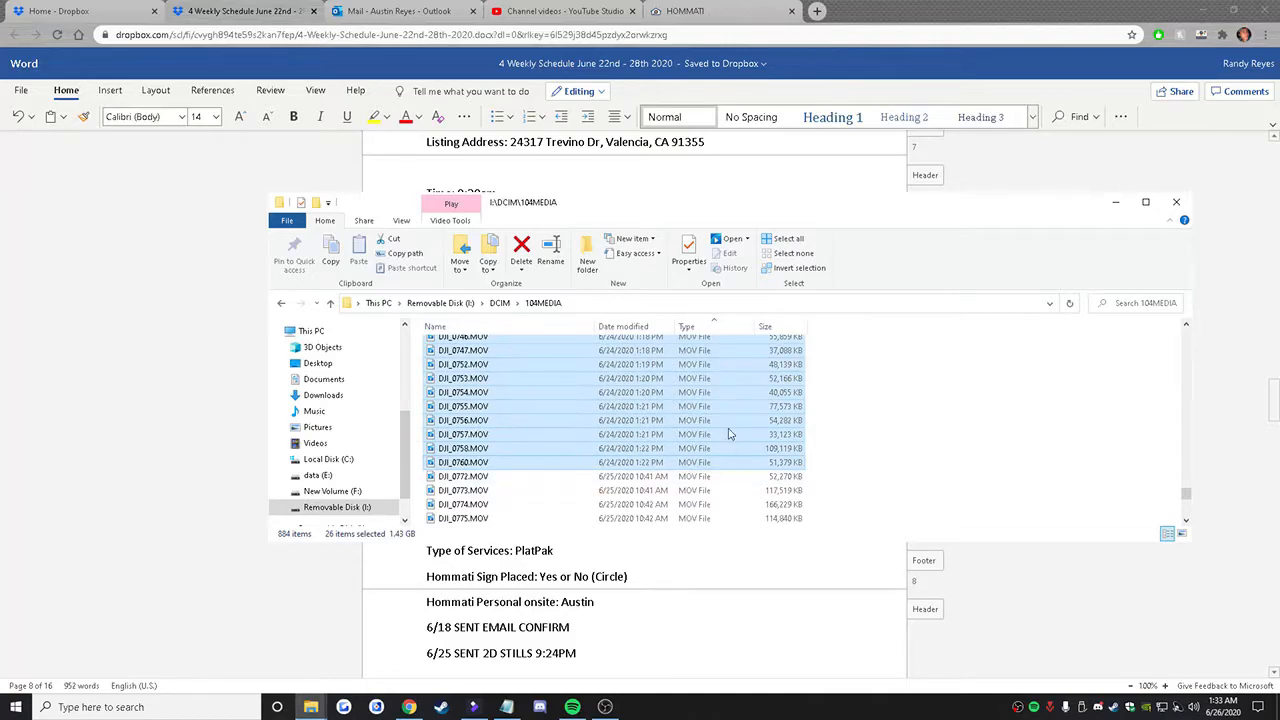
mouse_move(311, 707)
click(421, 675)
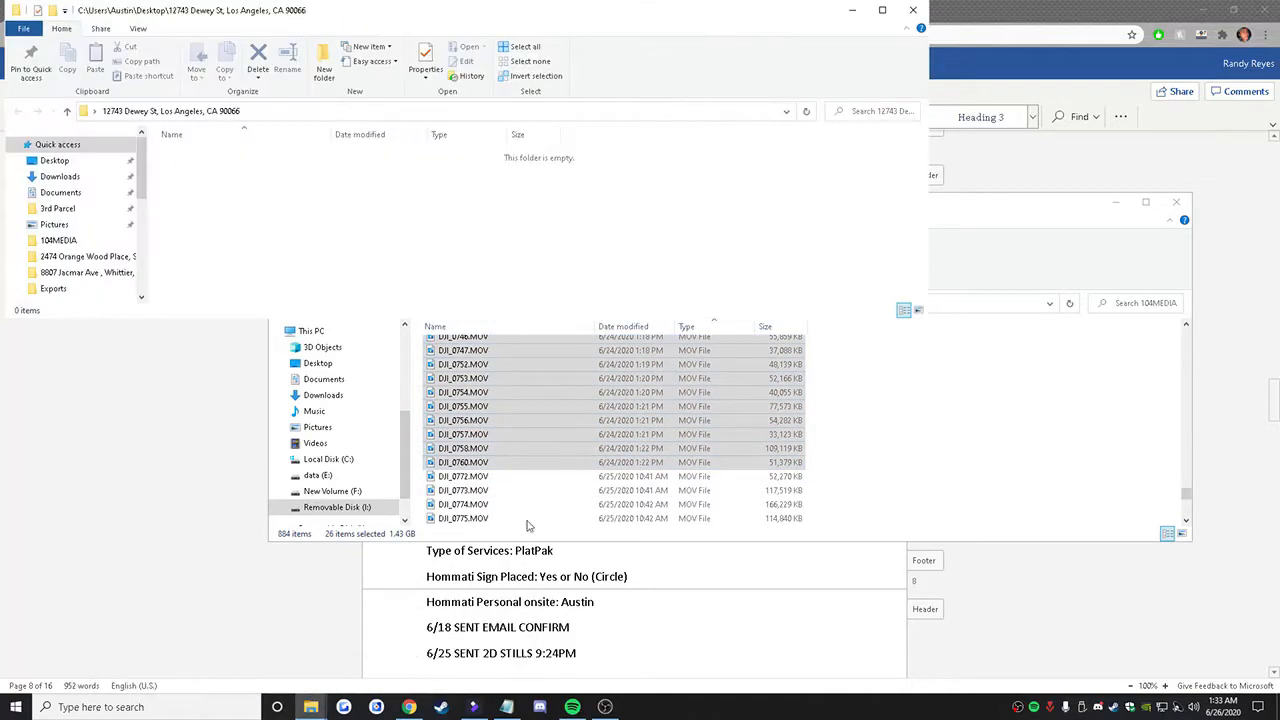
drag(494, 364, 364, 257)
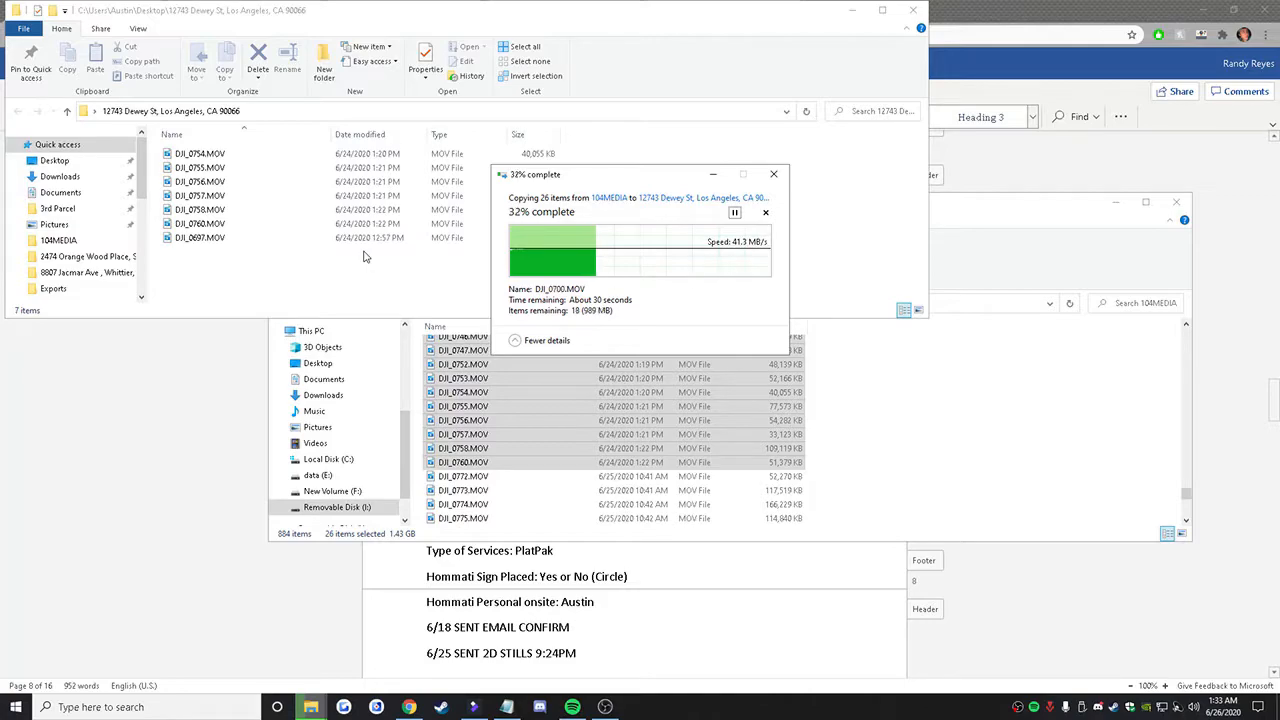
Step: Switch to FilmoraPro, import the desktop file MP4- Hommati 4 Second Splash Video 4K.mp4 into the project media, and maximize the window
click(476, 707)
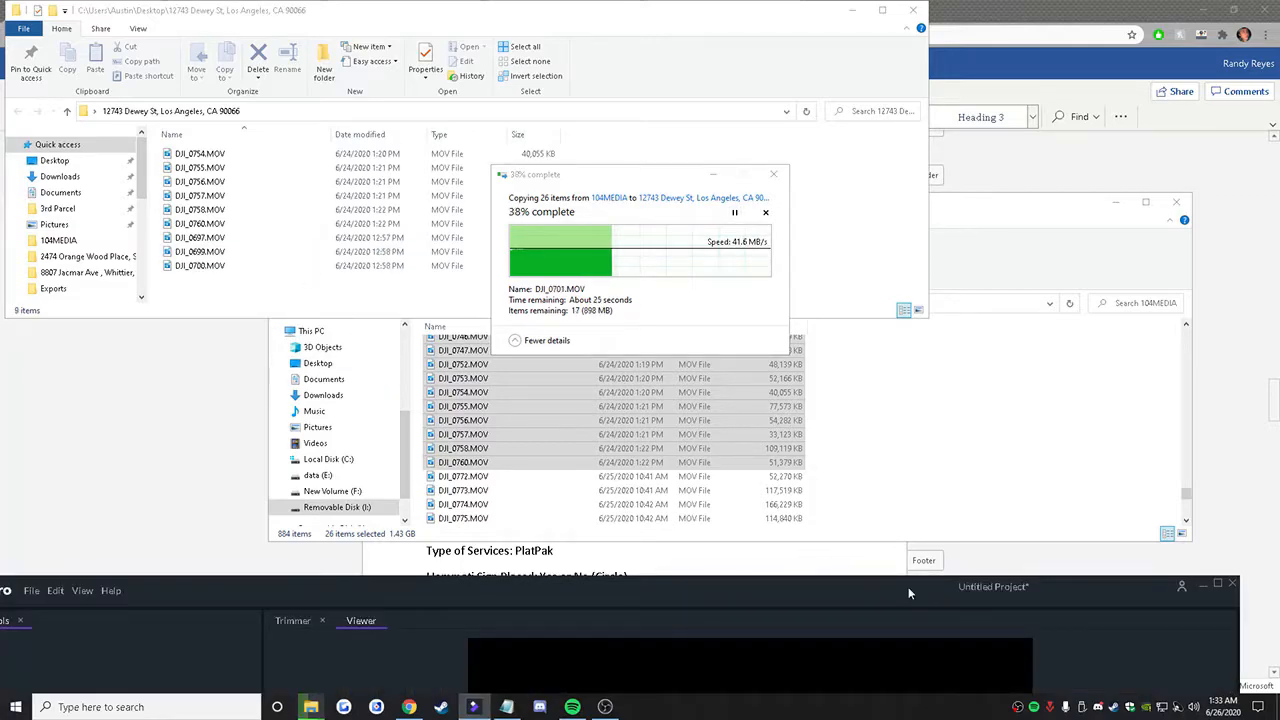
drag(804, 586, 1020, 8)
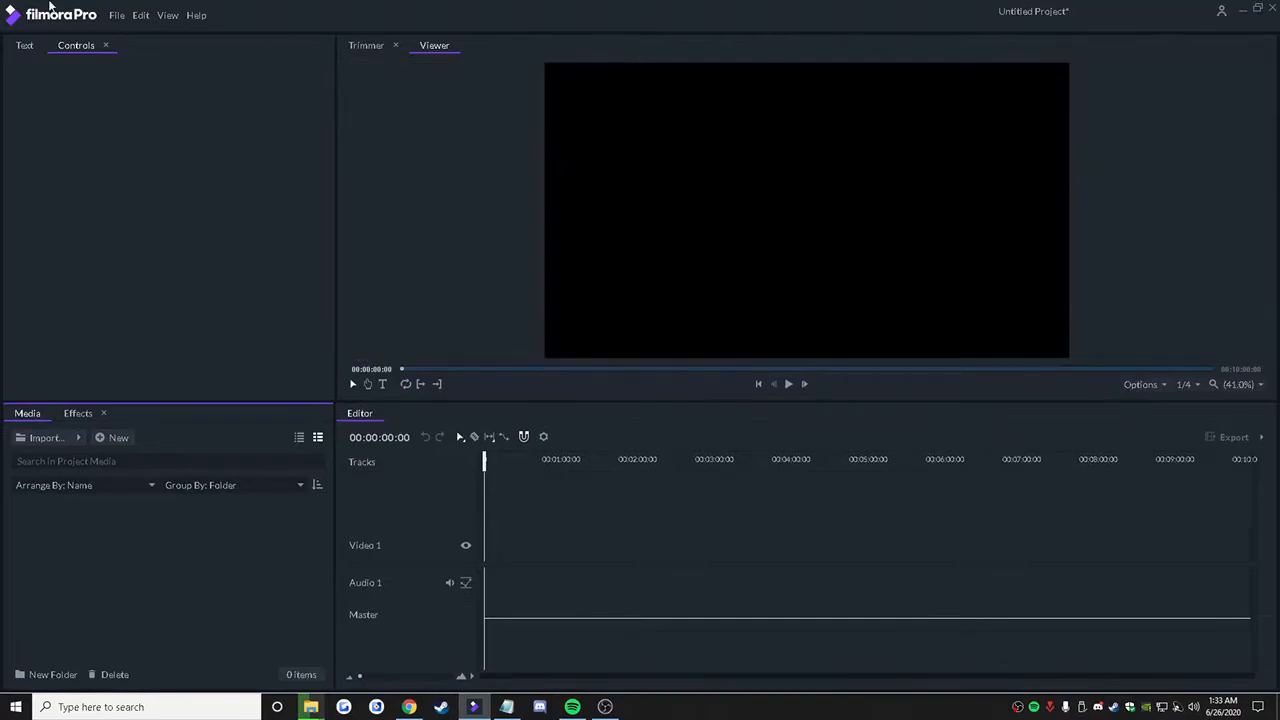
drag(786, 20, 583, 71)
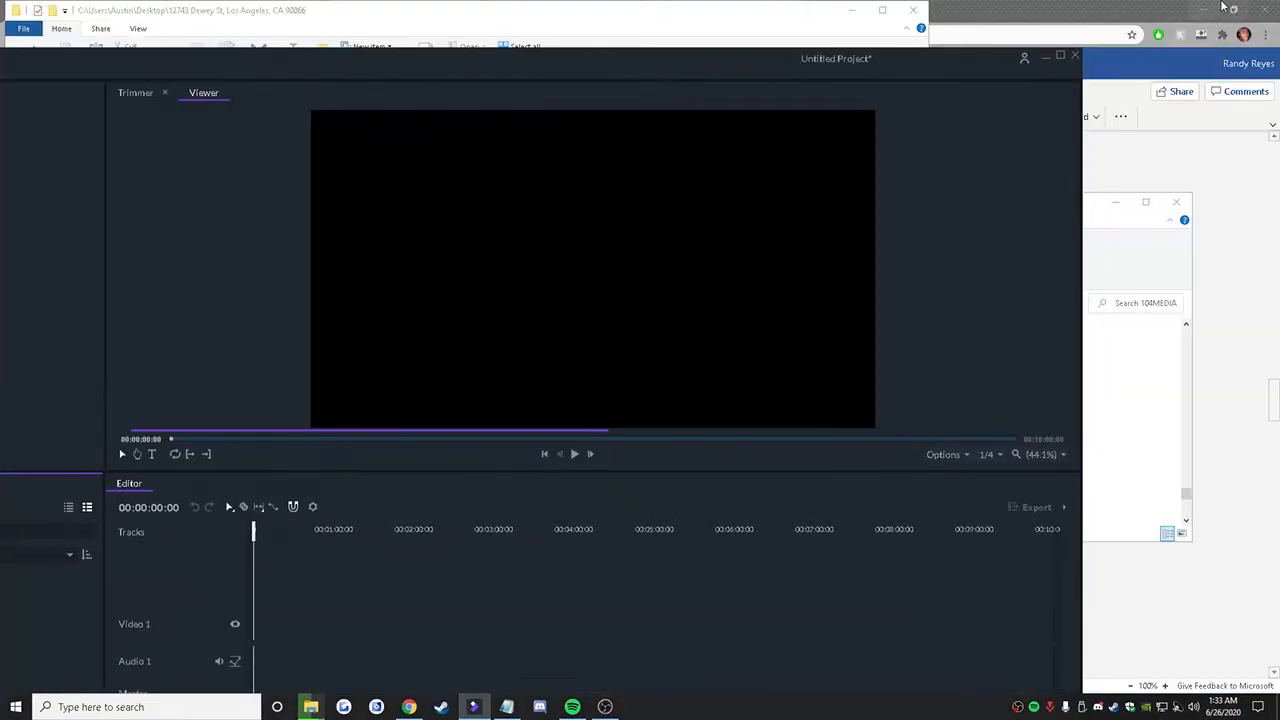
click(1242, 540)
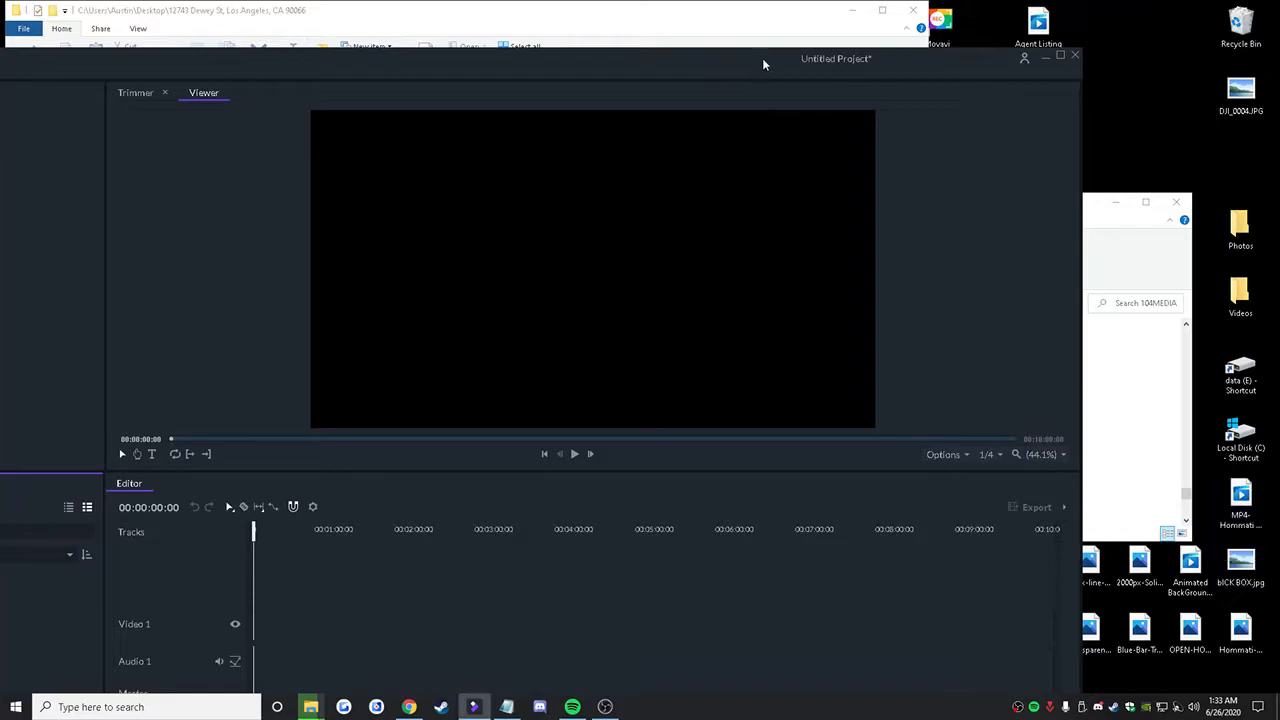
drag(761, 65, 889, 27)
click(1251, 492)
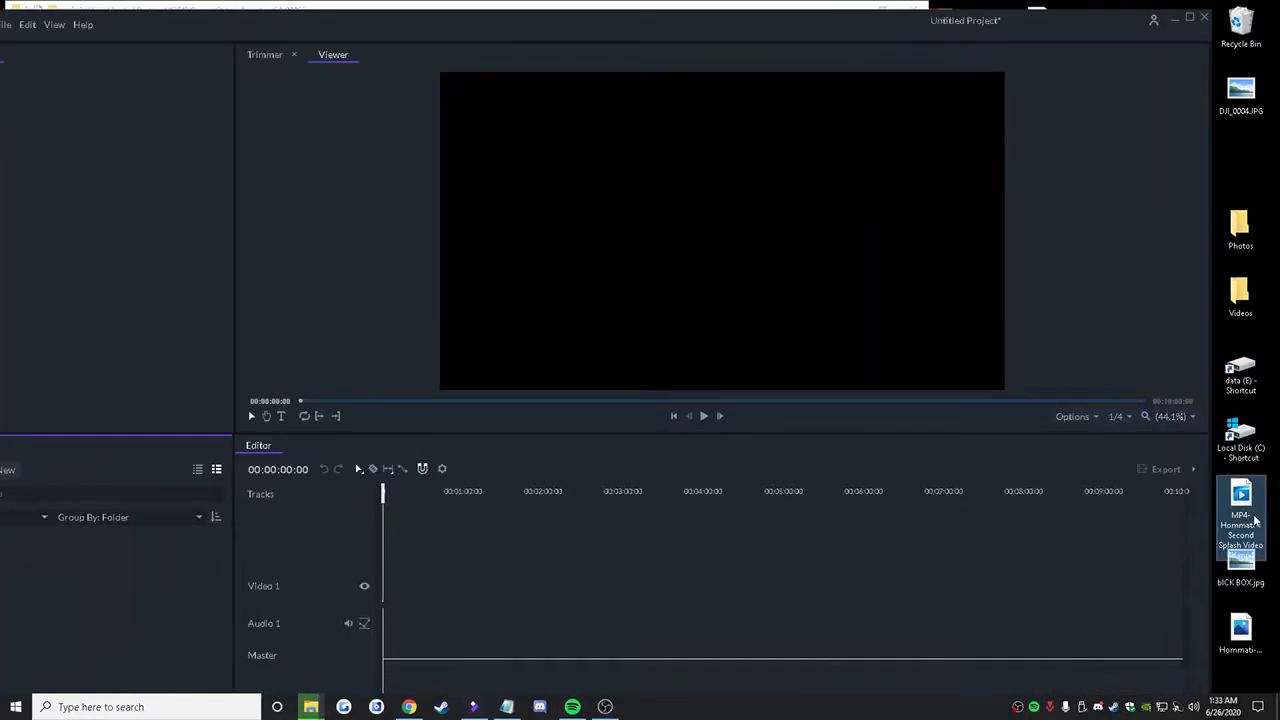
drag(1247, 507, 160, 563)
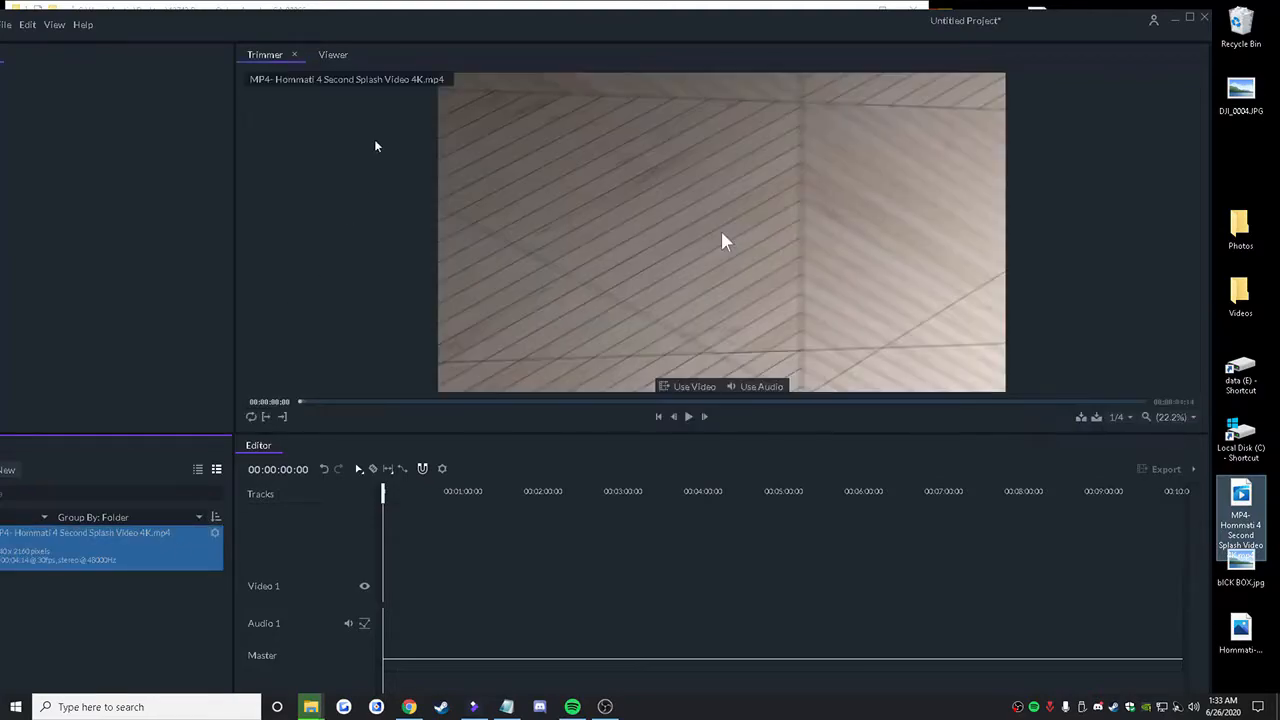
double_click(449, 29)
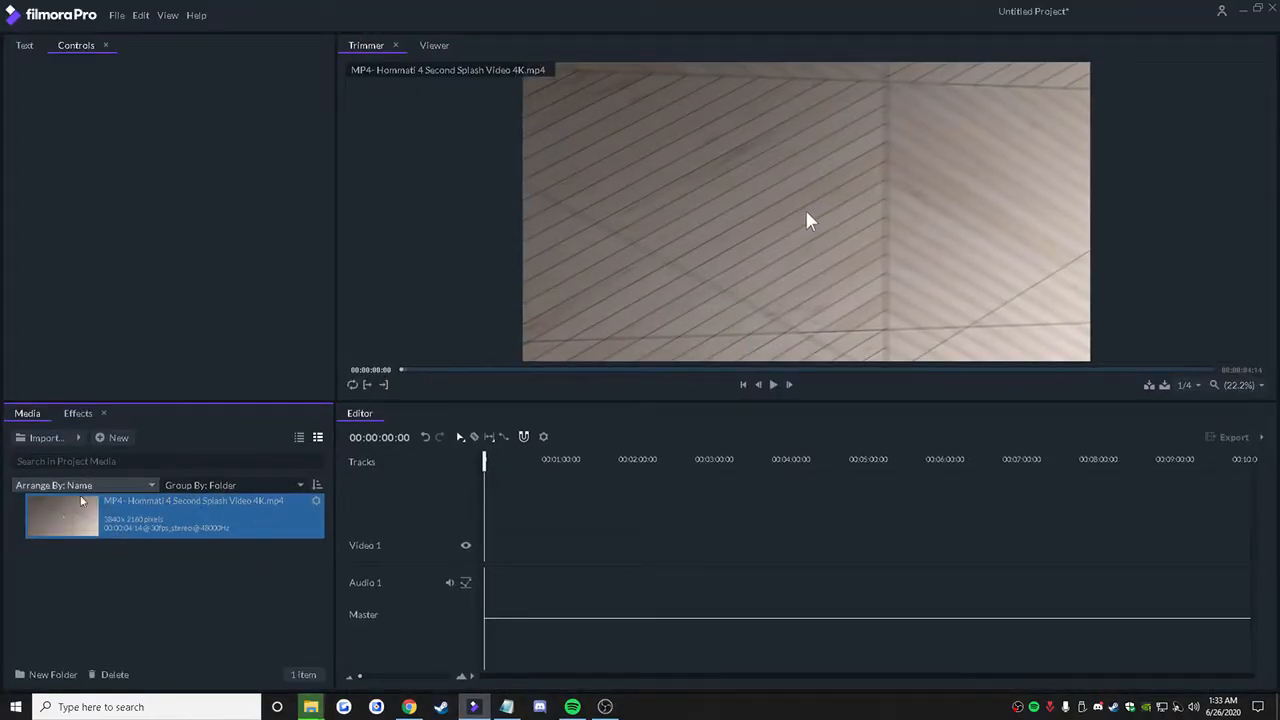
Step: Import all the copied MOV videos from the new listing folder into the FilmoraPro project media, and return to the FilmoraPro window
key(alt+Tab)
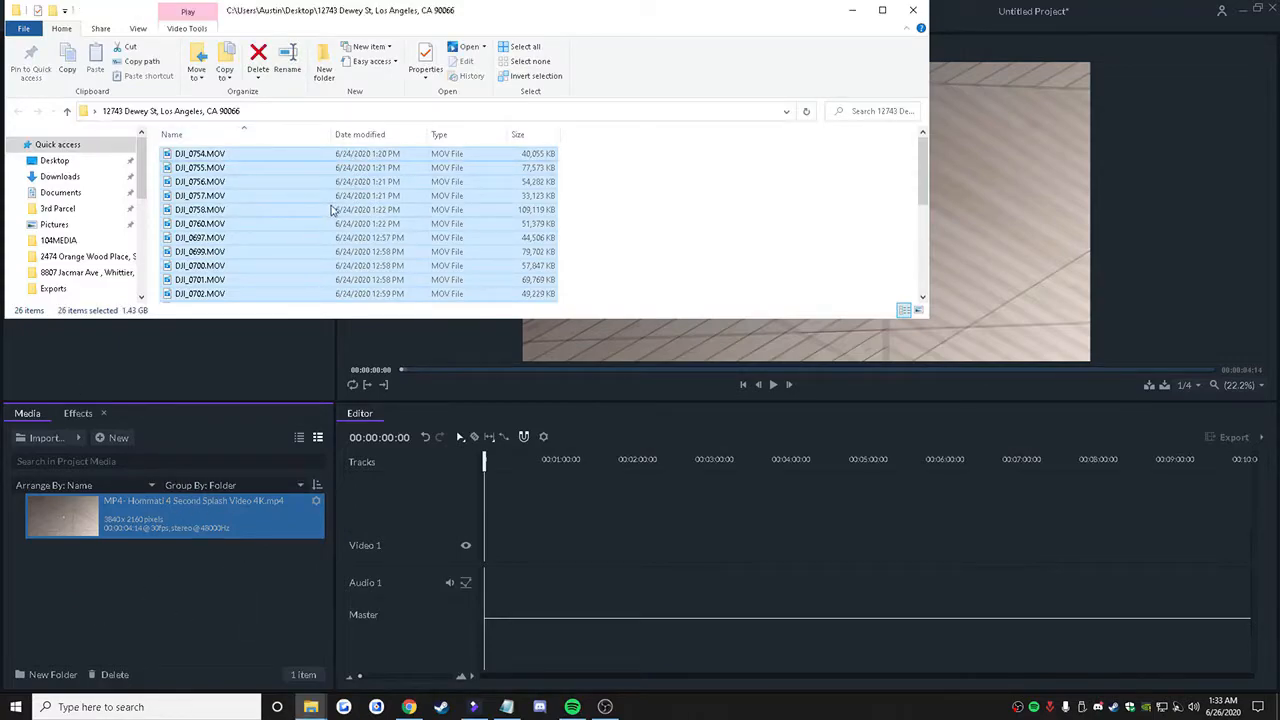
scroll(452, 220, down, 5)
scroll(392, 253, up, 5)
drag(286, 265, 201, 621)
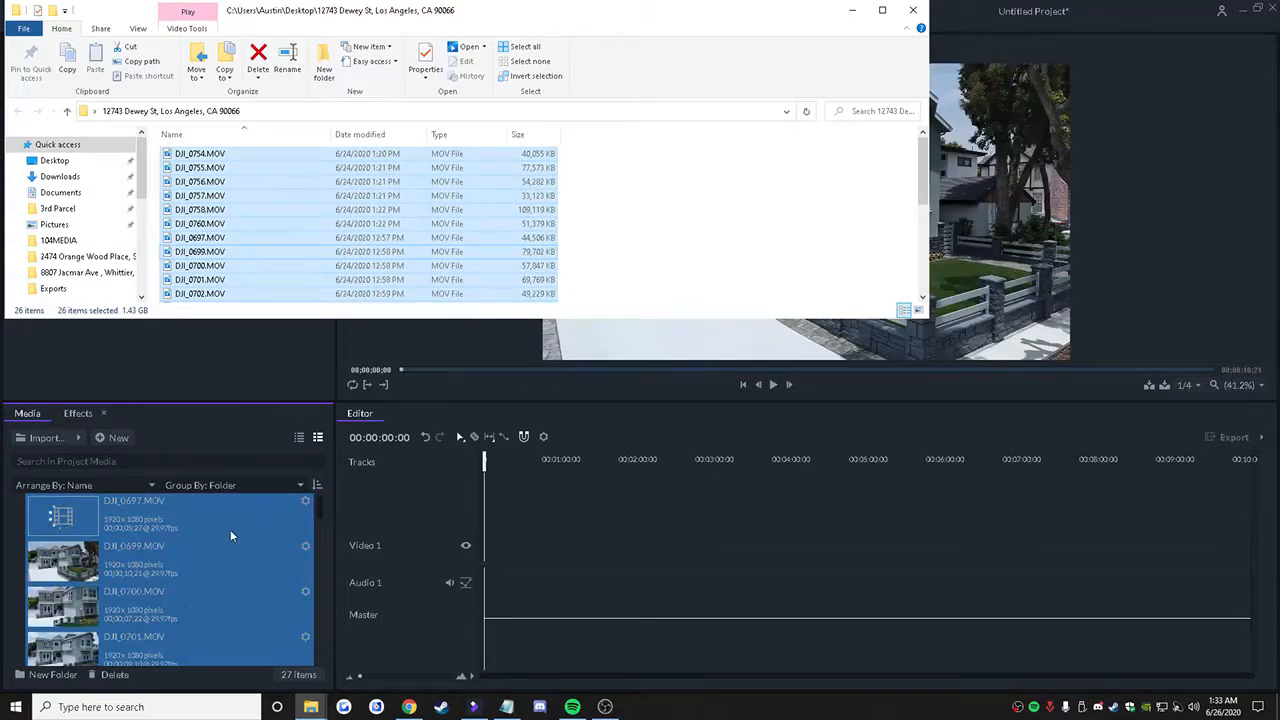
click(1077, 22)
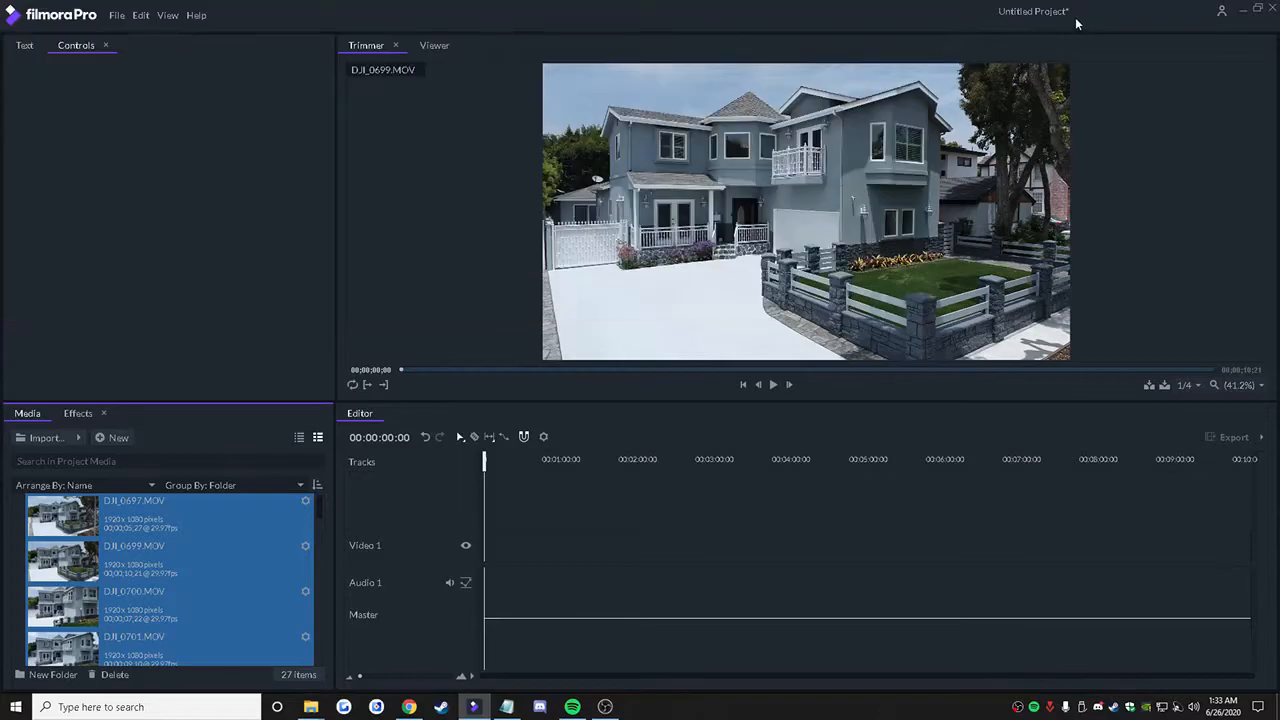
Step: Insert the Hommati 4 Second Splash Video from the project media at the start of the timeline
scroll(149, 562, down, 10)
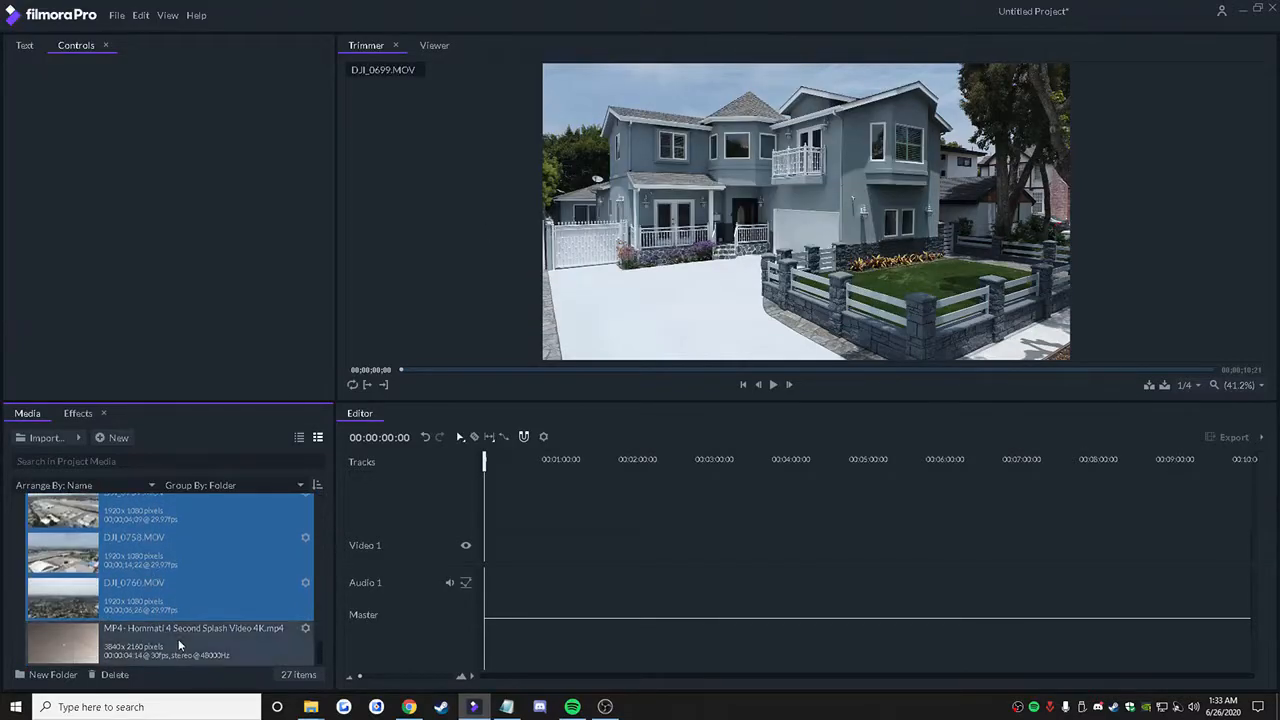
click(181, 645)
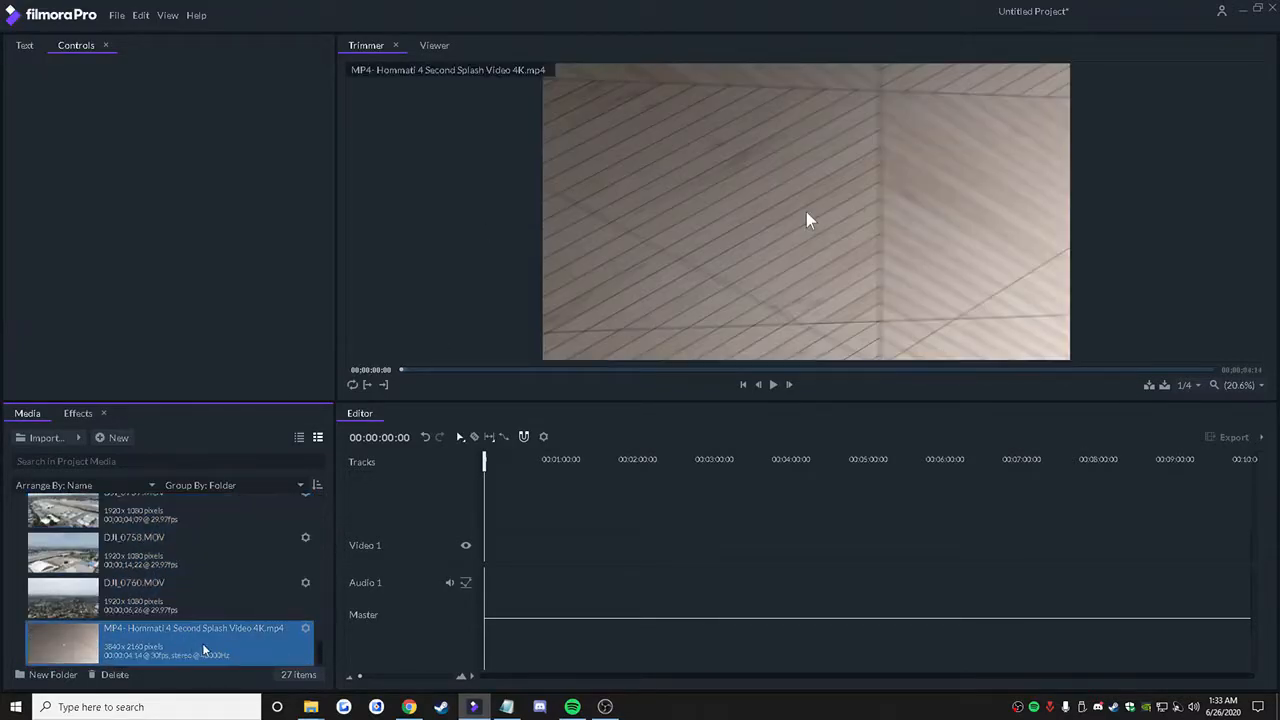
click(604, 250)
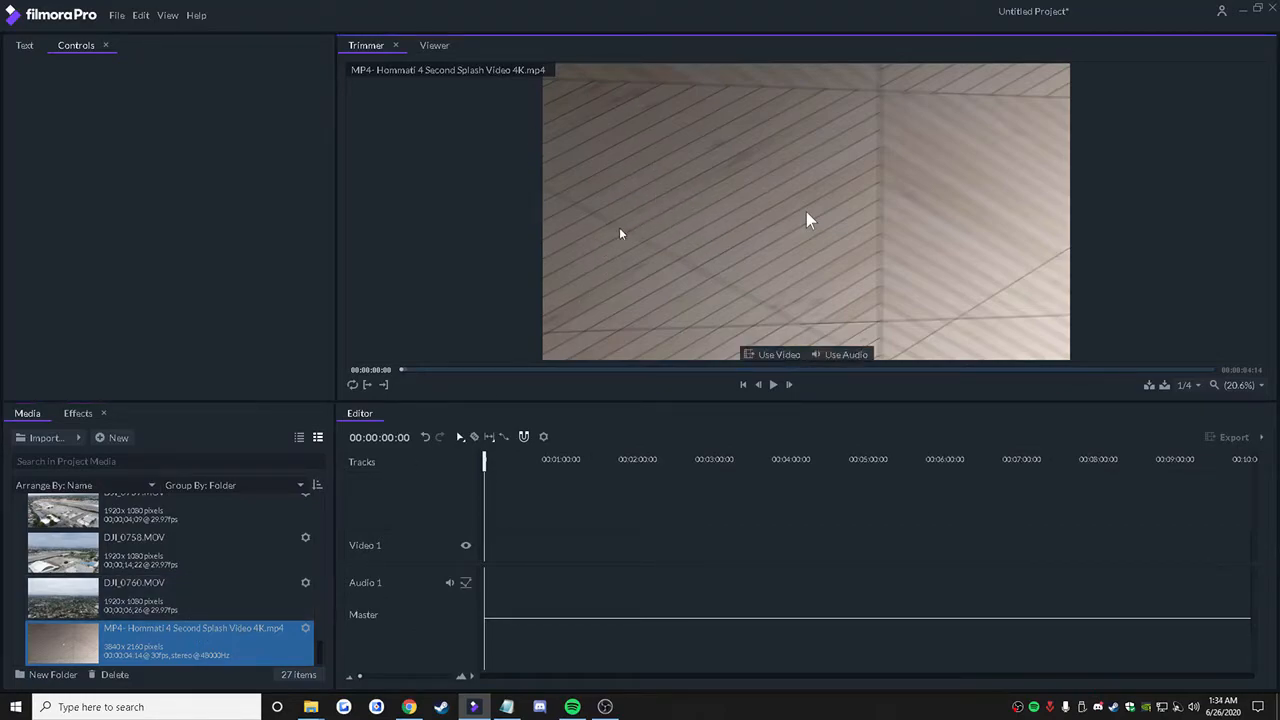
key(comma)
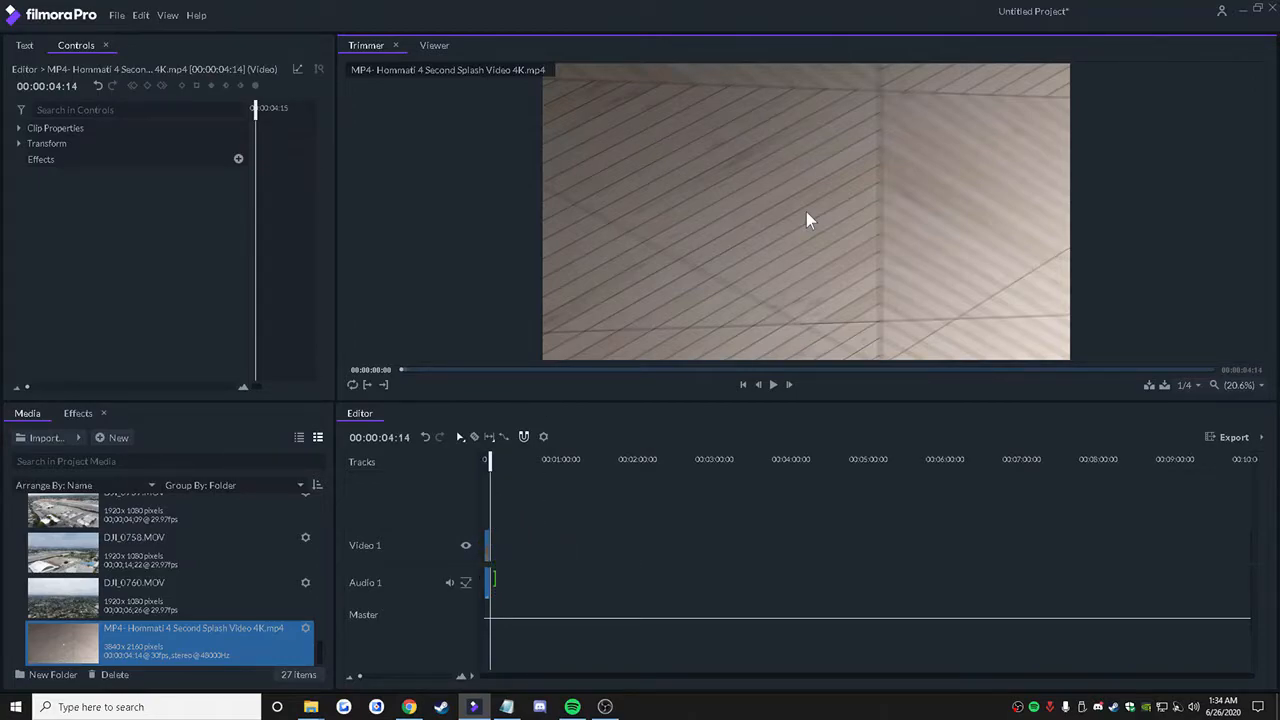
Step: Play the timeline from 00:00:00:00 to preview the splash video, and stop playback after the clip ends
drag(488, 469, 481, 479)
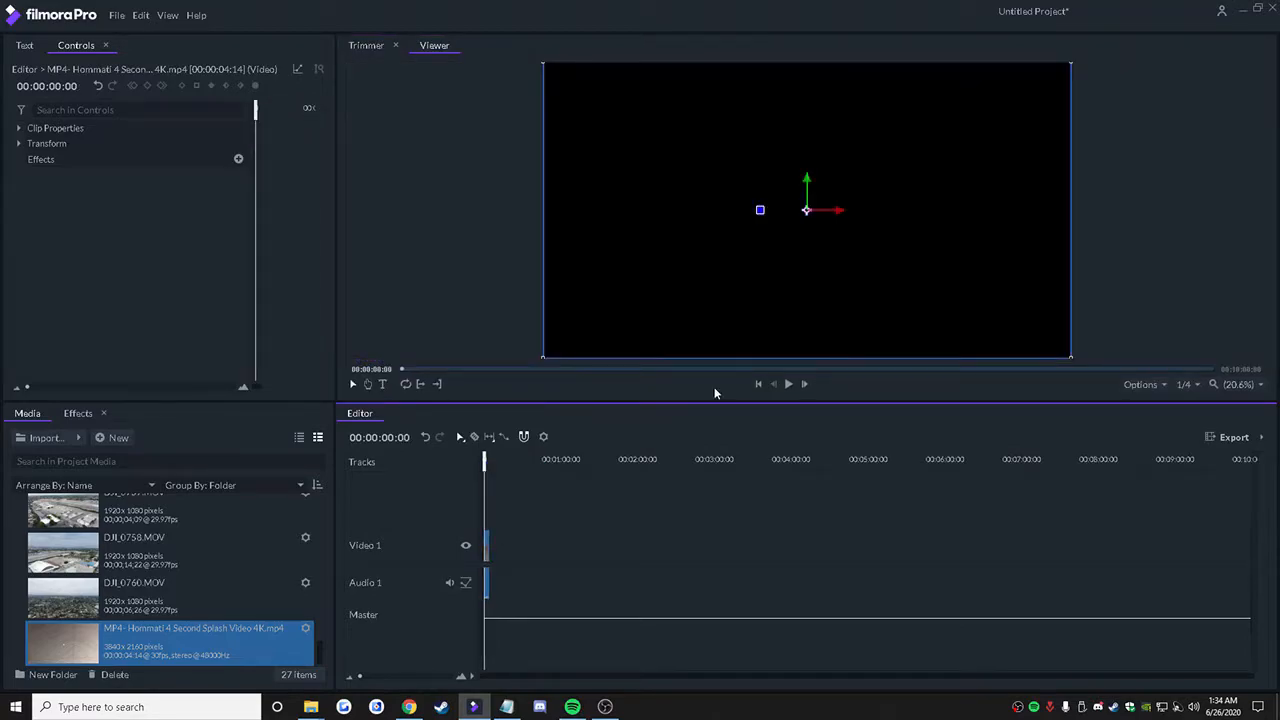
click(788, 383)
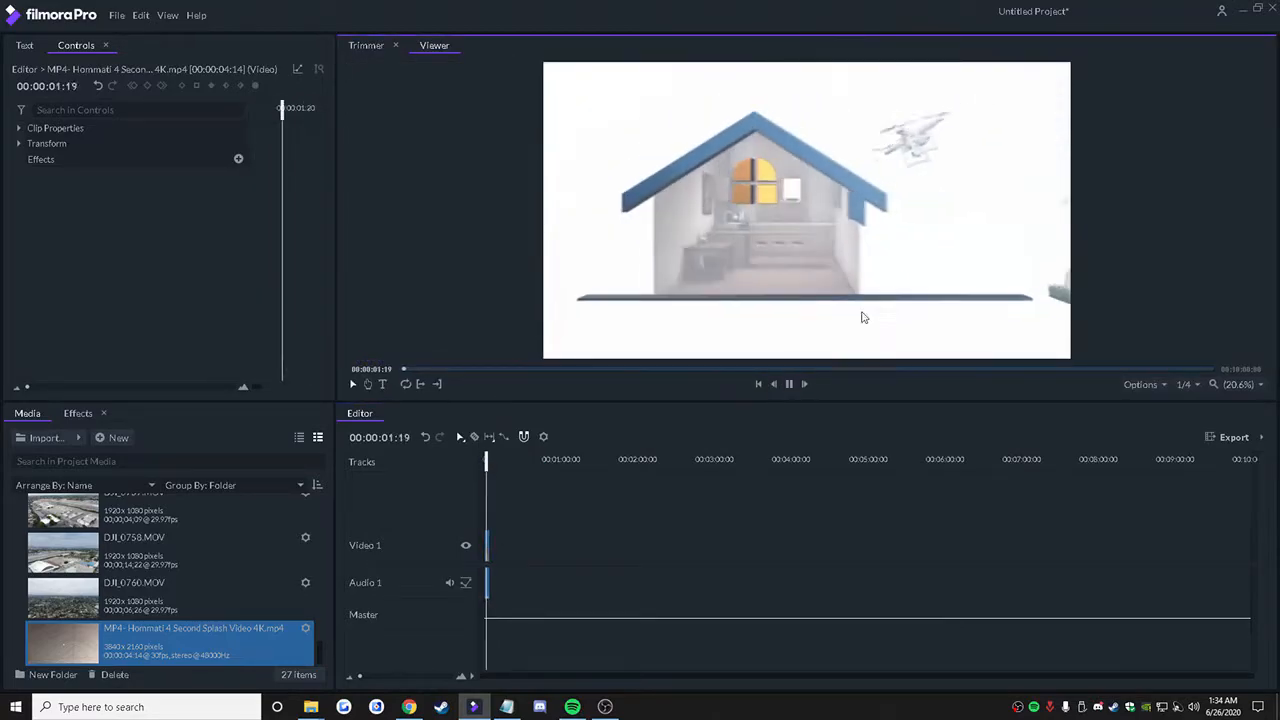
click(789, 384)
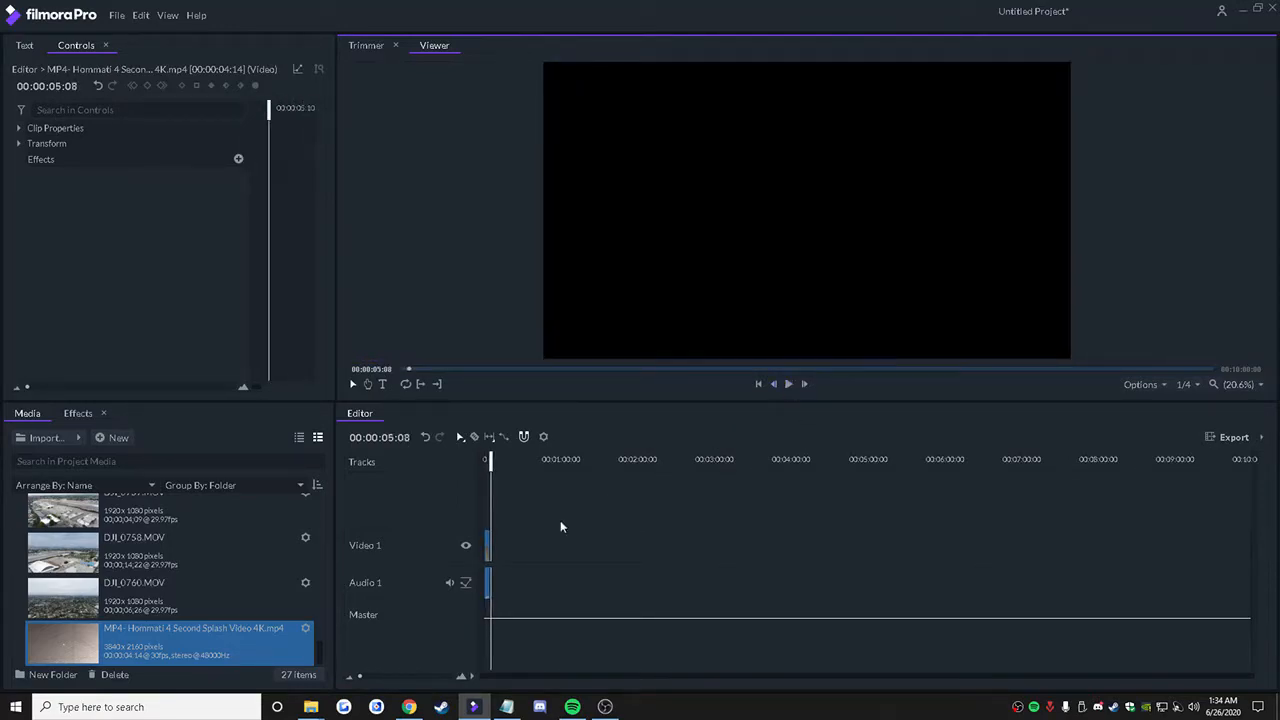
Step: Delete the splash video clip from the timeline and insert it again from the Trimmer at the start
right_click(486, 545)
click(515, 499)
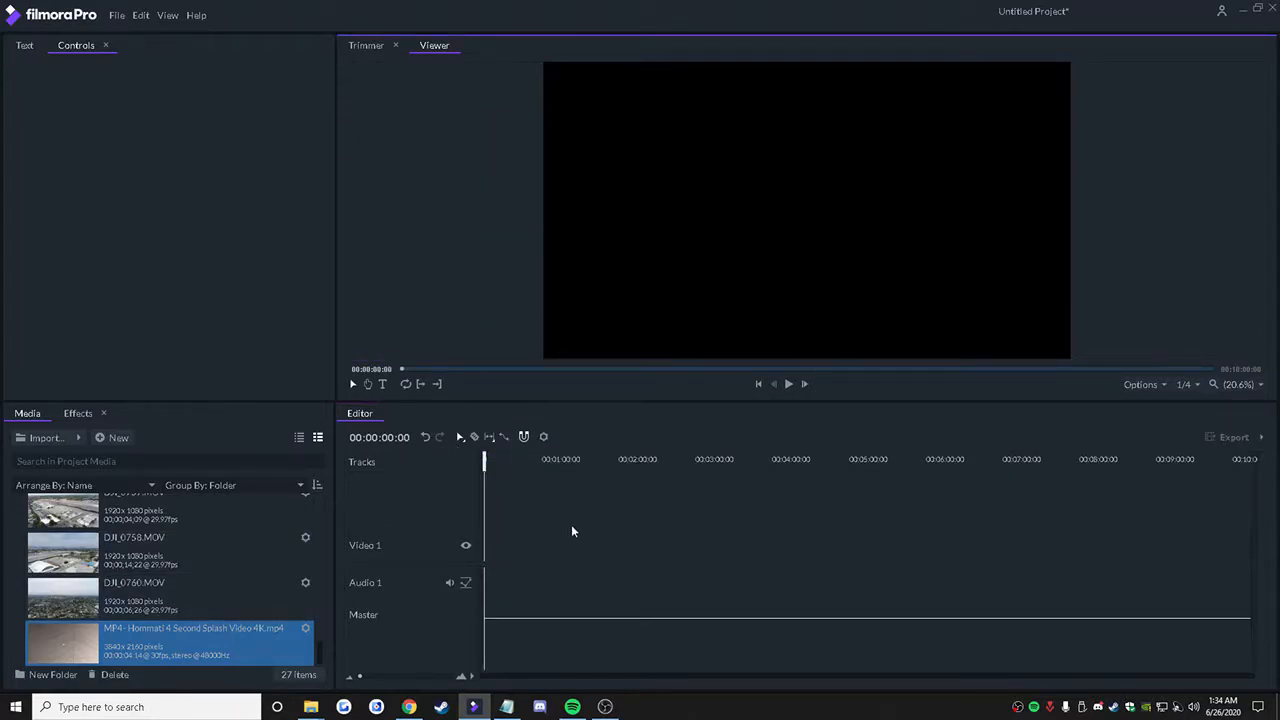
click(368, 46)
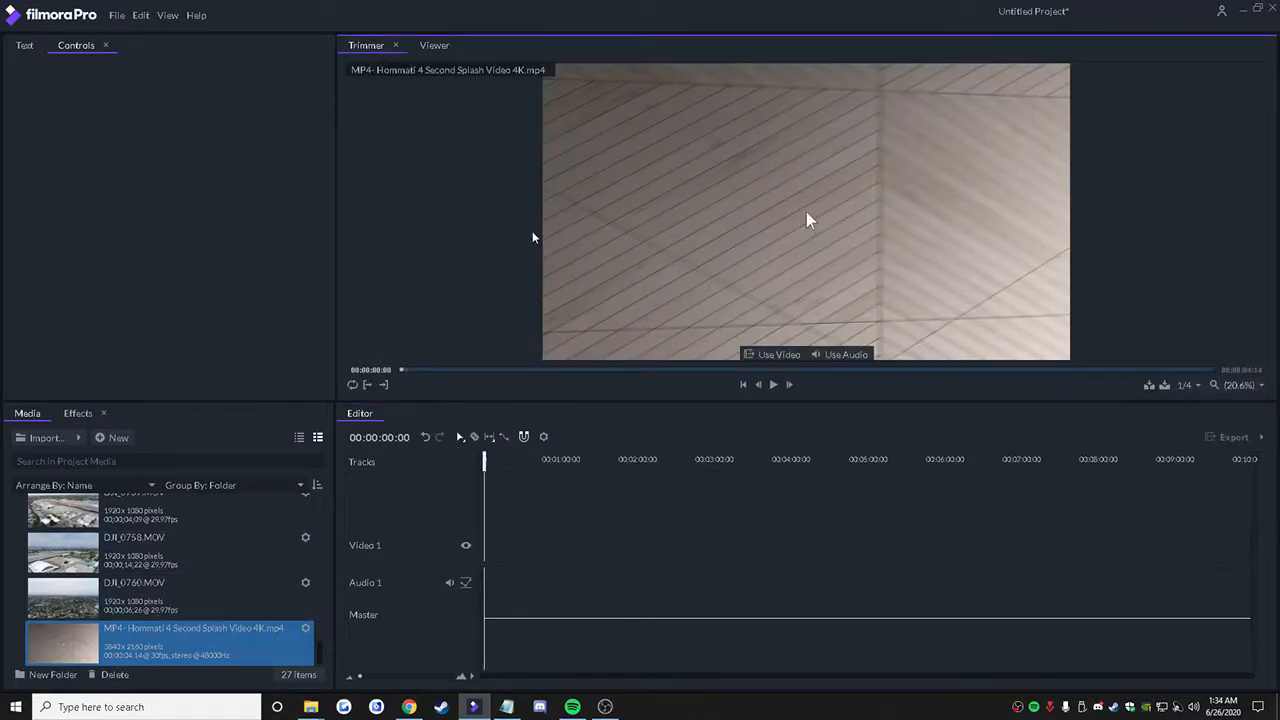
key(b)
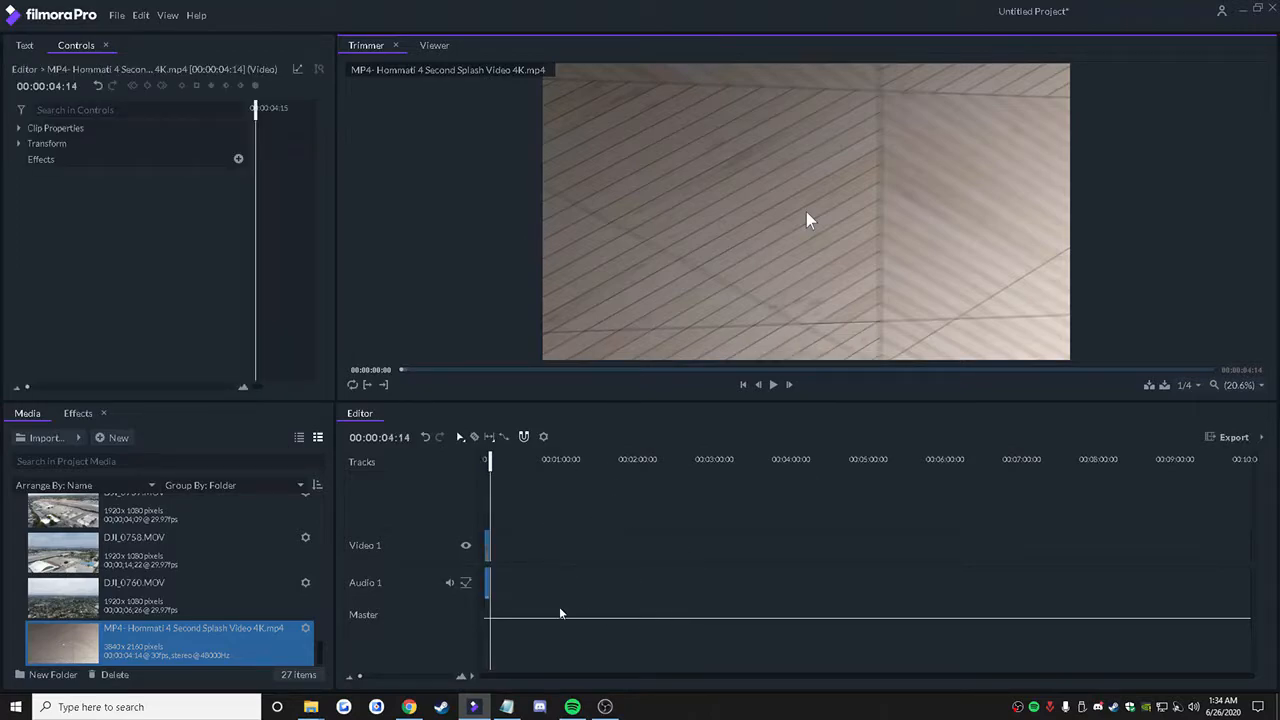
Step: Look through the drone clips in the project media, viewing clips such as DJI_0703.MOV, DJI_0732.MOV and DJI_0742.MOV
scroll(246, 545, up, 5)
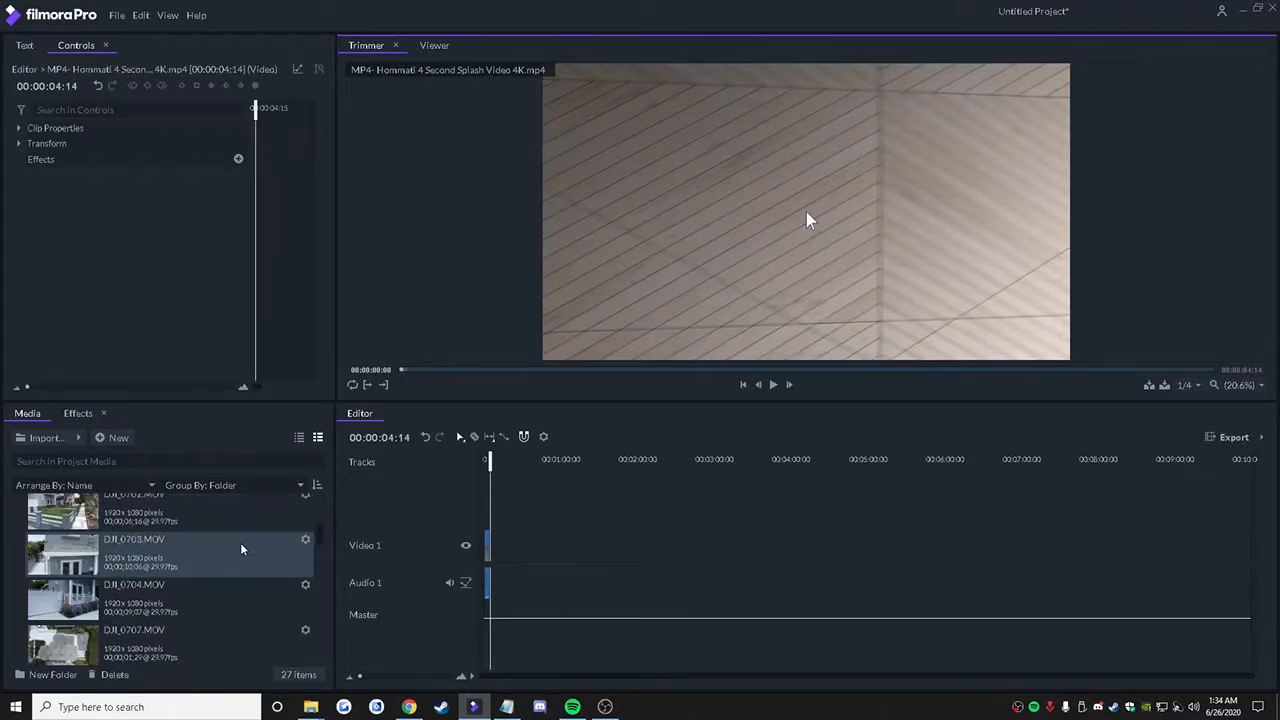
scroll(252, 549, up, 3)
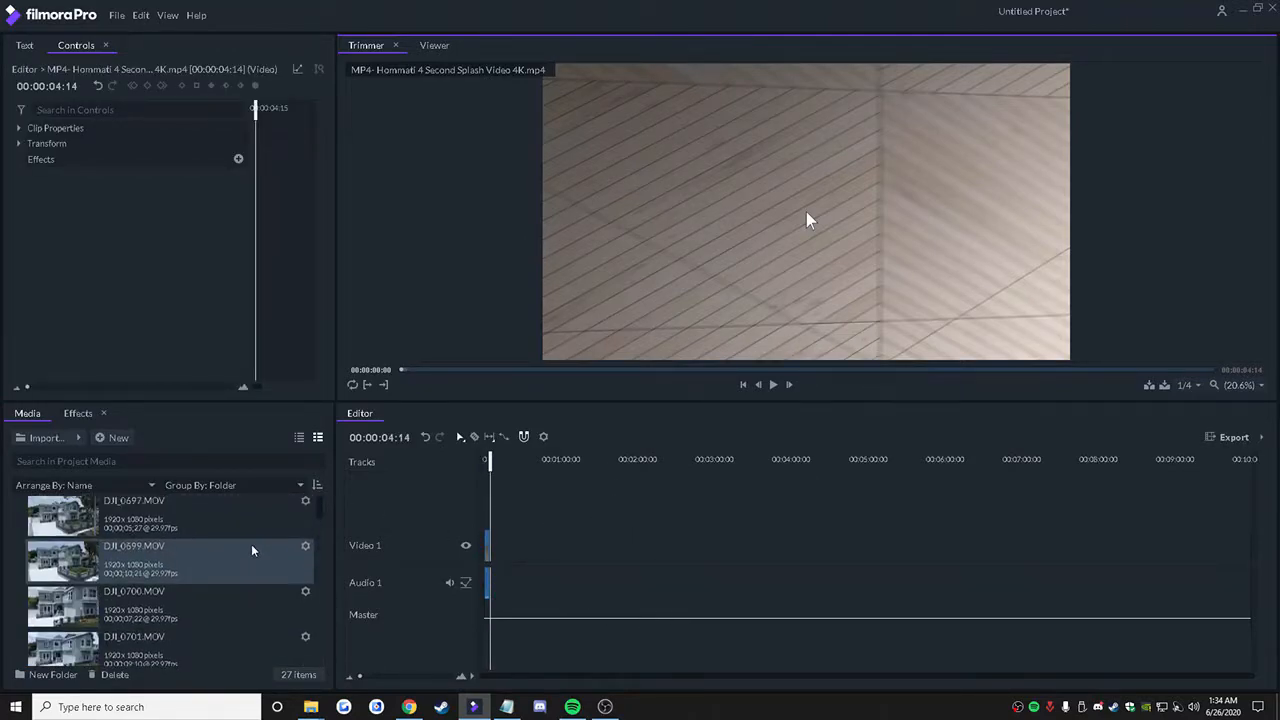
click(192, 536)
scroll(192, 531, down, 3)
click(178, 571)
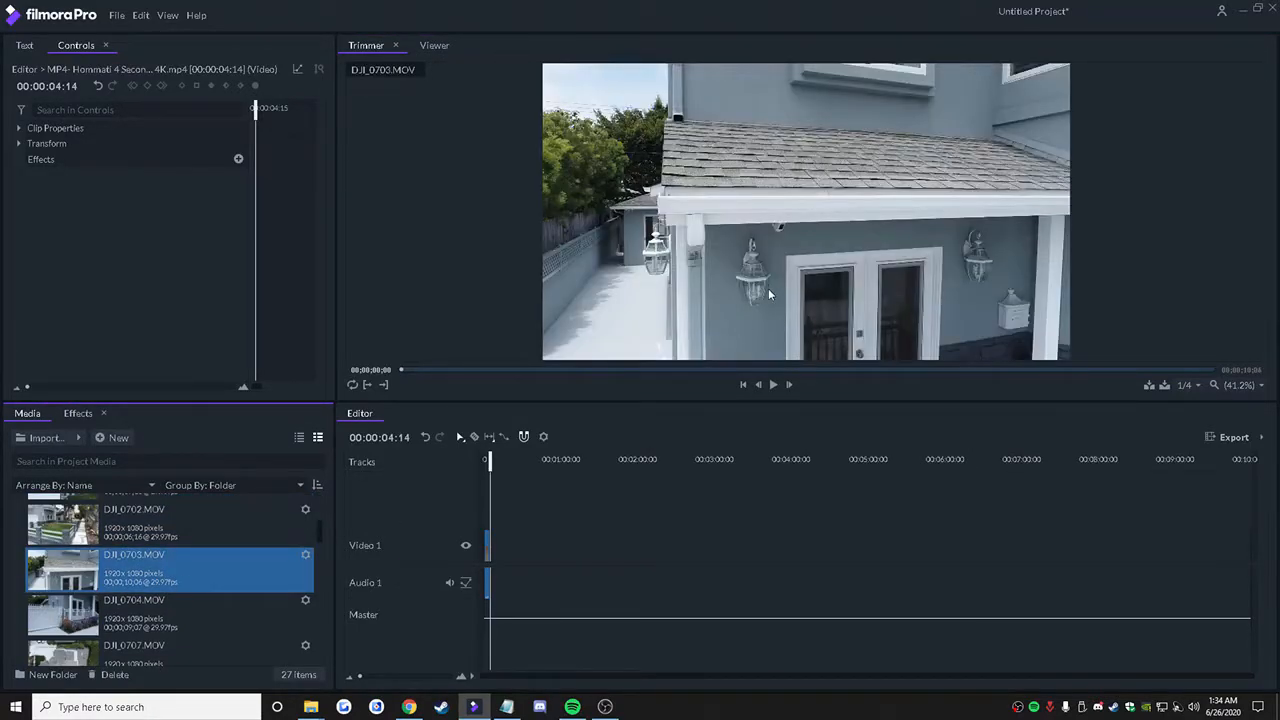
scroll(328, 549, down, 4)
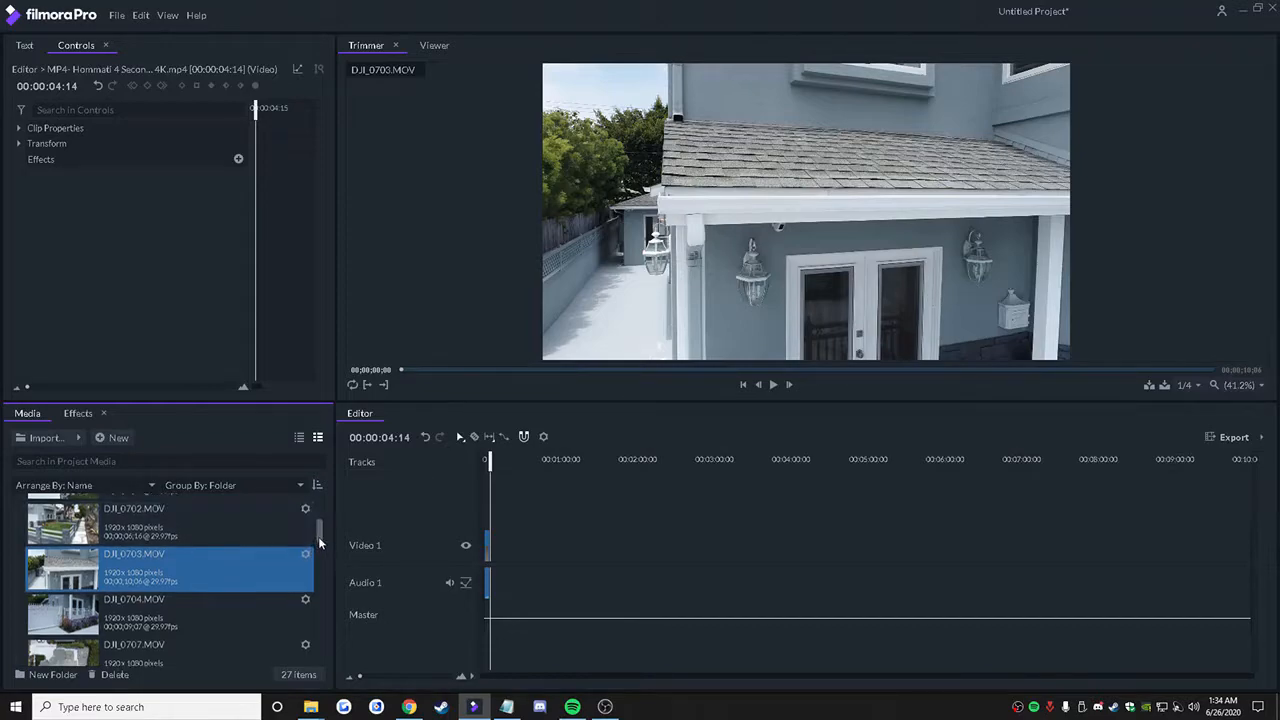
scroll(331, 562, down, 2)
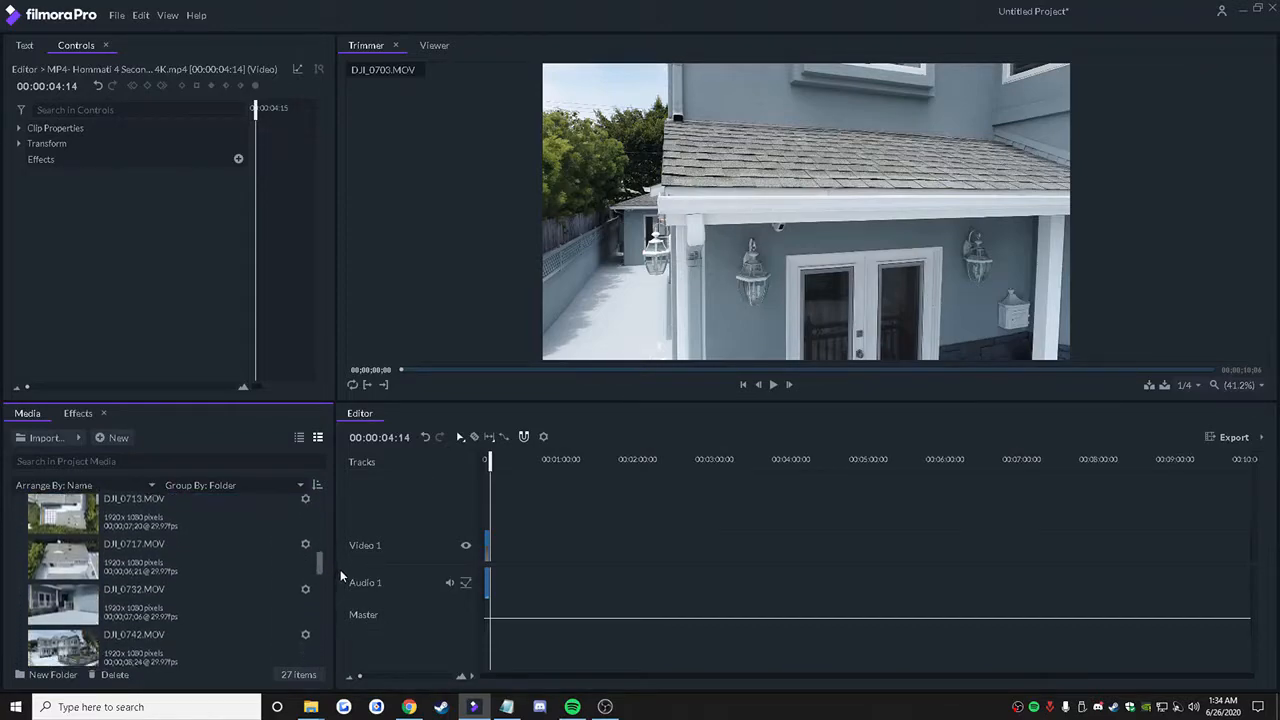
click(201, 590)
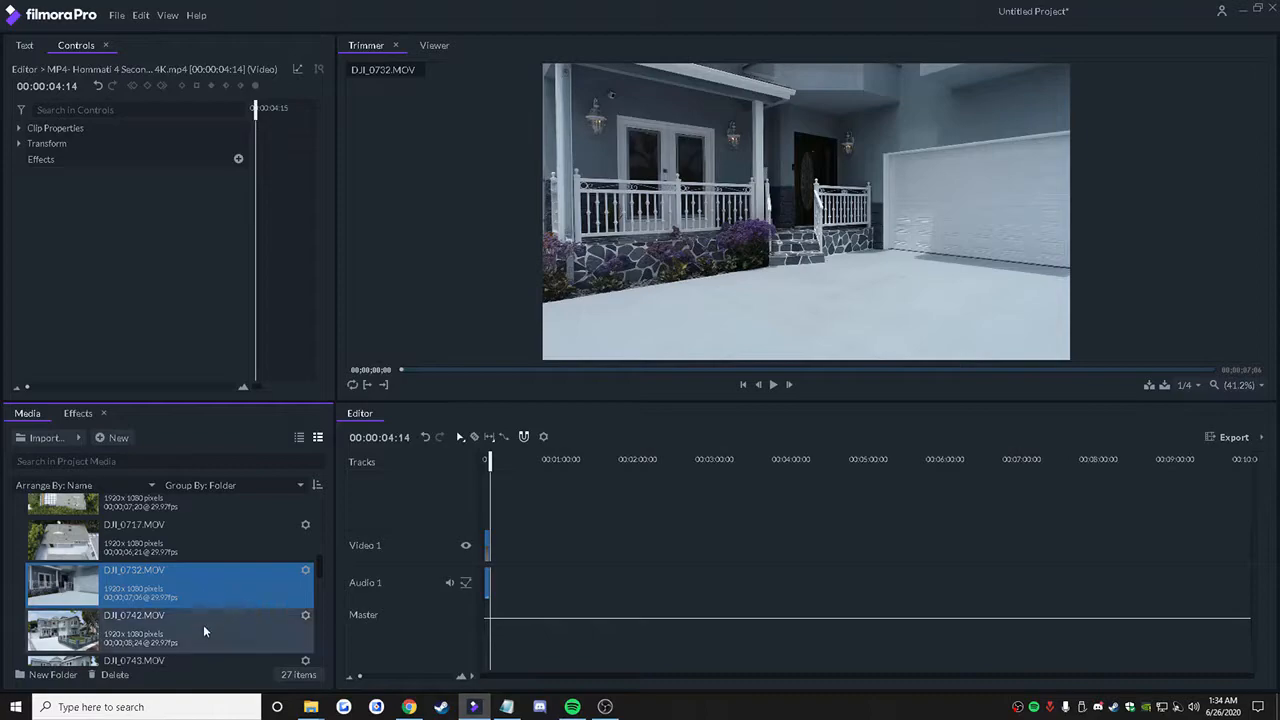
click(203, 625)
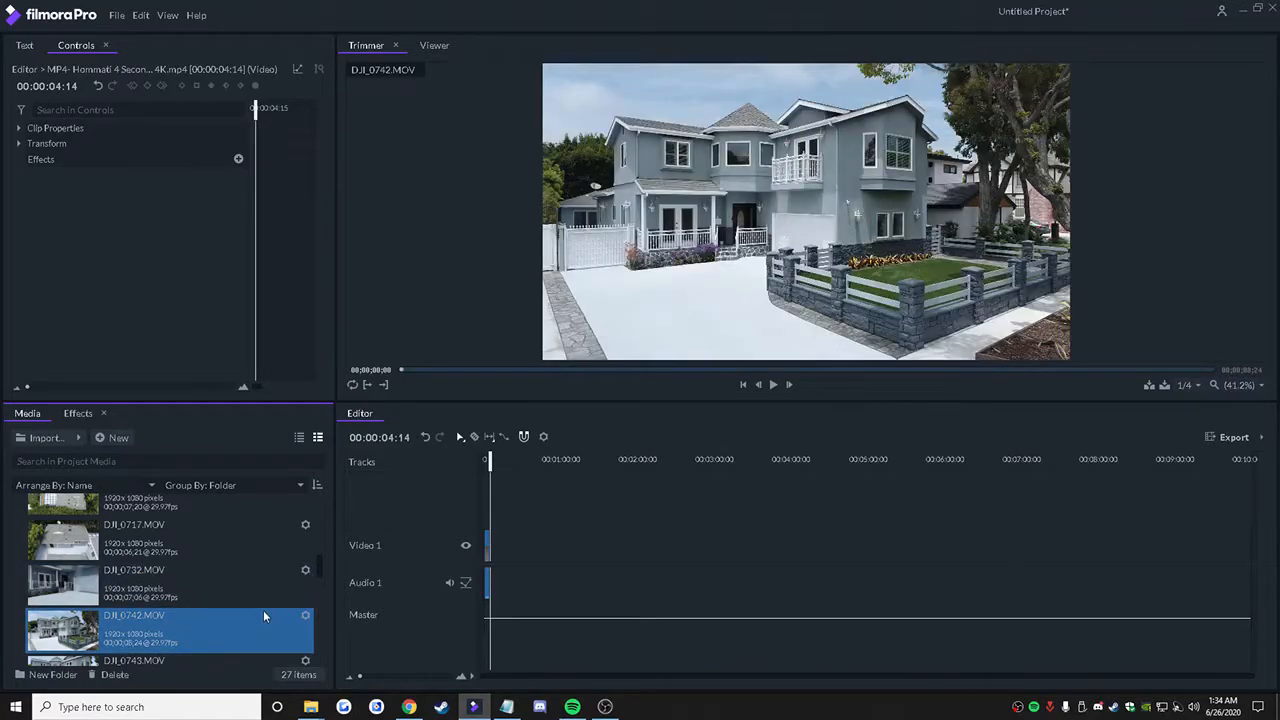
drag(318, 574, 325, 593)
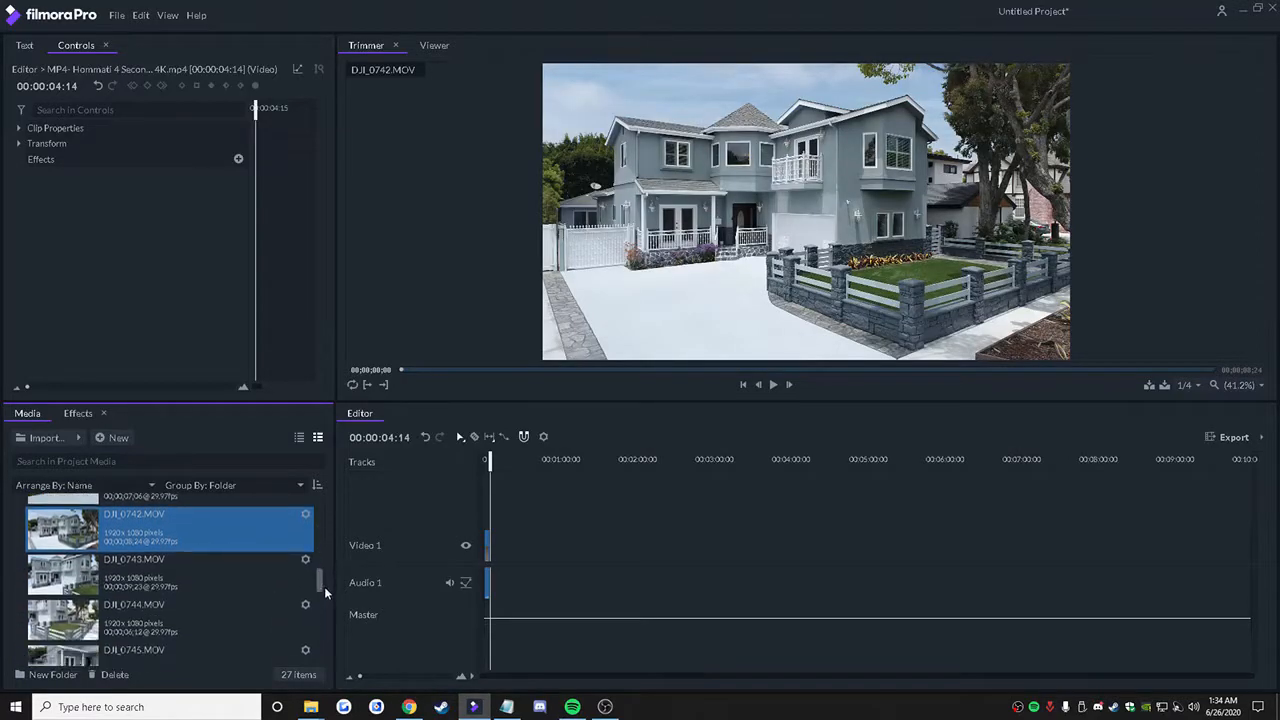
Step: Remove the clips from DJI_0697.MOV through DJI_0704.MOV from the project media
scroll(325, 593, up, 1)
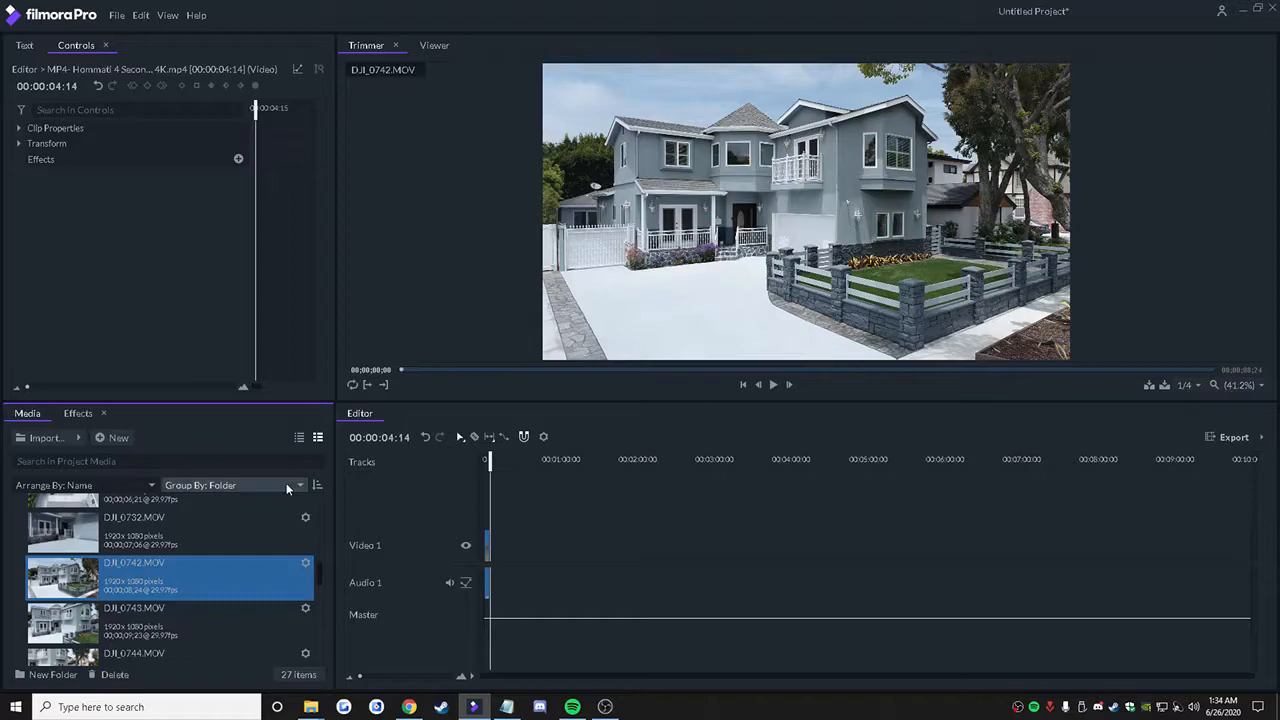
scroll(320, 564, up, 3)
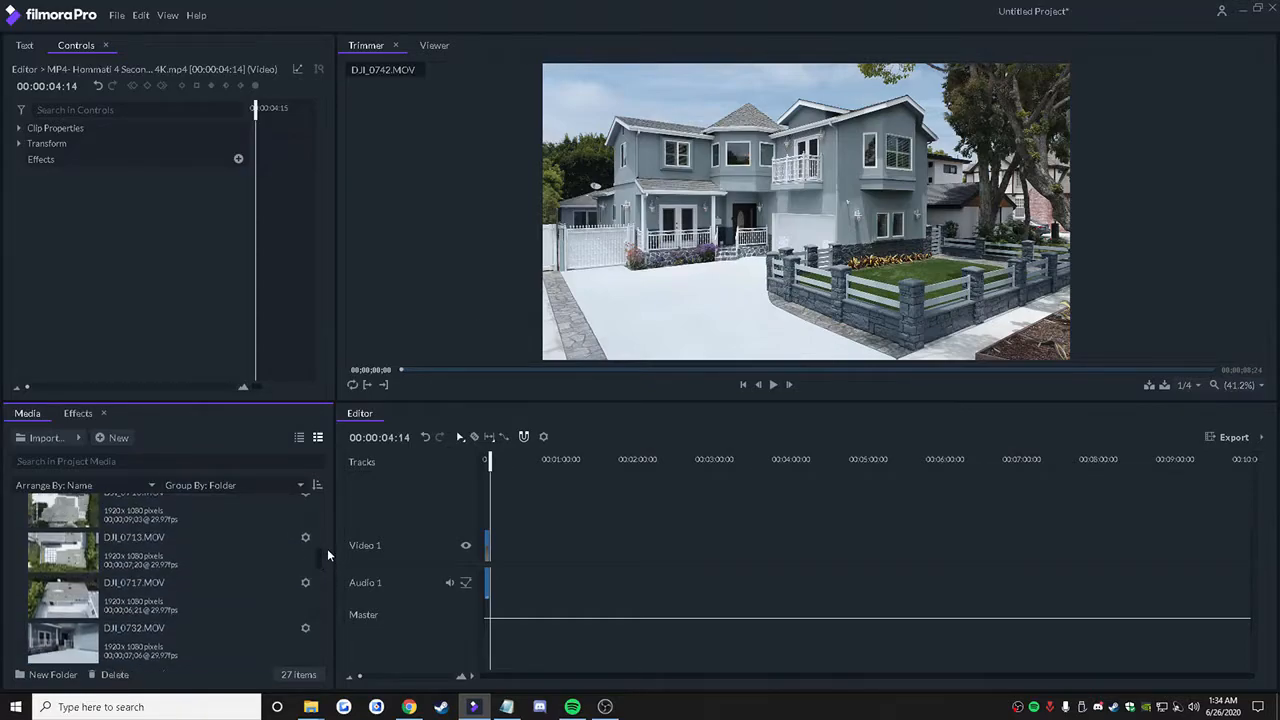
scroll(327, 555, up, 3)
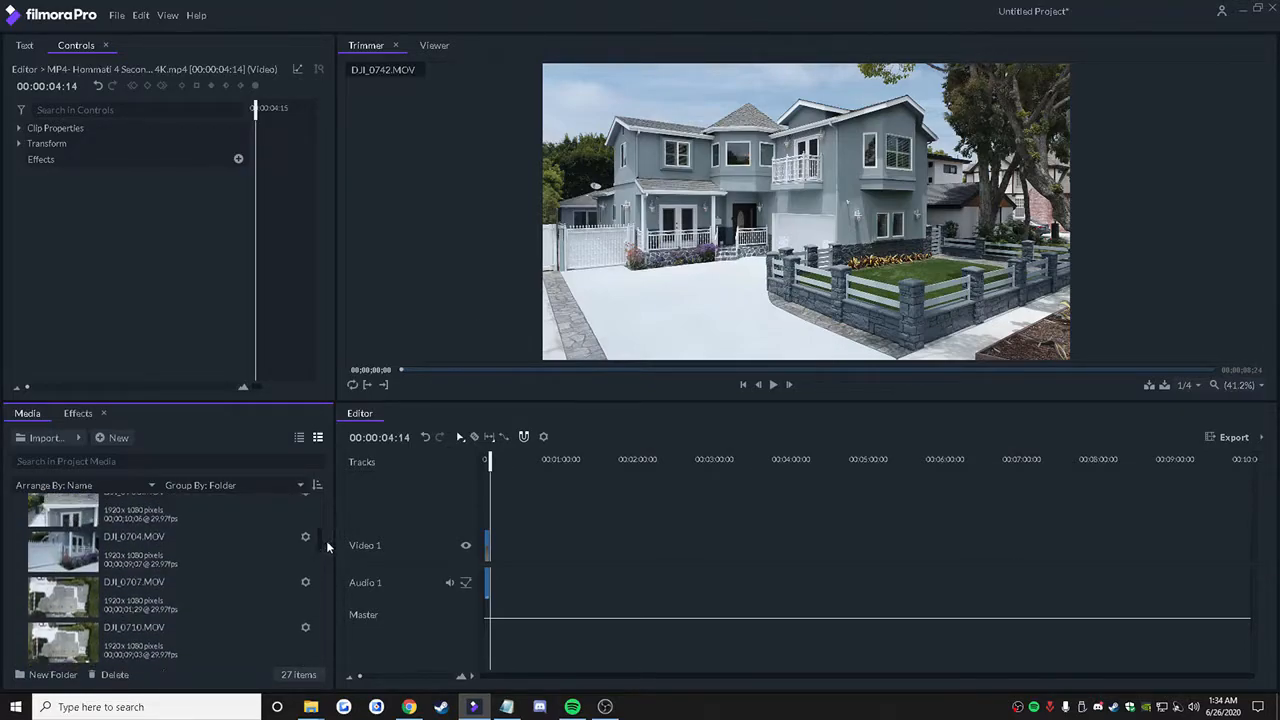
drag(24, 563, 88, 487)
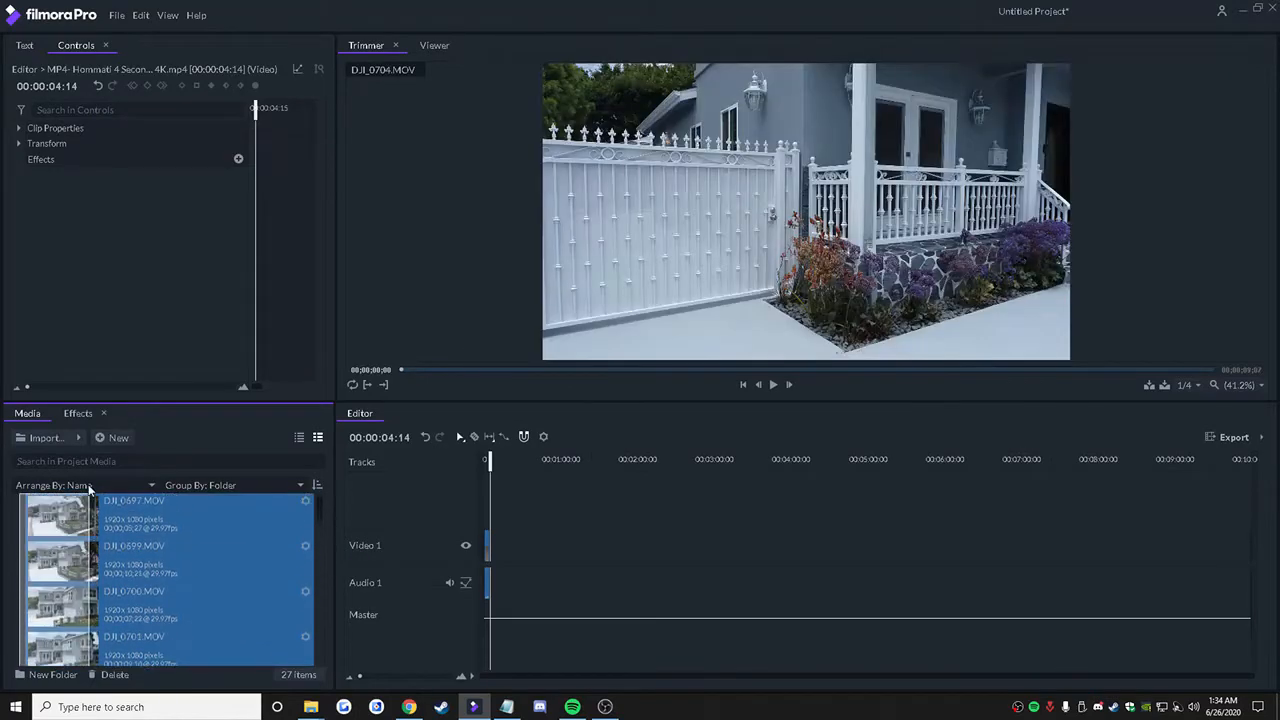
right_click(106, 534)
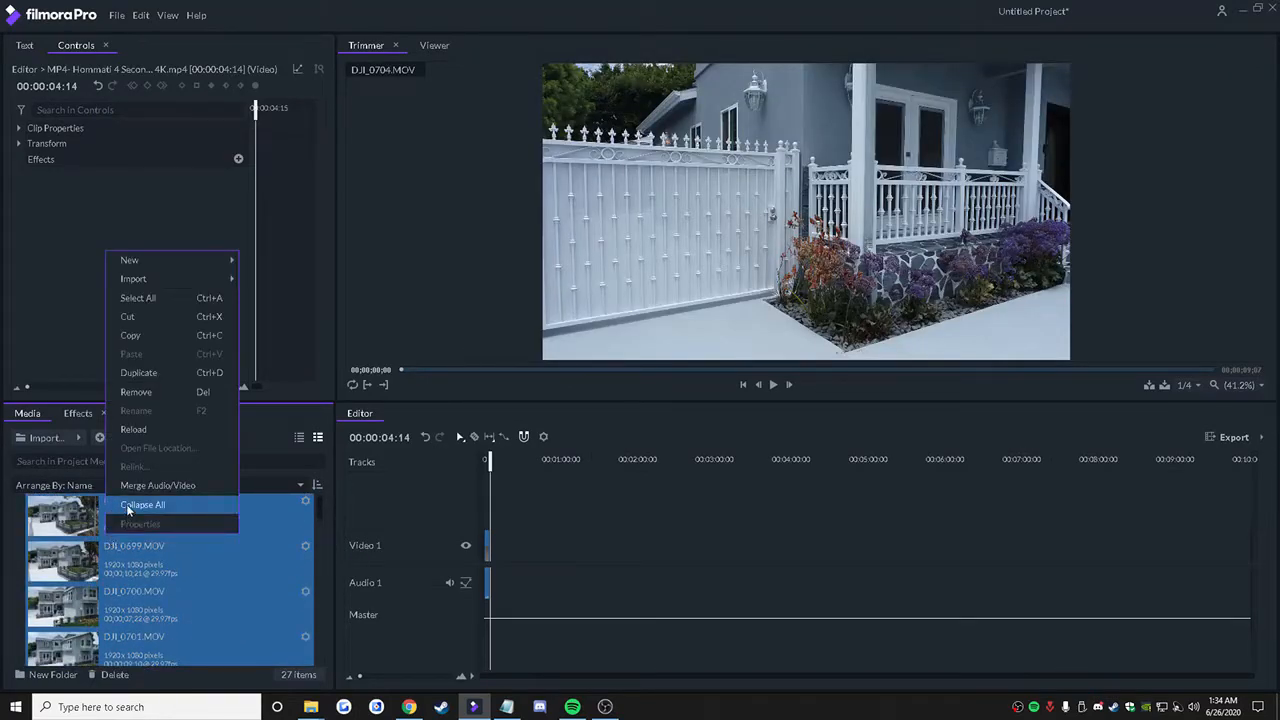
click(145, 396)
Step: Trim DJI_0742.MOV from 00;00;01;26 to 00;00;08;11 and add it to the timeline after the splash video
scroll(318, 554, down, 5)
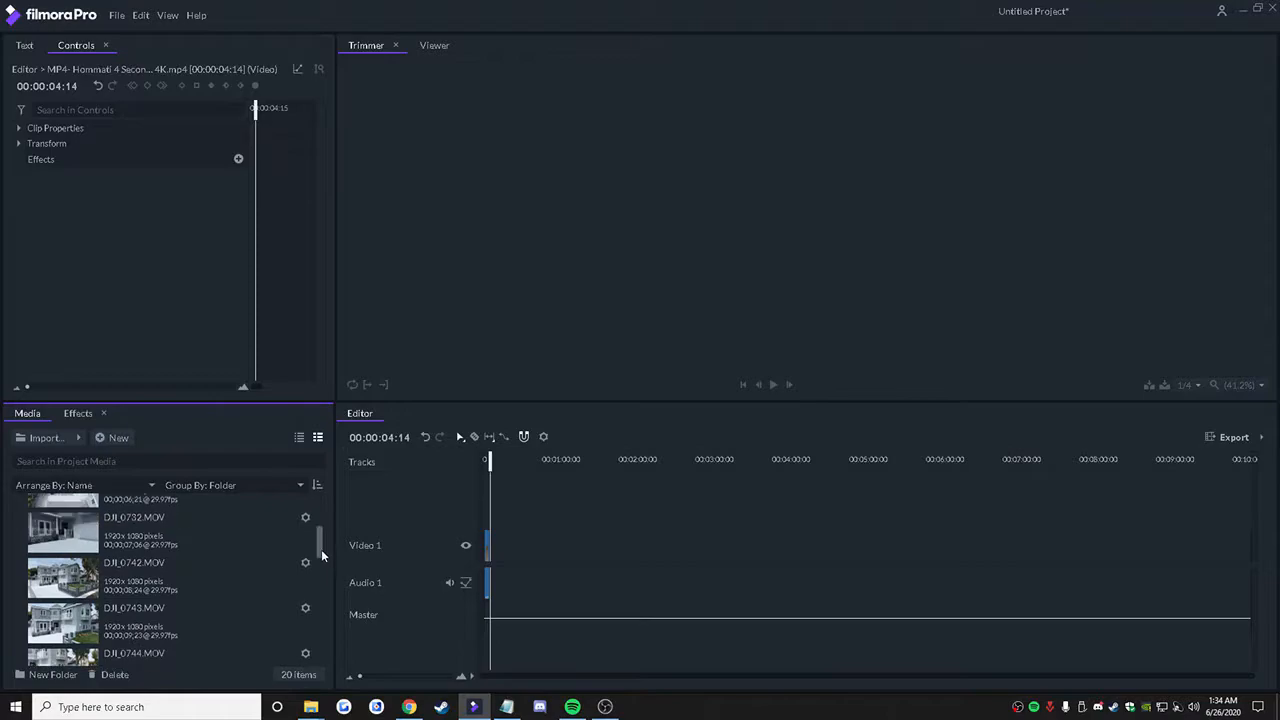
click(210, 578)
drag(408, 368, 571, 379)
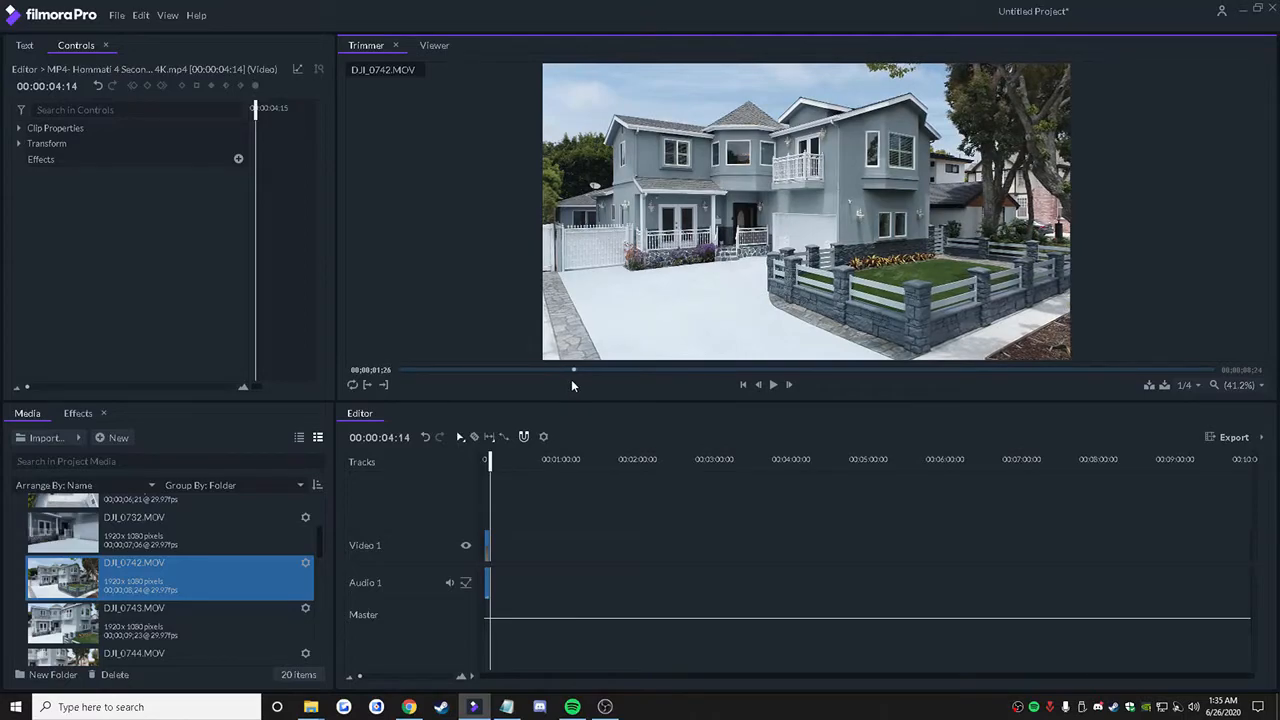
click(368, 384)
drag(577, 370, 1173, 257)
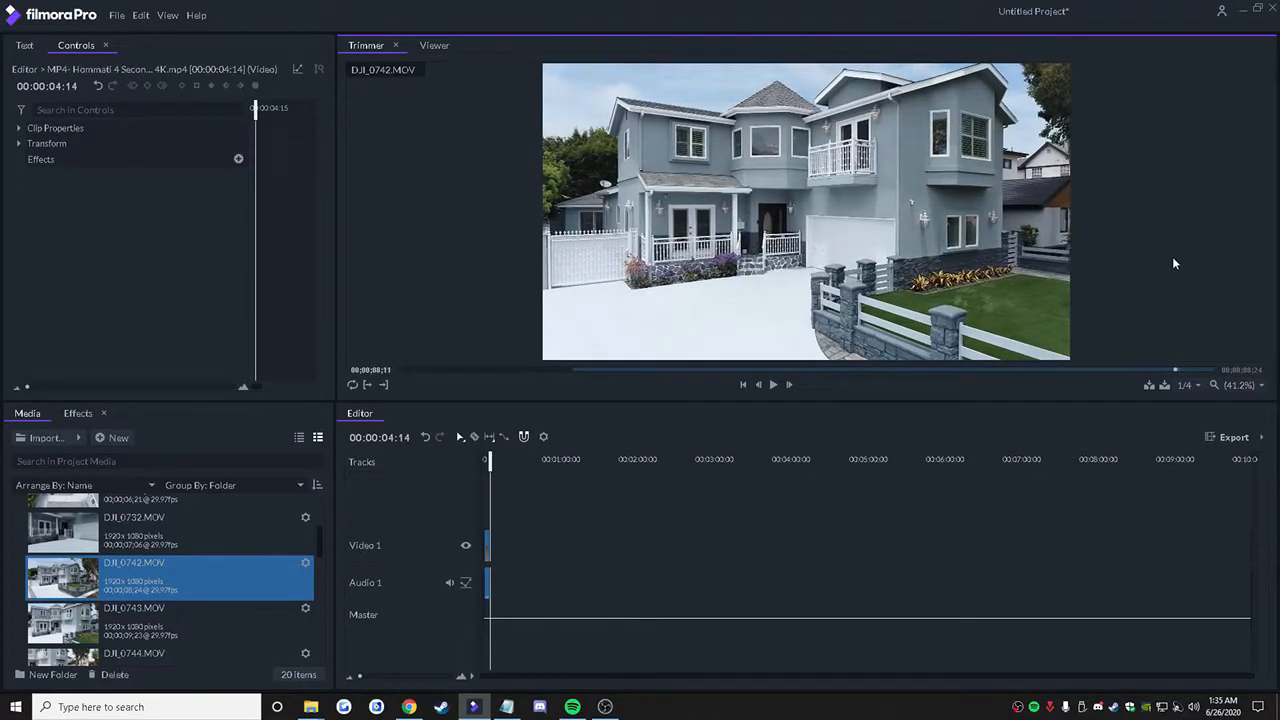
click(386, 388)
key(n)
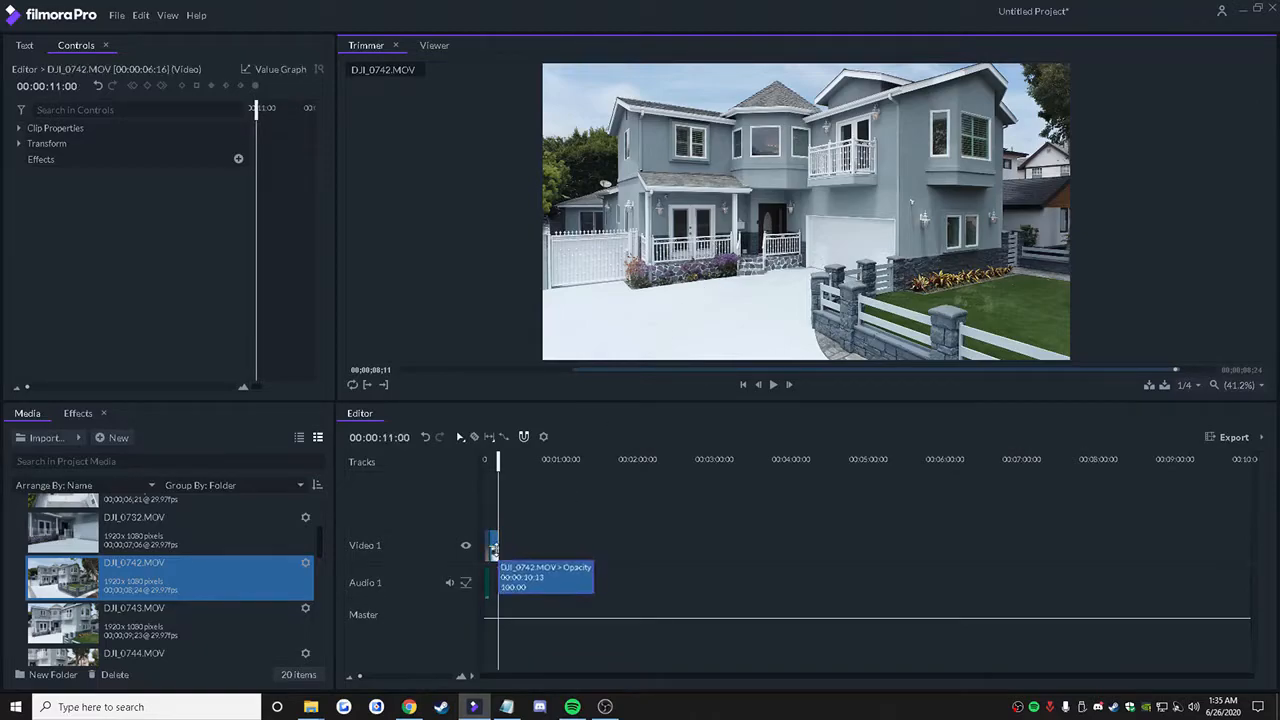
Step: Review DJI_0743.MOV, and insert DJI_0744.MOV trimmed from 00;00;01;14 to 00;00;06;05 at the end of the timeline
click(247, 610)
drag(410, 370, 740, 410)
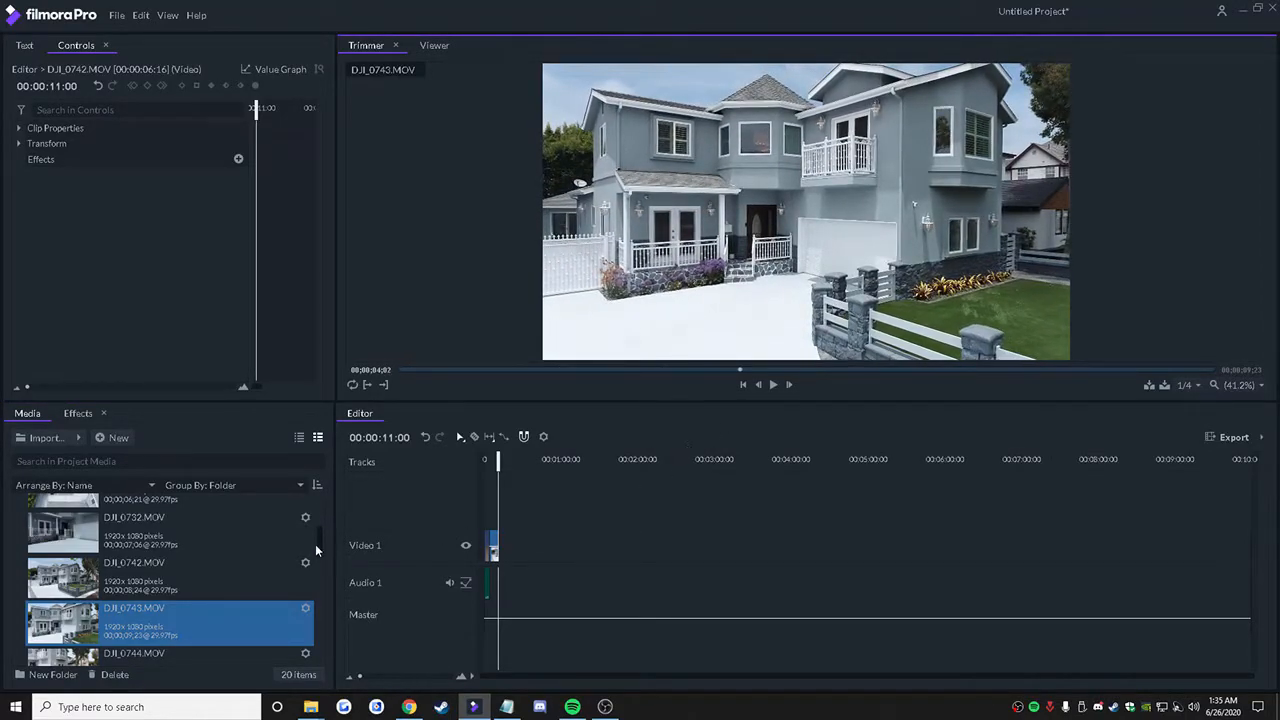
scroll(317, 548, down, 3)
click(253, 556)
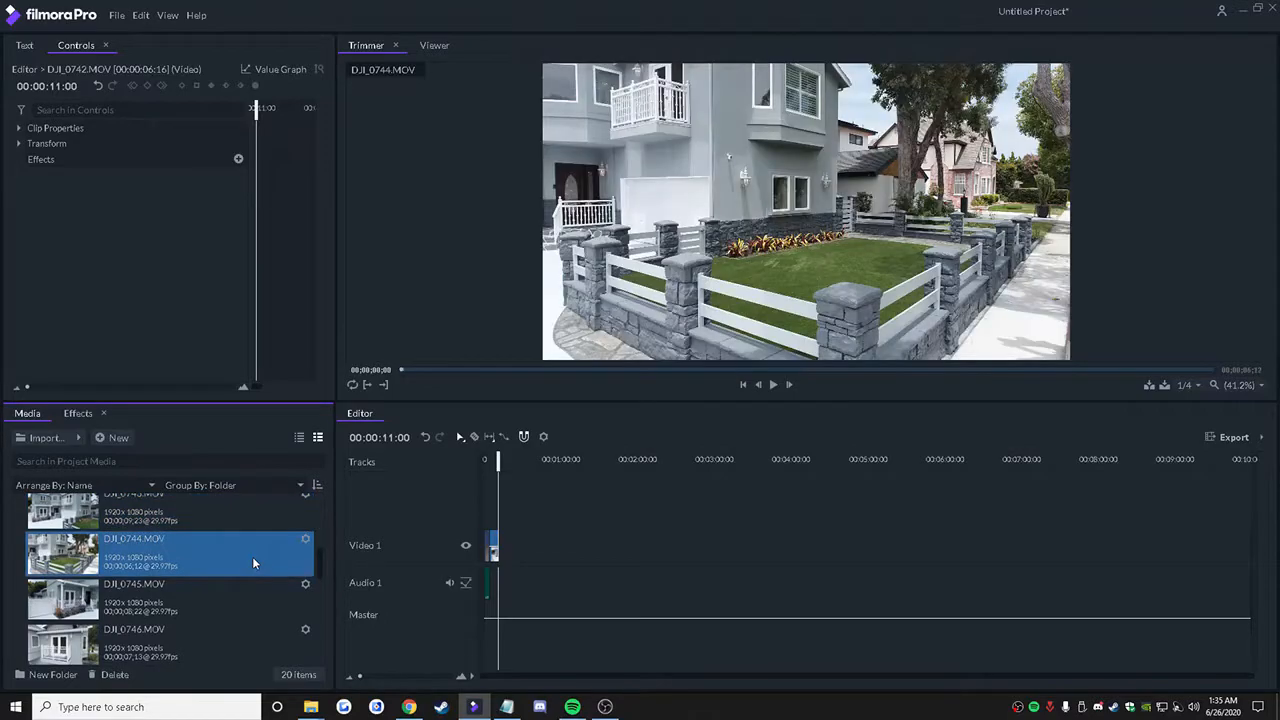
drag(405, 373, 415, 374)
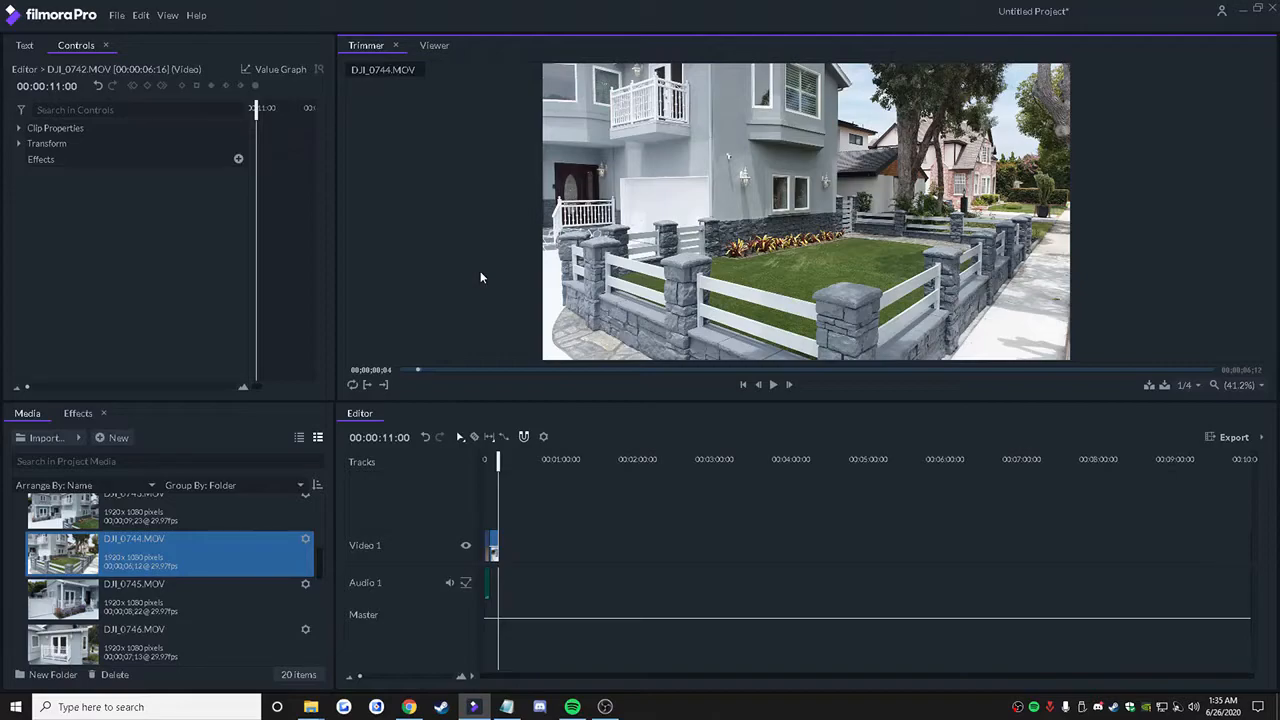
key(space)
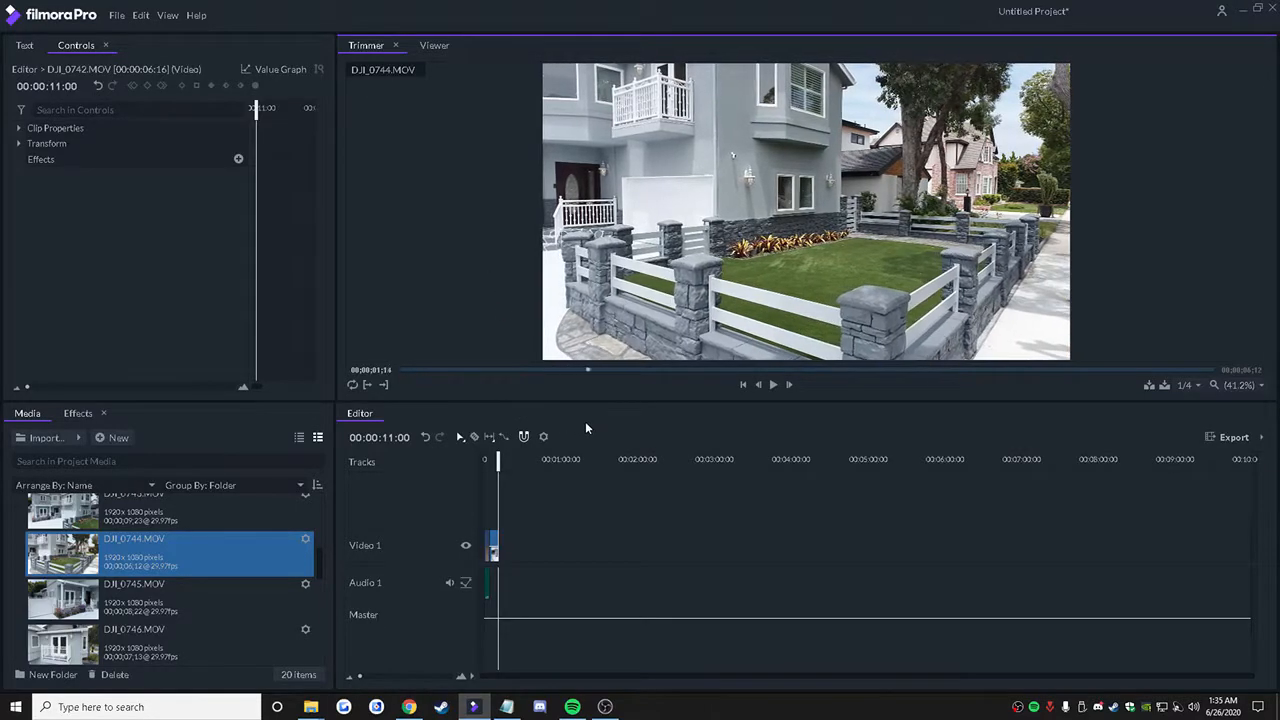
click(366, 386)
drag(592, 368, 1188, 368)
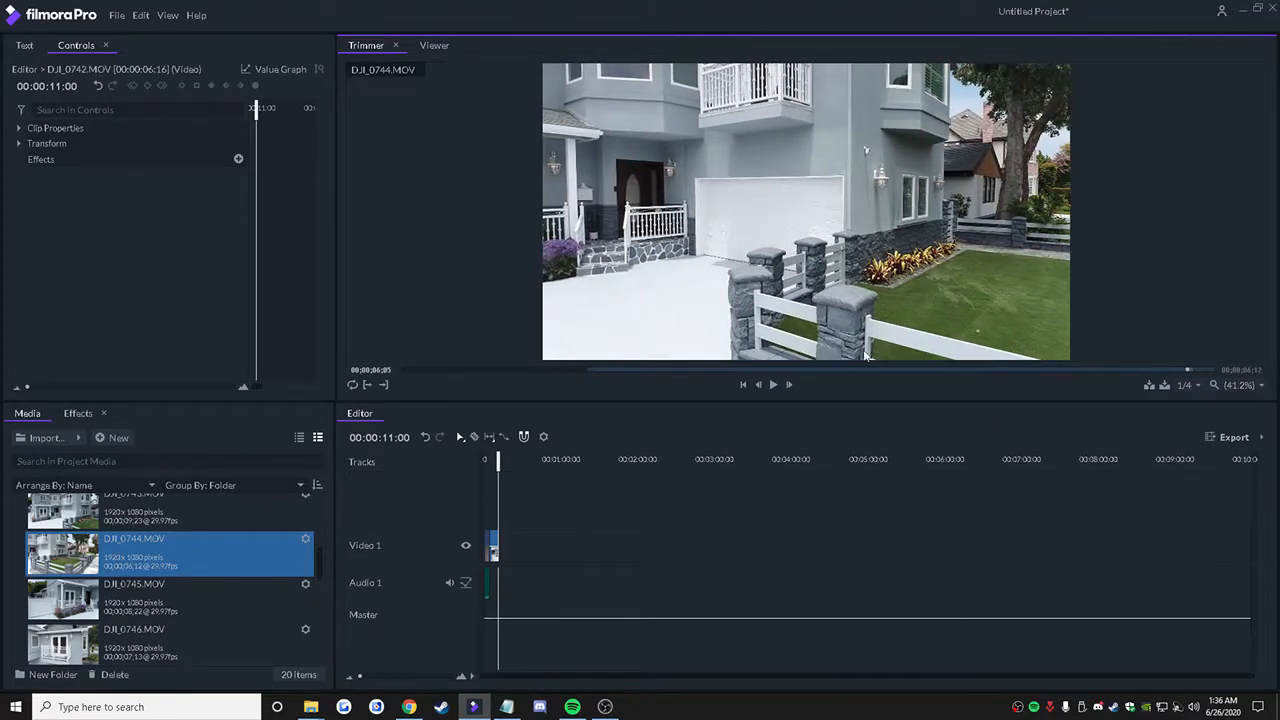
click(384, 385)
click(1150, 385)
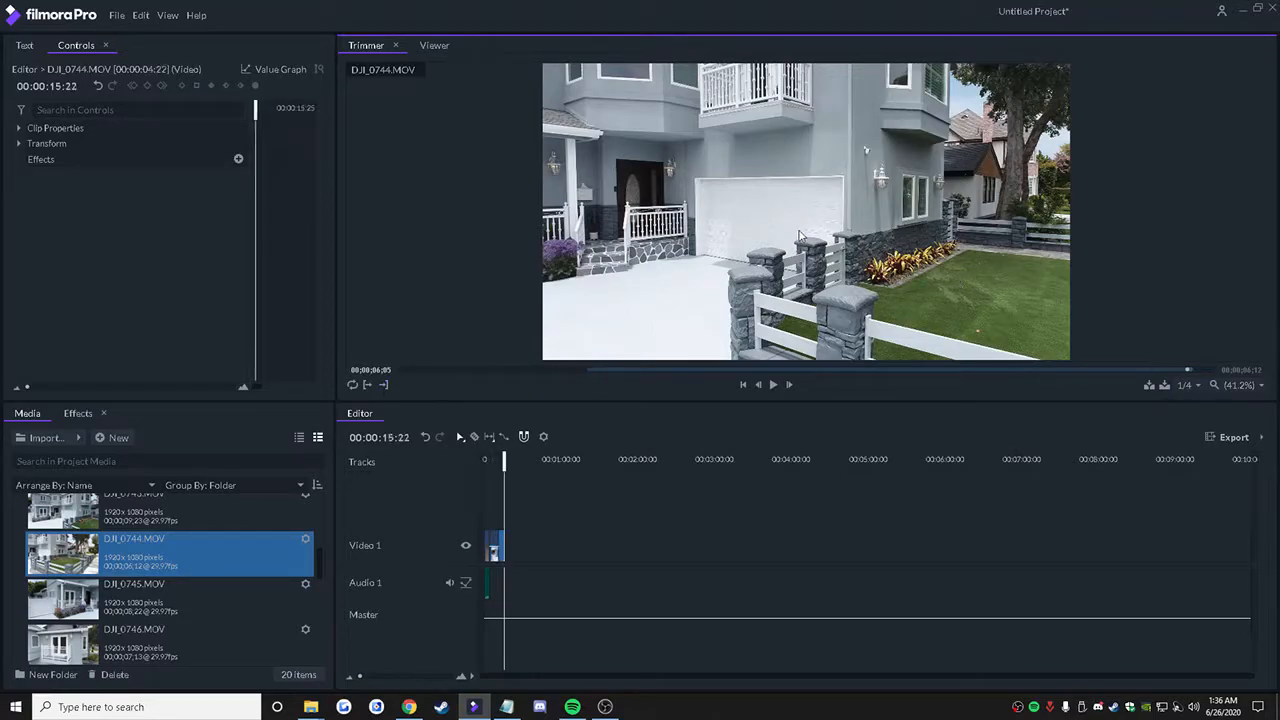
Step: Trim DJI_0745.MOV to a 00:00:05:08 section ending at 00;00;07;17 and insert it after the DJI_0744 clip
click(188, 588)
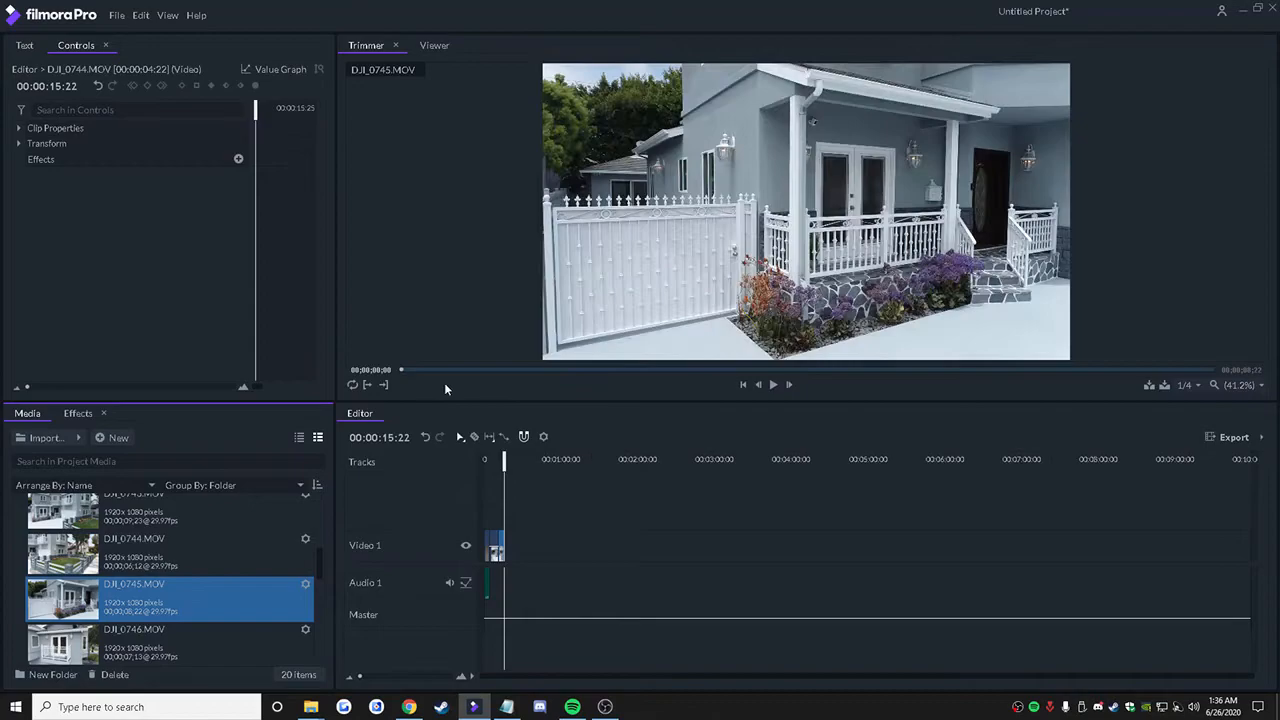
drag(413, 371, 1107, 394)
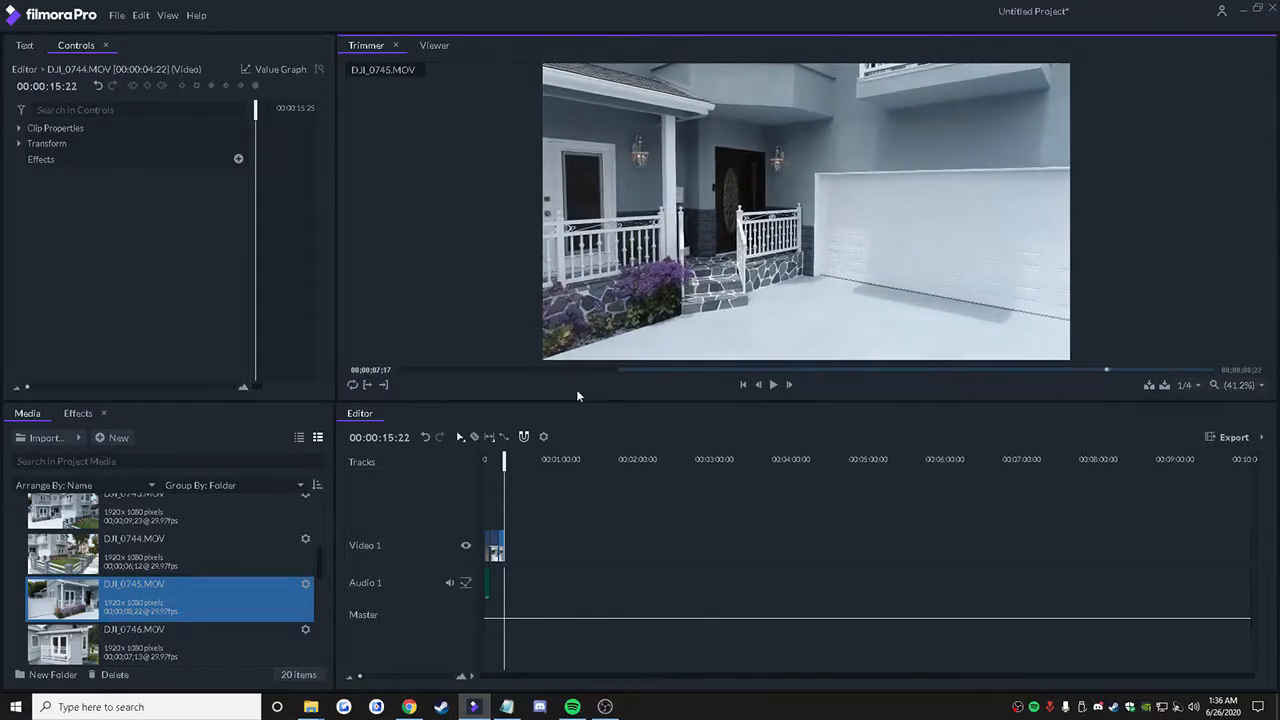
click(386, 386)
key(comma)
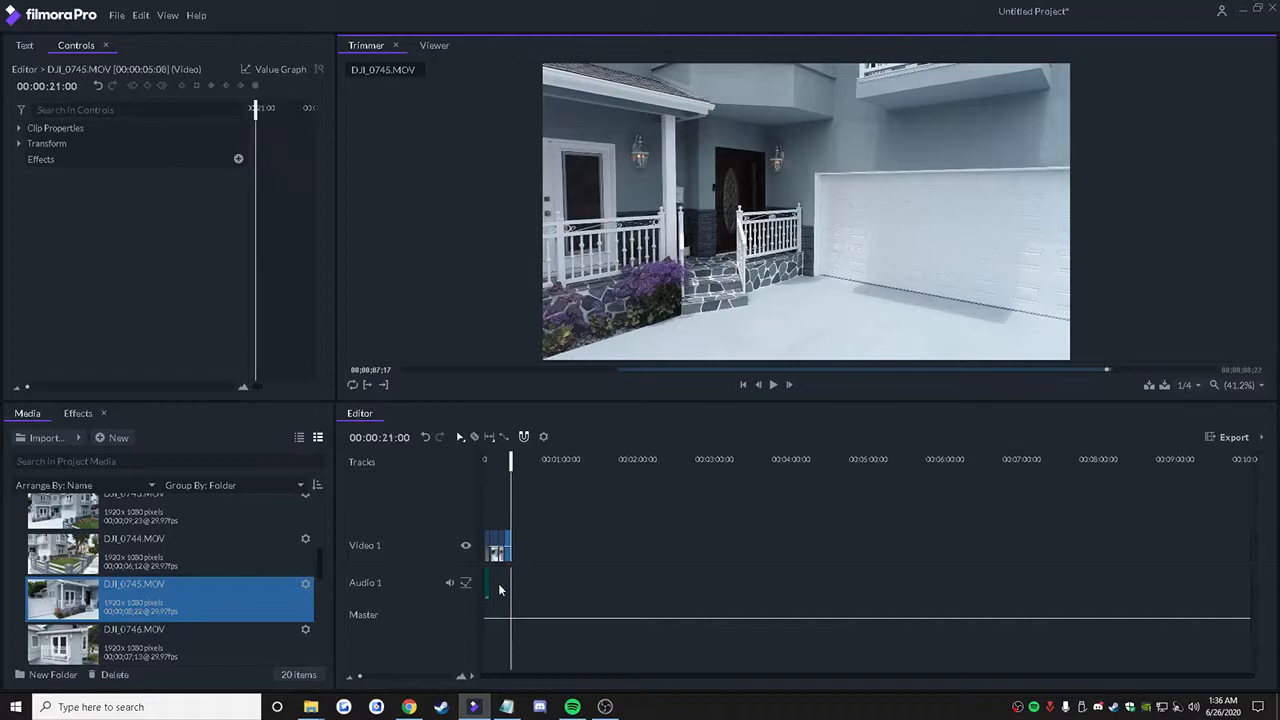
Step: Trim DJI_0746.MOV from 00;00;01;16 to 00;00;06;25 and insert it after the DJI_0745 clip on the timeline
click(284, 642)
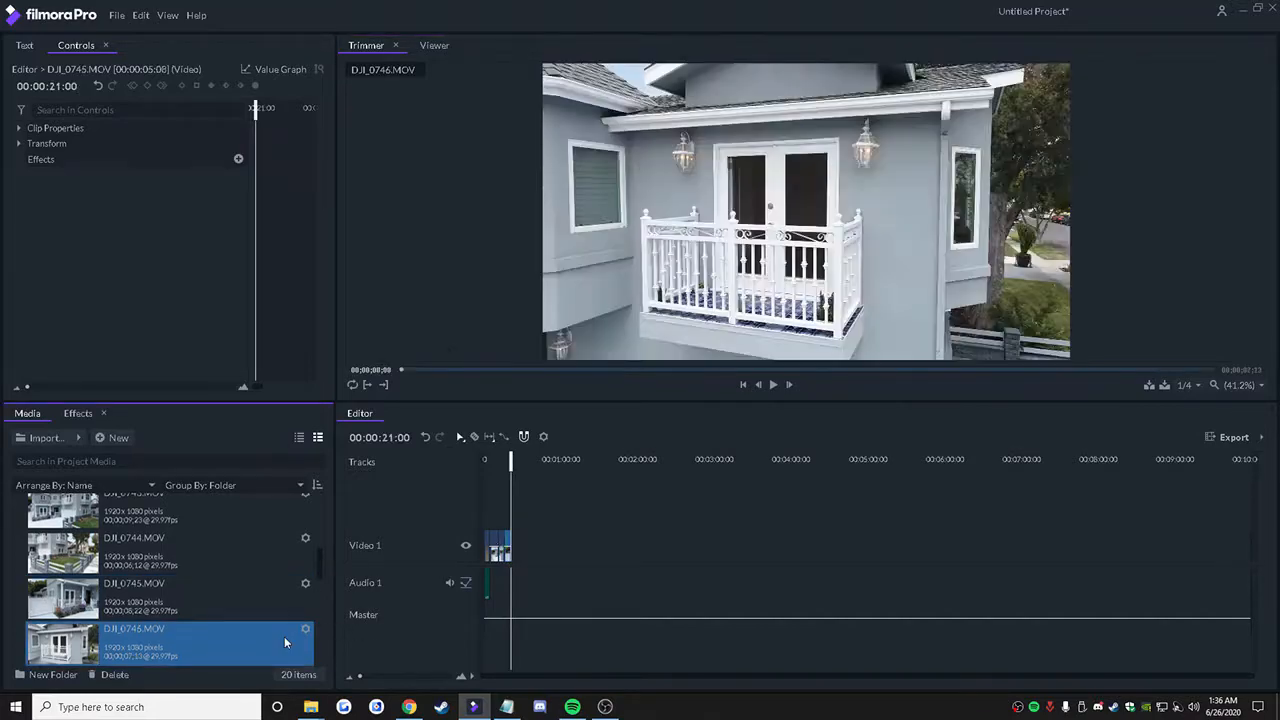
drag(402, 370, 1150, 378)
click(364, 385)
click(382, 387)
key(comma)
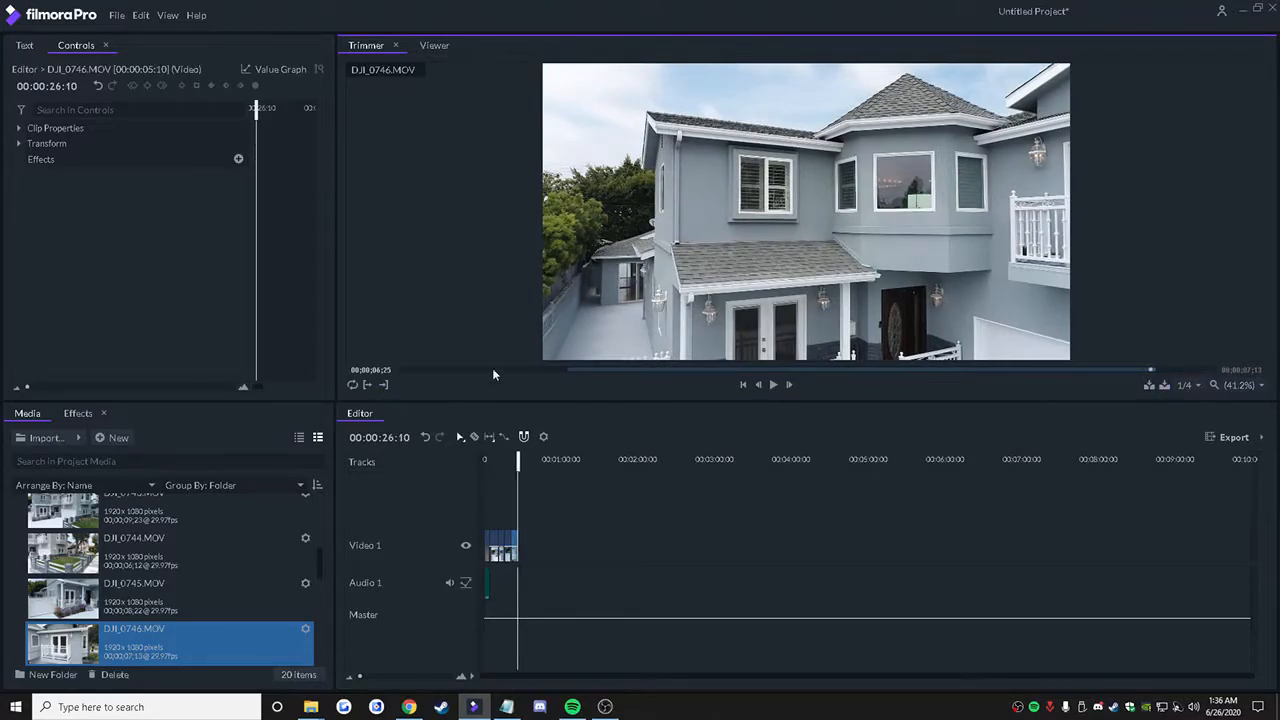
Step: Scrub through DJI_0746.MOV again and through DJI_0747.MOV in the Trimmer to review their camera movement
mouse_move(477, 373)
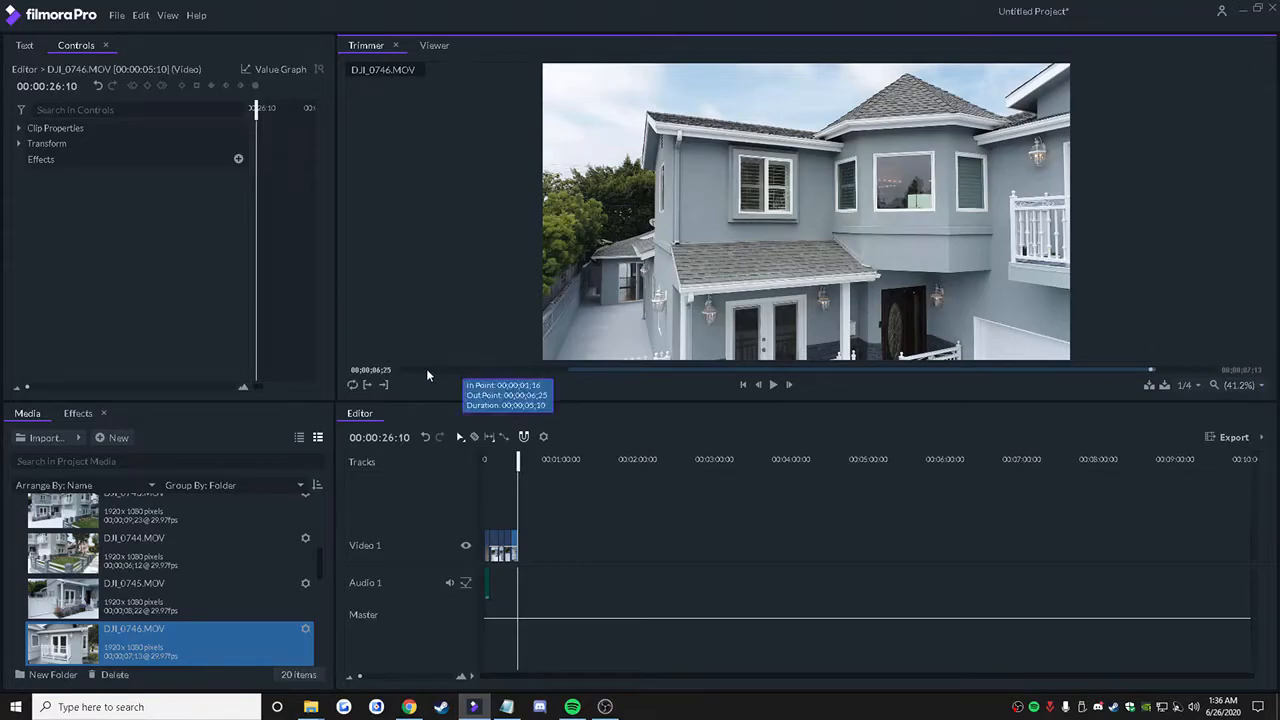
drag(402, 369, 1176, 400)
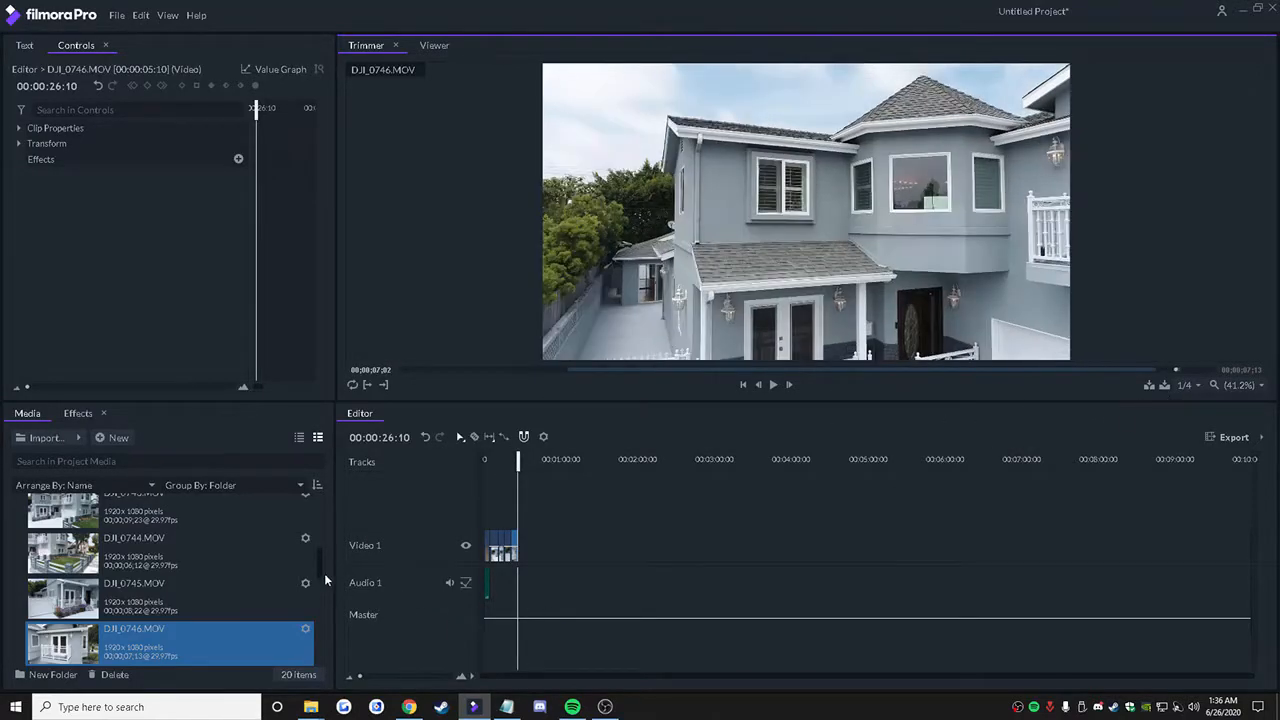
scroll(326, 585, down, 2)
click(267, 579)
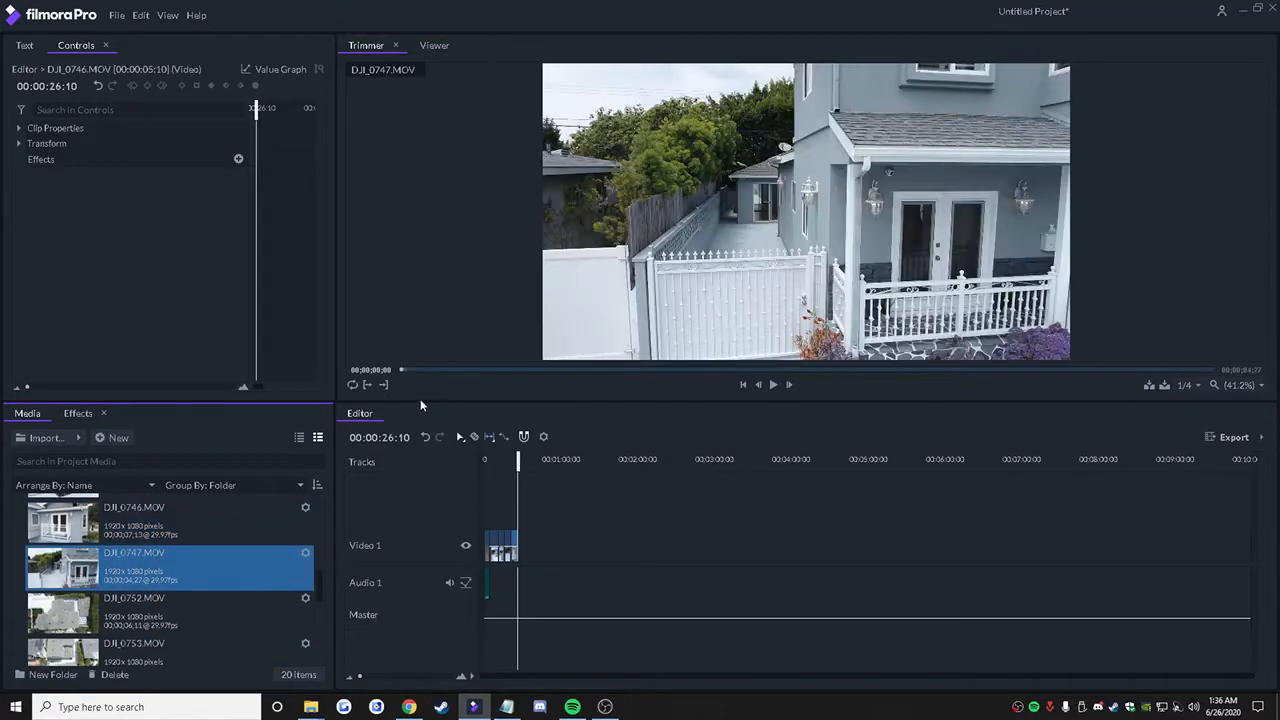
drag(408, 376, 1131, 477)
Step: Trim the overhead clip DJI_0752.MOV to a 00:00:05:08 section ending at 00;00;06;01 and insert it after the DJI_0746 clip
click(224, 627)
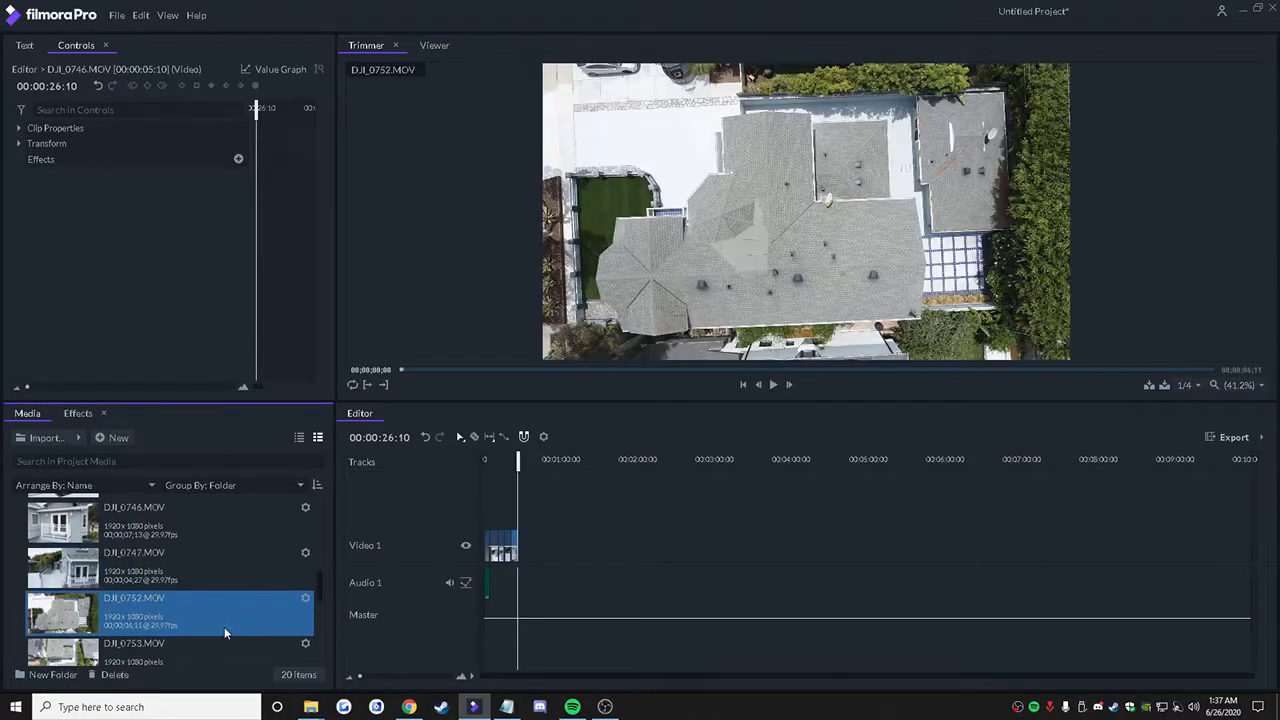
drag(403, 371, 1174, 317)
click(366, 385)
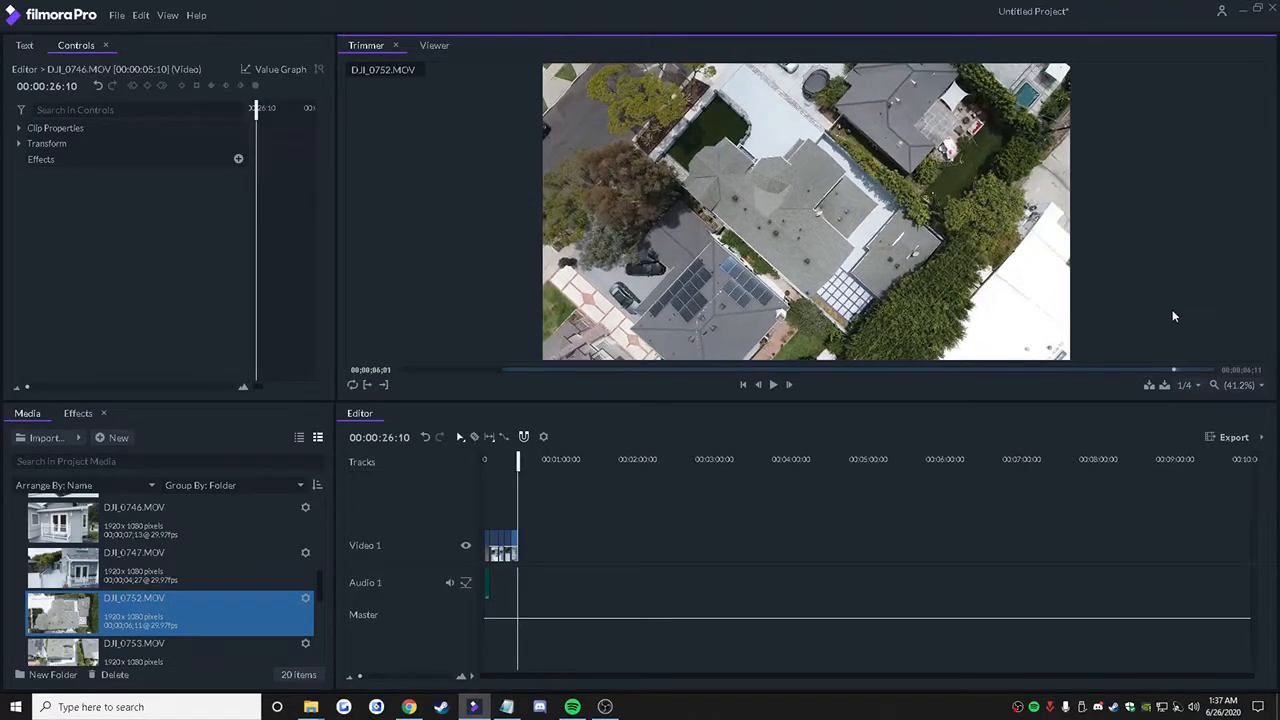
click(384, 387)
key(comma)
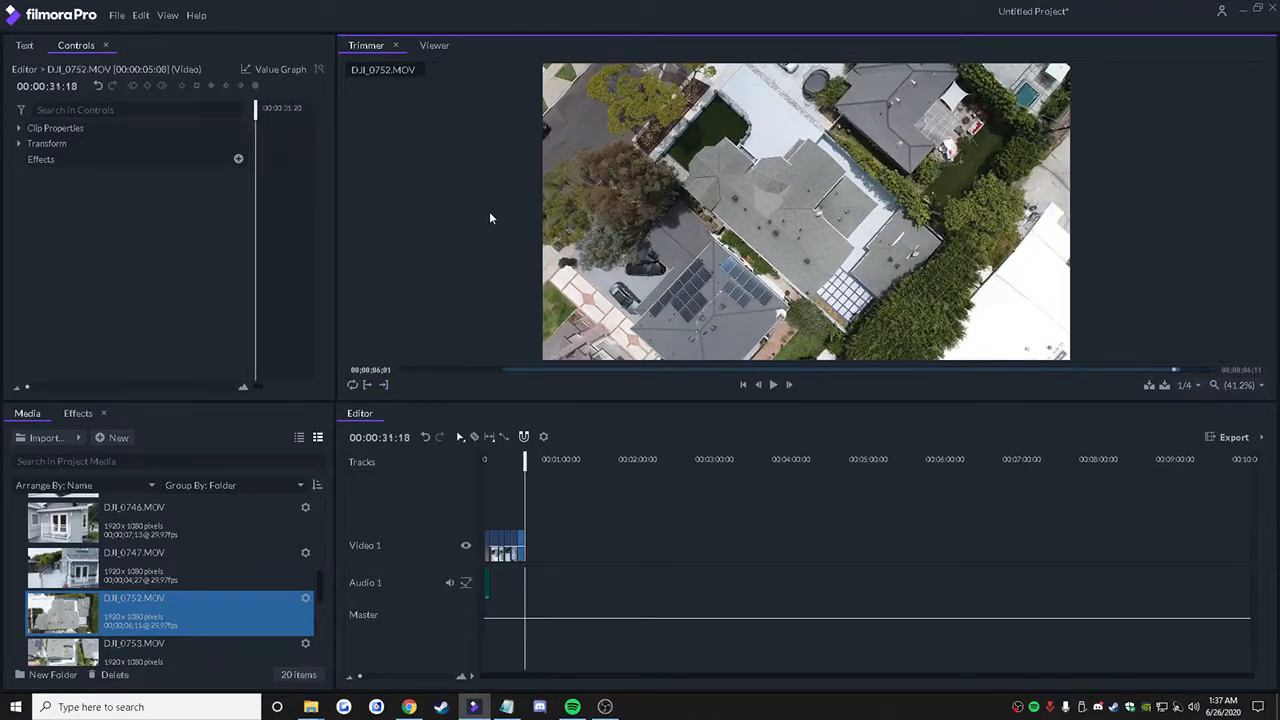
Step: Trim the overhead clip DJI_0753.MOV to a 00:00:04:23 section ending at 00;00;06;17 and insert it after the DJI_0752 clip
click(170, 654)
drag(408, 367, 1168, 430)
click(367, 385)
click(382, 386)
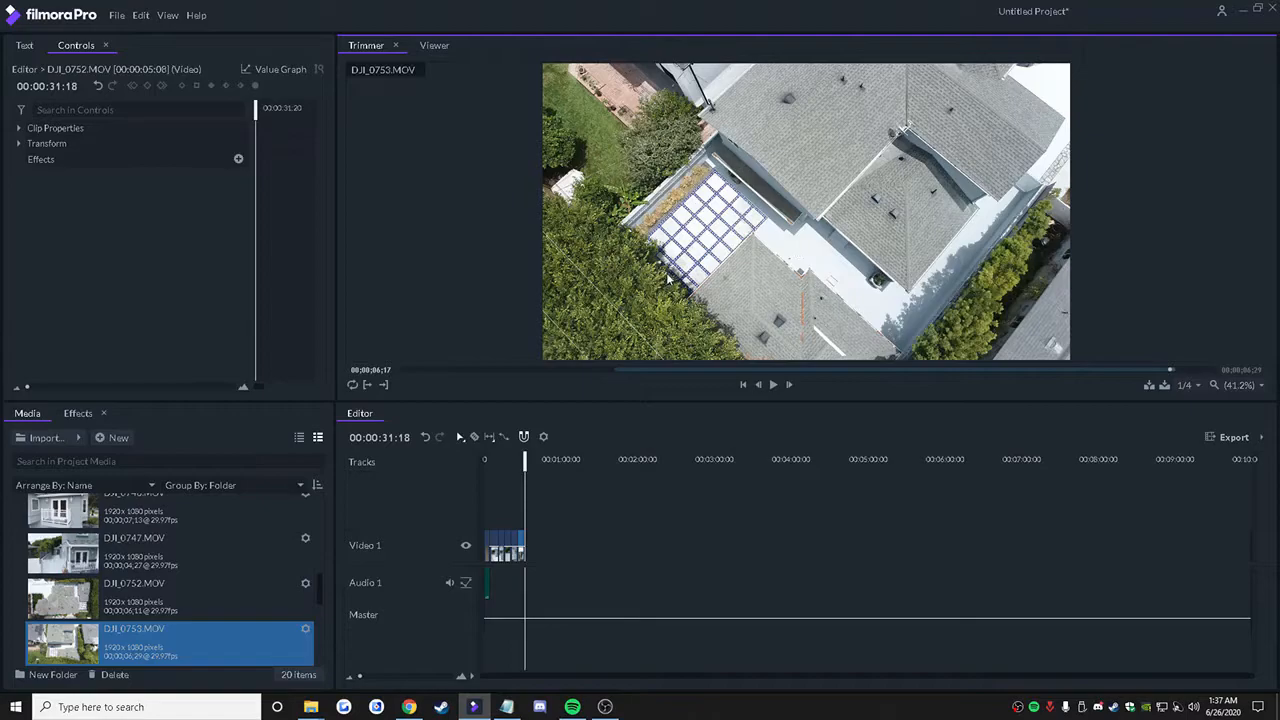
key(comma)
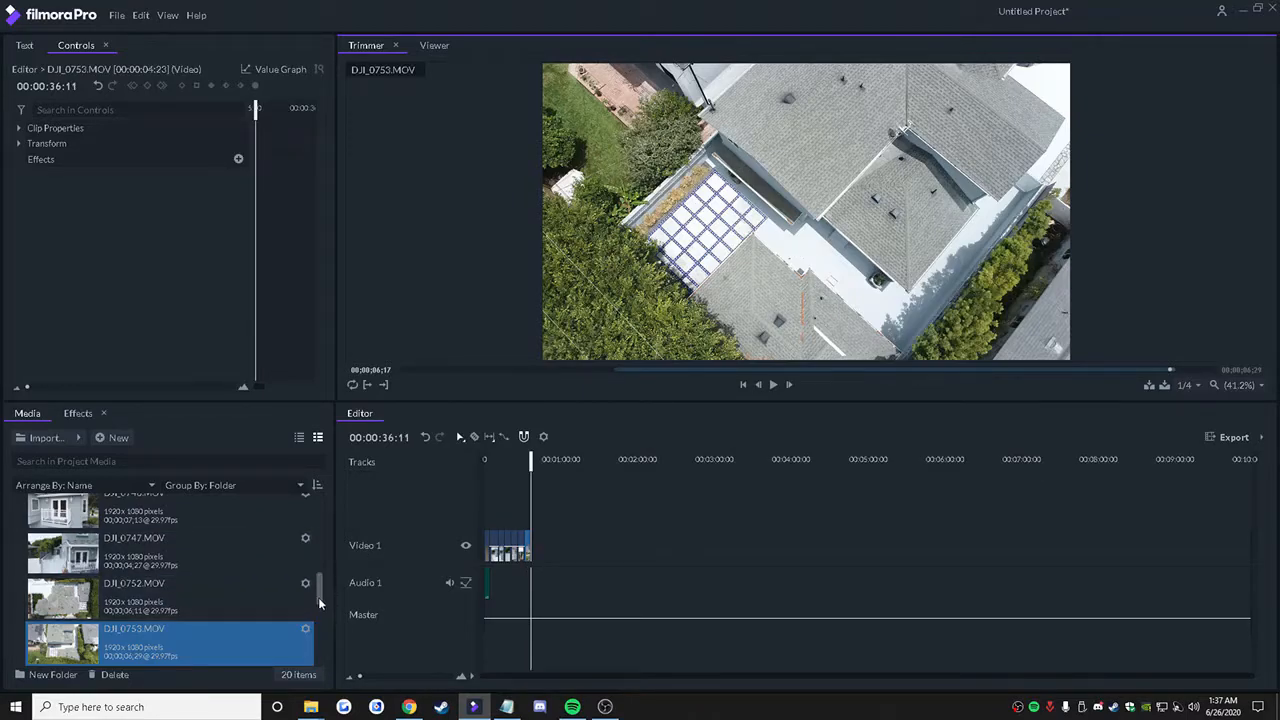
Step: Trim the patio clip DJI_0755.MOV to a 00:00:05:09 section ending at 00;00;09;19 and insert it after the DJI_0753 clip
drag(318, 597, 326, 622)
click(242, 587)
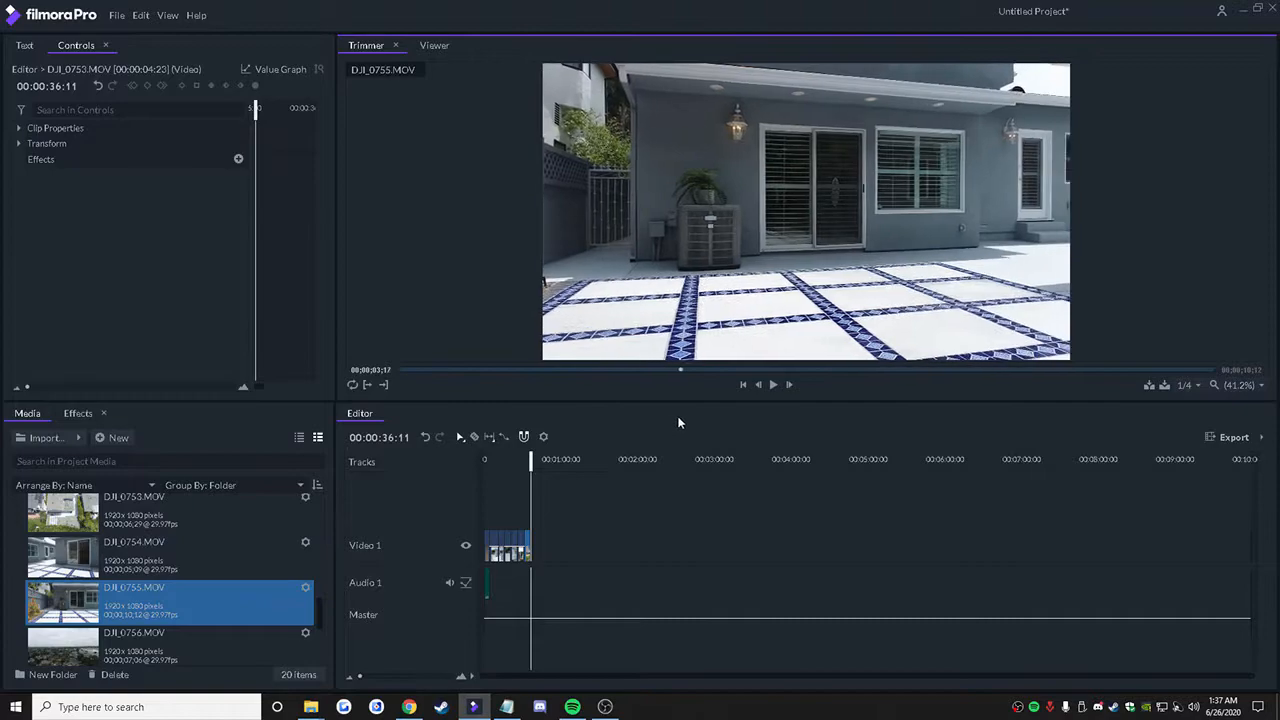
drag(742, 372, 1146, 408)
click(384, 385)
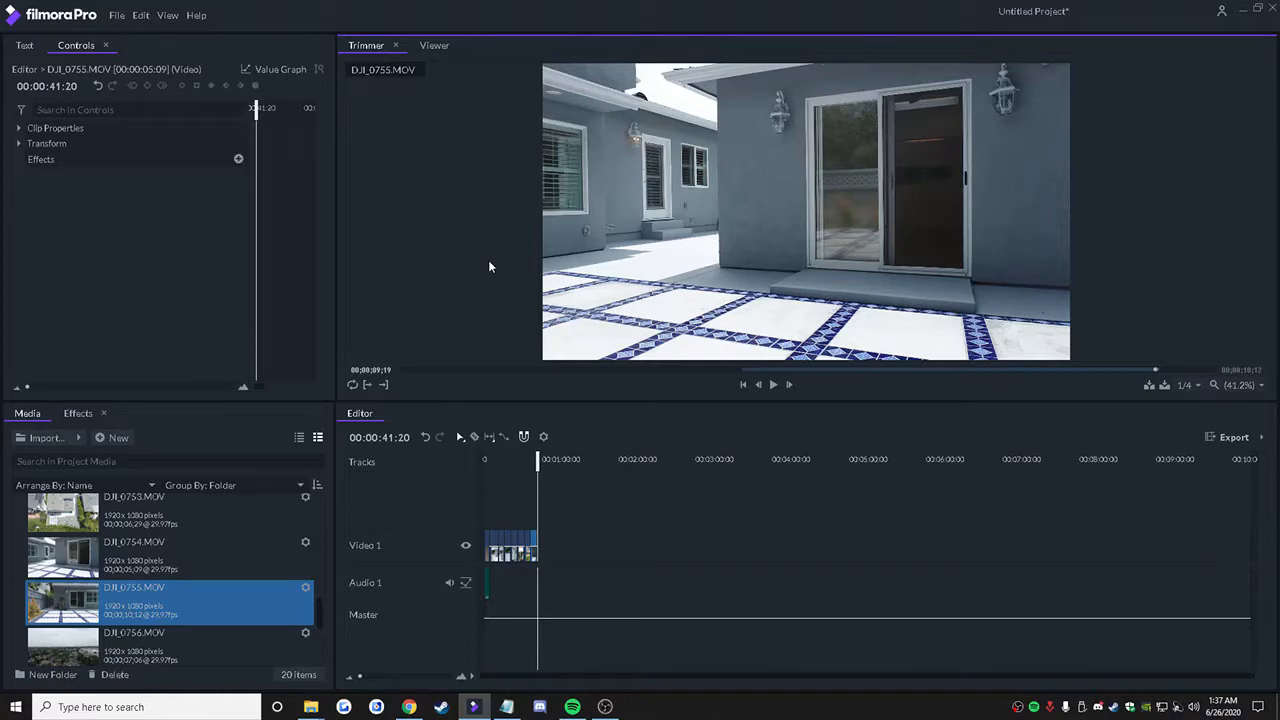
Step: Review the aerial neighborhood clip DJI_0756.MOV in the Trimmer, marking a start point near its beginning
click(245, 645)
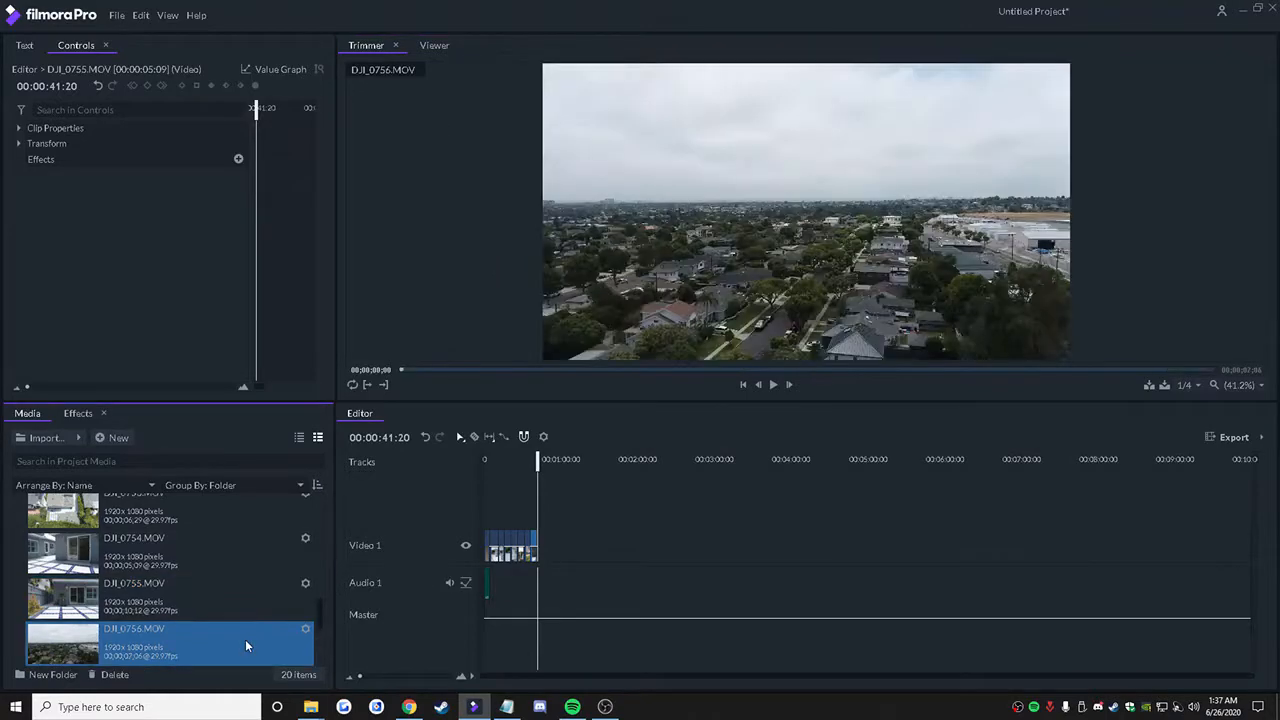
drag(408, 371, 506, 372)
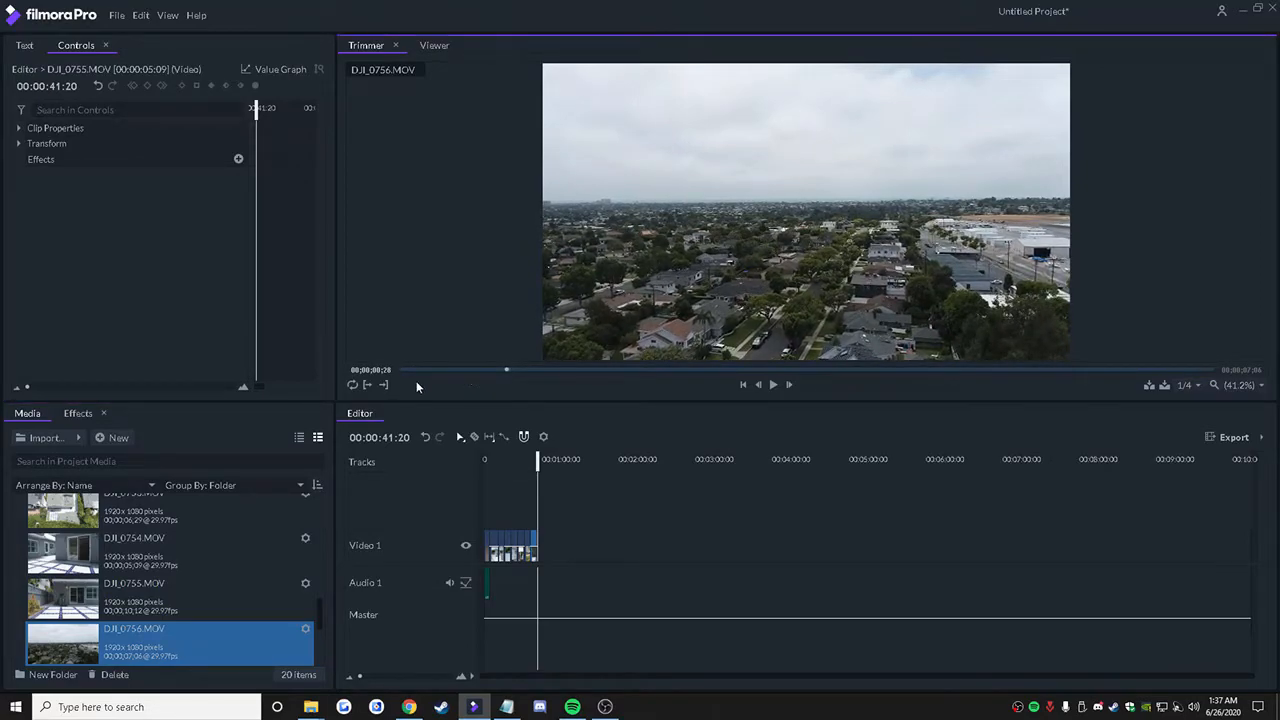
click(365, 387)
drag(499, 376, 1090, 315)
Step: Trim the aerial clip DJI_0760.MOV to a 00:00:04:28 section ending at 00;00;06;15 and insert it after the DJI_0755 clip
drag(320, 618, 324, 649)
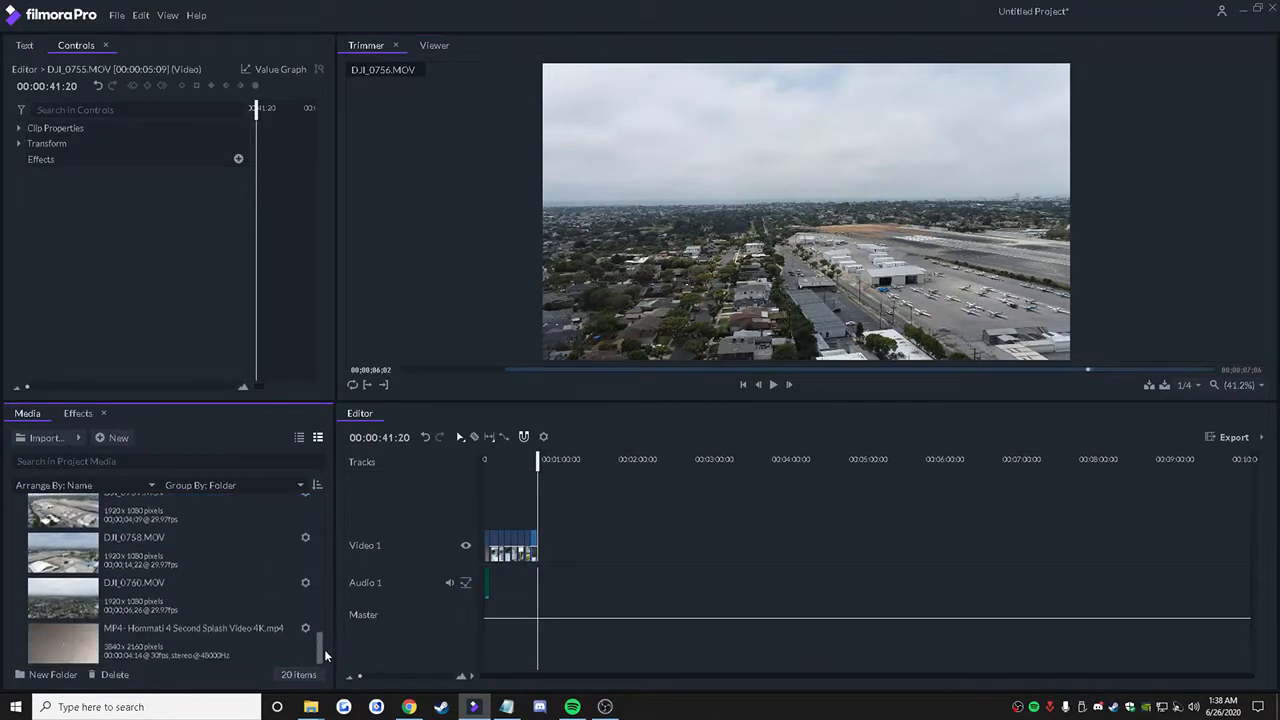
click(290, 580)
drag(418, 373, 1173, 390)
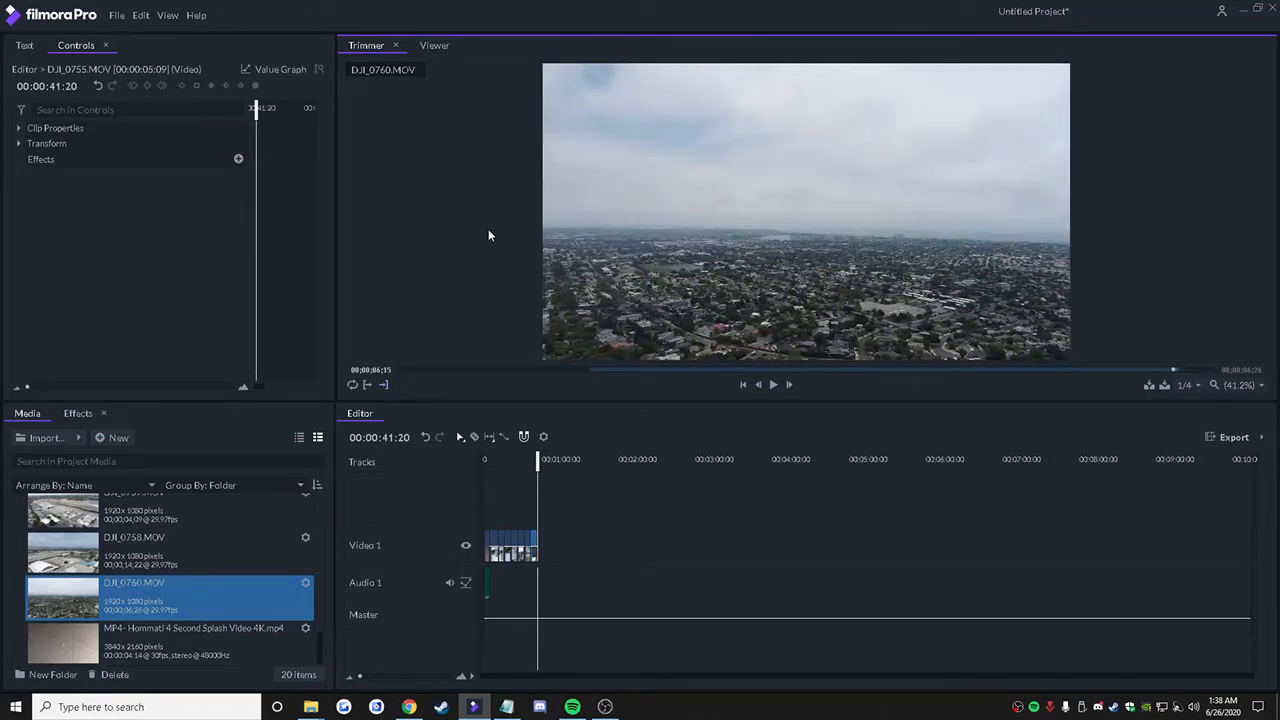
key(comma)
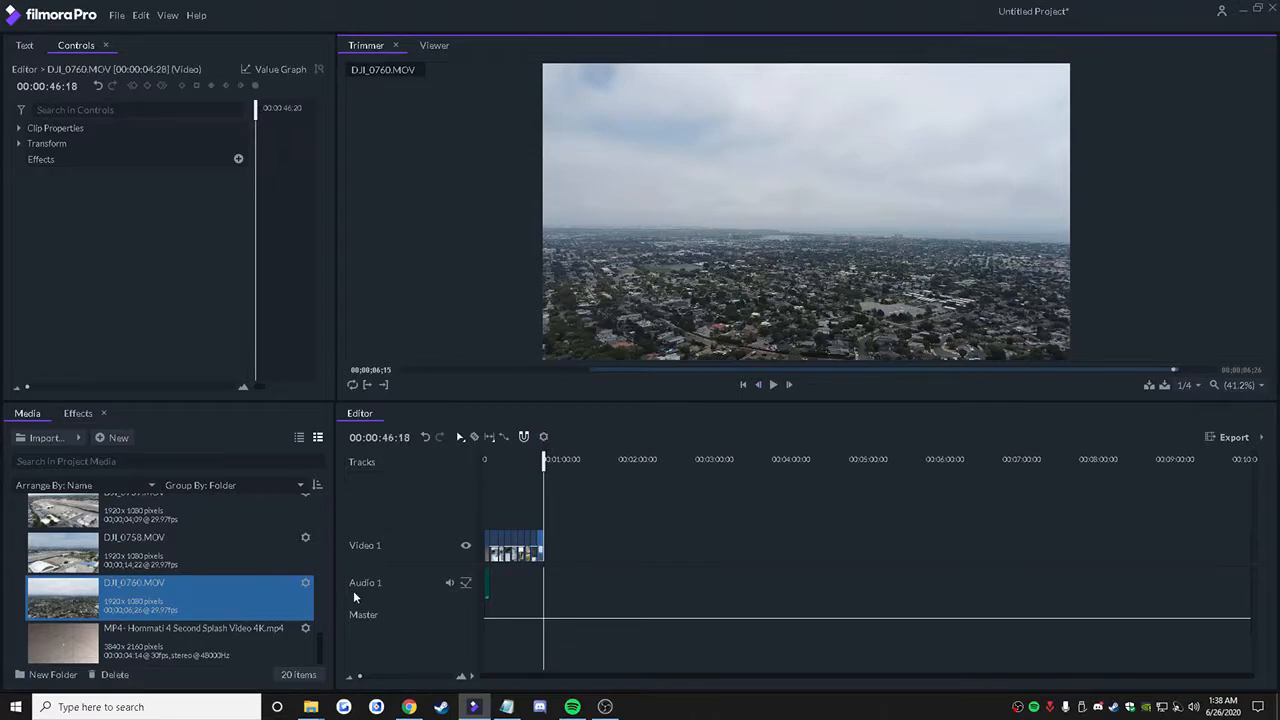
Step: Trim the house-front clip DJI_0743.MOV to a 00:00:07:11 section ending at 00;00;09;09 and insert it as the closing clip on the timeline
scroll(200, 590, up, 5)
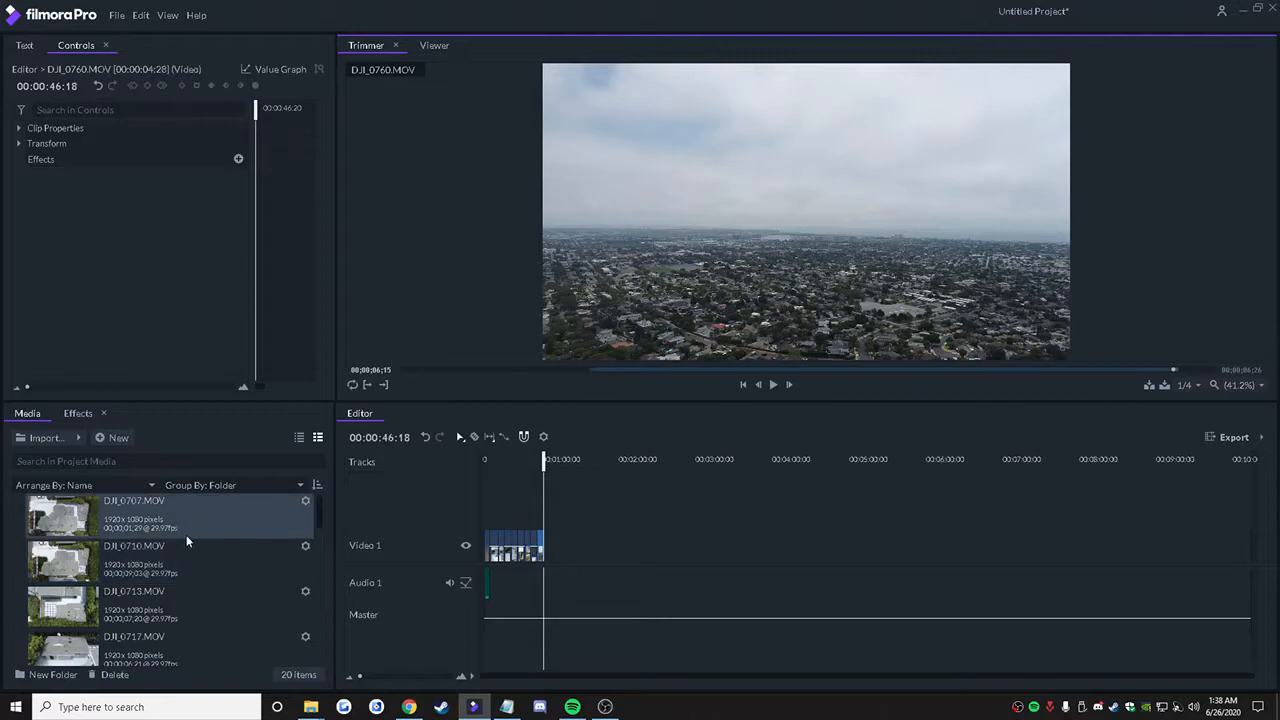
drag(320, 521, 334, 556)
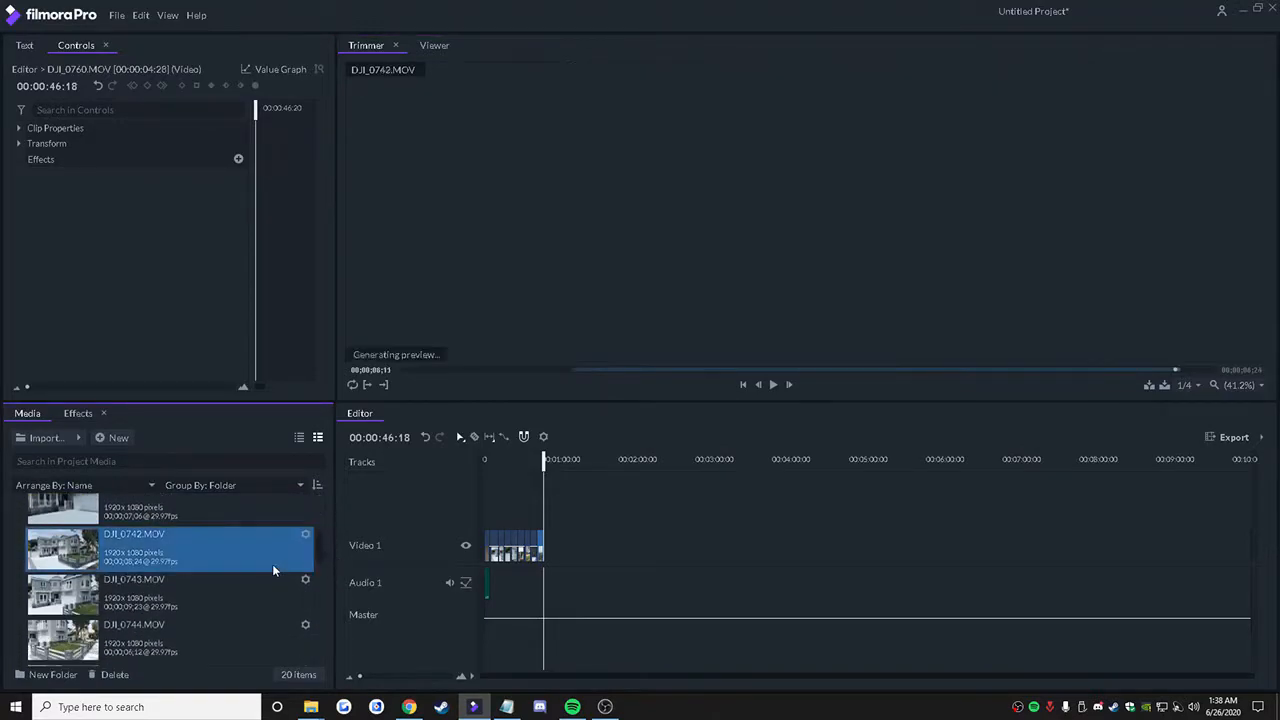
click(264, 590)
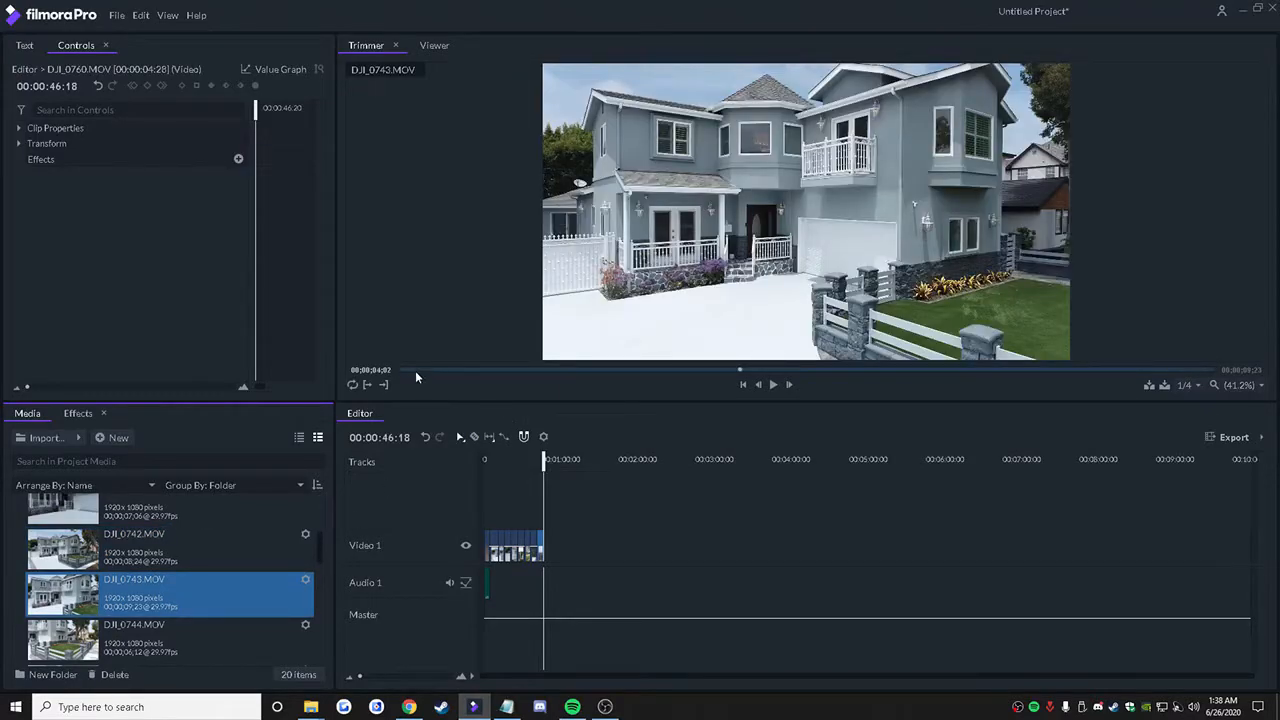
drag(414, 370, 910, 383)
click(386, 386)
drag(1061, 394, 1175, 386)
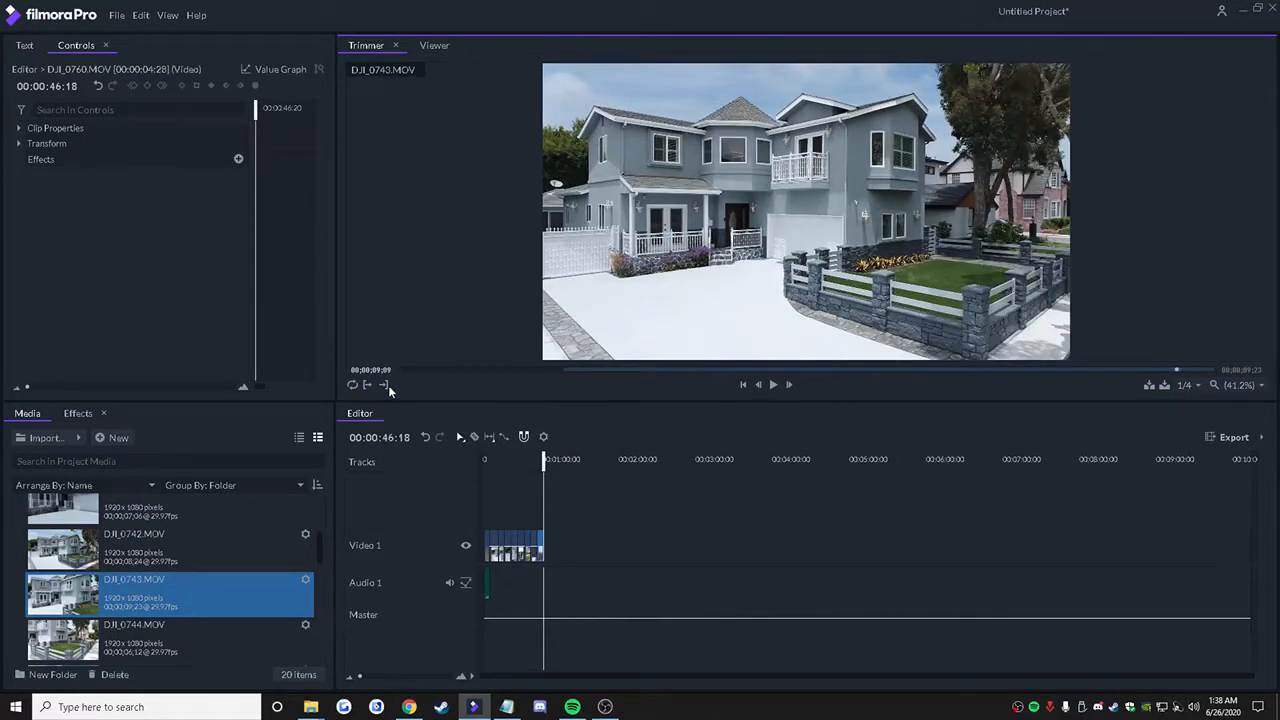
key(b)
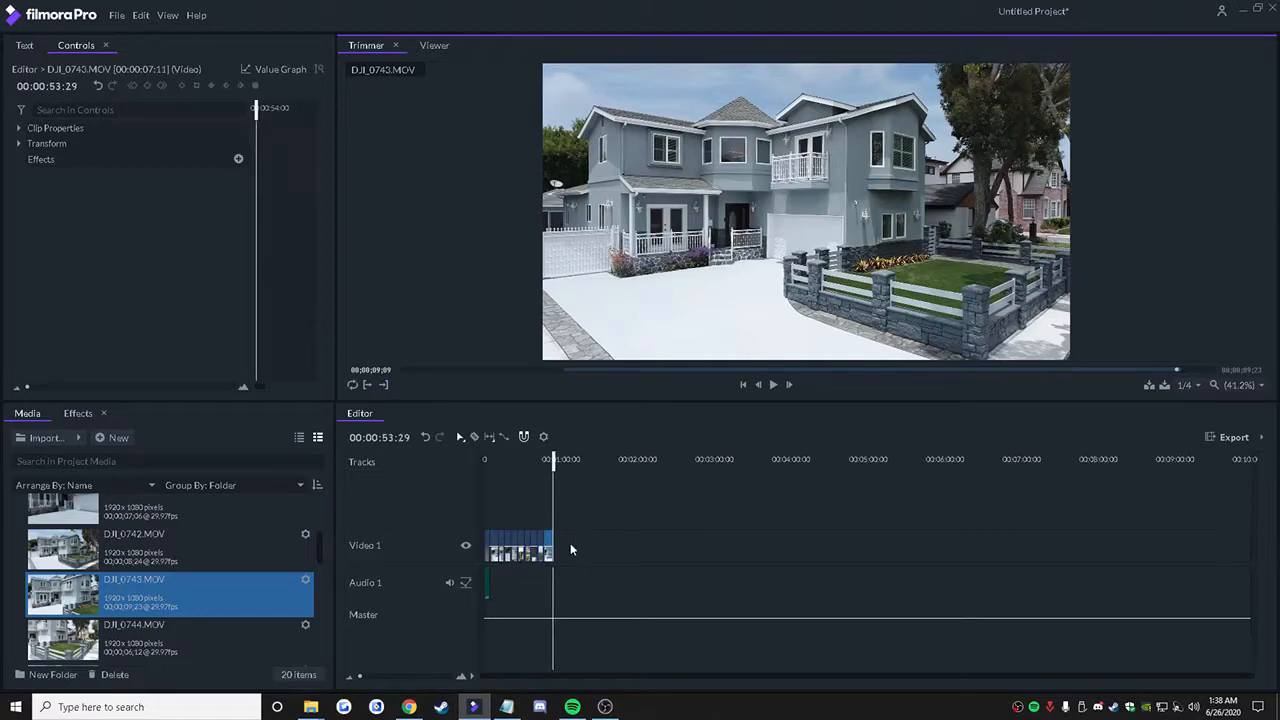
Step: Play the assembled sequence from the start of the timeline to check how the clips fill the frame
drag(557, 459, 460, 468)
key(space)
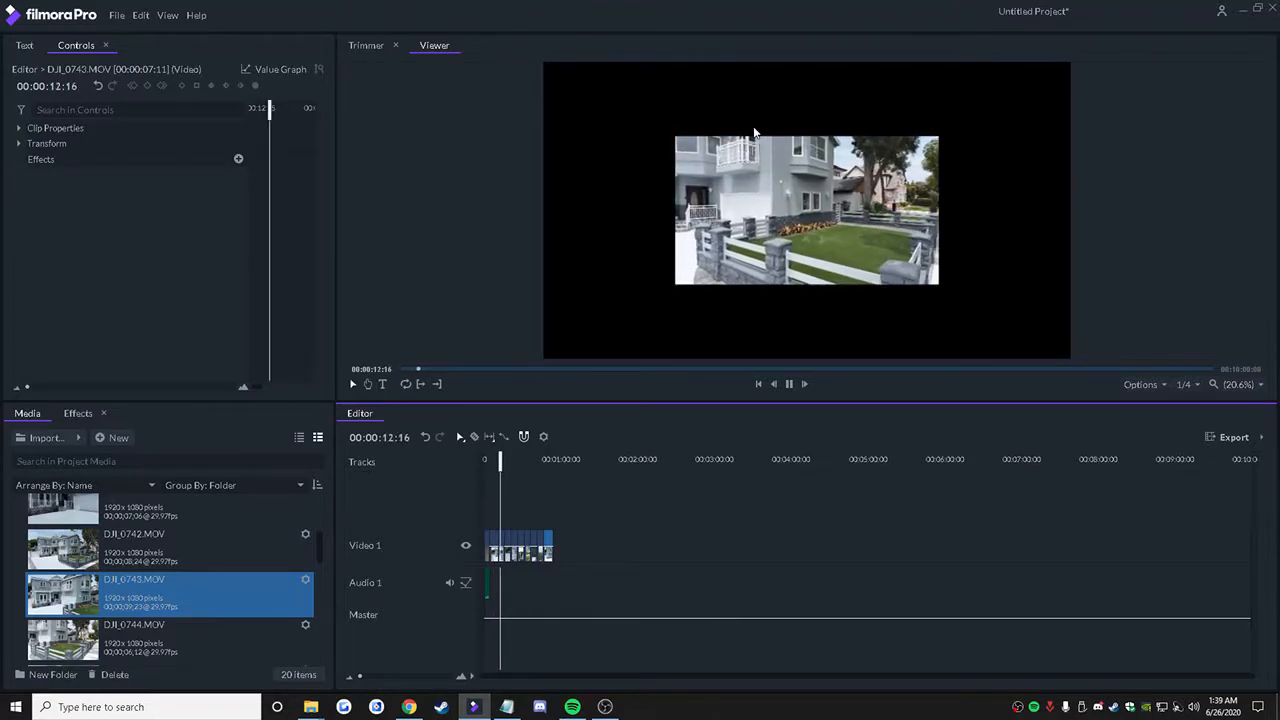
key(space)
Step: Select all clips on the timeline and apply the Fit To Frame transform to them
click(518, 548)
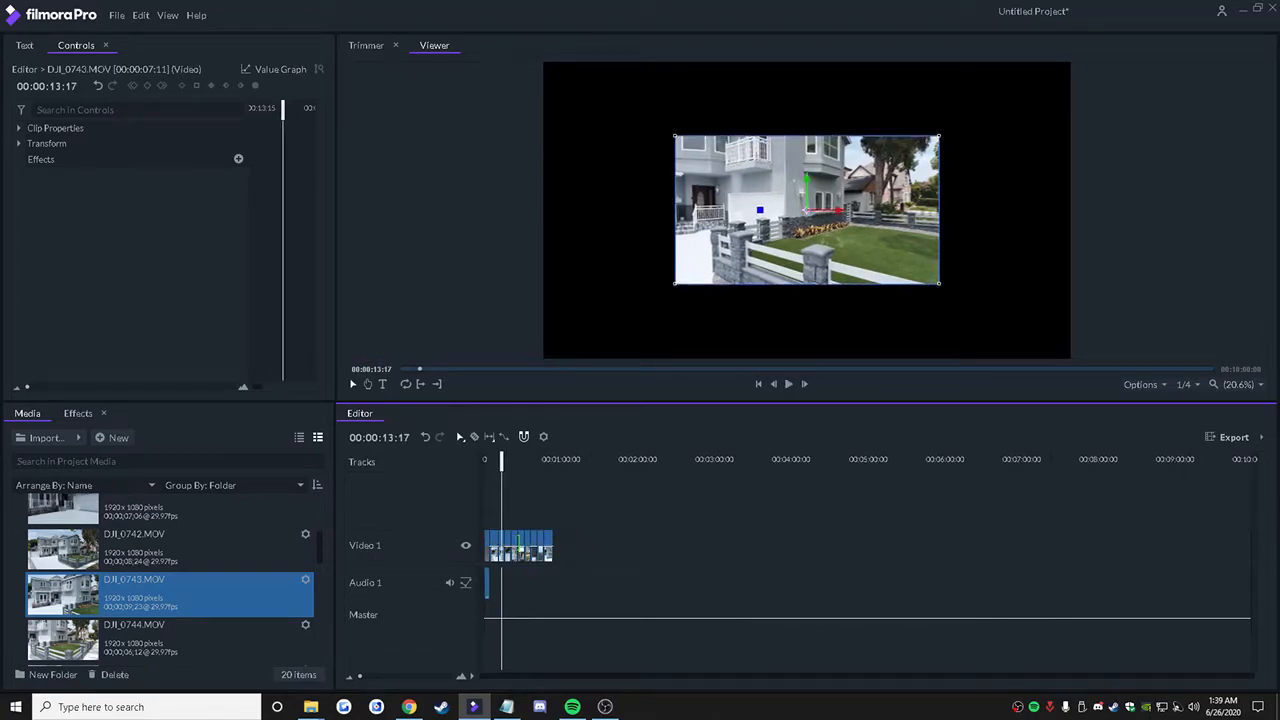
right_click(518, 548)
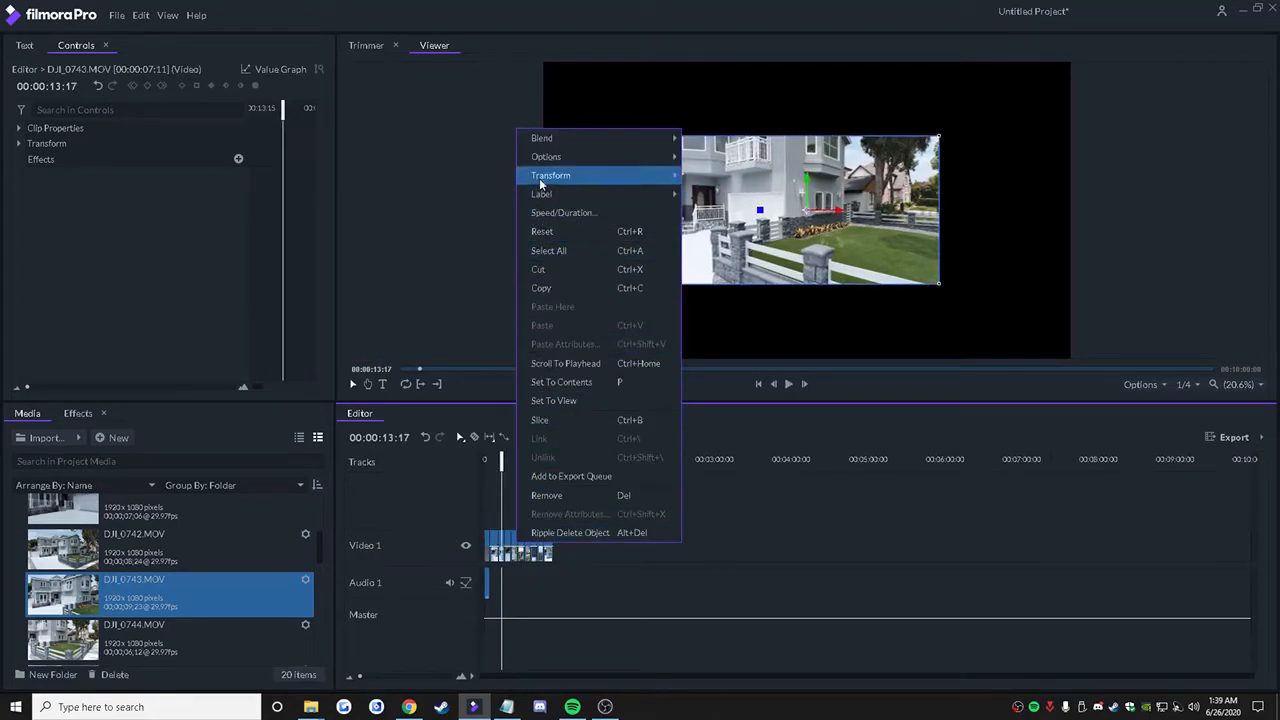
mouse_move(540, 177)
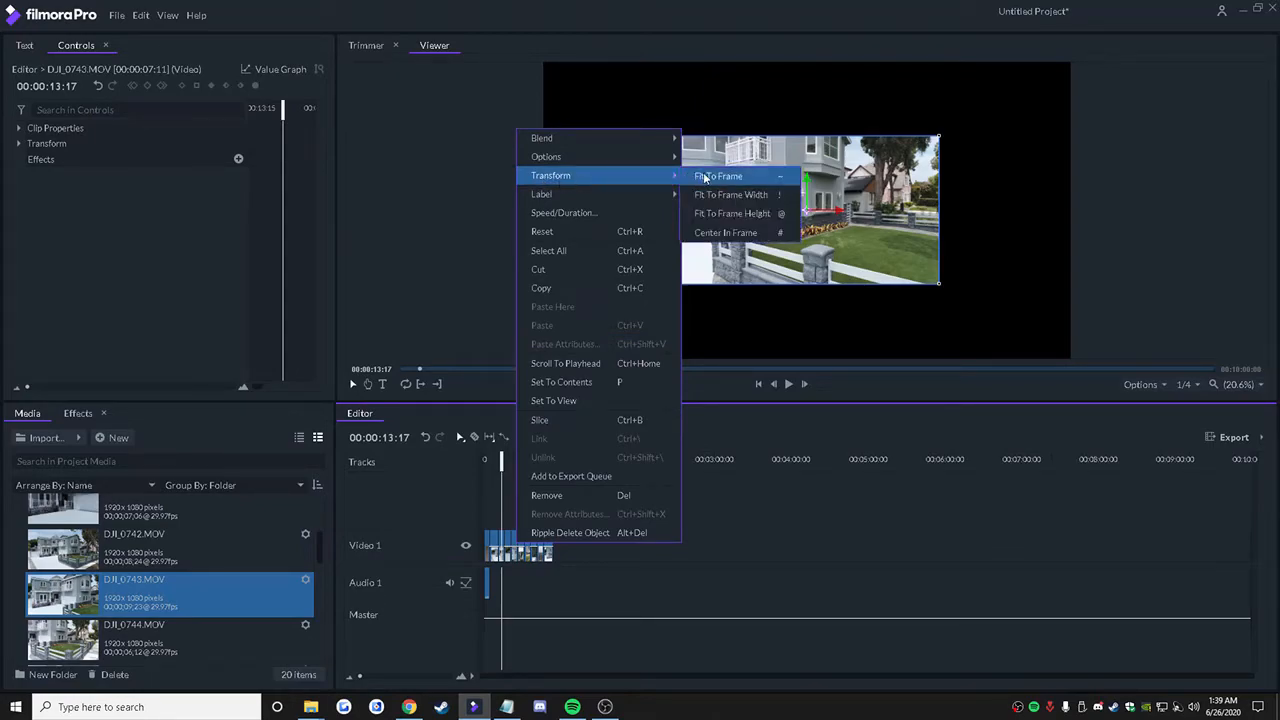
click(750, 473)
drag(573, 540, 481, 562)
right_click(508, 545)
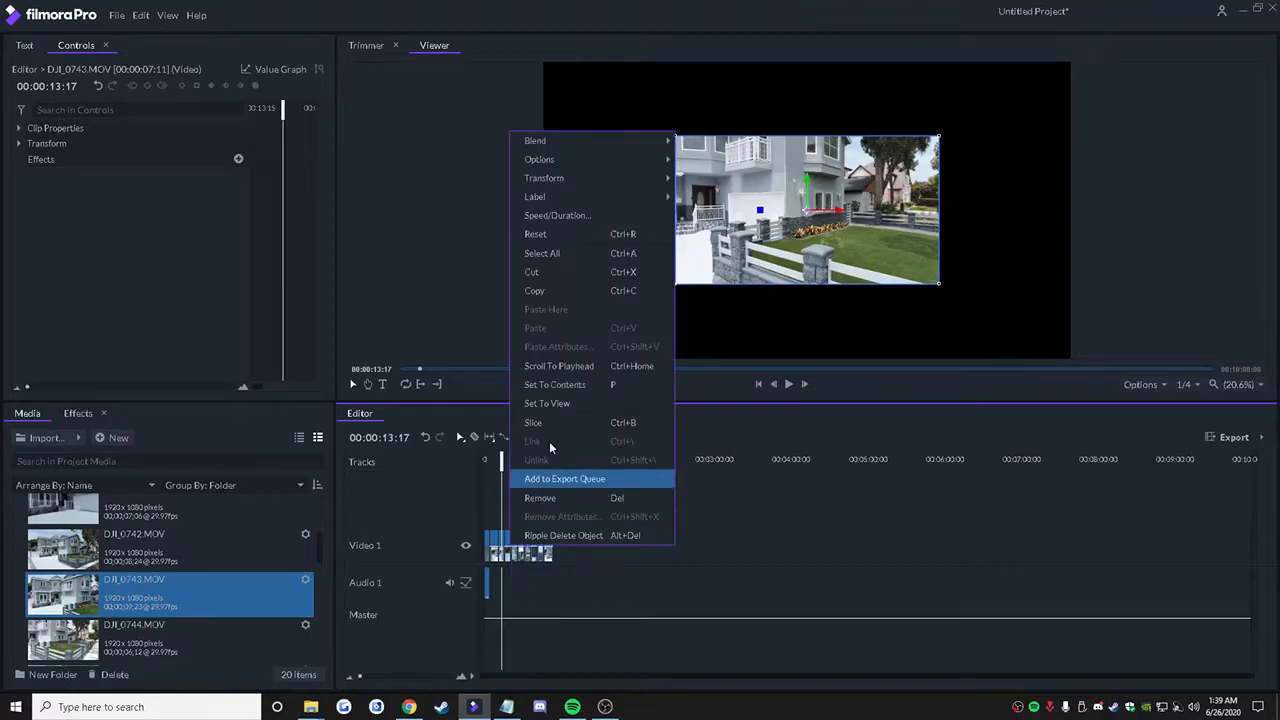
mouse_move(580, 182)
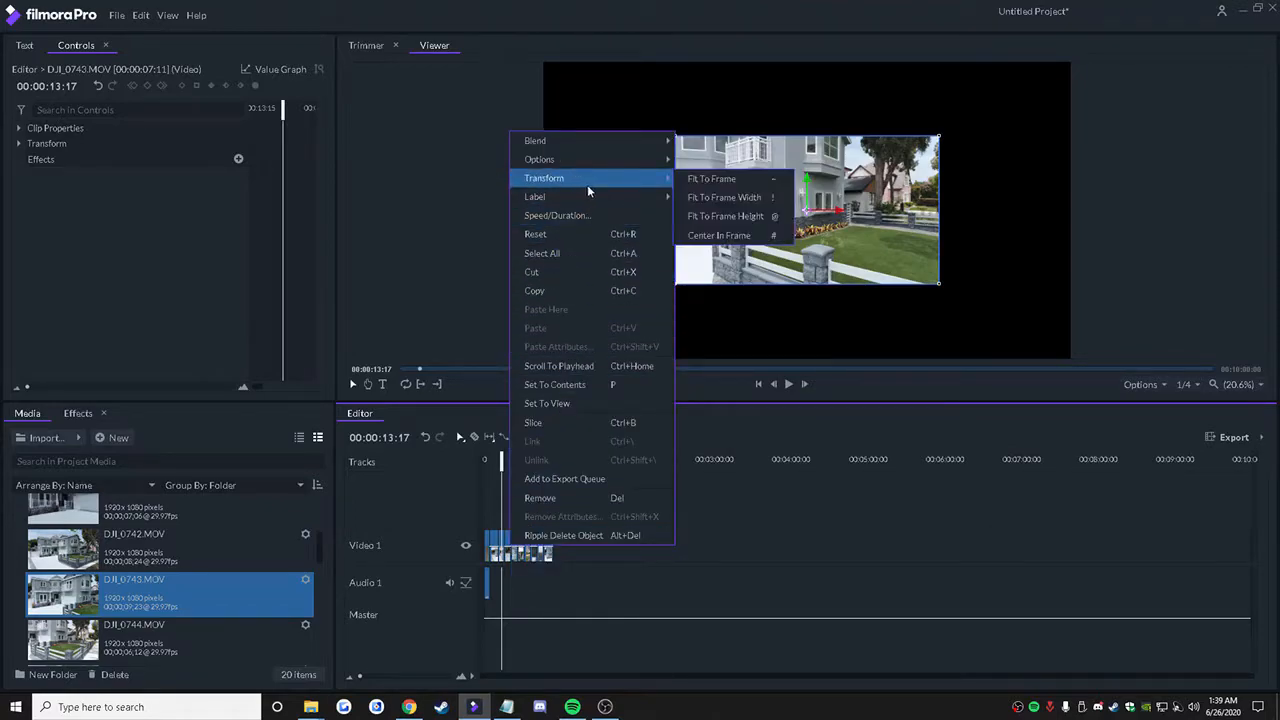
click(686, 179)
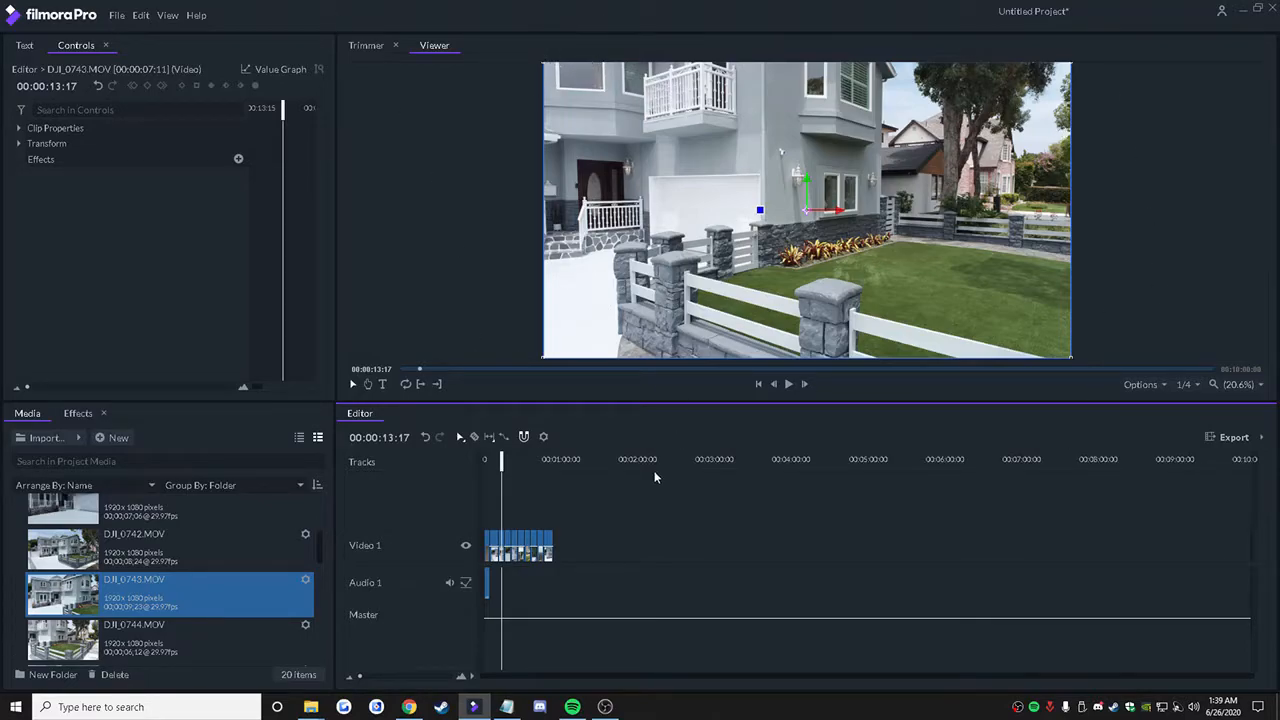
Step: Play back the sequence from 00:00:05:22 to review it, and park the playhead past the last clip at 00:00:57:00
click(499, 471)
drag(501, 465, 492, 464)
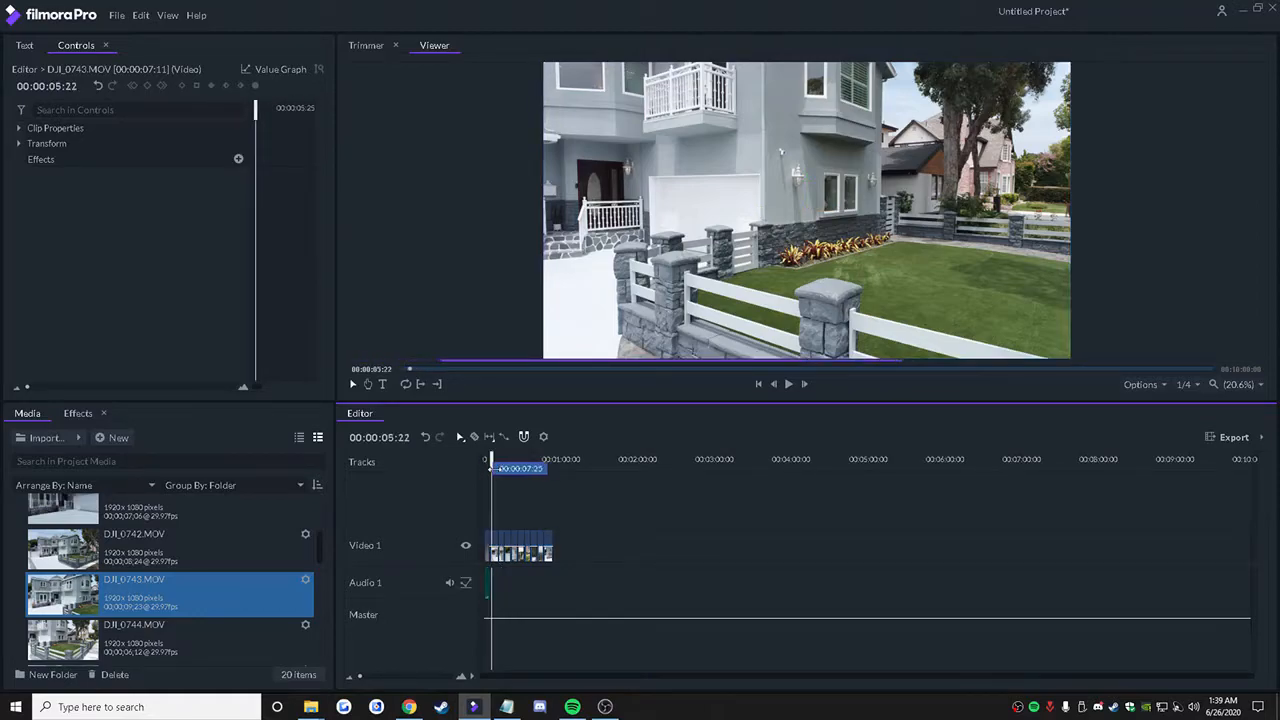
key(space)
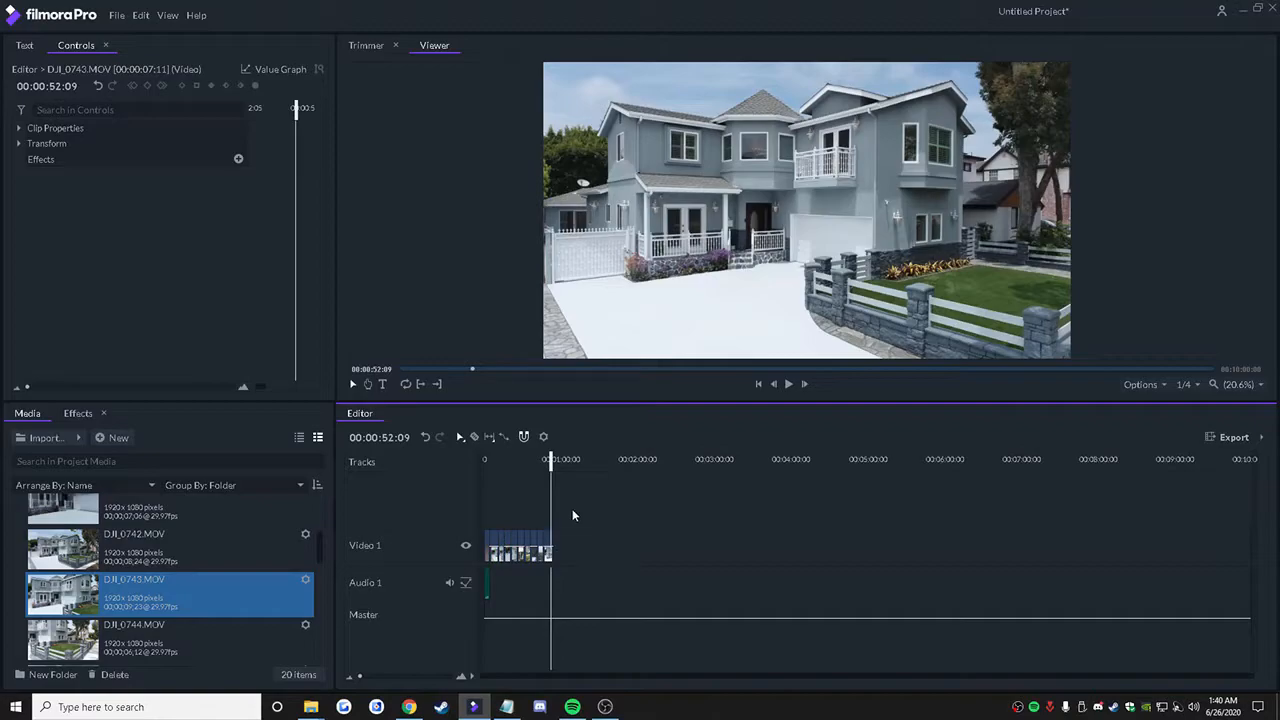
drag(551, 461, 557, 462)
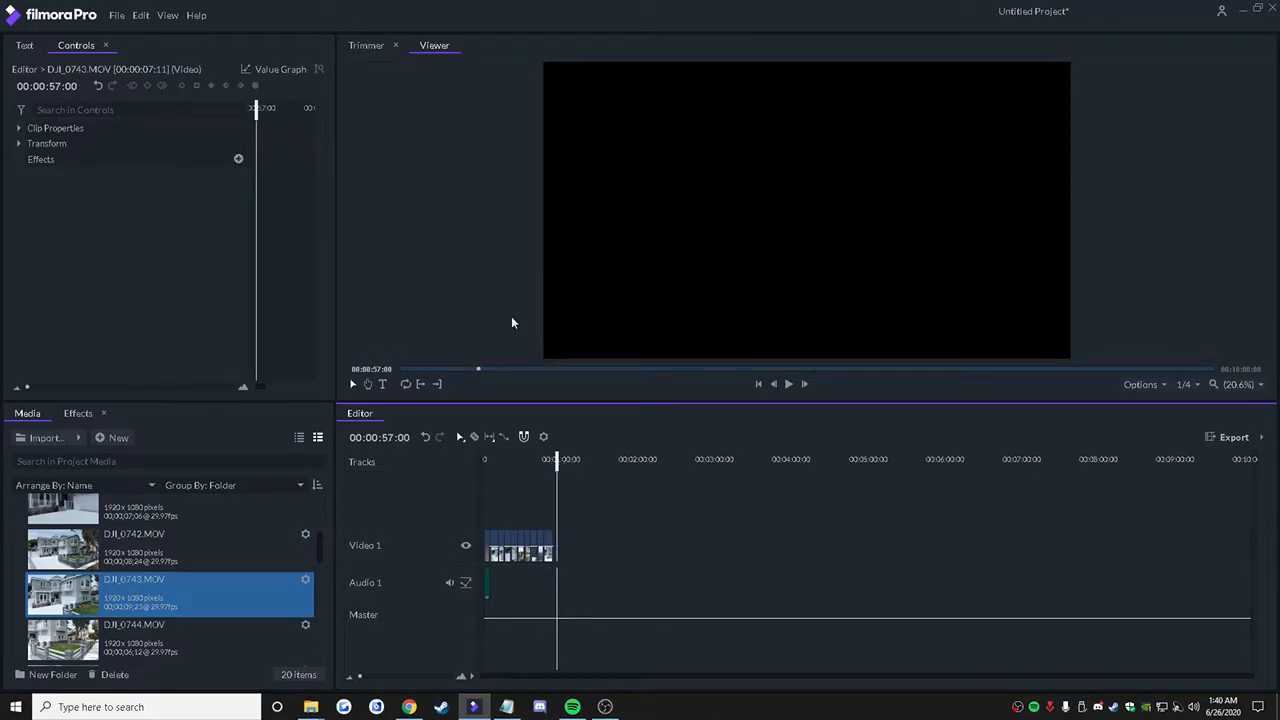
Step: Import audioblocks-a-new-beginning_S22ANkzXU.mp3 from the desktop into the project media and place it on Audio 1 after the splash video's audio
drag(454, 14, 724, 224)
click(851, 10)
click(1116, 202)
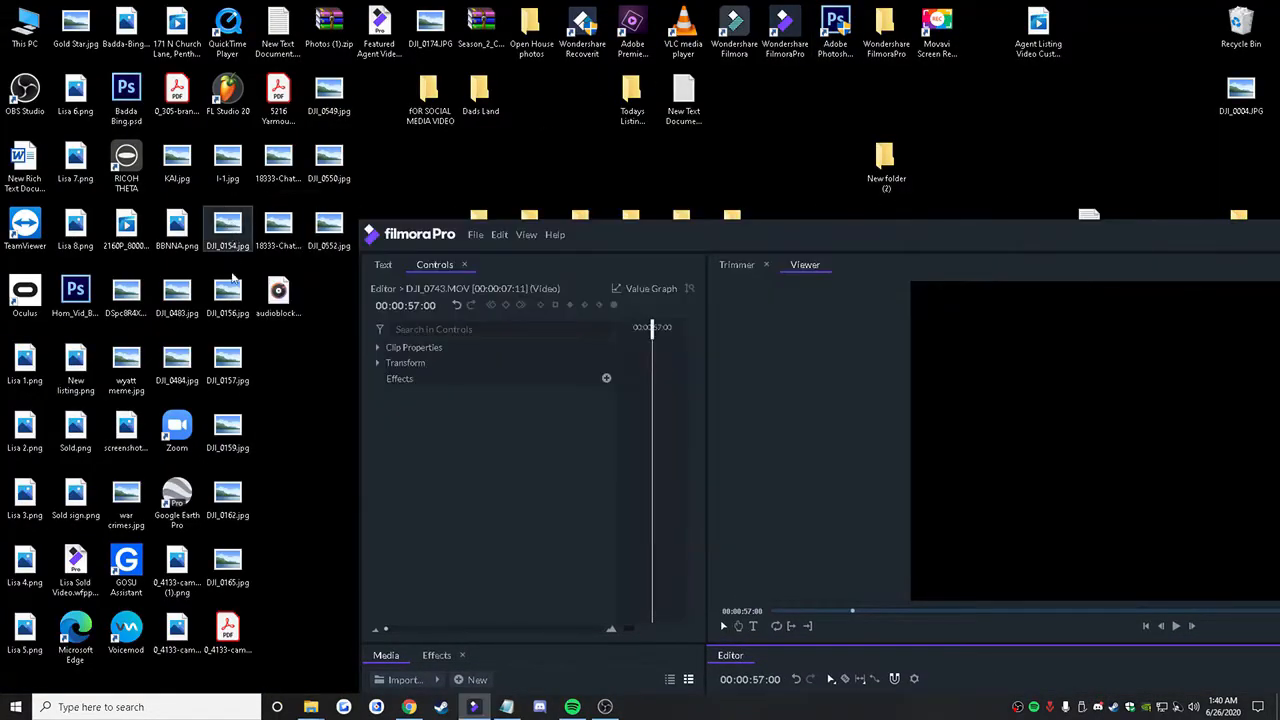
drag(647, 236, 638, 23)
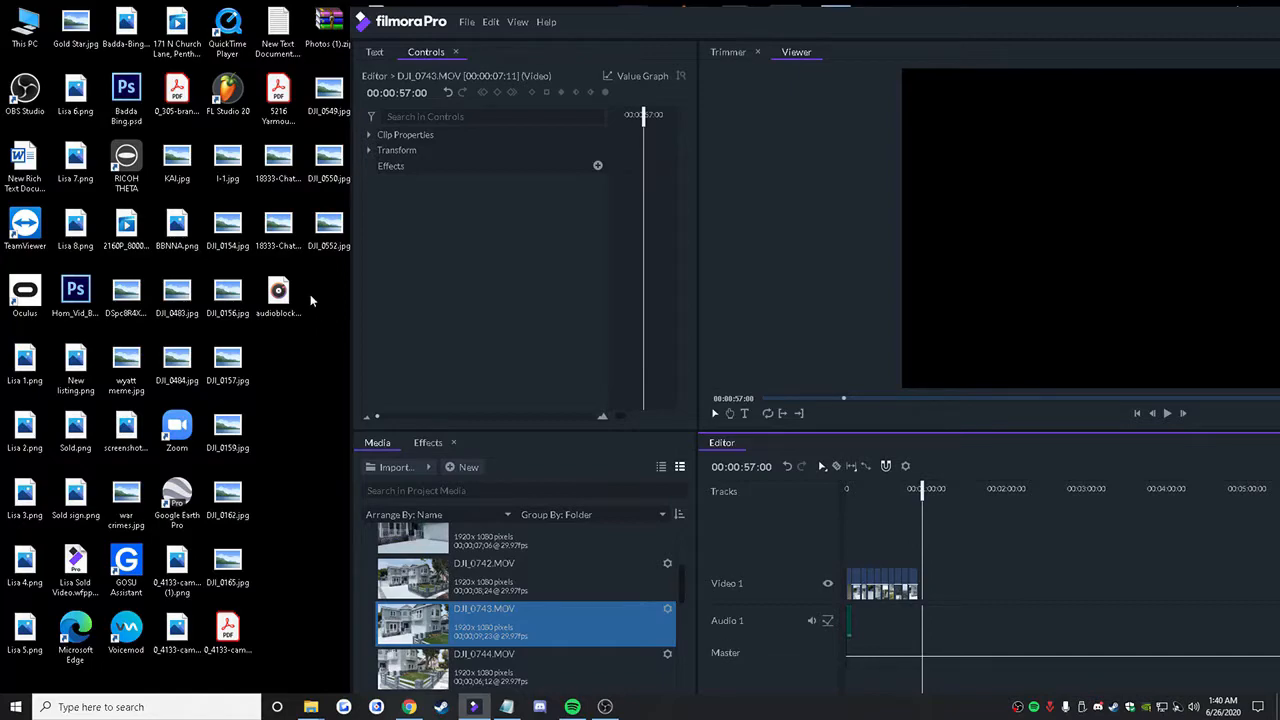
click(277, 339)
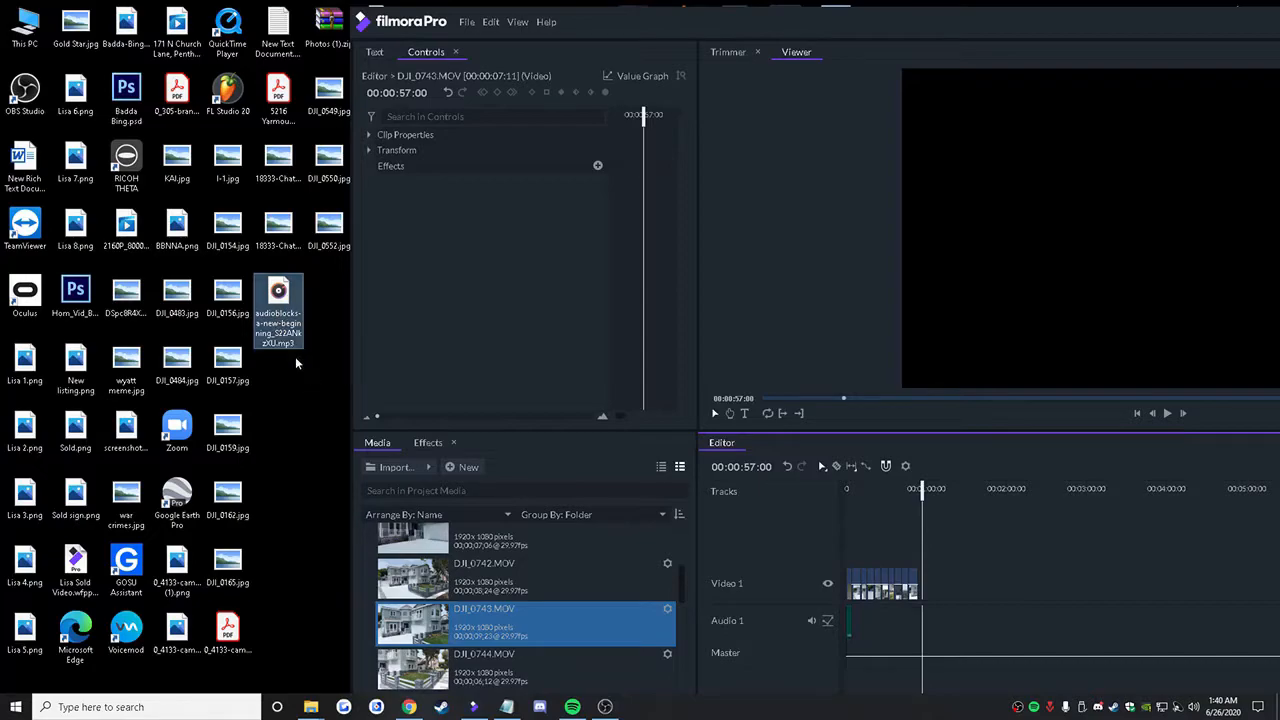
drag(256, 338, 488, 618)
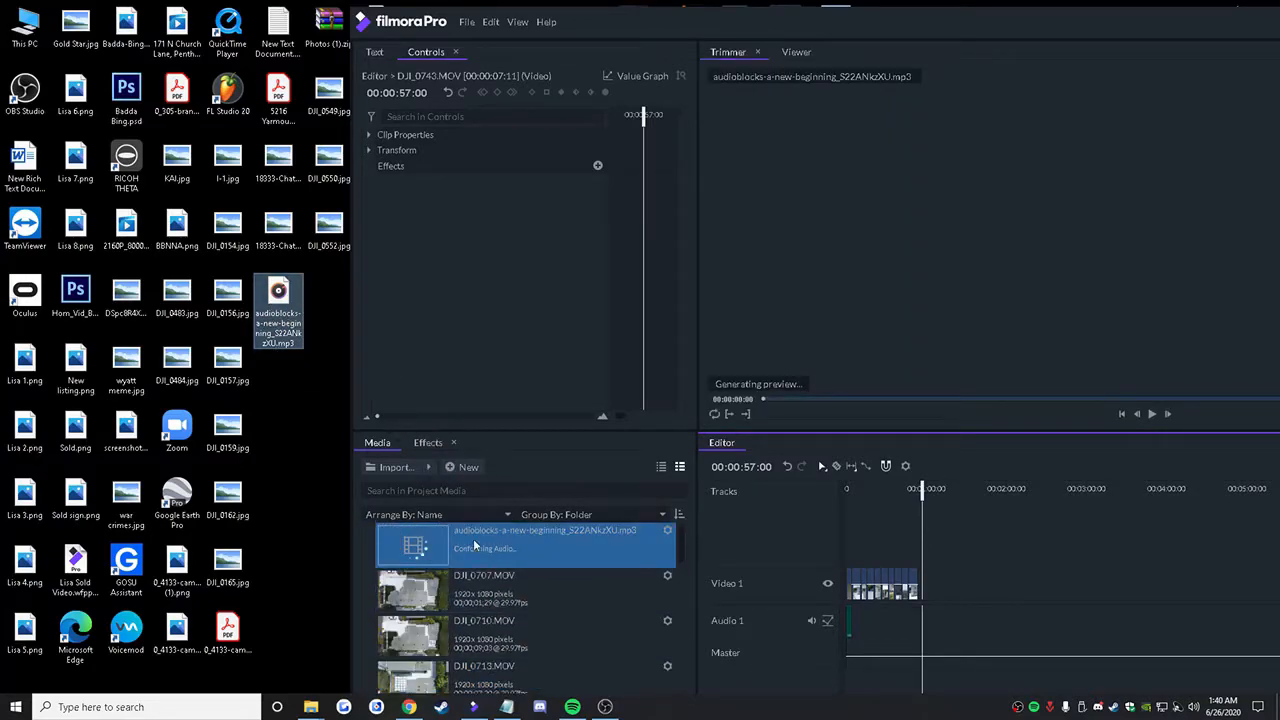
double_click(897, 35)
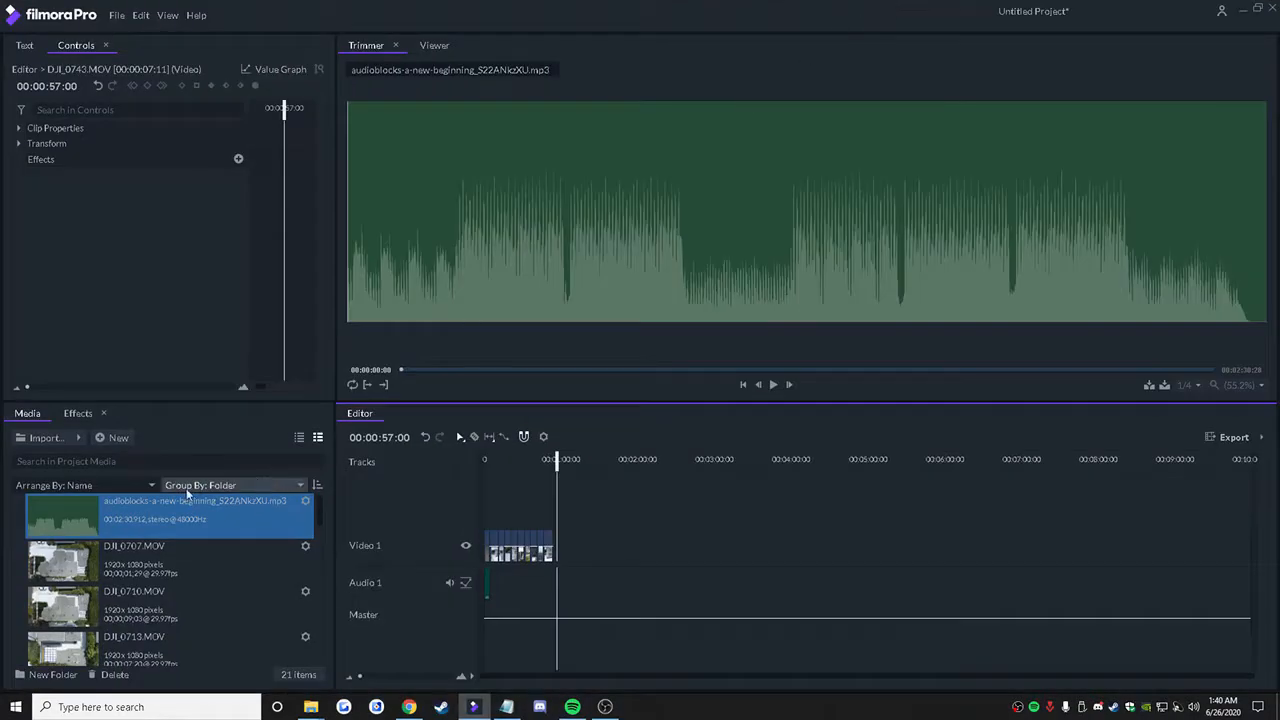
drag(96, 510, 480, 588)
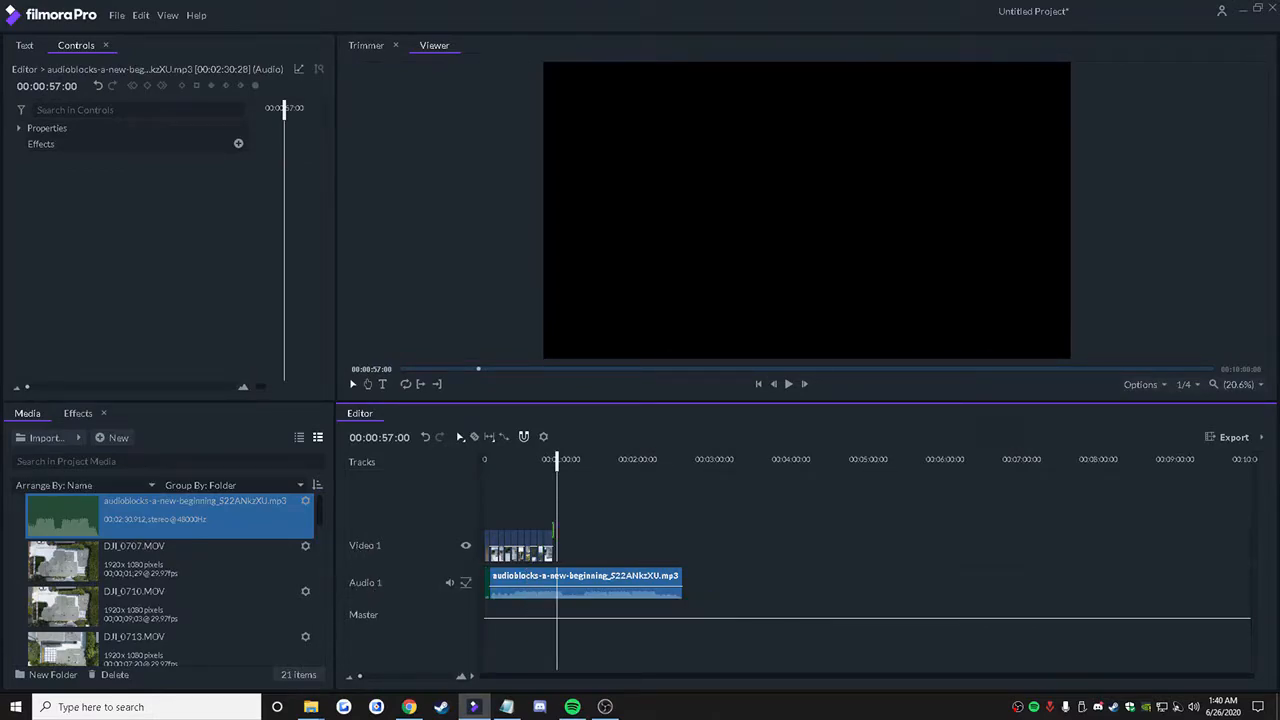
Step: Slice the music at 00:00:57:00, remove the part after the cut, and trim the remaining piece to end with the last video clip
right_click(585, 566)
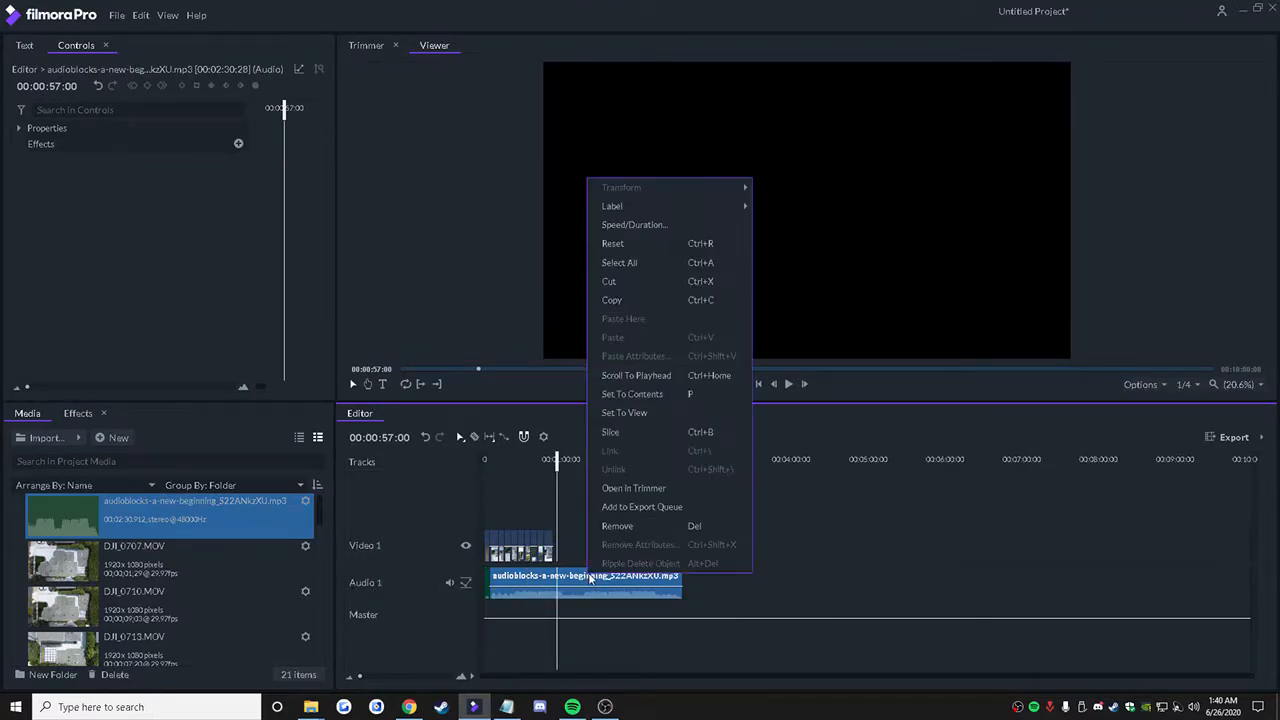
click(624, 437)
click(608, 573)
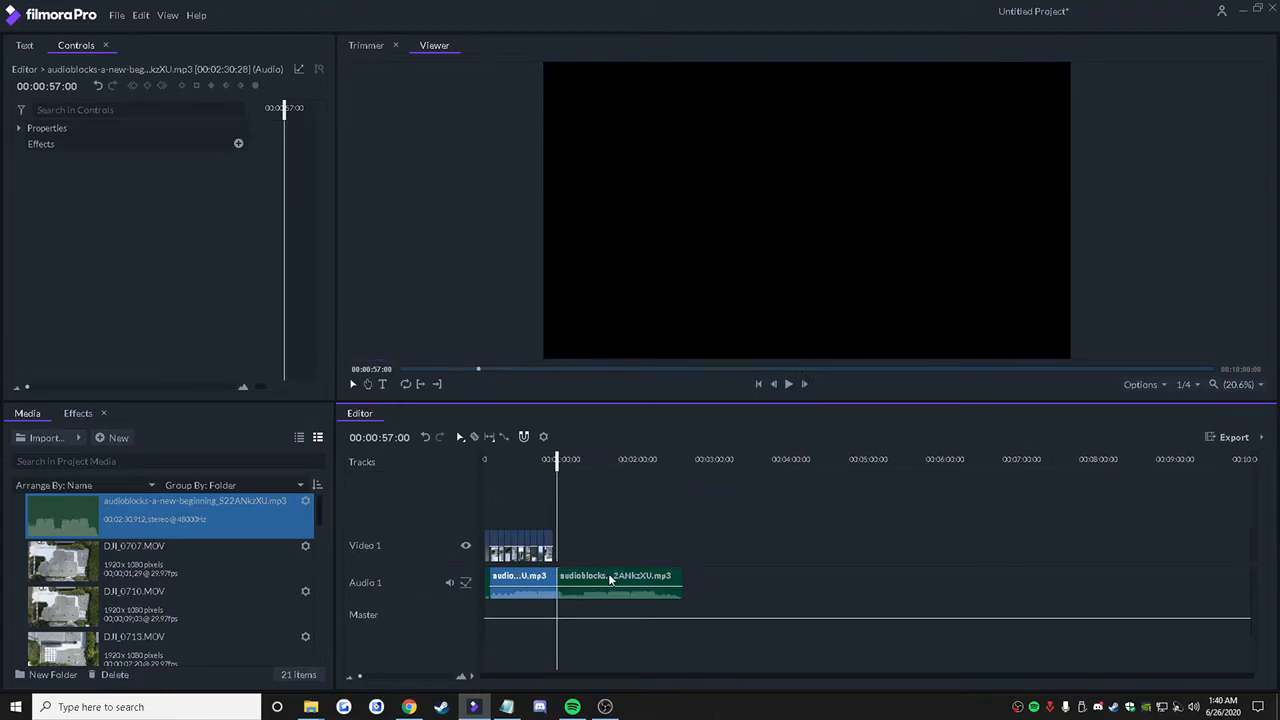
right_click(615, 578)
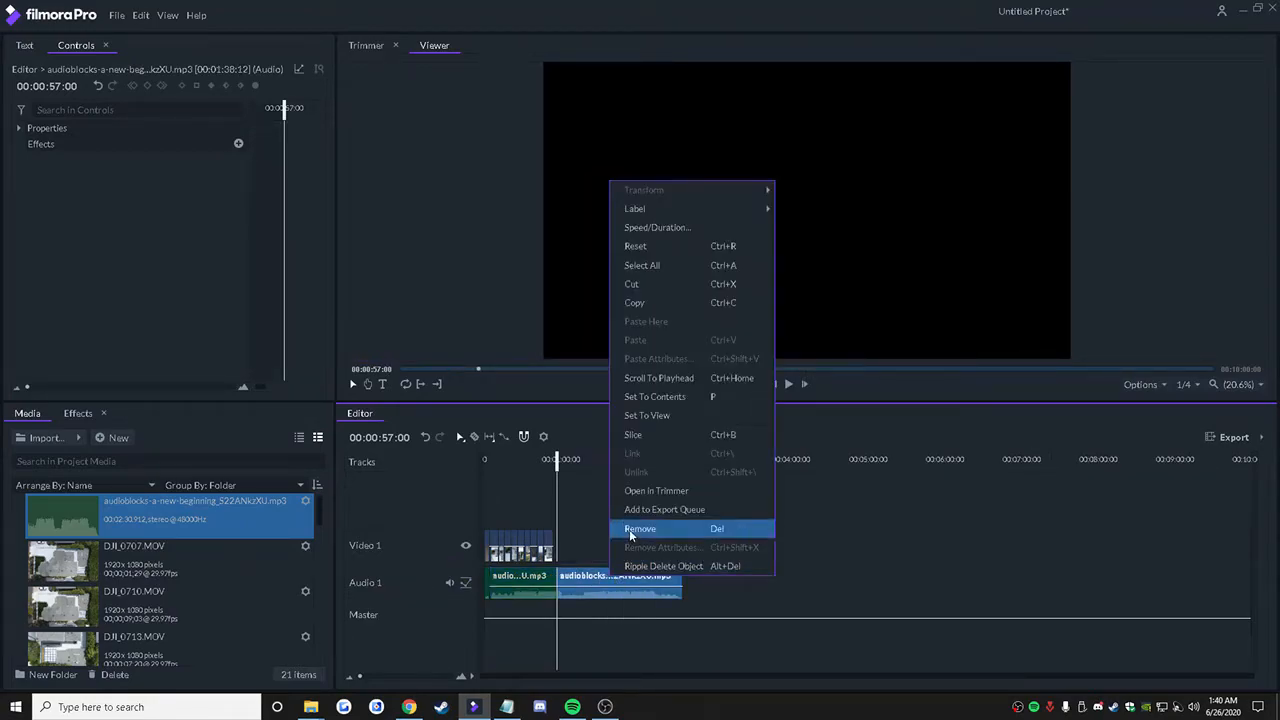
click(629, 529)
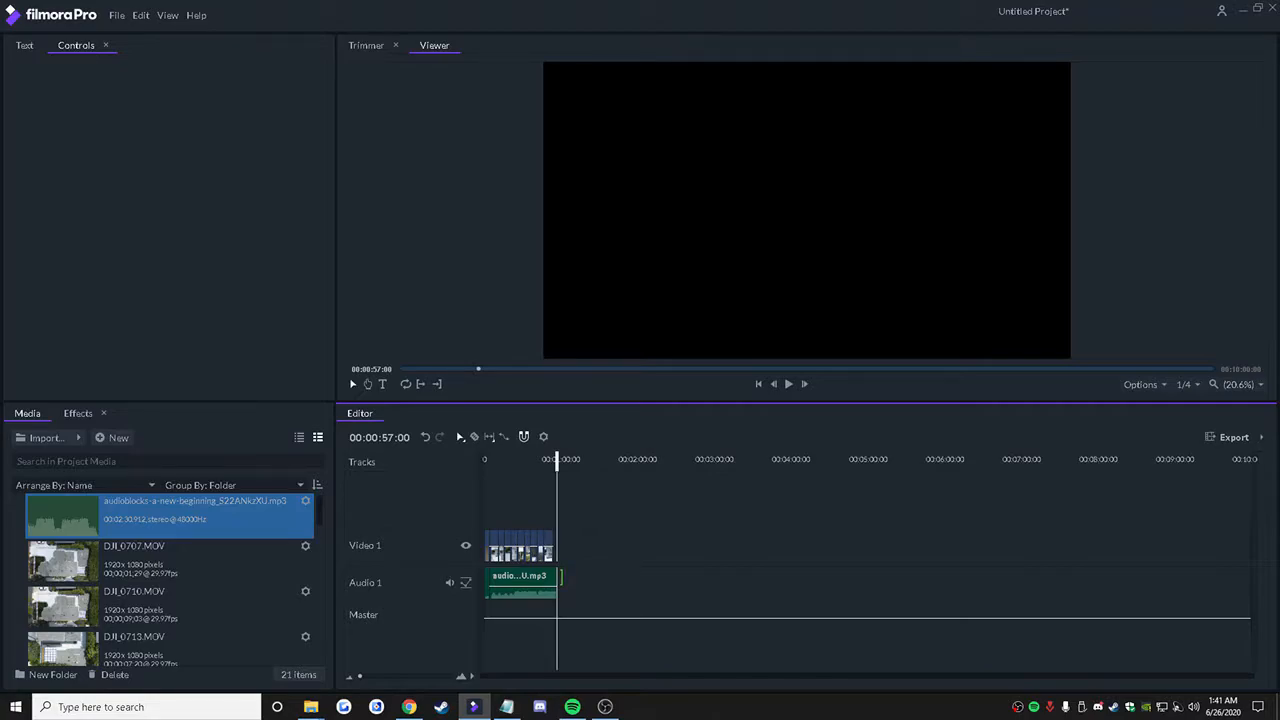
click(559, 577)
drag(559, 577, 555, 582)
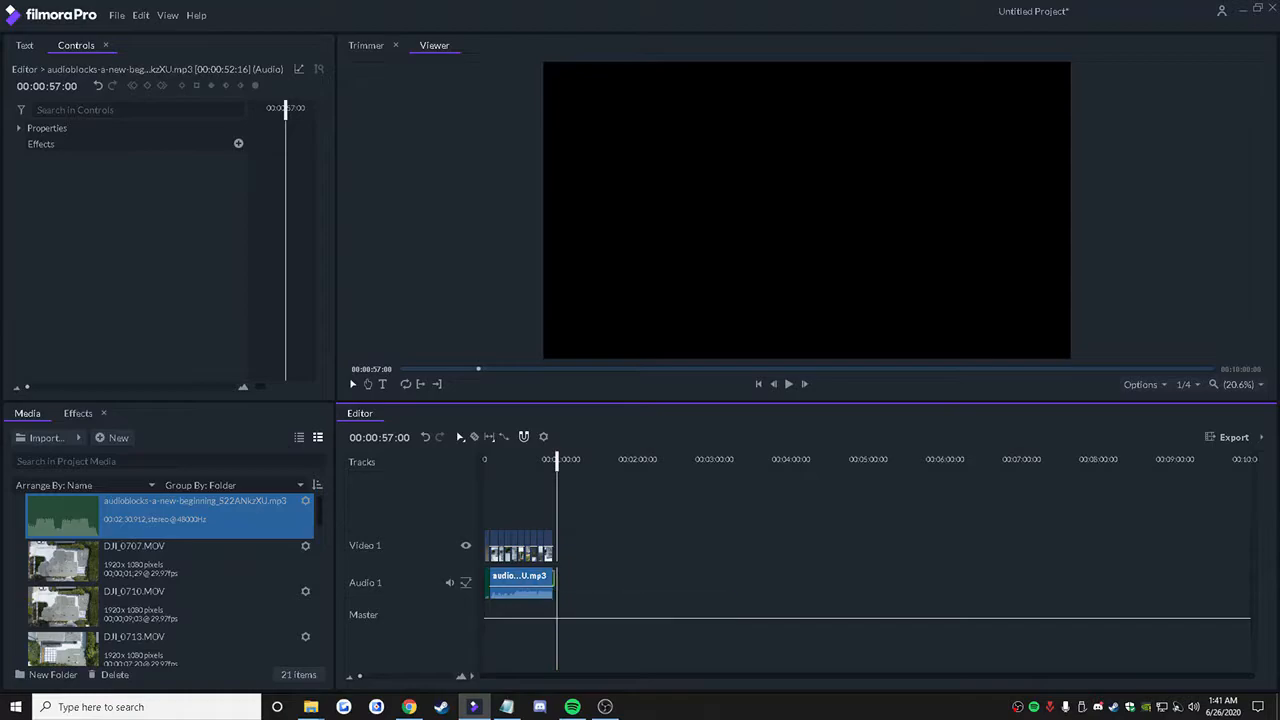
Step: Trim the end of the music clip on Audio 1 to line up with the end of DJI_0743.MOV, the last video clip
click(364, 678)
drag(839, 582, 862, 577)
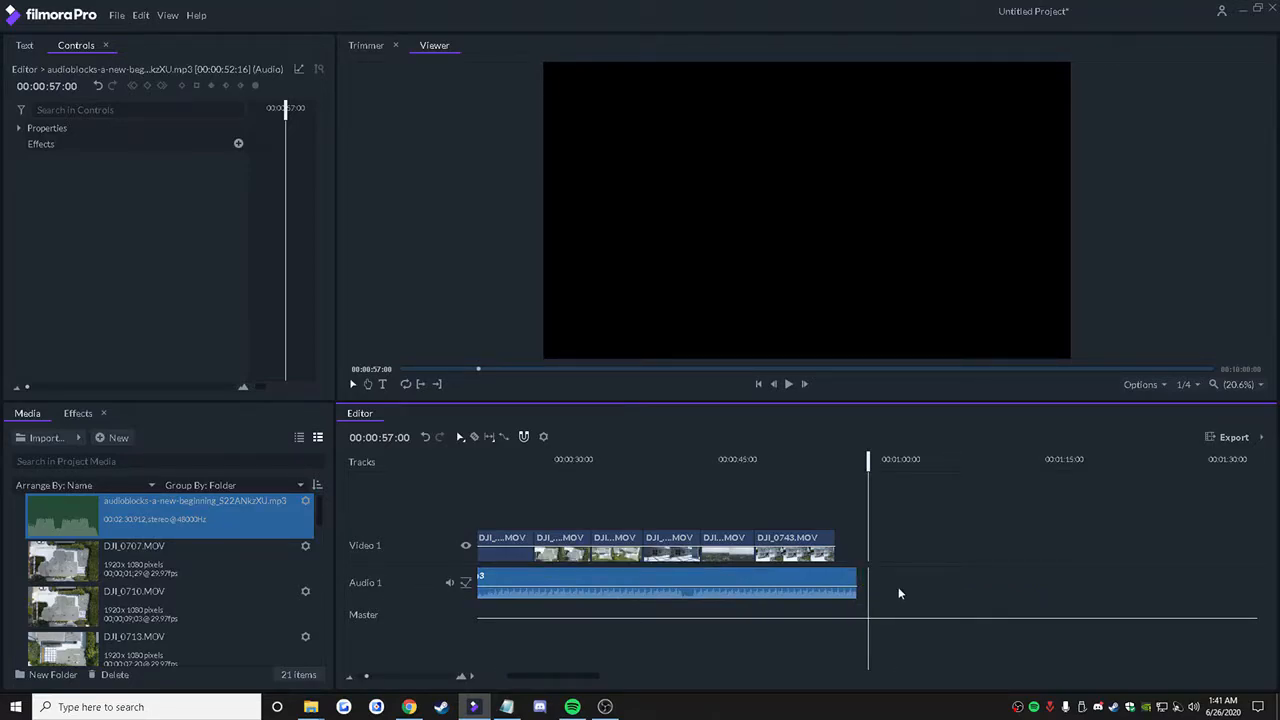
drag(857, 577, 841, 578)
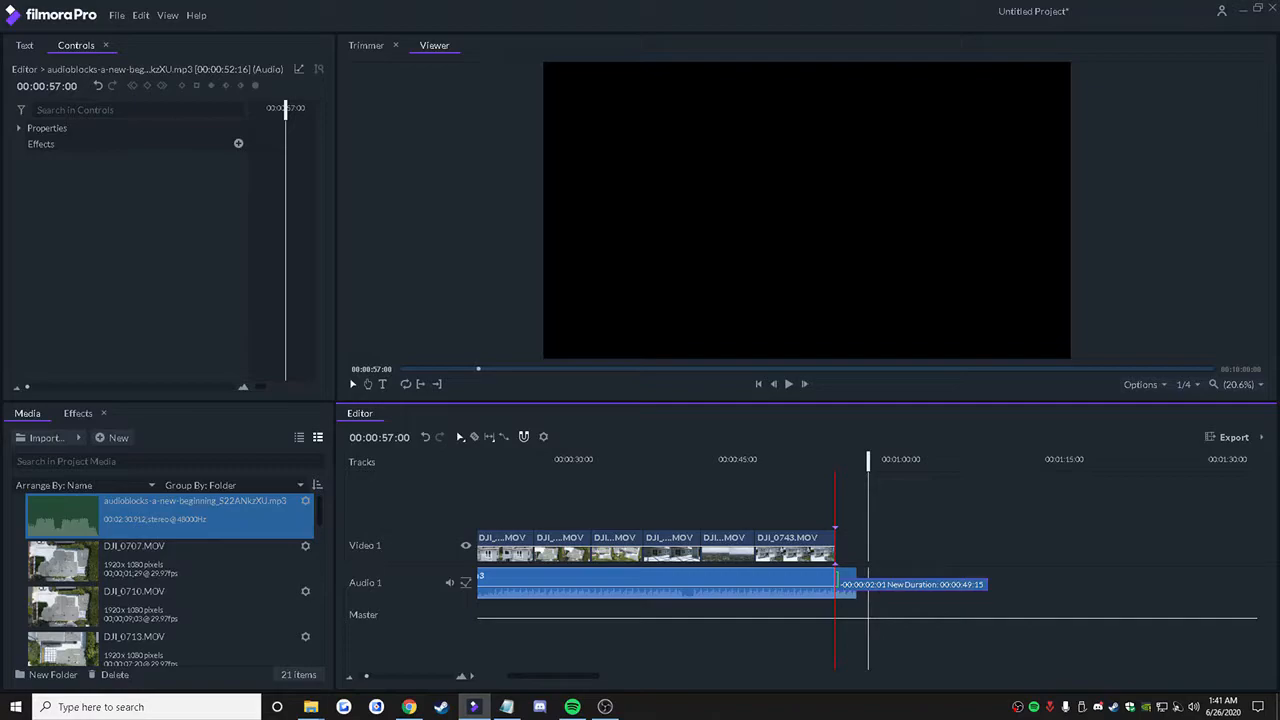
drag(841, 578, 841, 578)
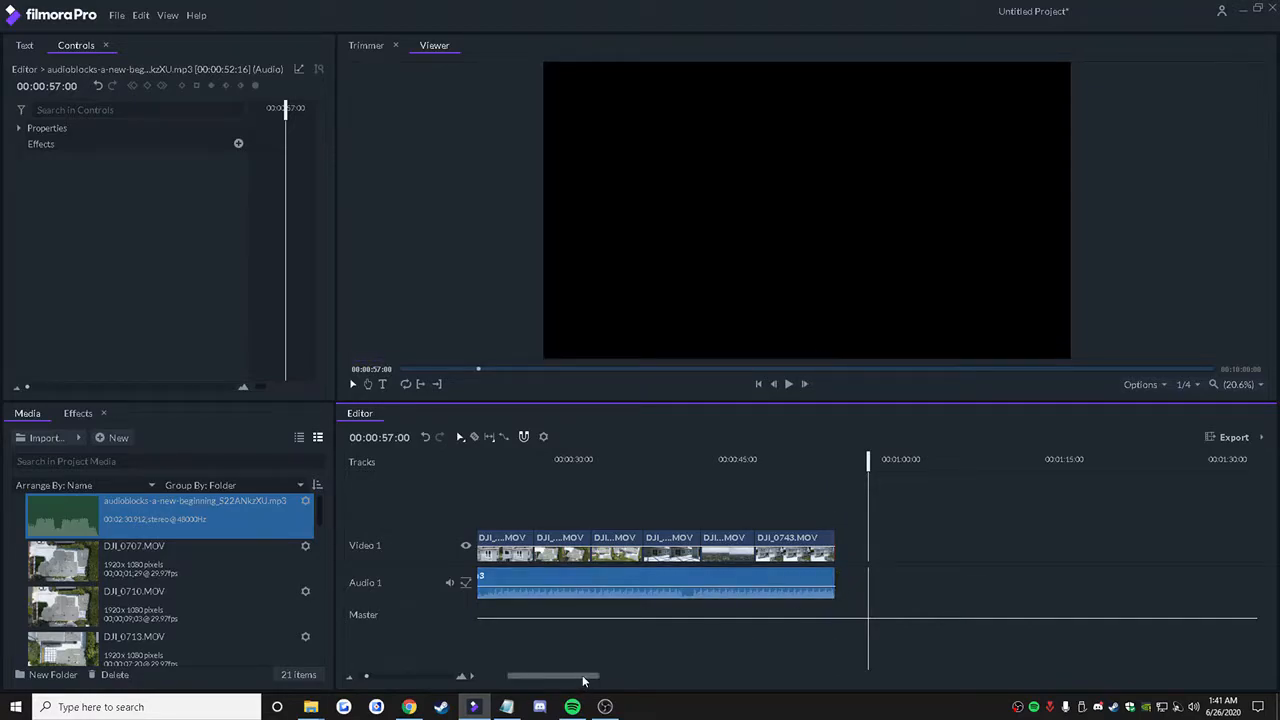
drag(584, 678, 526, 678)
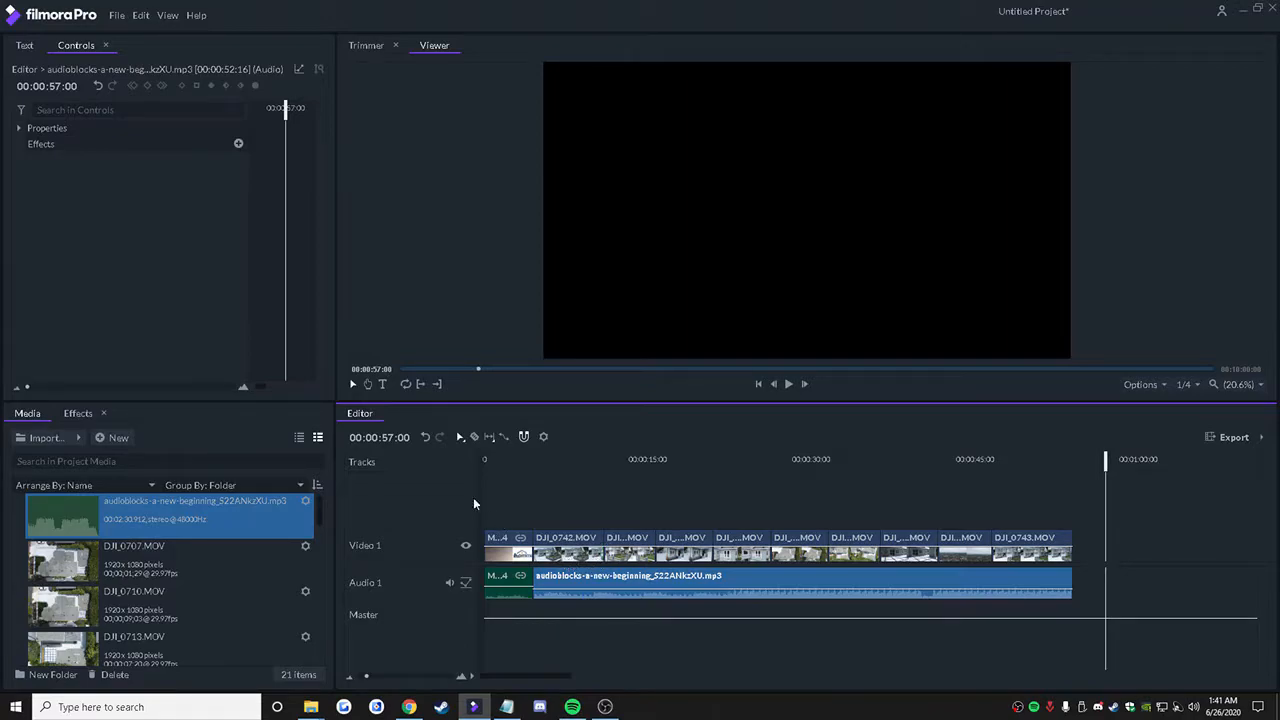
Step: Add a Cross Dissolve video transition at the cut between the Hommati splash video and the first drone clip, DJI_0742.MOV
click(80, 413)
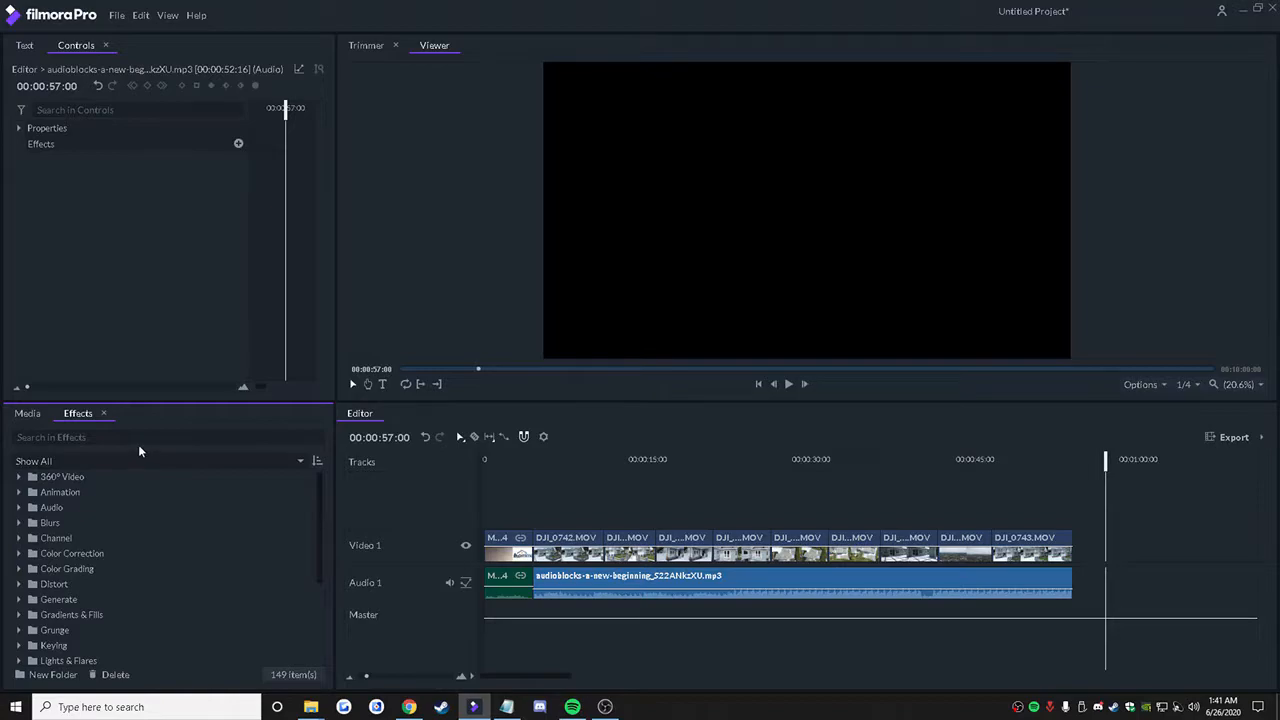
mouse_move(560, 587)
mouse_down()
mouse_move(573, 590)
mouse_move(540, 589)
mouse_up()
click(27, 413)
click(89, 418)
scroll(50, 560, down, 3)
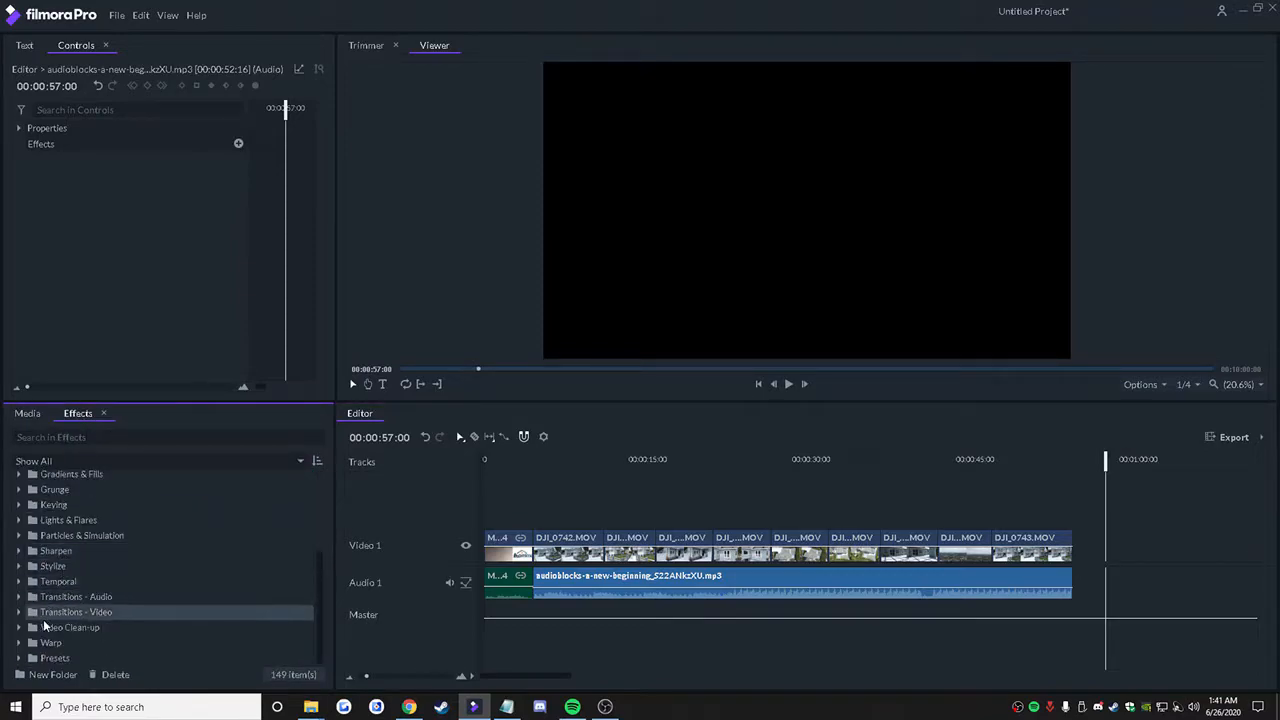
click(19, 612)
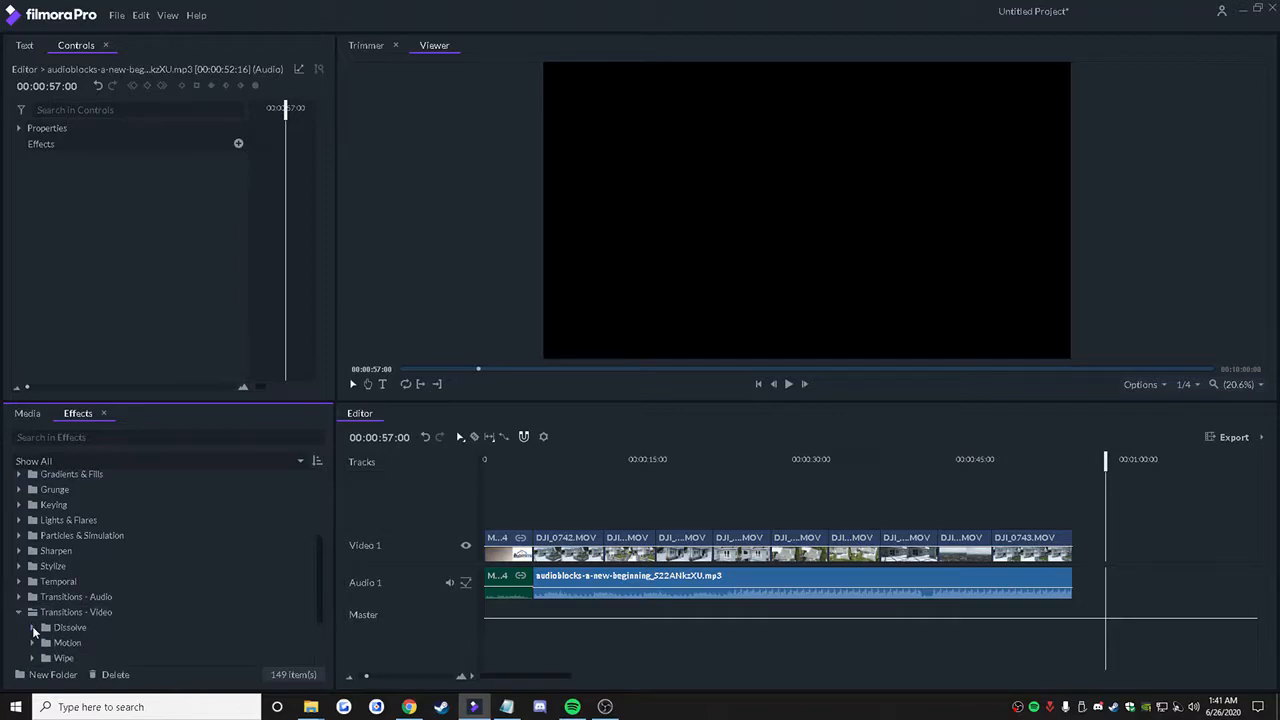
click(33, 627)
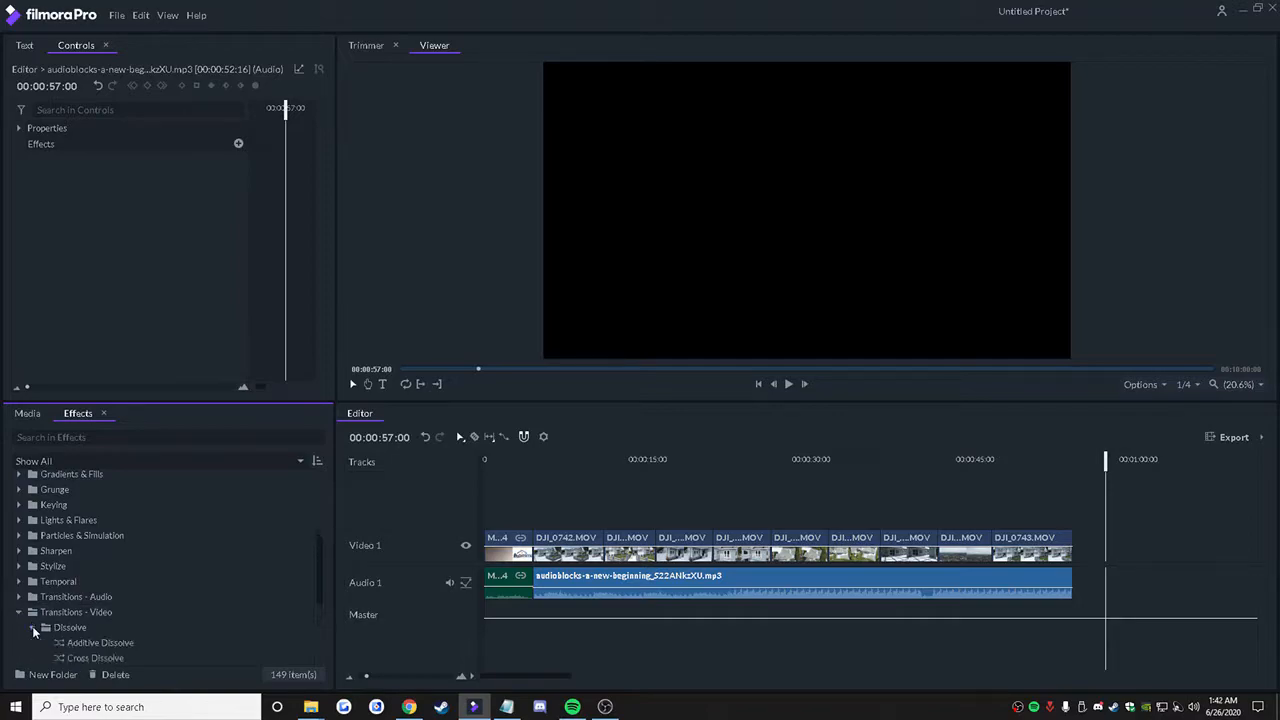
scroll(70, 610, down, 2)
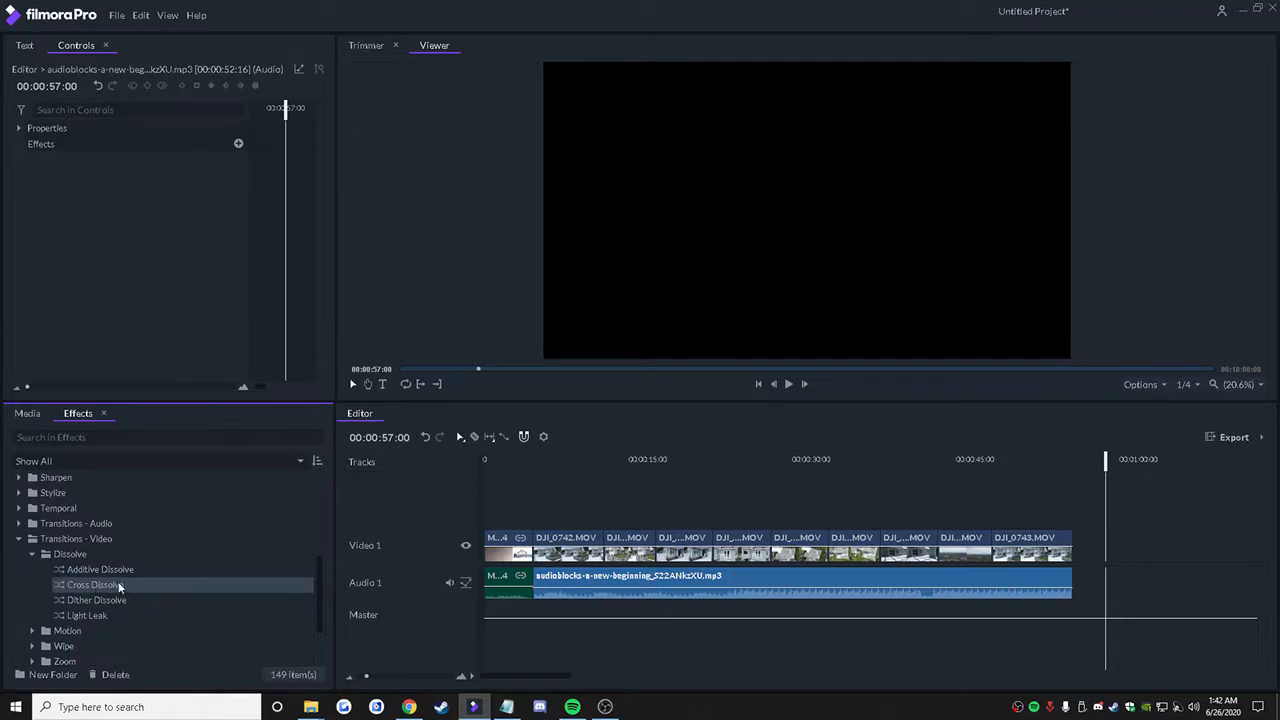
drag(110, 586, 535, 545)
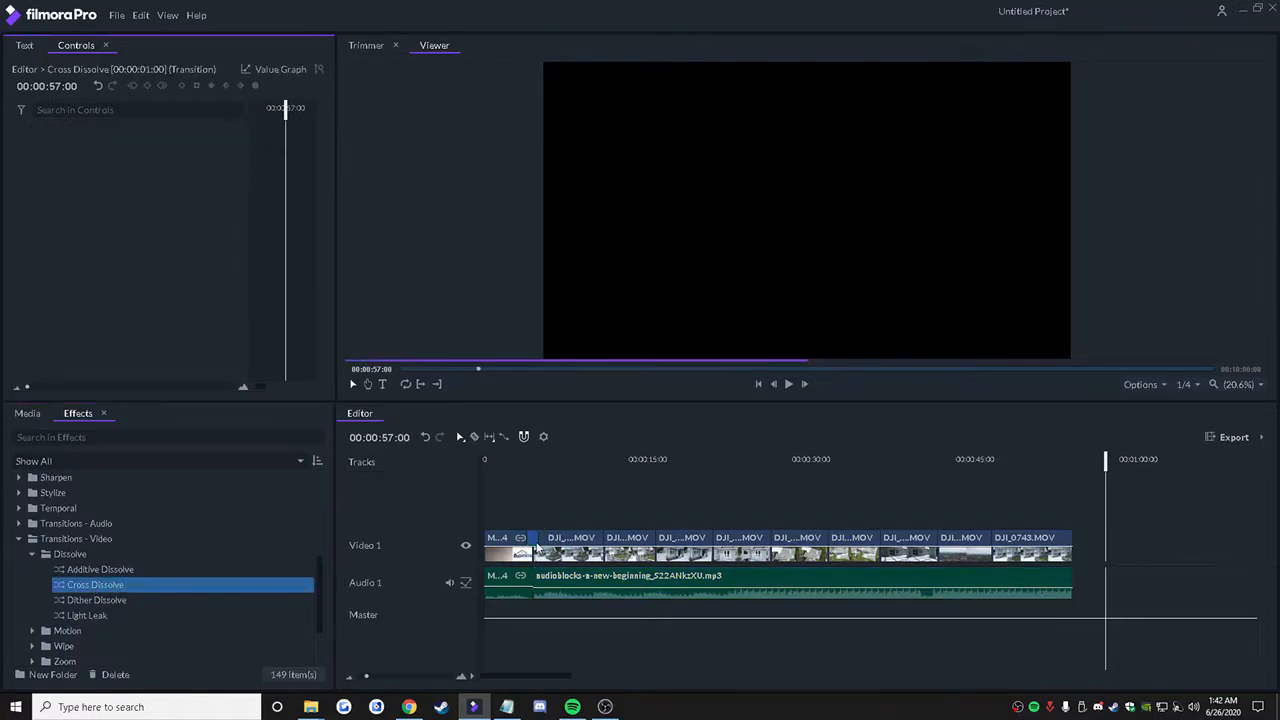
Step: Add Cross Dissolve transitions at the remaining cuts between the drone clips on Video 1
drag(520, 463, 557, 472)
drag(293, 586, 610, 541)
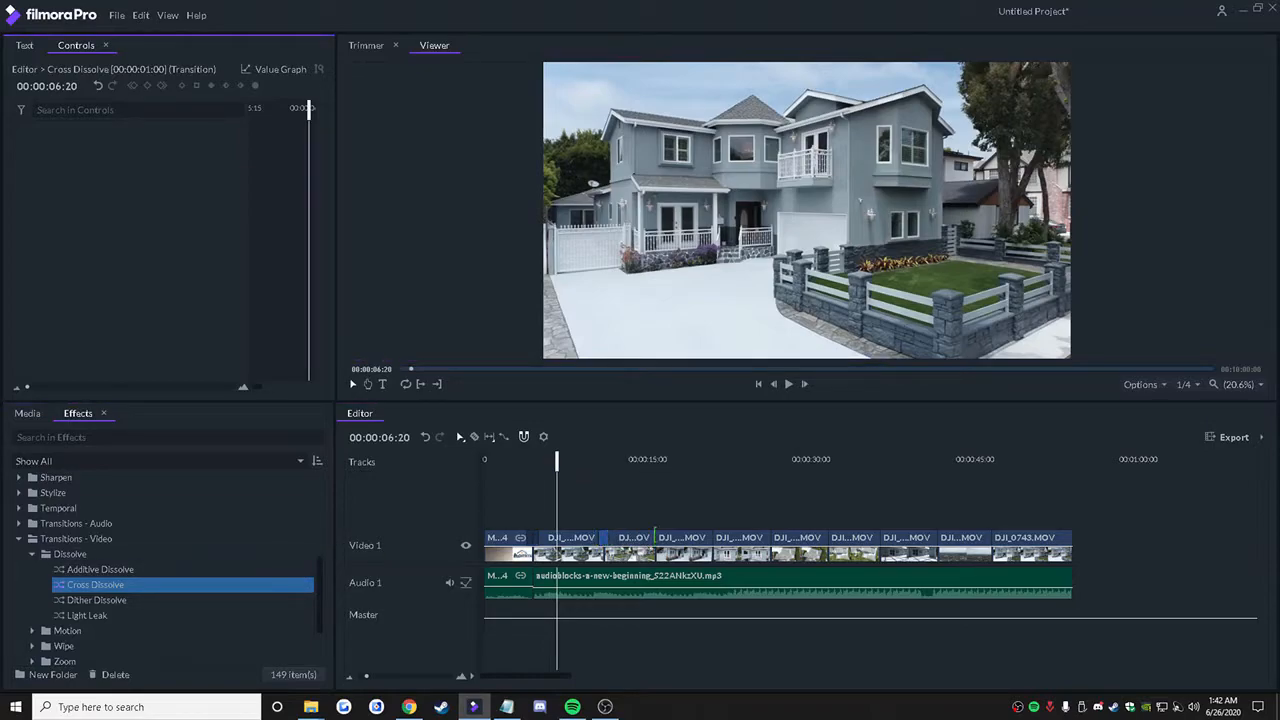
drag(557, 461, 626, 474)
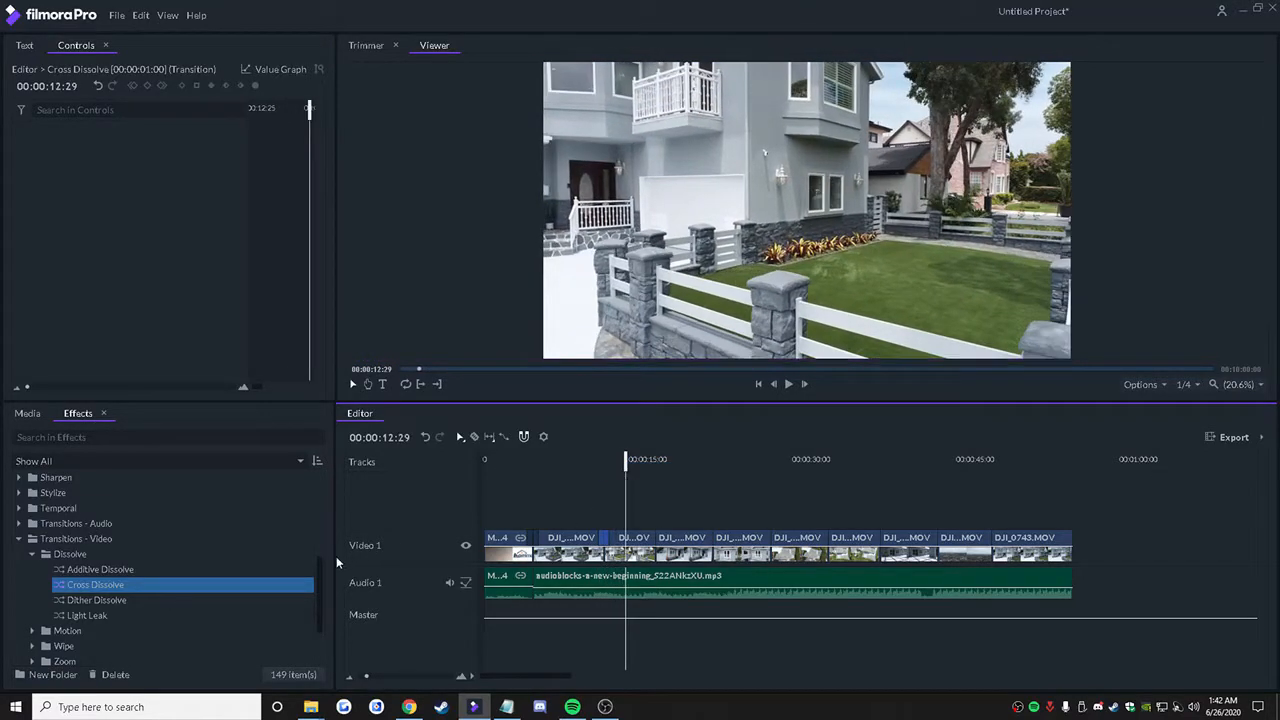
mouse_move(296, 584)
mouse_down()
mouse_move(707, 541)
mouse_move(423, 583)
mouse_move(712, 542)
mouse_up()
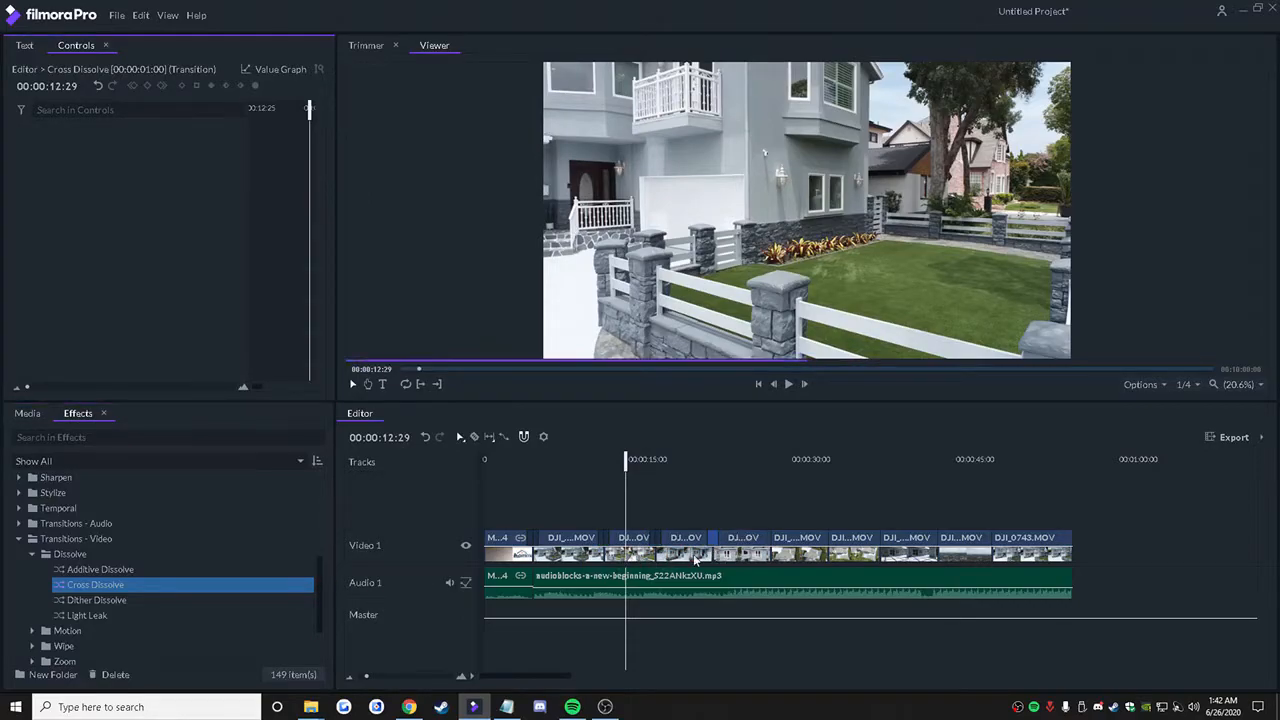
drag(254, 587, 772, 541)
right_click(772, 541)
click(805, 490)
drag(266, 593, 772, 541)
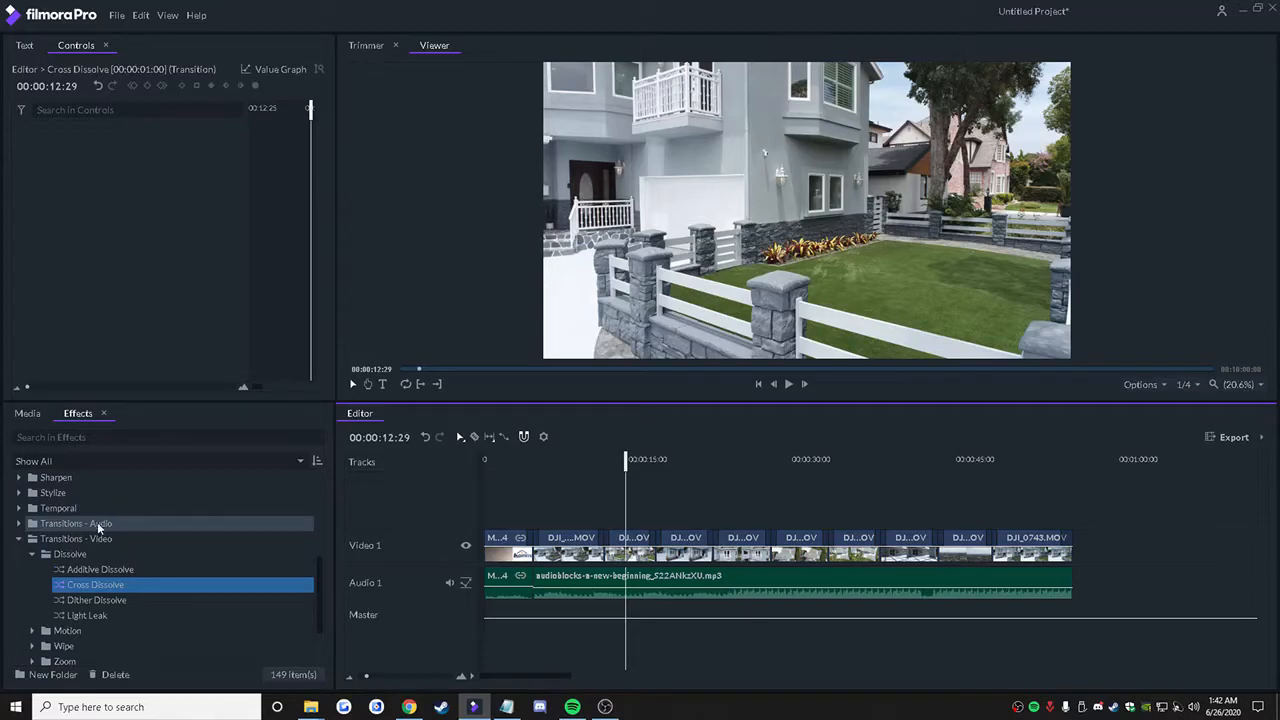
Step: Add a Cross Fade audio transition between the splash audio and the music, and a Fade at the end of the music
click(18, 523)
click(69, 540)
drag(69, 540, 535, 586)
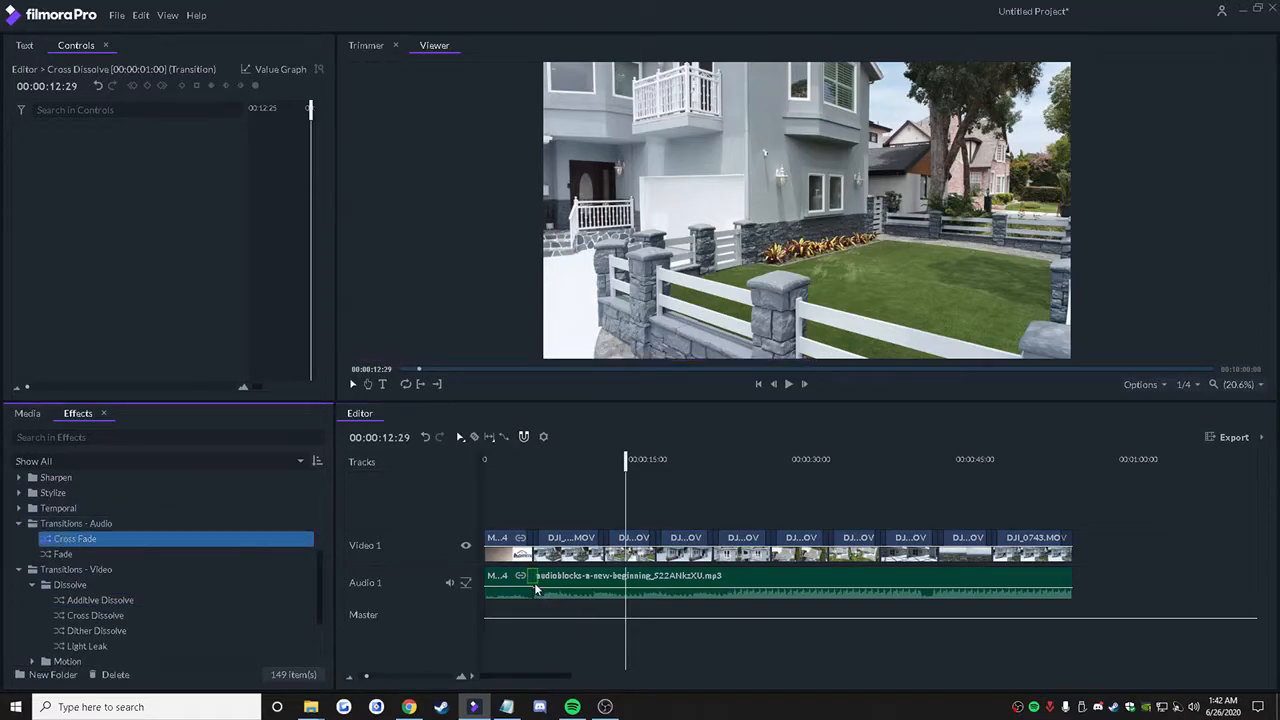
click(165, 556)
drag(447, 561, 1080, 585)
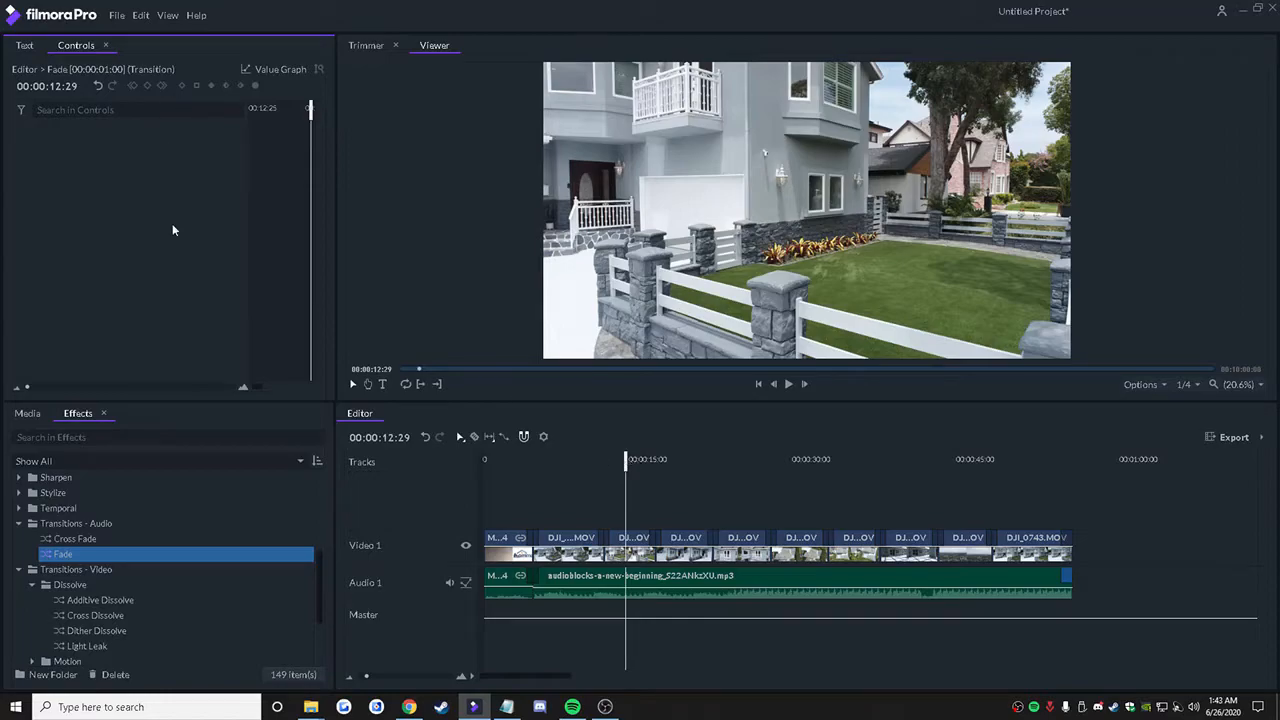
Step: Import the installed title template Title 02 into the project media
click(25, 47)
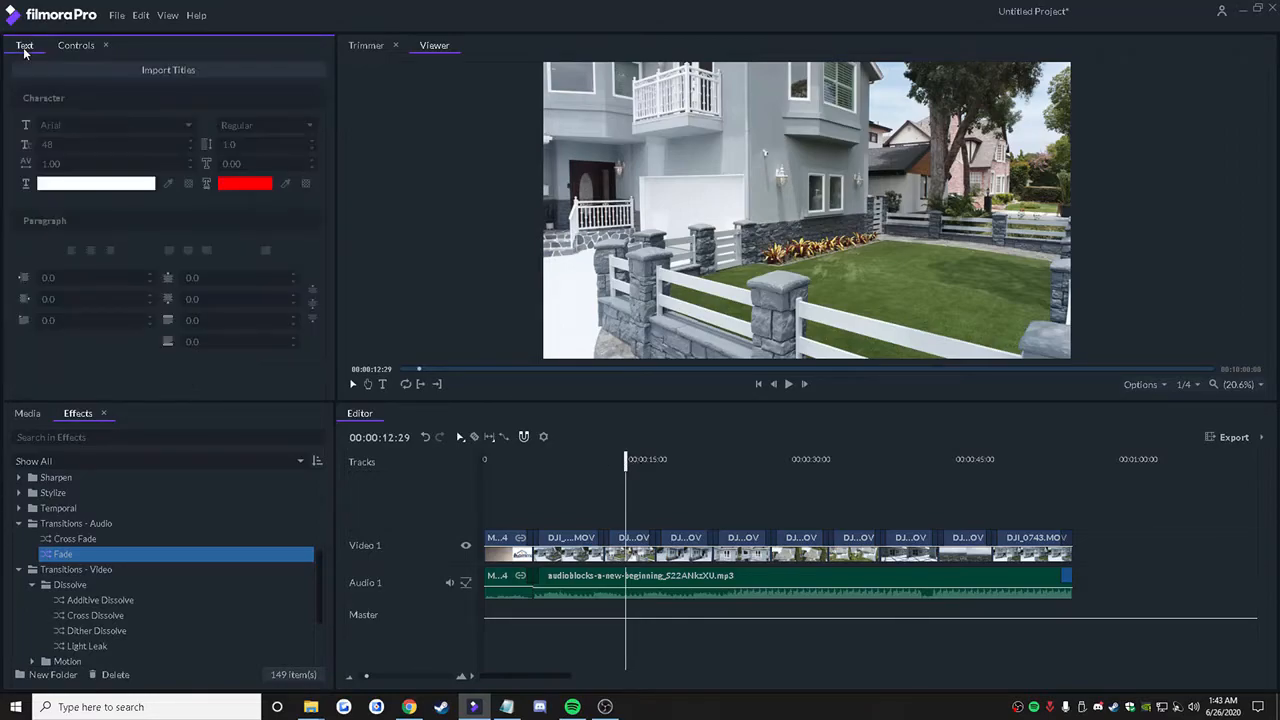
click(177, 70)
drag(736, 269, 744, 325)
click(563, 310)
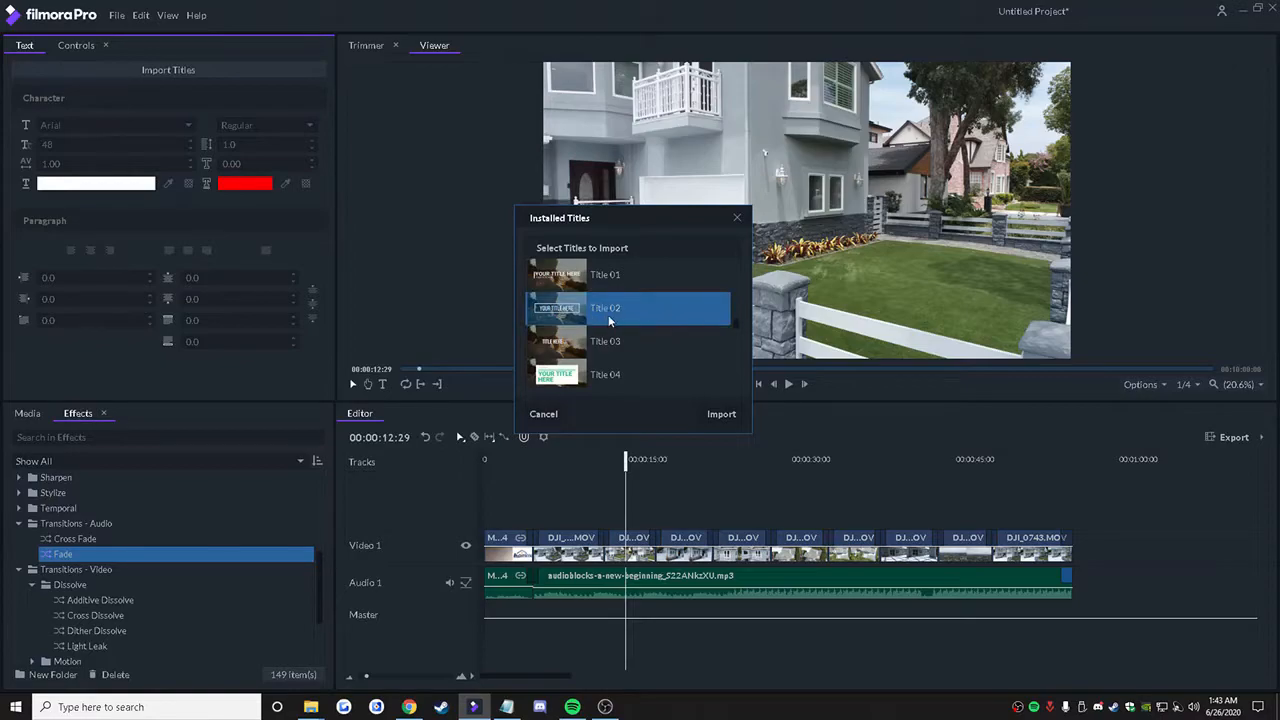
click(608, 320)
click(610, 324)
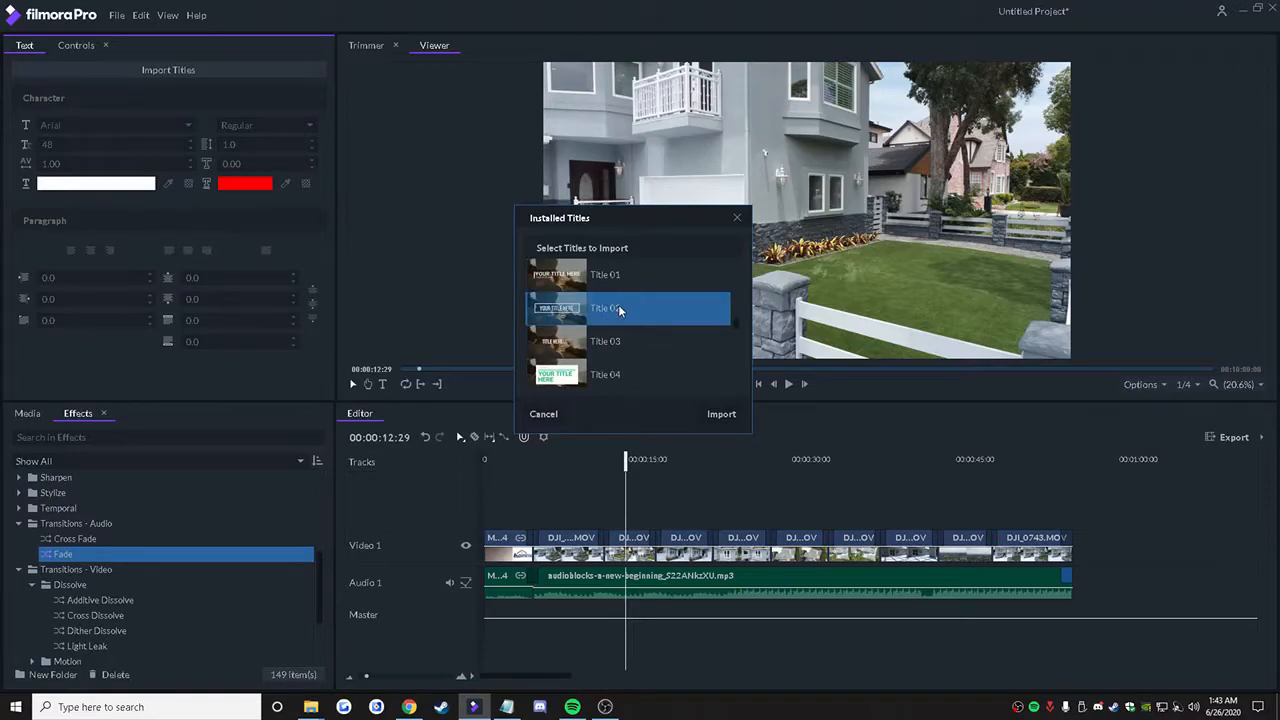
click(724, 413)
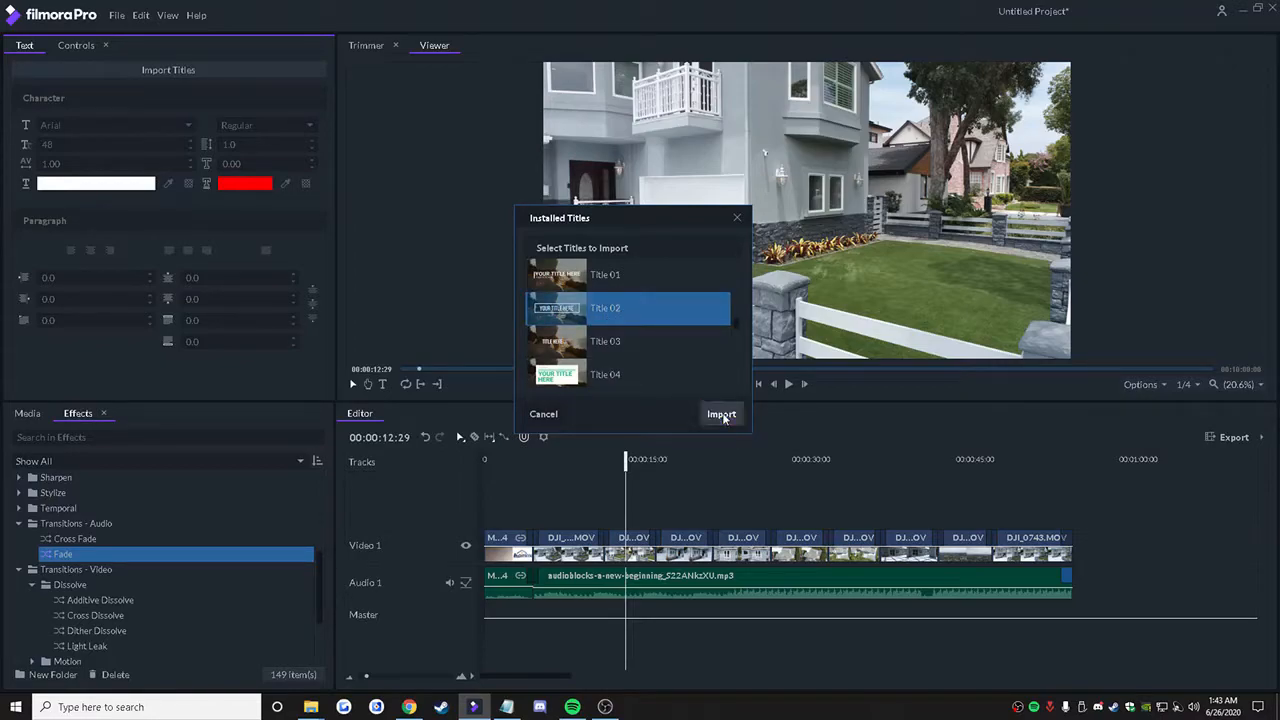
Step: Place Title 02 on Video 2 above the first drone clip, starting after the splash, and move the playhead to 00:00:06:11
click(28, 414)
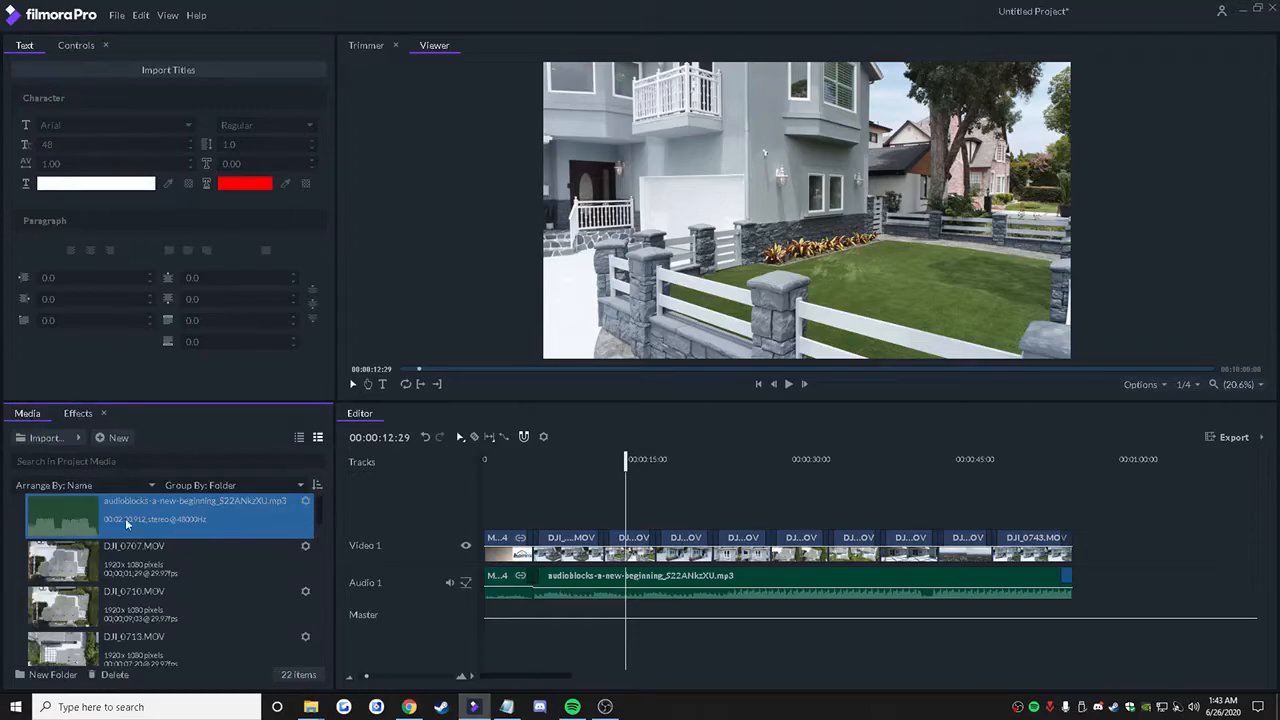
scroll(133, 558, down, 10)
double_click(132, 632)
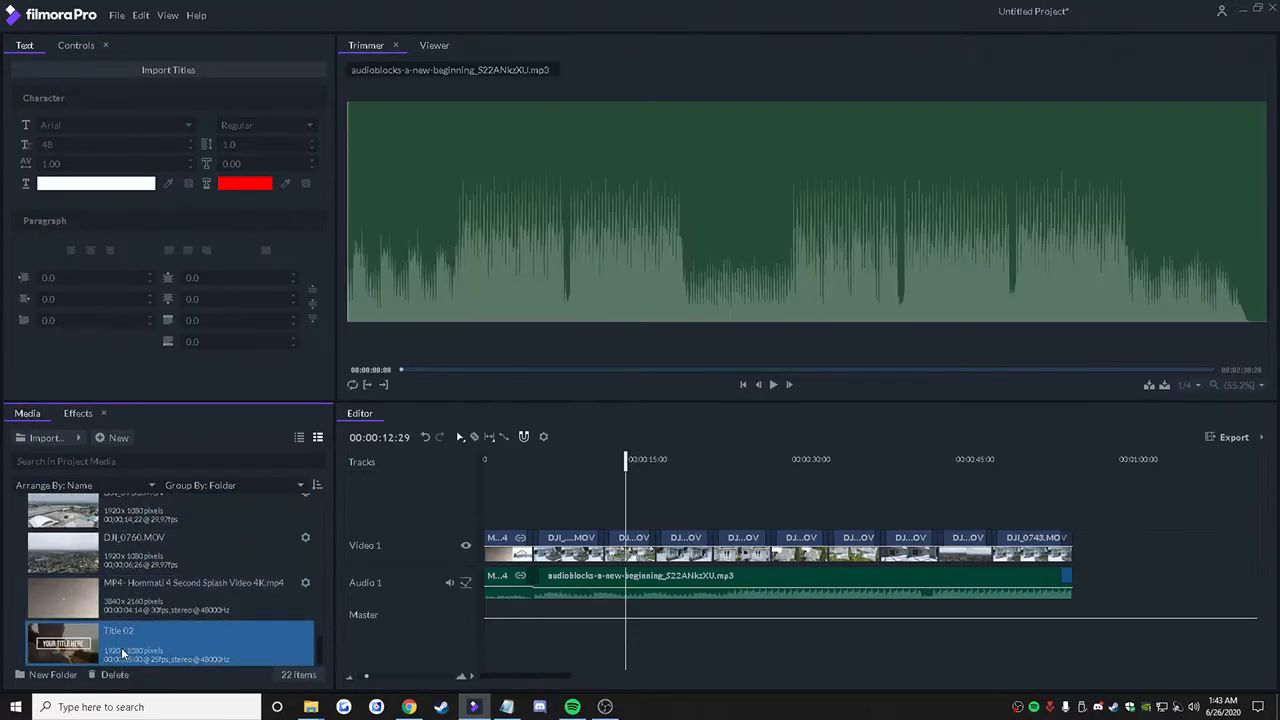
drag(155, 657, 537, 523)
click(555, 471)
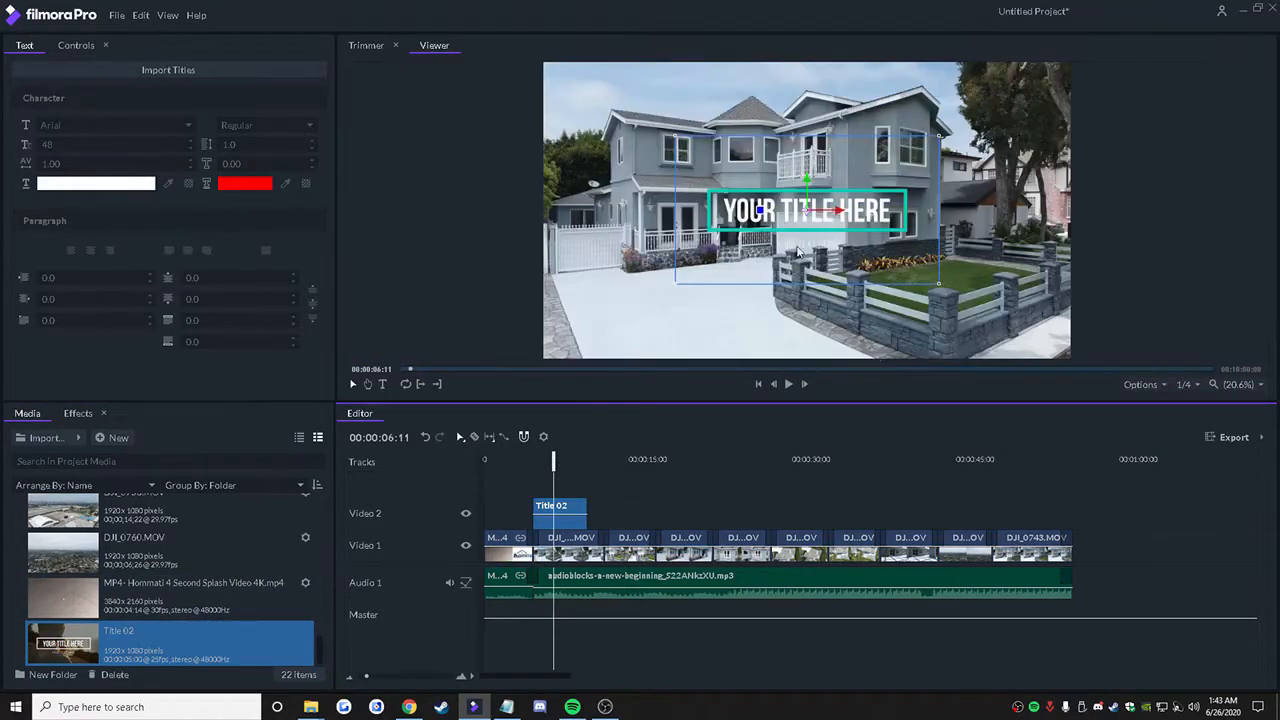
Step: Move the title to the frame's lower-left area at about -1072.8, -728.1 and set its scale to 112%
drag(810, 213, 652, 284)
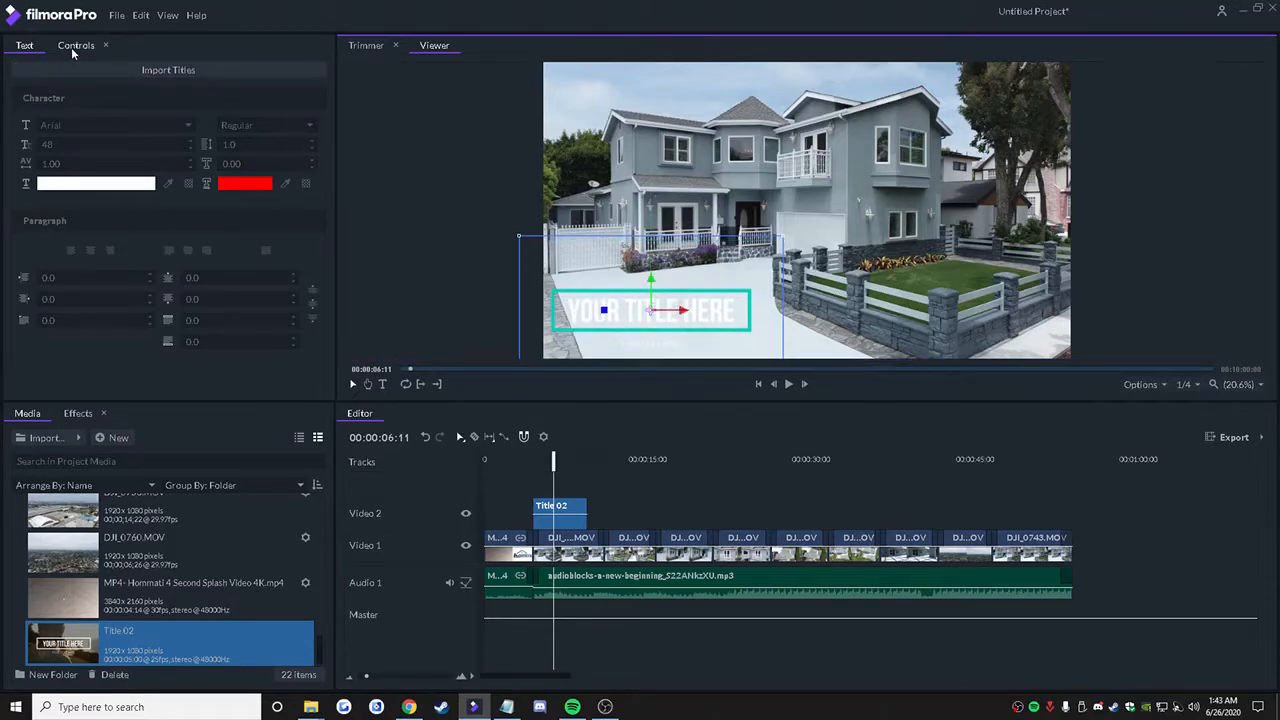
click(71, 47)
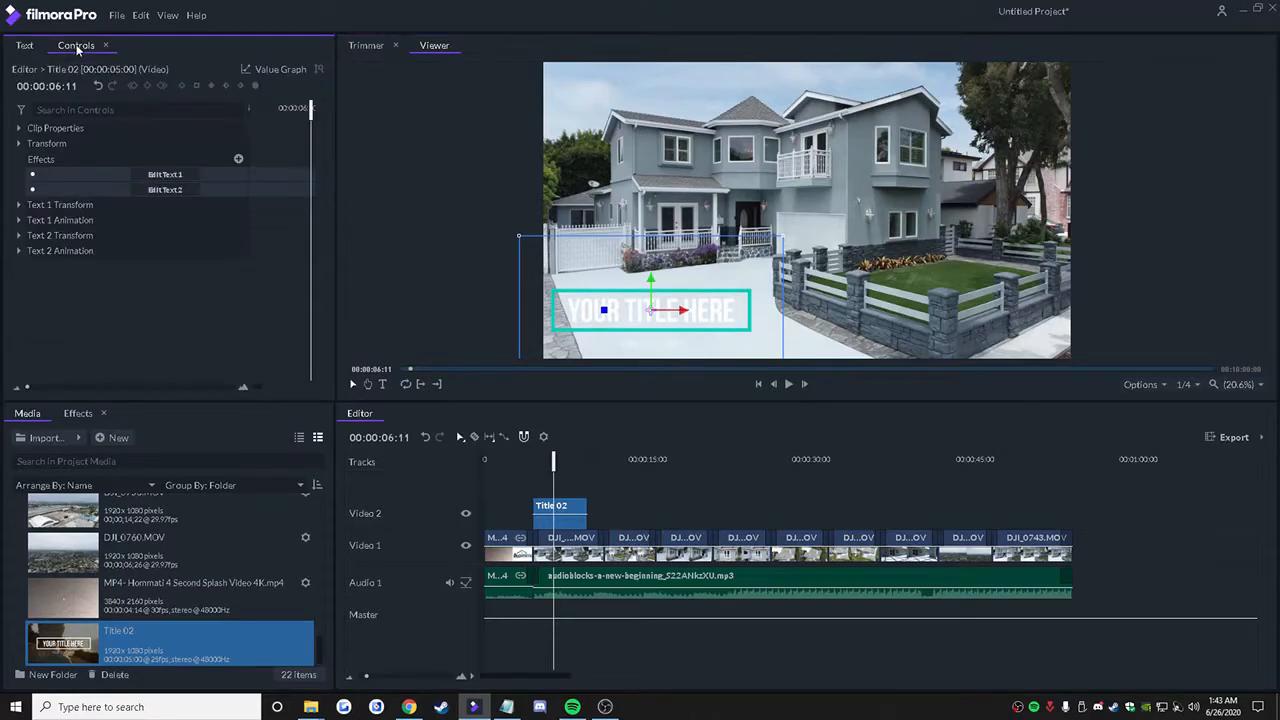
click(19, 145)
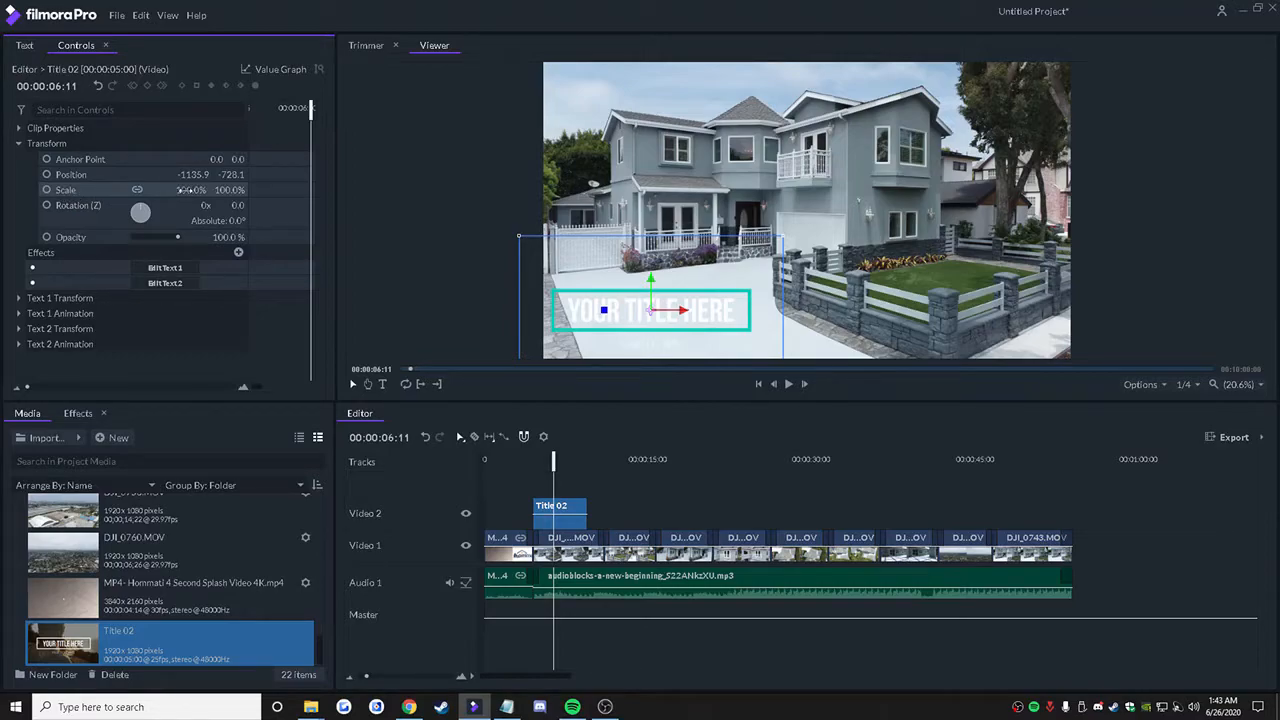
mouse_move(190, 190)
mouse_down()
mouse_move(209, 190)
mouse_move(186, 190)
mouse_up()
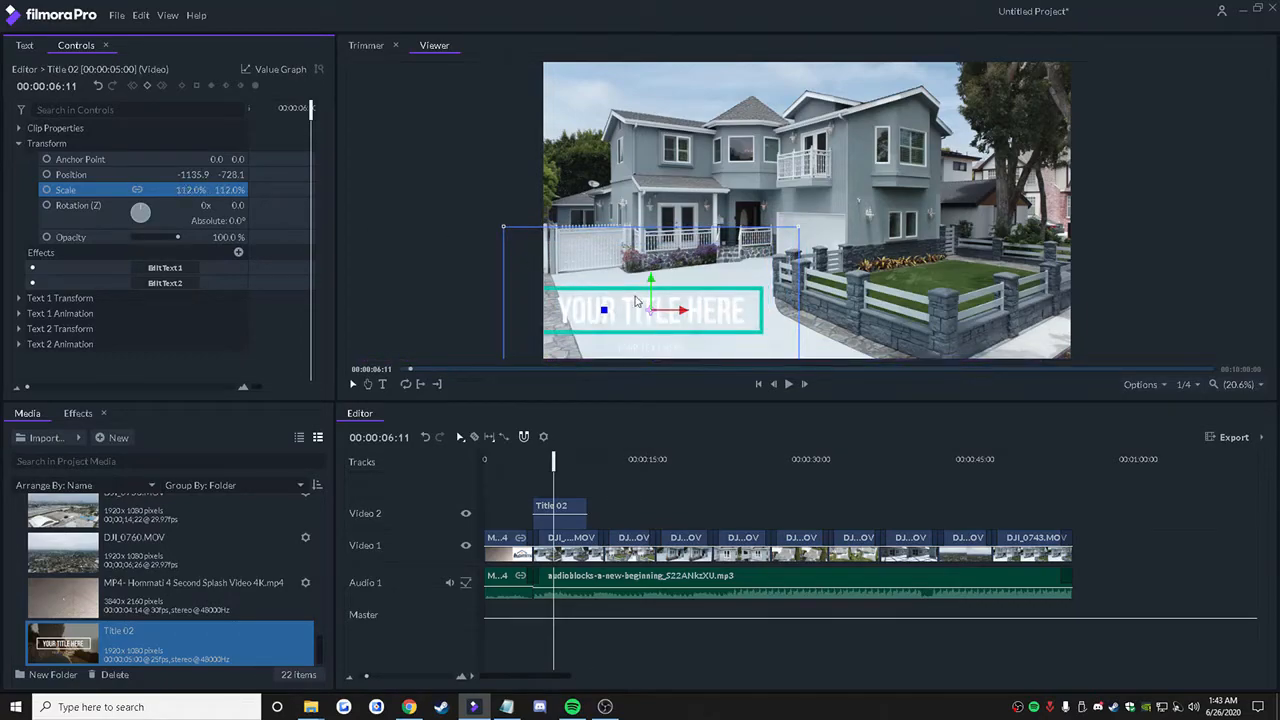
drag(682, 309, 692, 310)
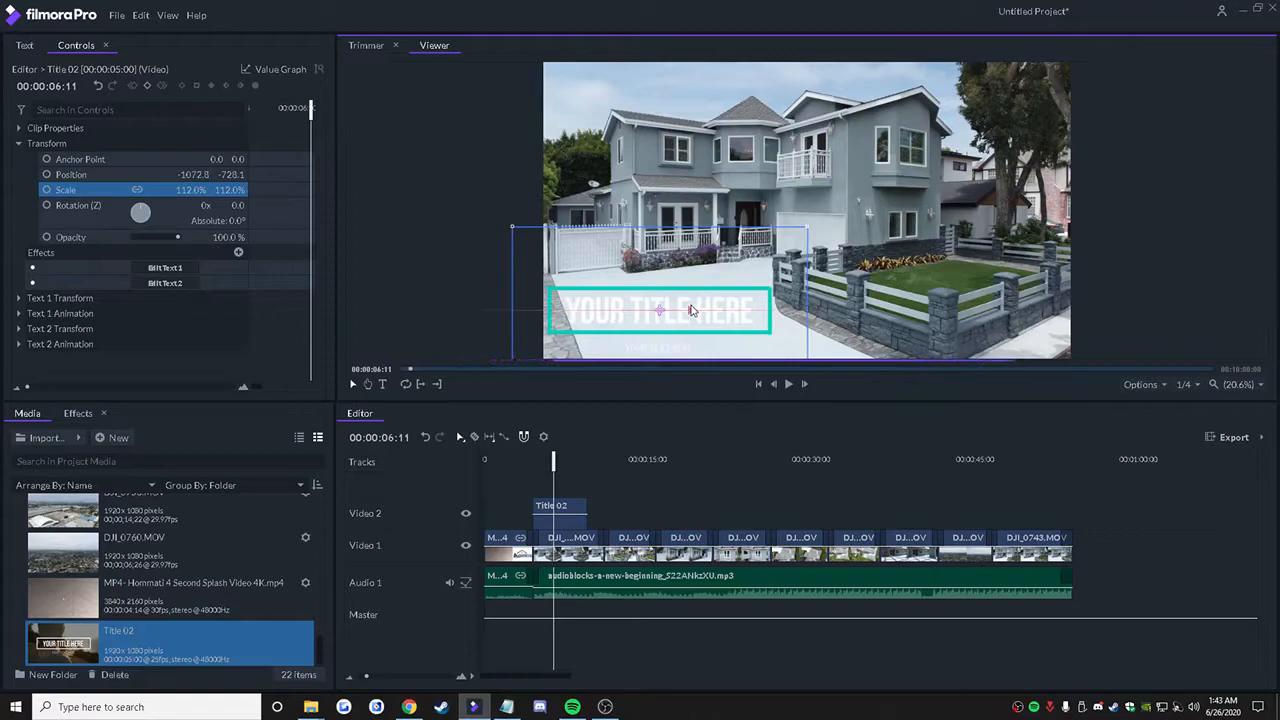
click(24, 46)
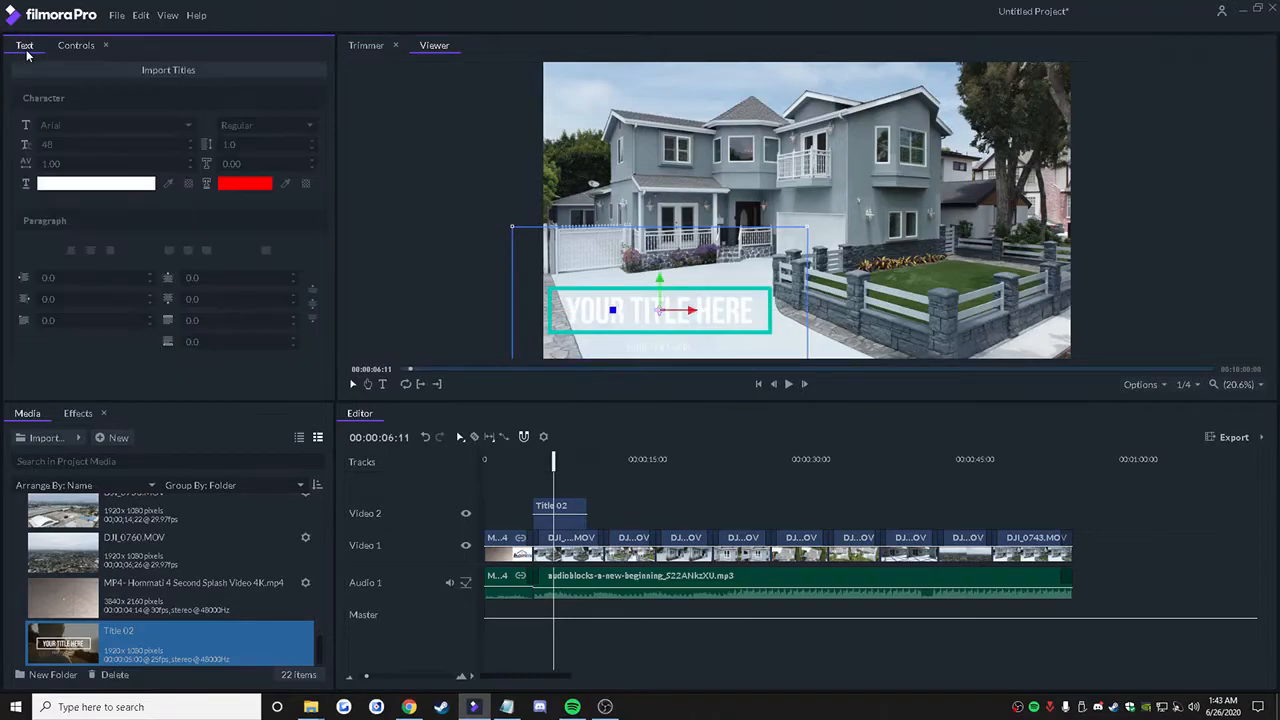
click(568, 508)
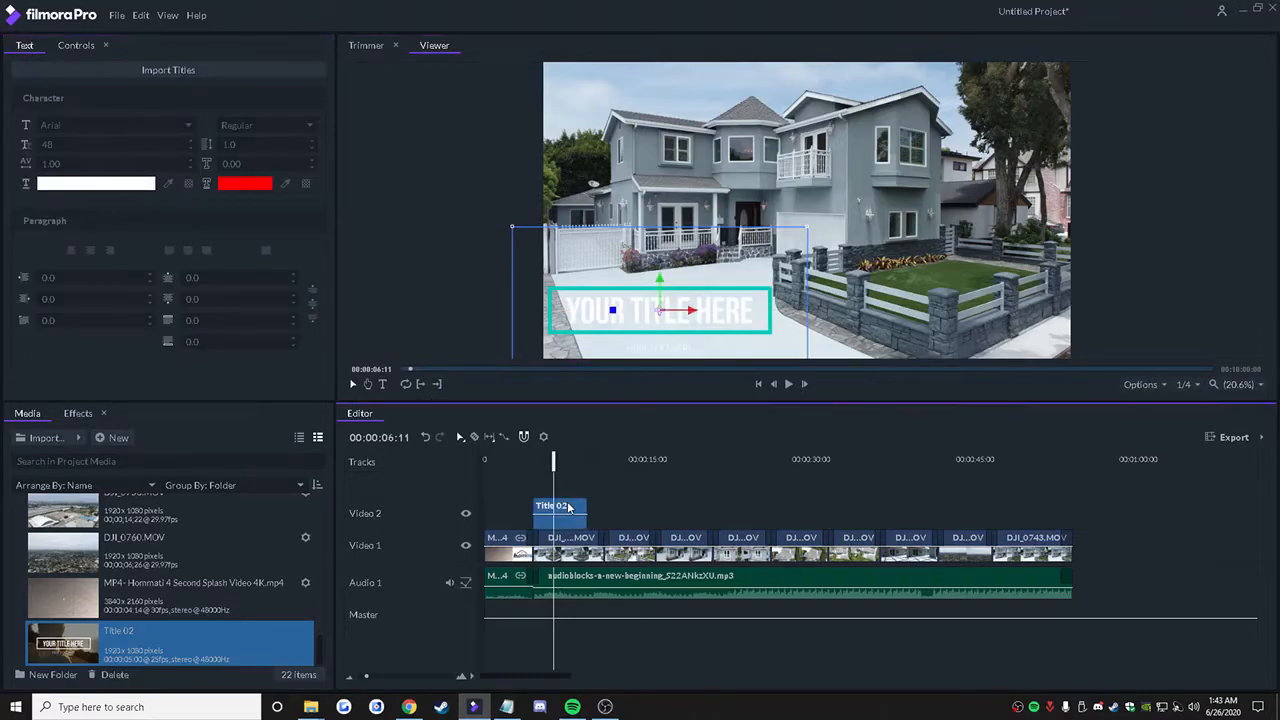
click(76, 47)
click(27, 46)
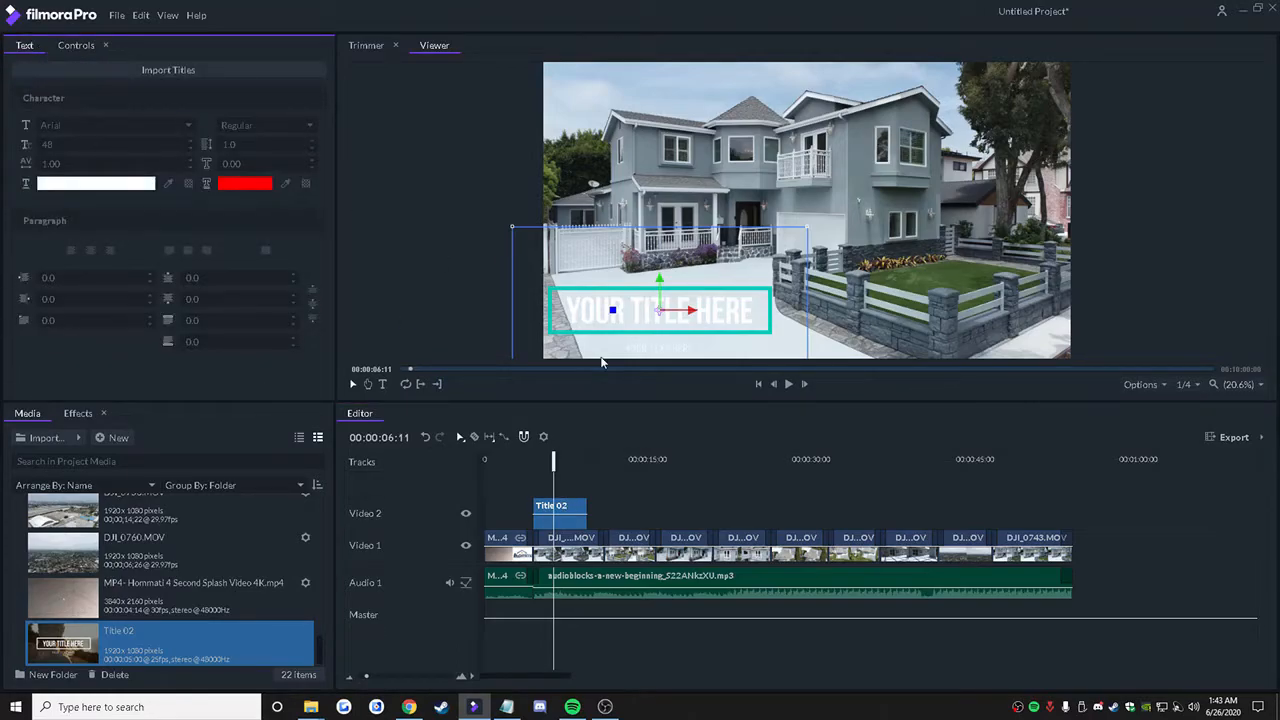
click(629, 311)
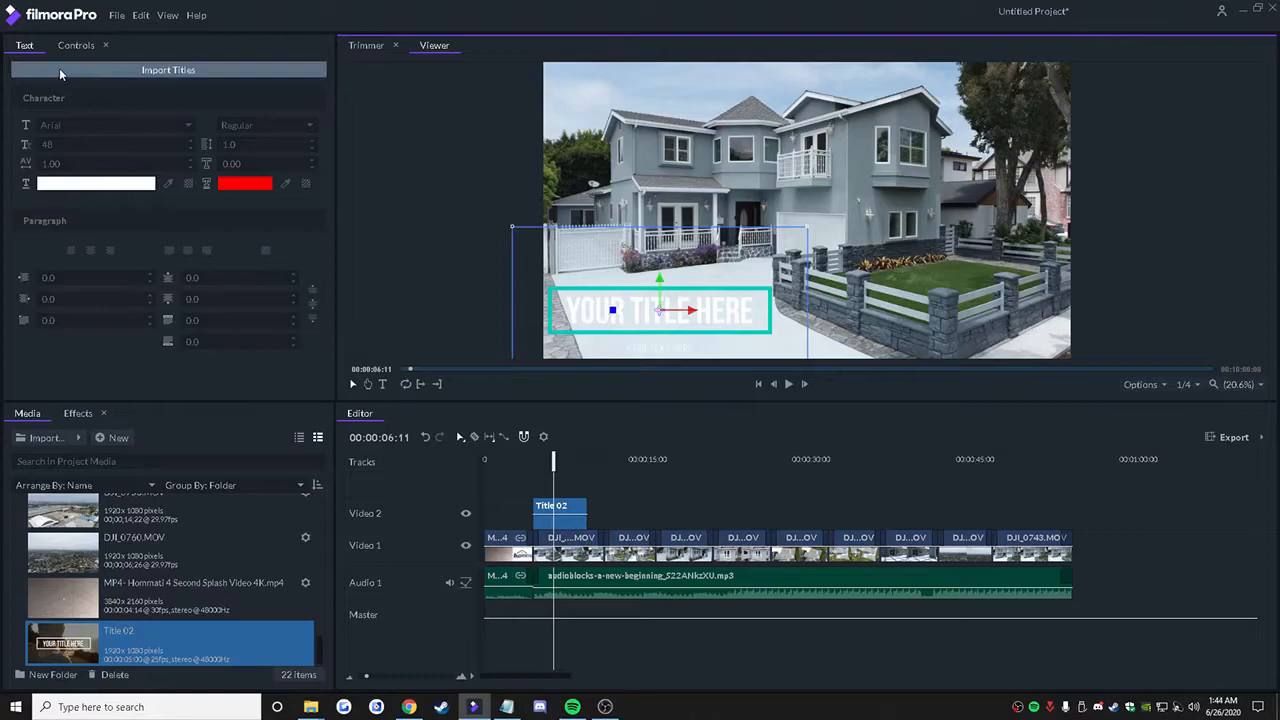
Step: Replace the title's main text line with the property's street address, checking it against the project folder's name
click(566, 507)
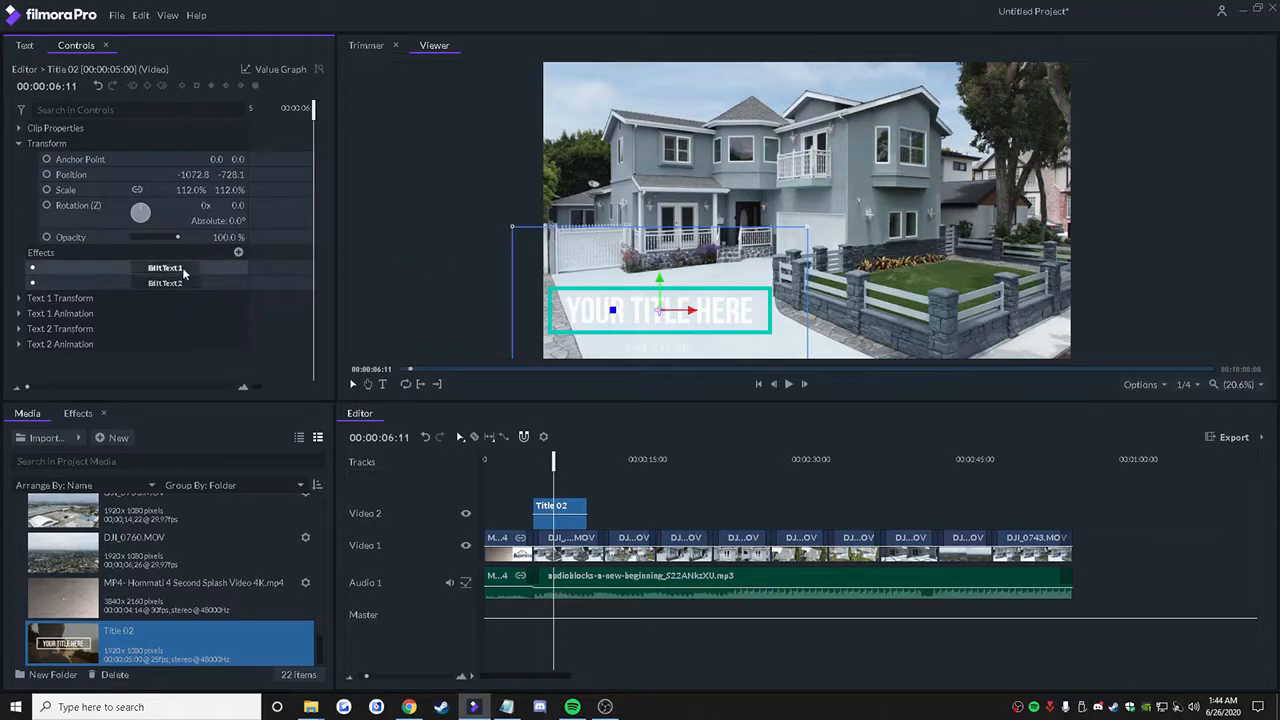
double_click(568, 313)
key(BackSpace)
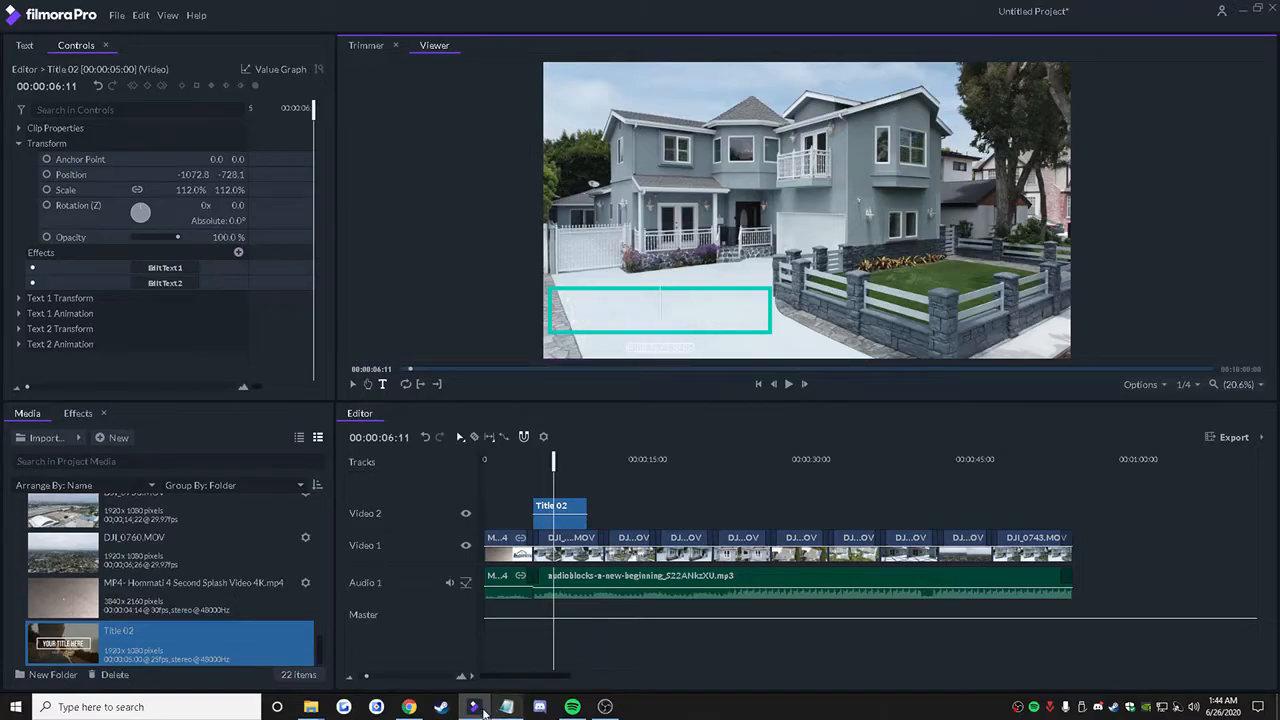
mouse_move(311, 707)
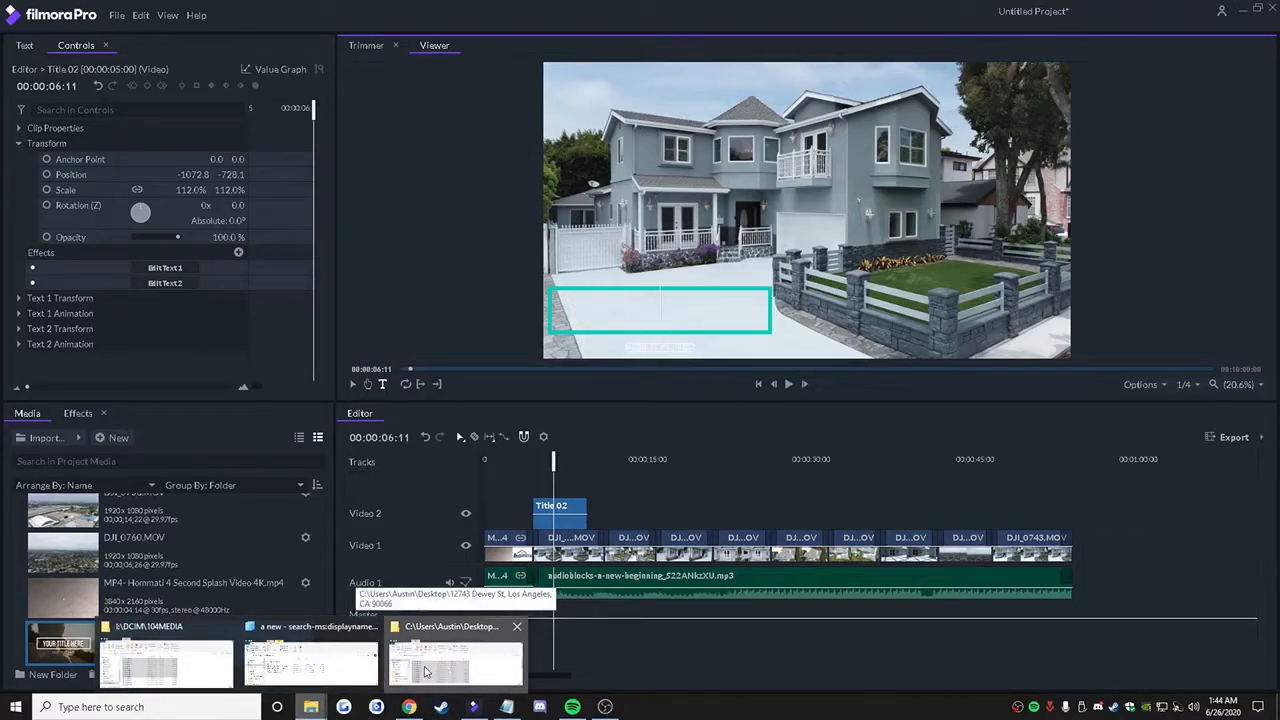
click(445, 668)
drag(444, 12, 118, 46)
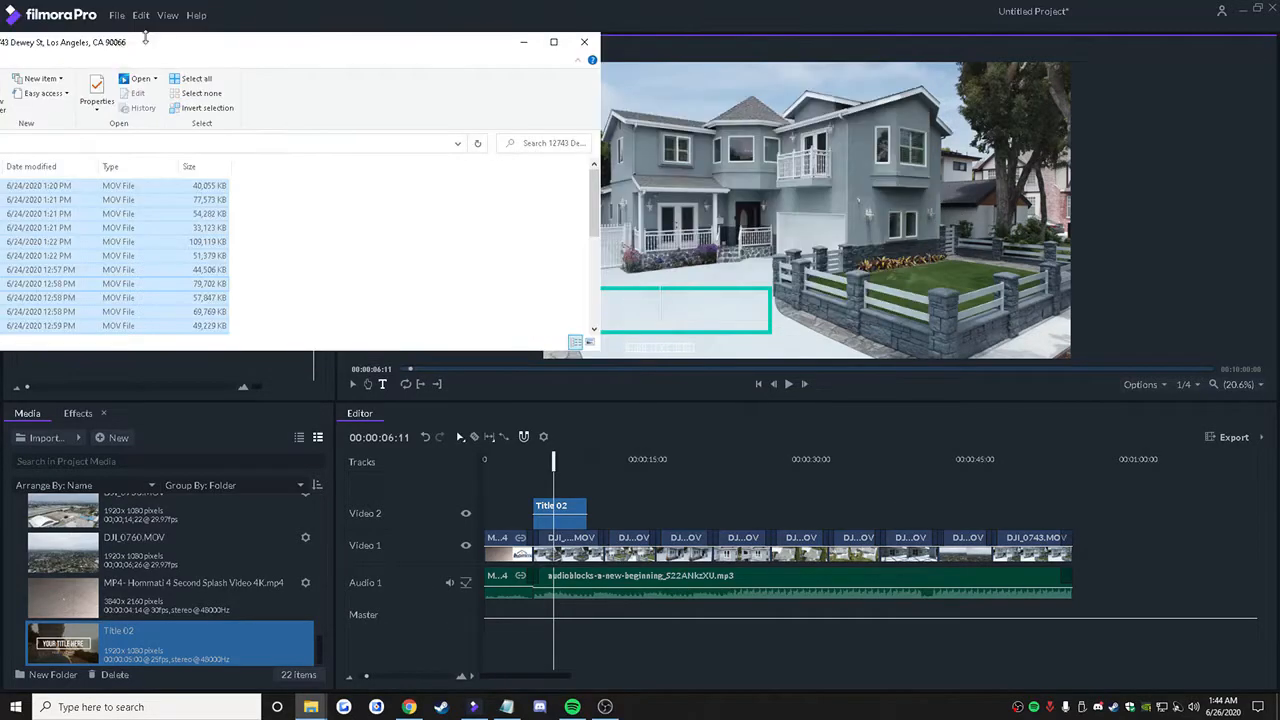
click(510, 6)
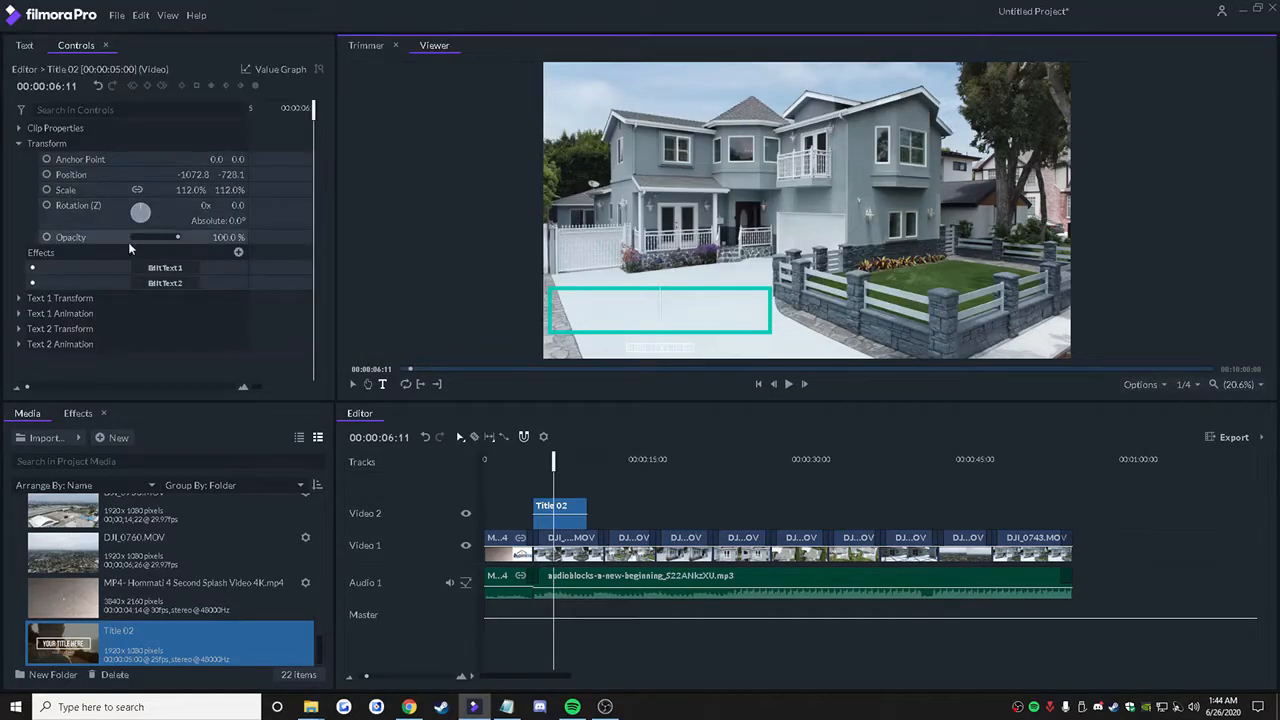
click(179, 270)
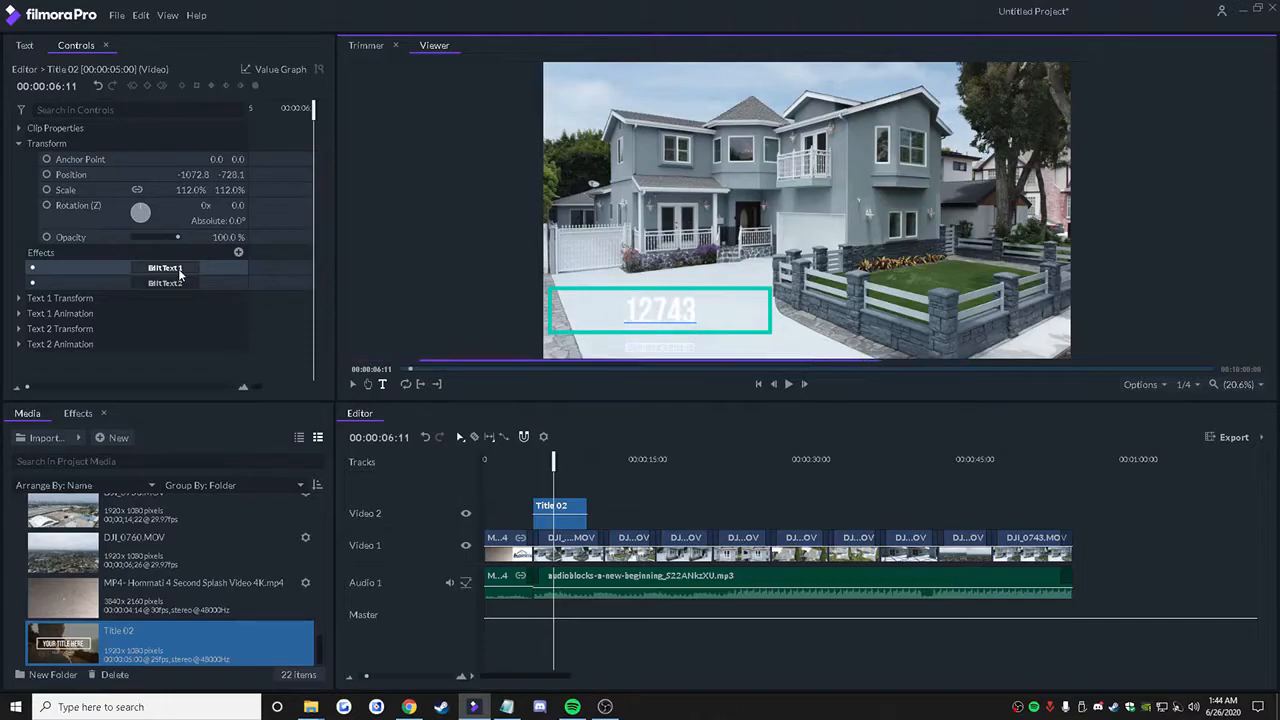
text(DEW)
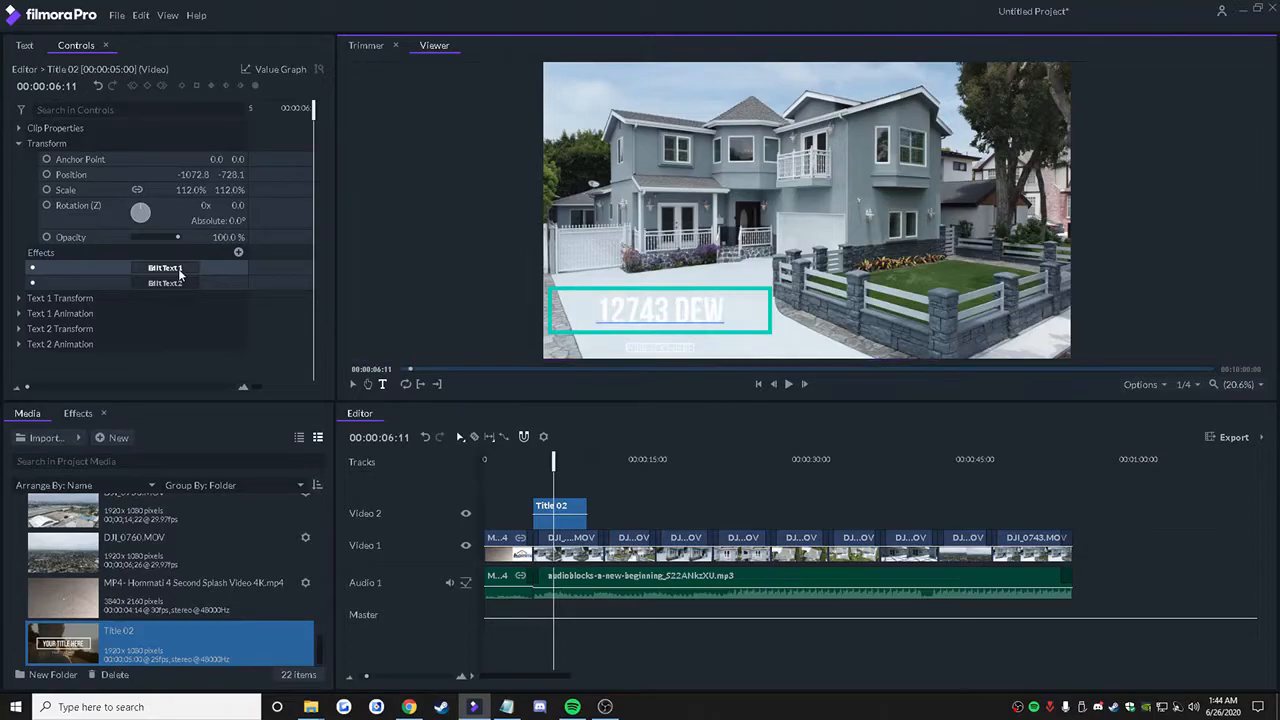
text(EY ST)
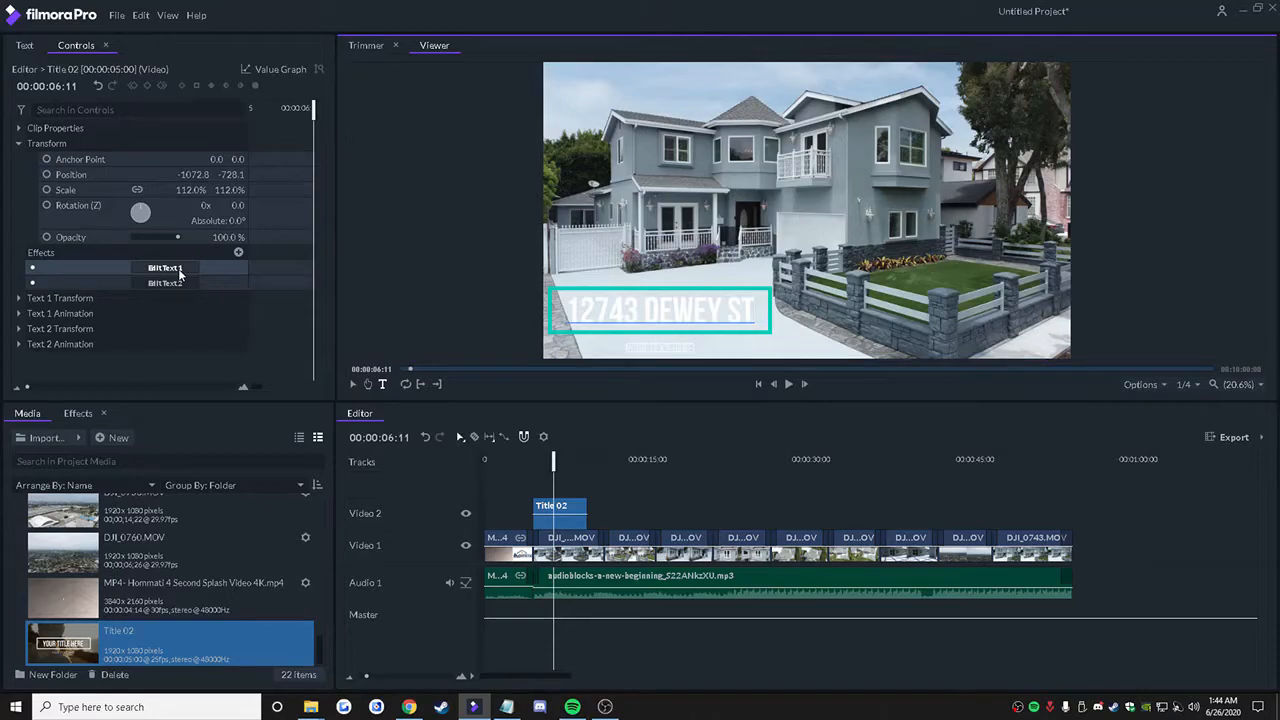
Step: Set the title's second text line to the Regular font style at size 137
click(185, 281)
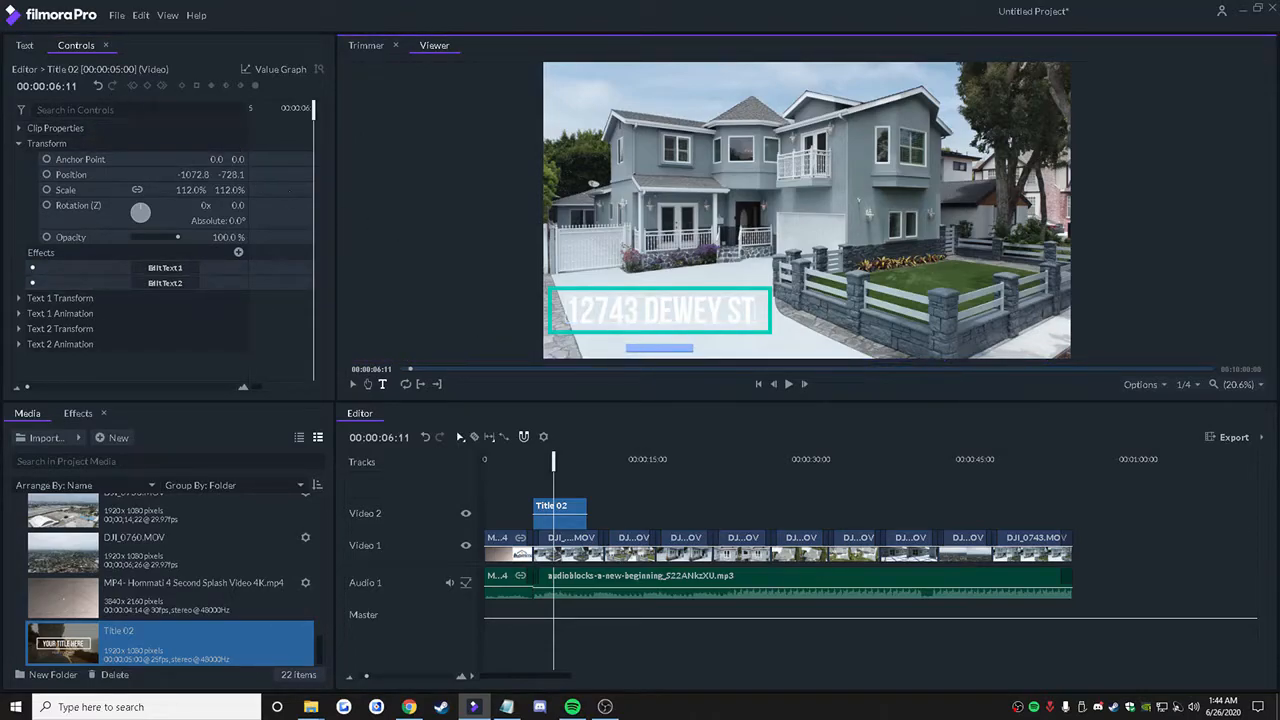
click(23, 47)
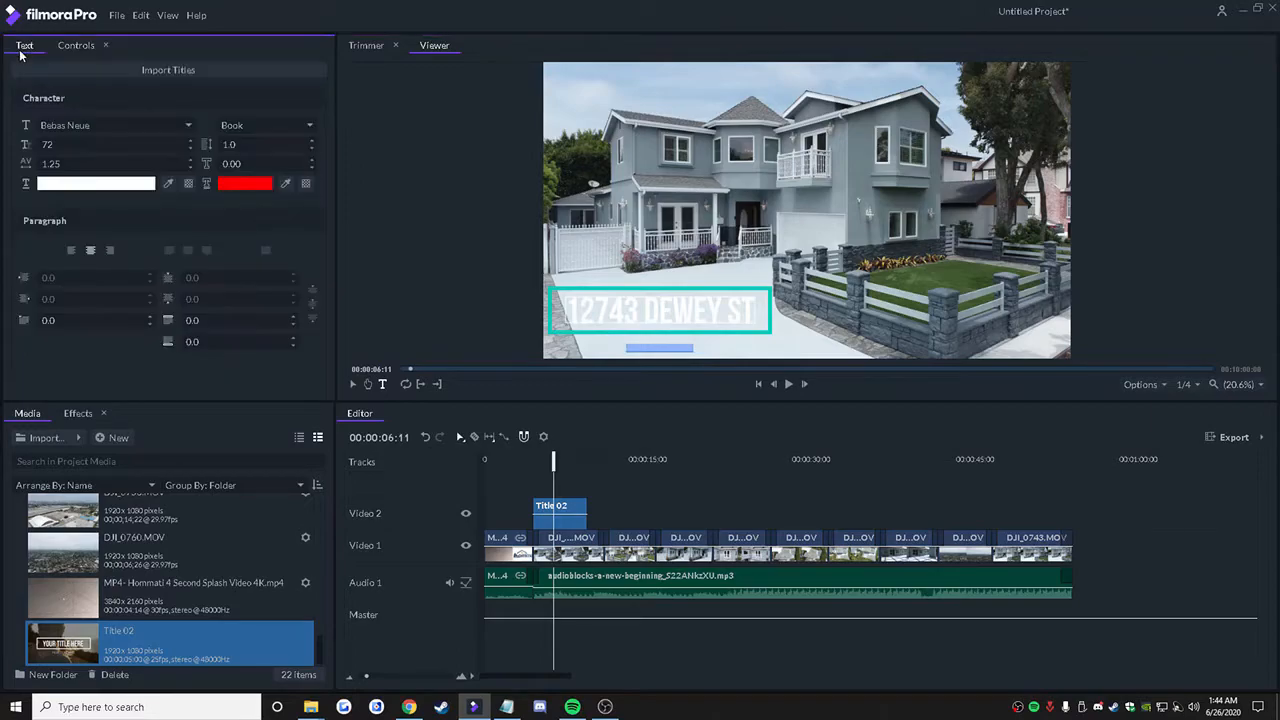
click(250, 125)
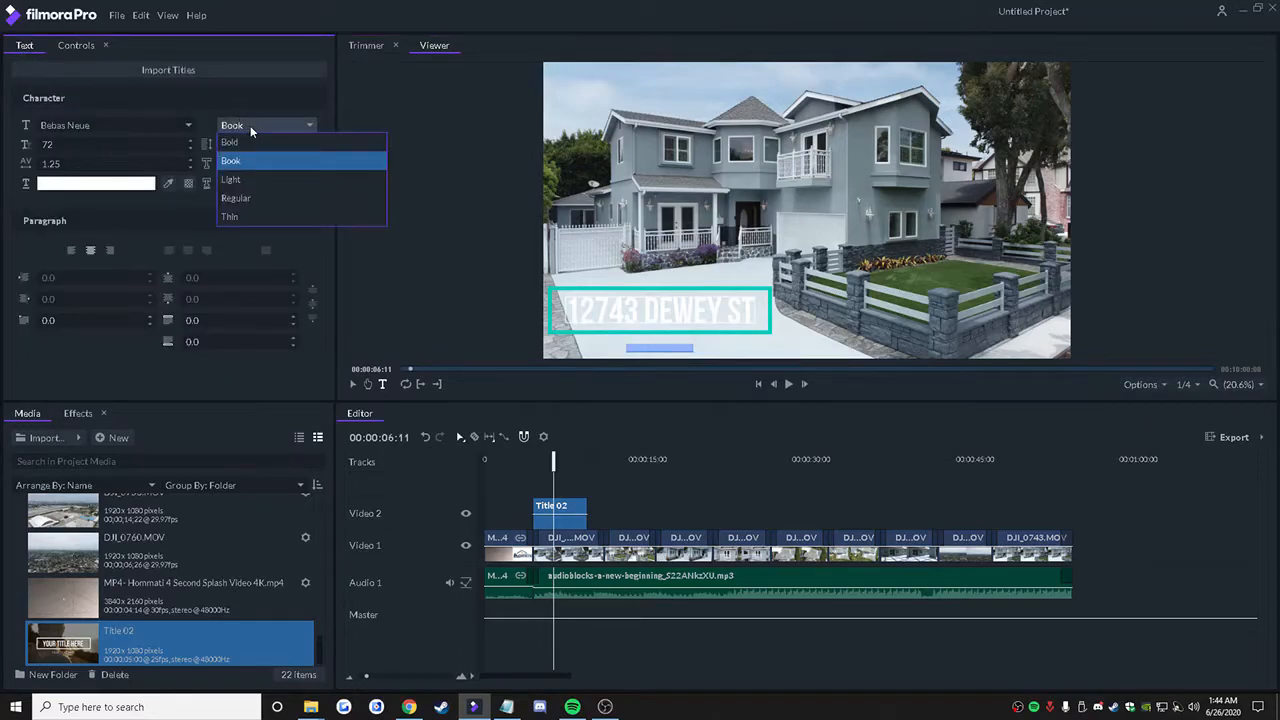
click(240, 198)
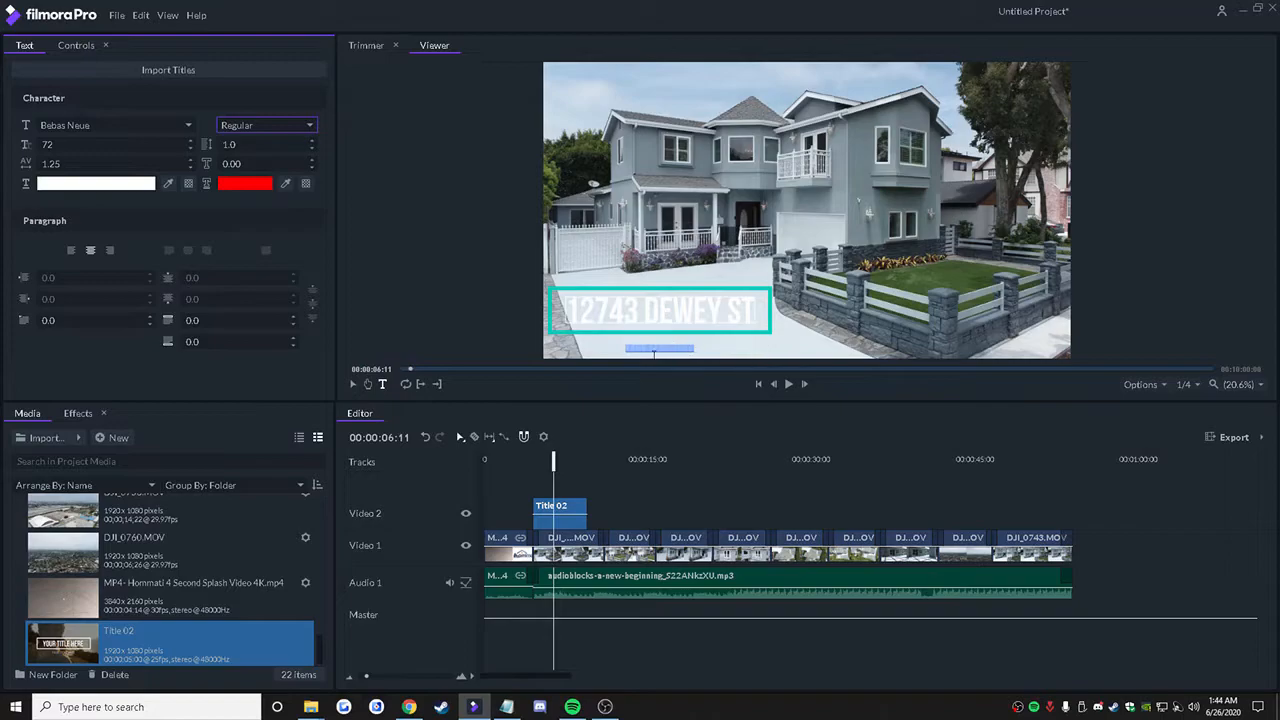
click(47, 144)
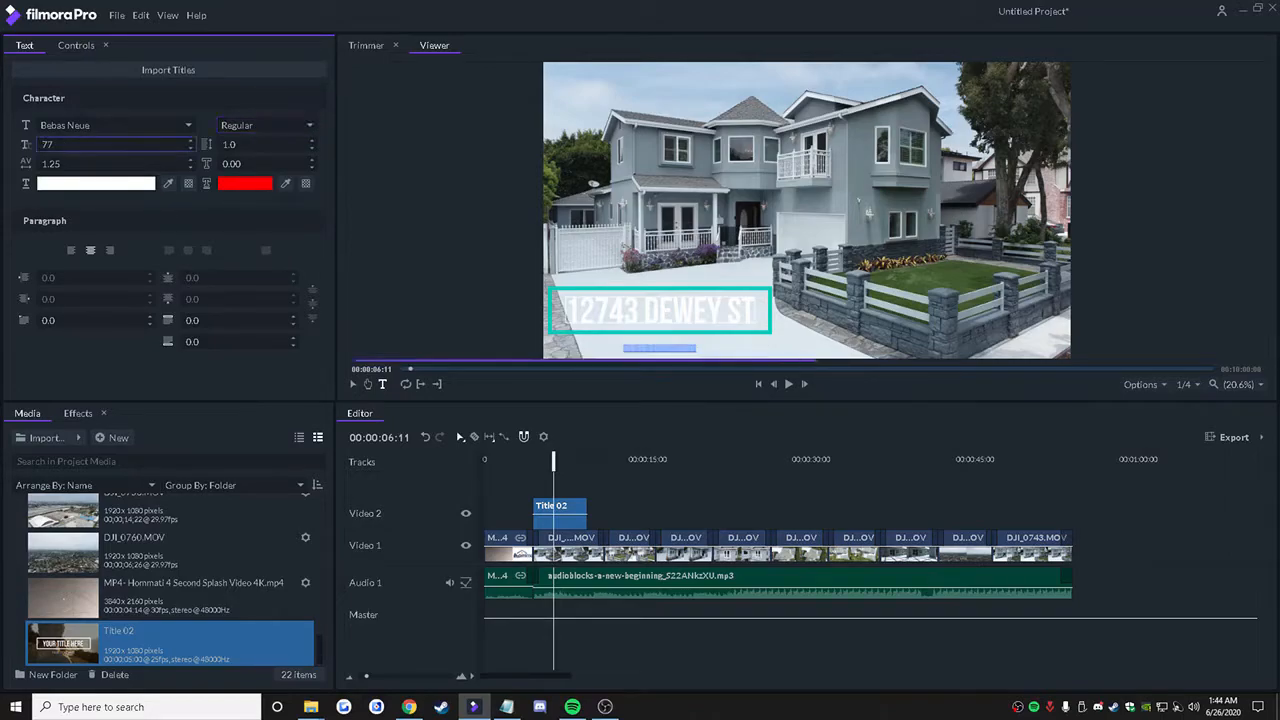
text(137)
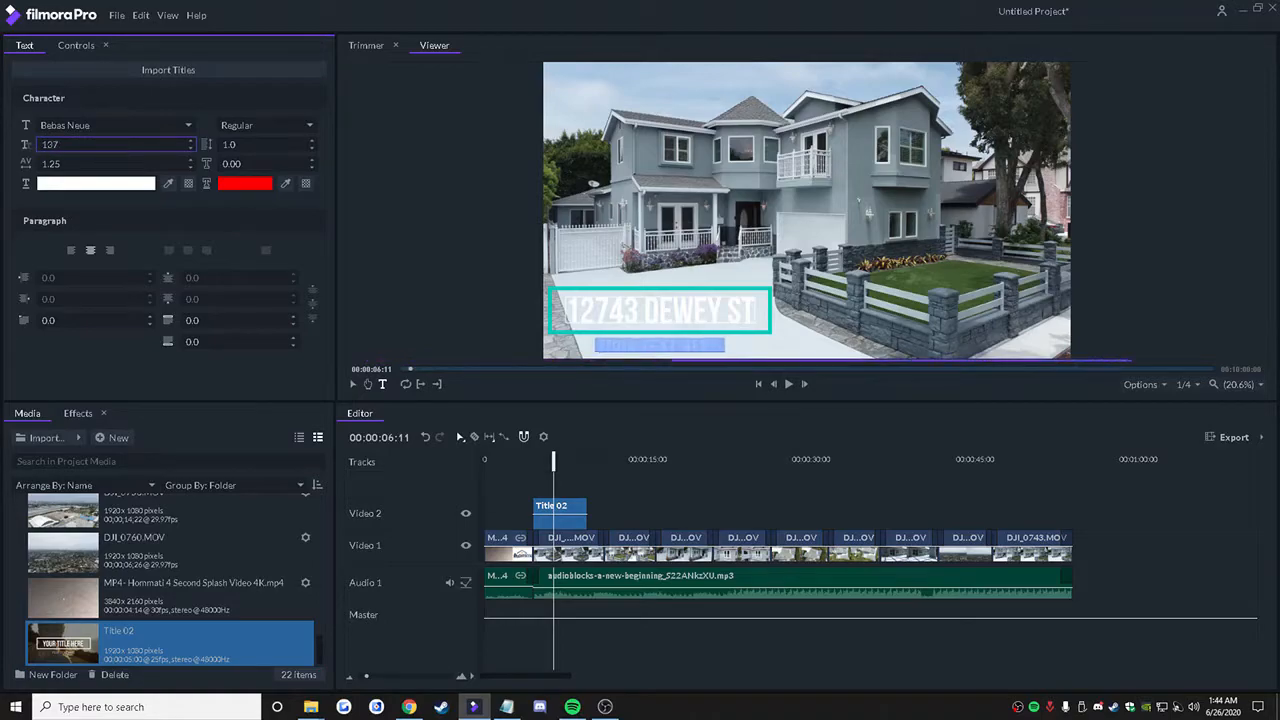
Step: Replace the title's second text line with the property's city, state and ZIP code
click(70, 45)
click(160, 284)
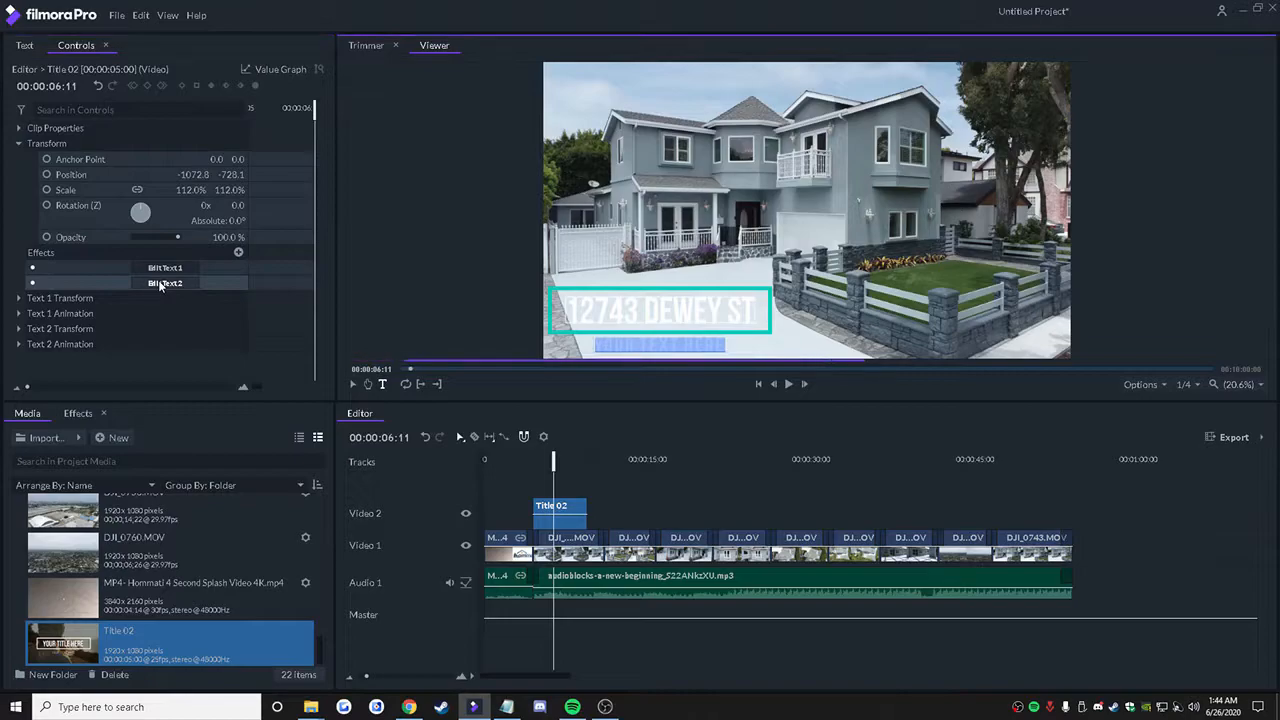
key(BackSpace)
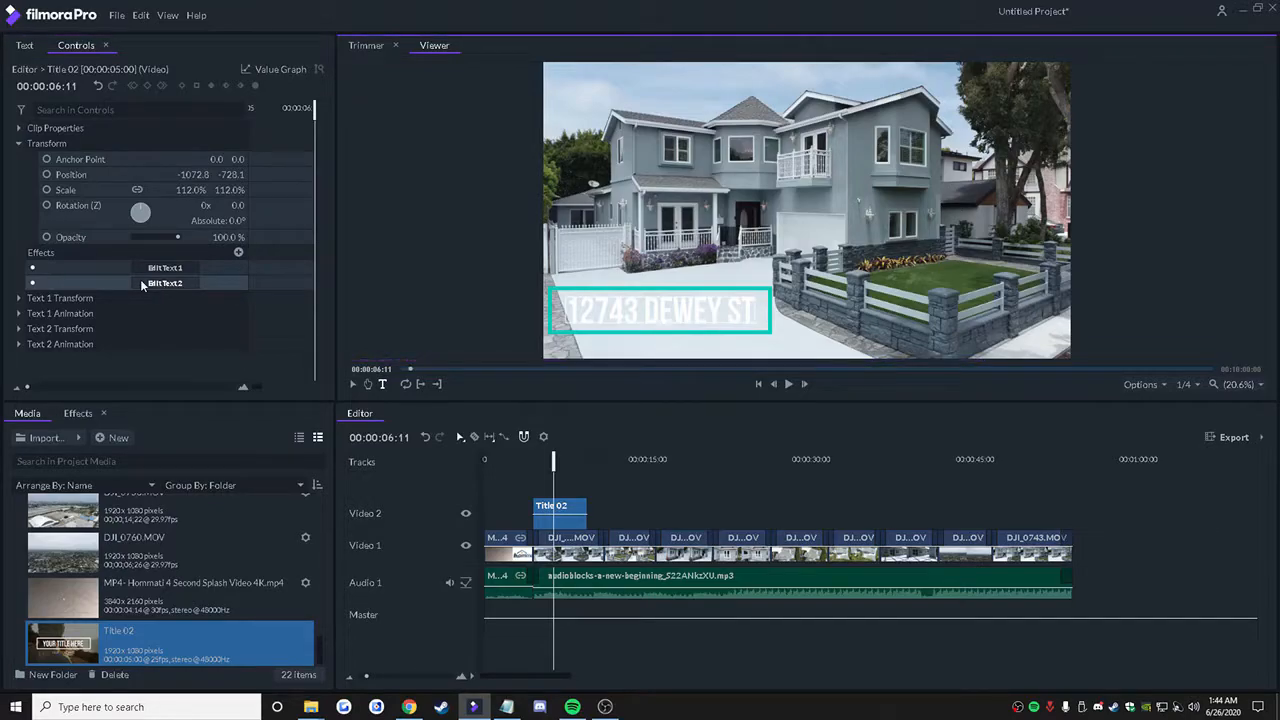
text(LOS)
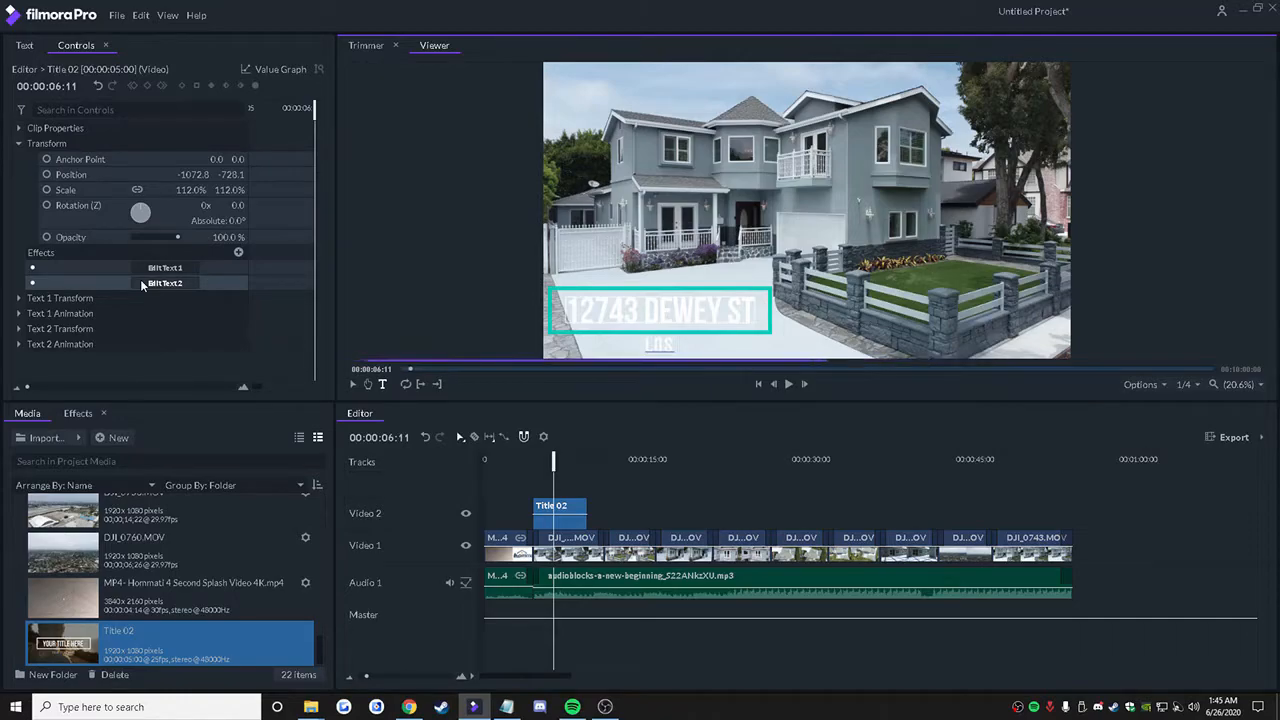
text( ANGELES)
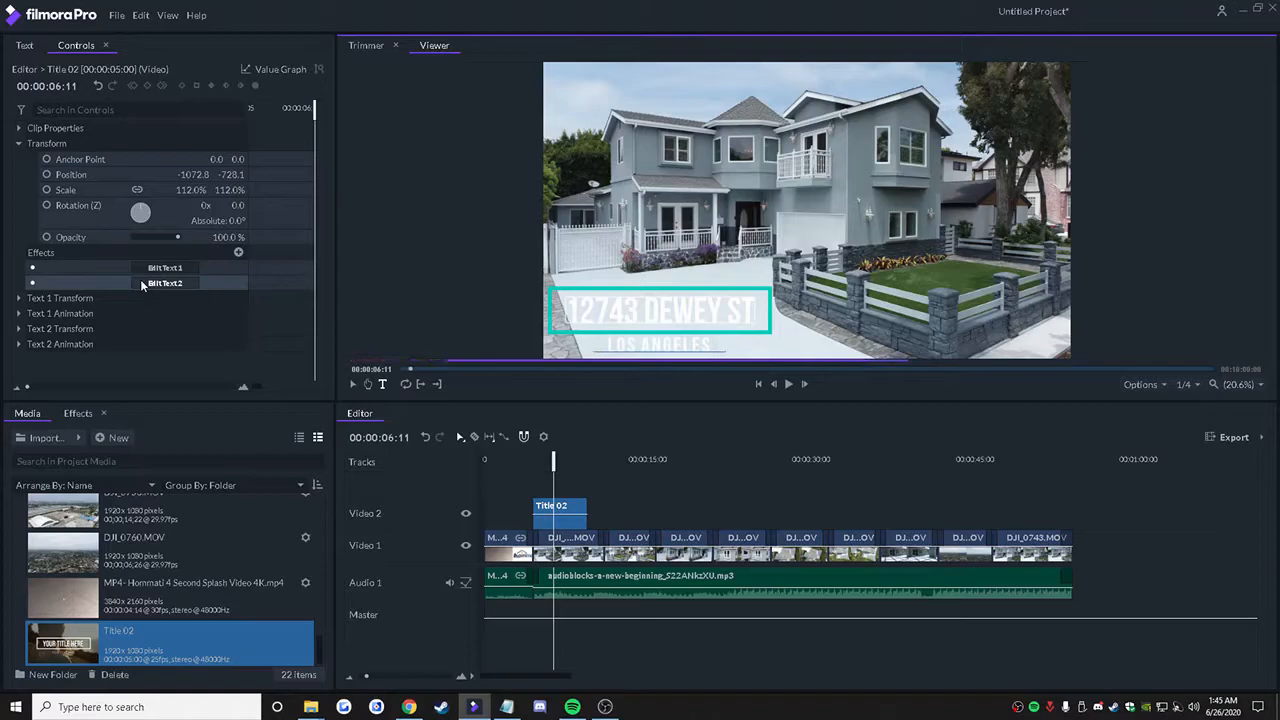
text(, CA)
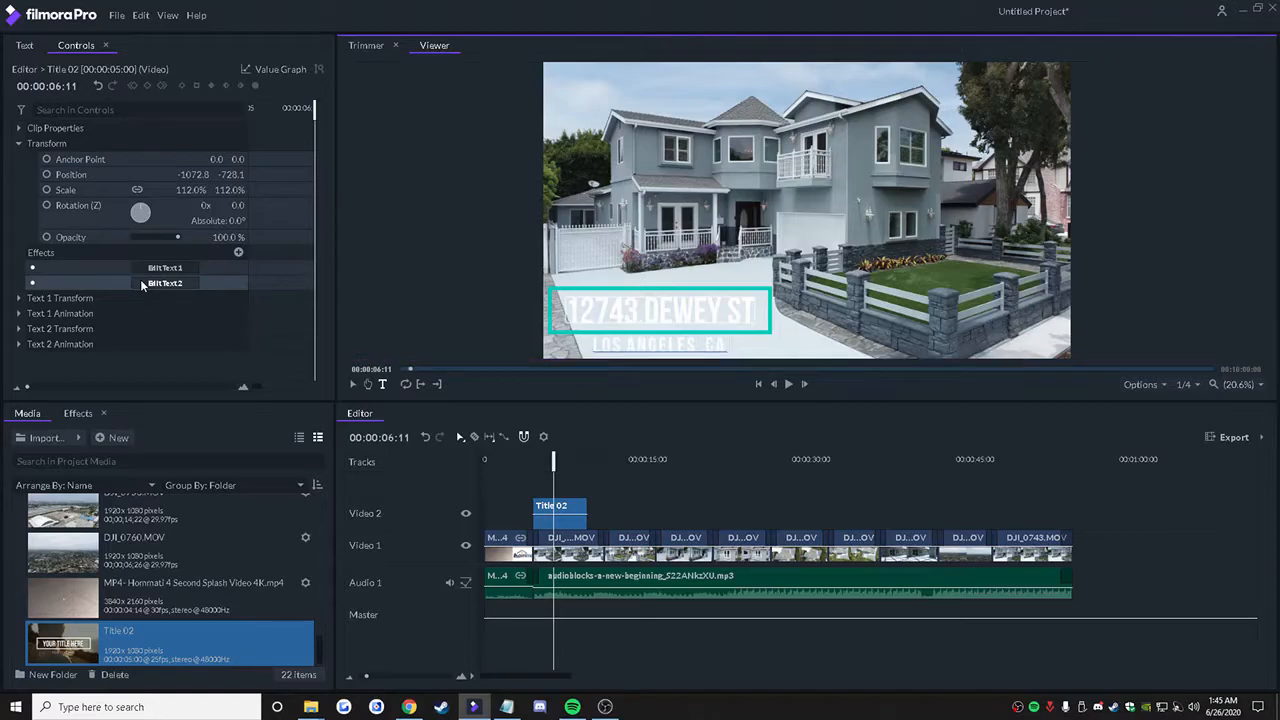
text( 900)
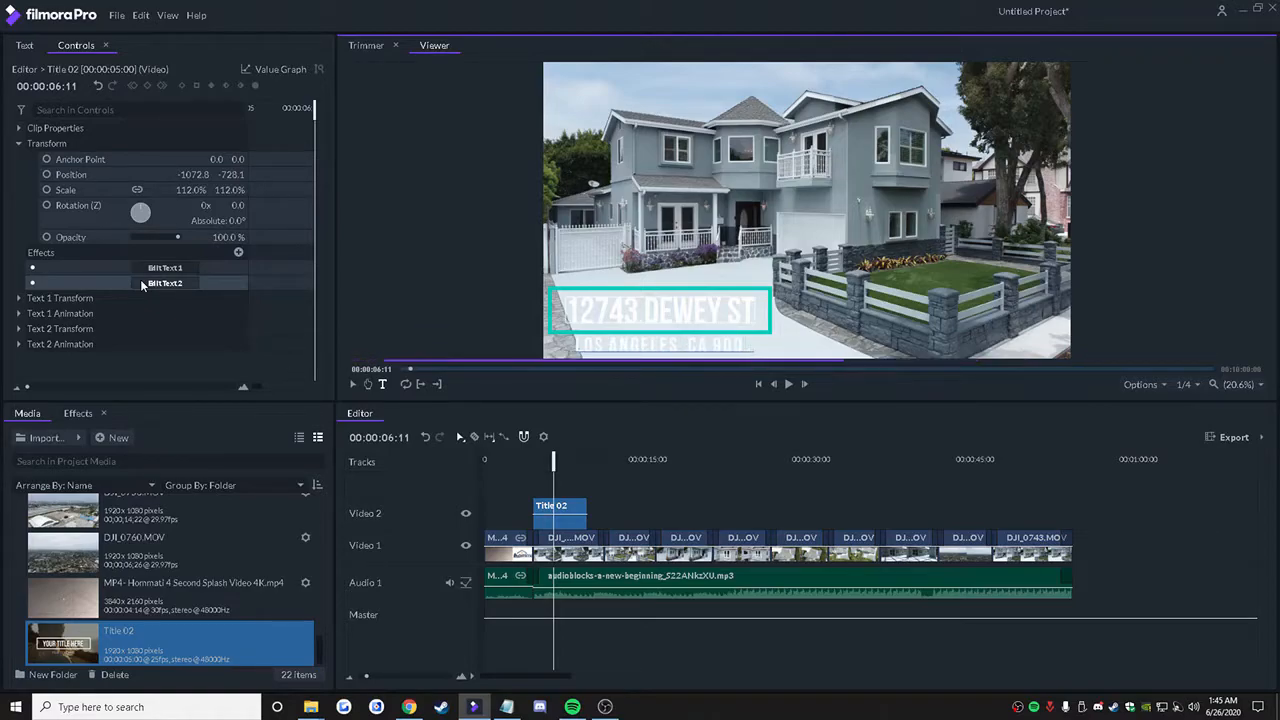
text(66)
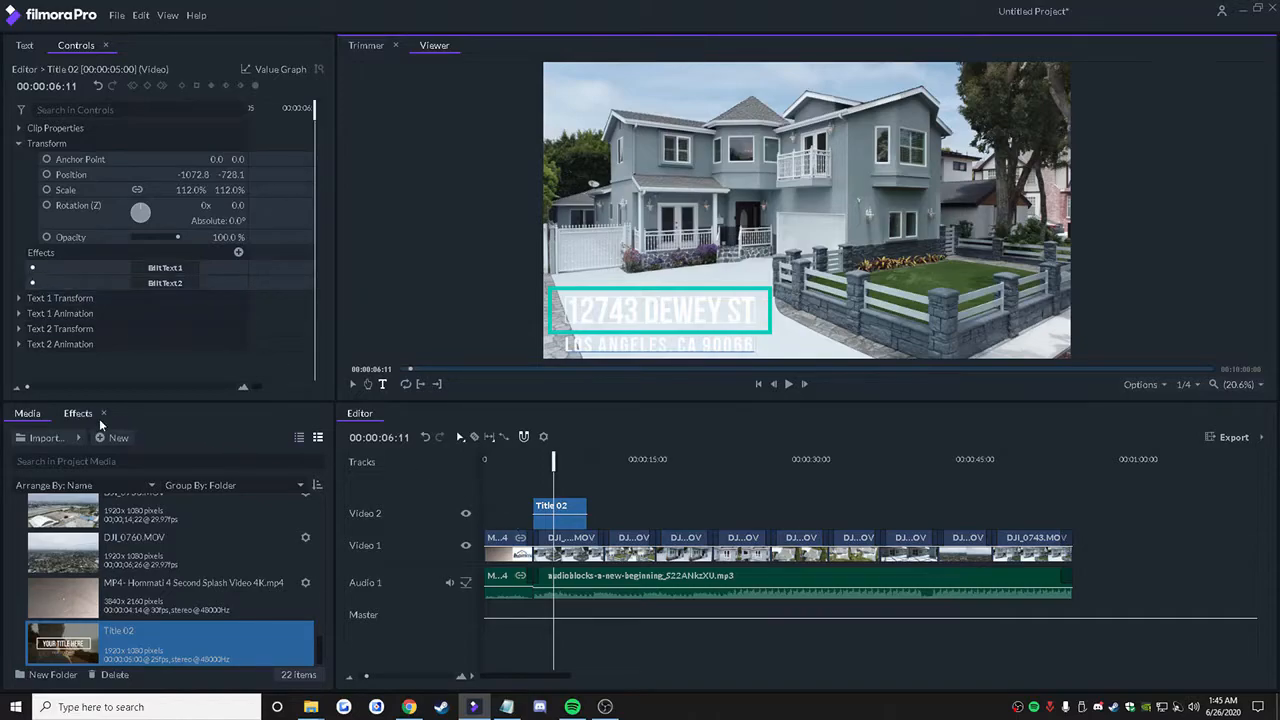
Step: Add a Cross Dissolve transition at the end of Title 02 and move the playhead to 00:00:10:10
click(74, 413)
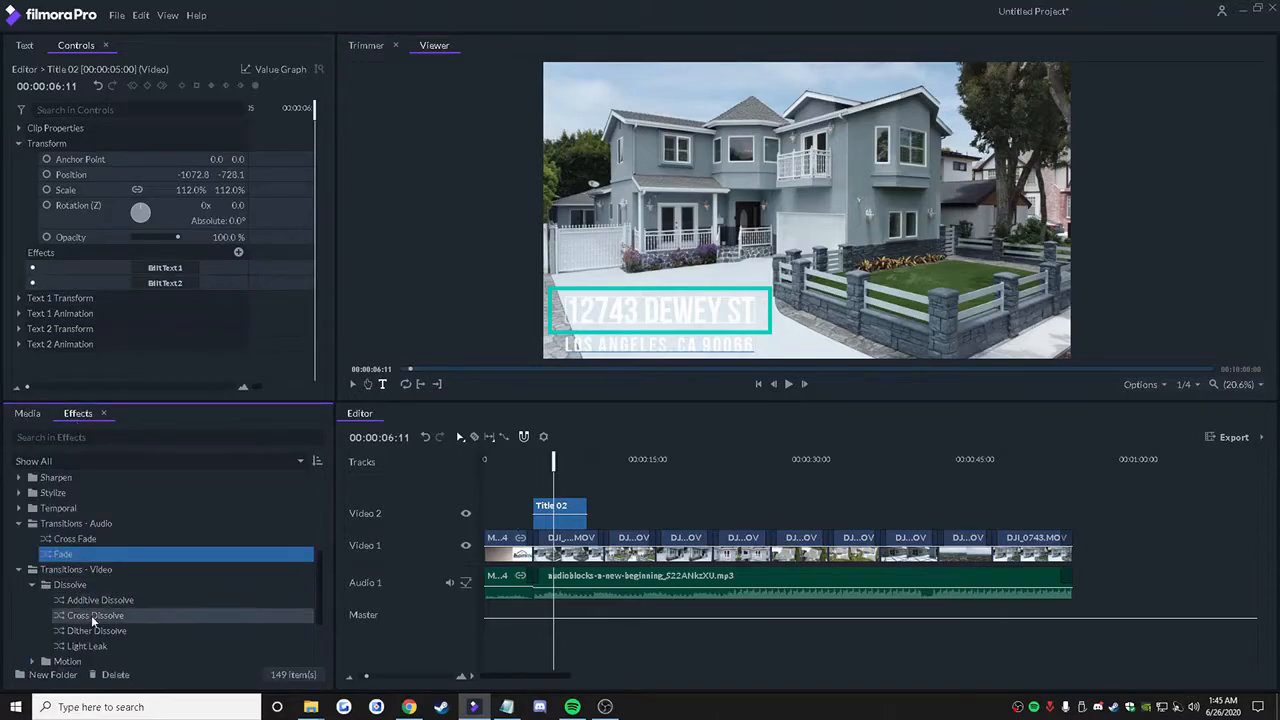
click(88, 615)
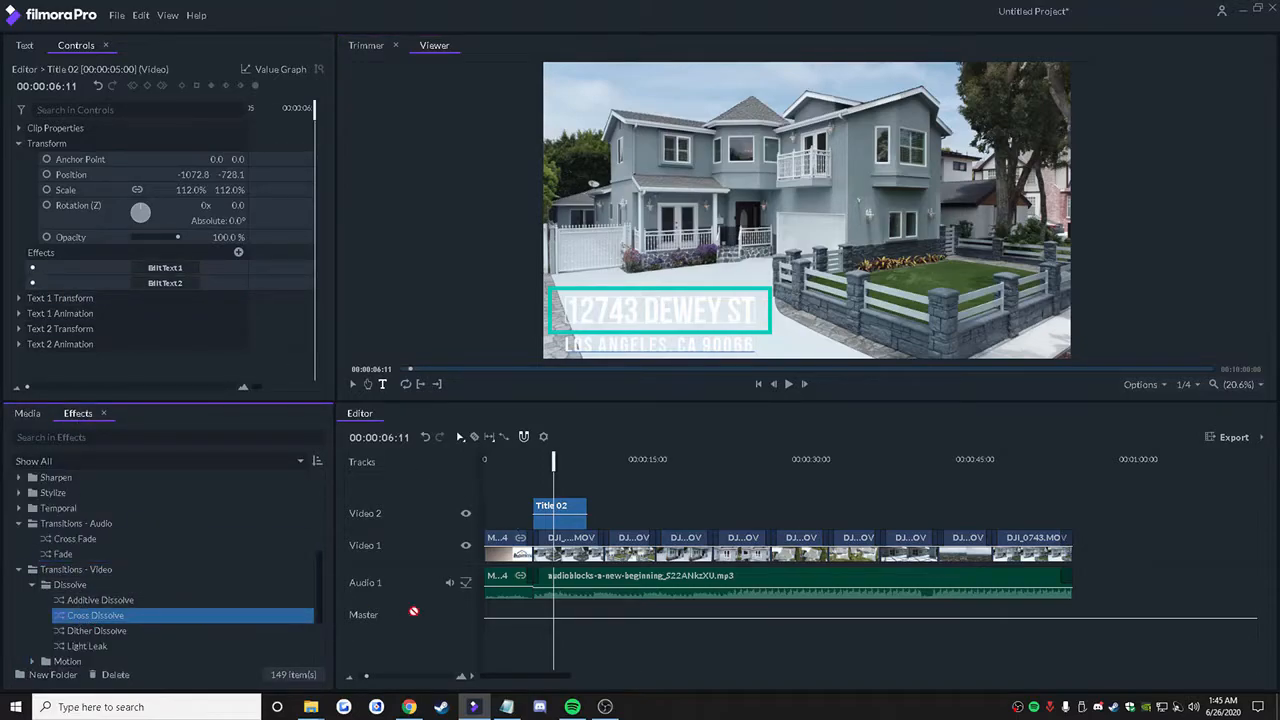
drag(413, 611, 580, 510)
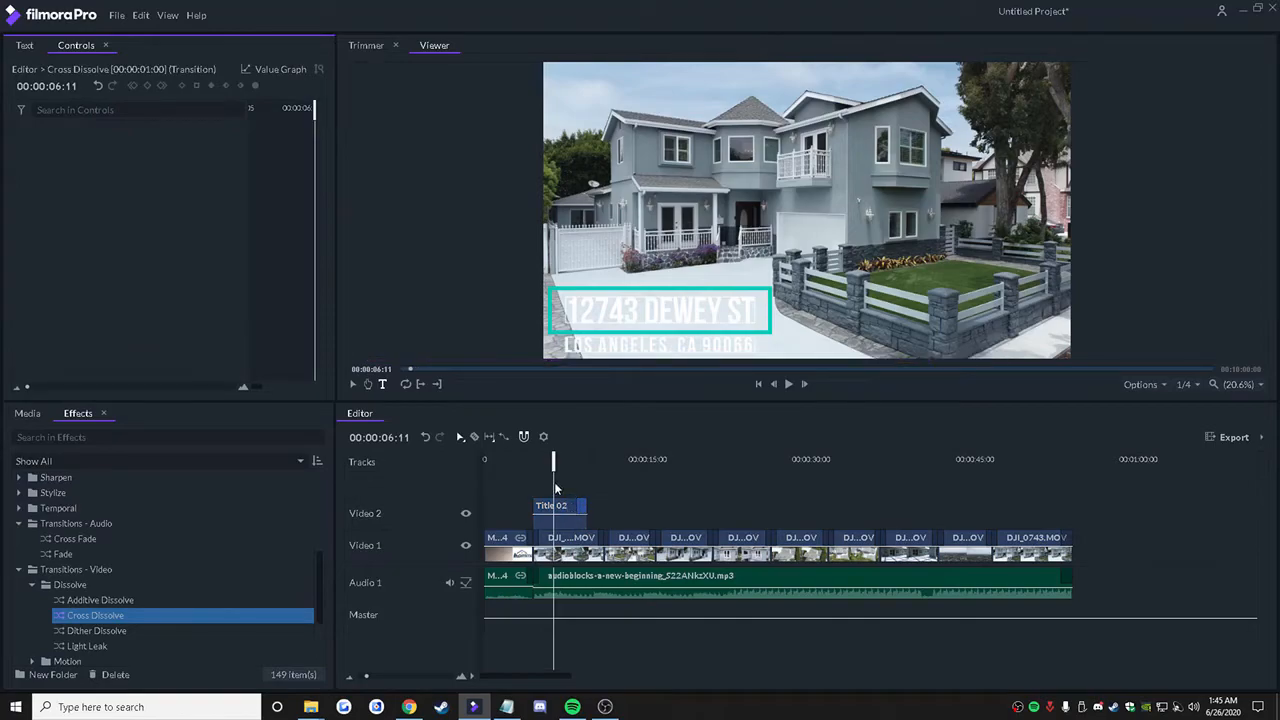
drag(554, 462, 597, 465)
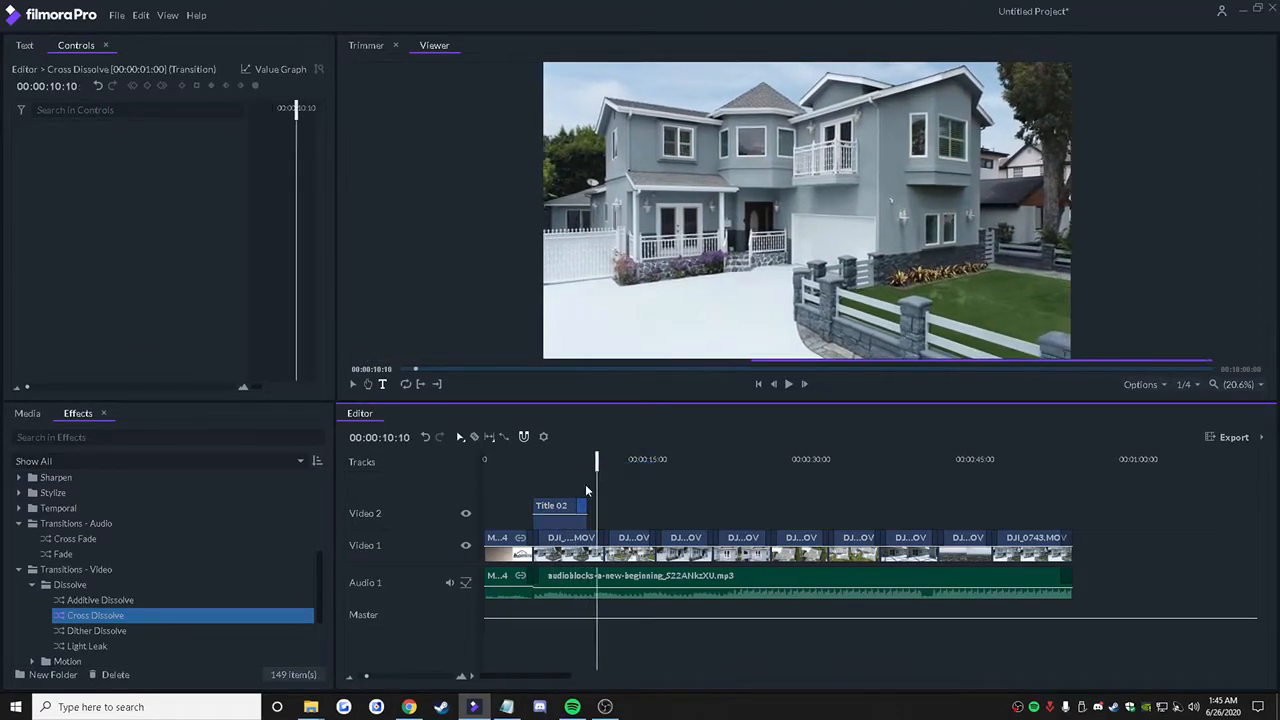
Step: Copy the finished title and paste it on Video 2 above DJI_0743.MOV, aligned with the start of that clip
click(563, 508)
right_click(563, 508)
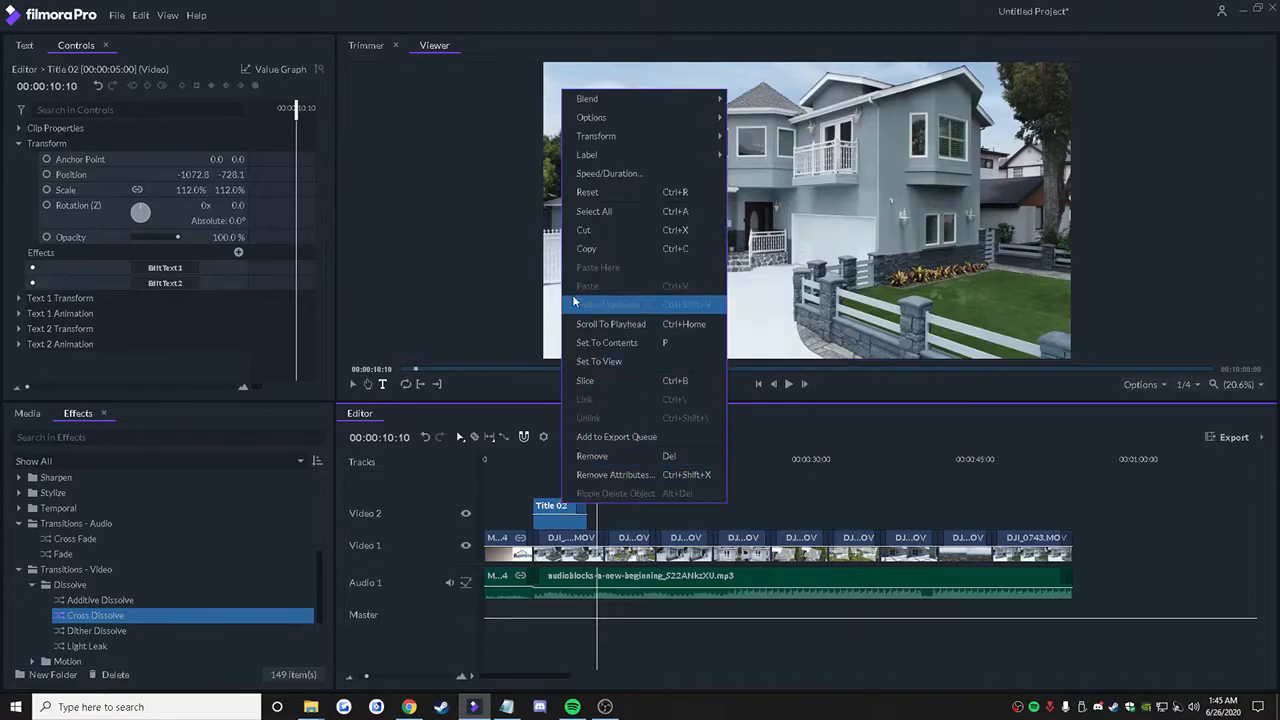
click(604, 257)
click(1008, 452)
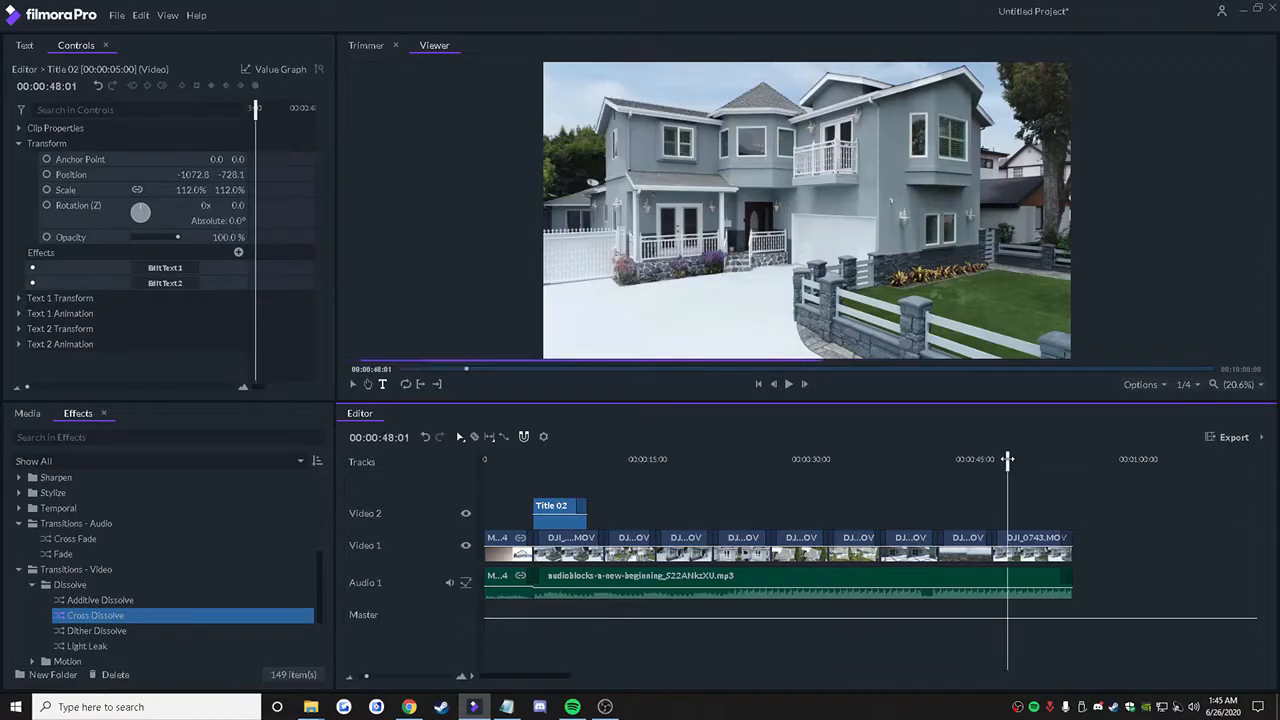
right_click(1017, 511)
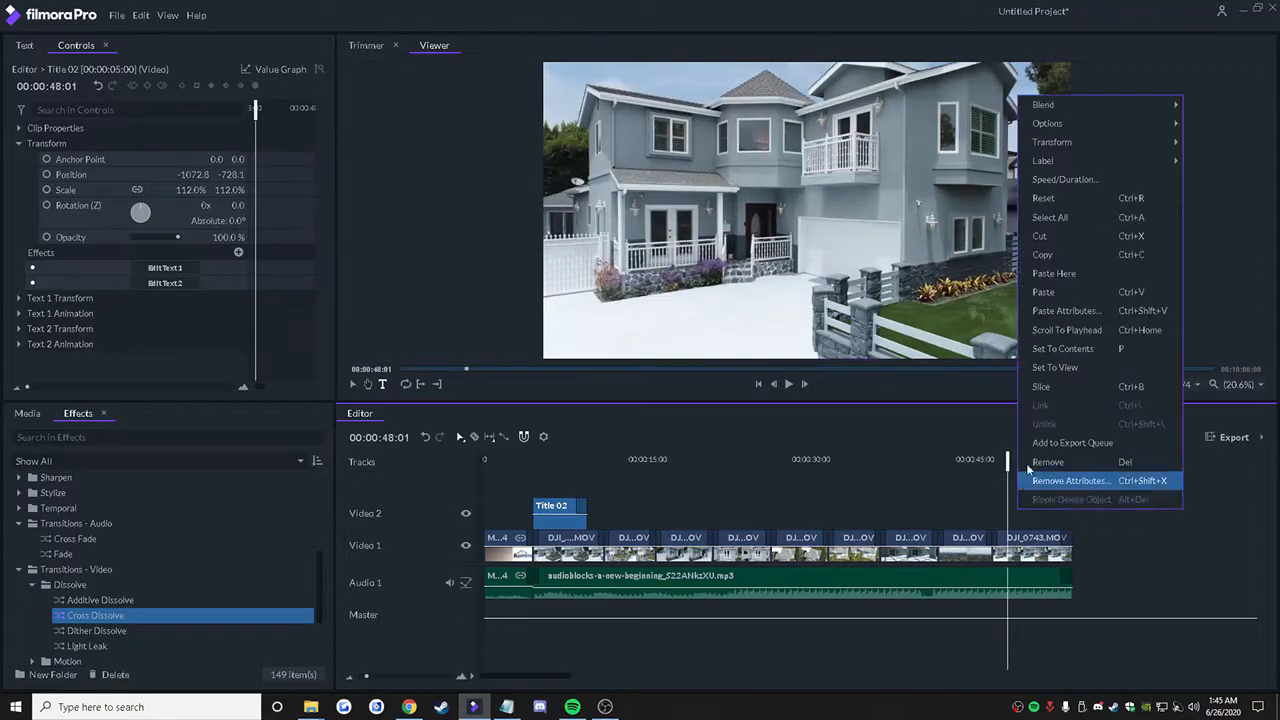
click(1040, 298)
drag(1040, 508, 1025, 508)
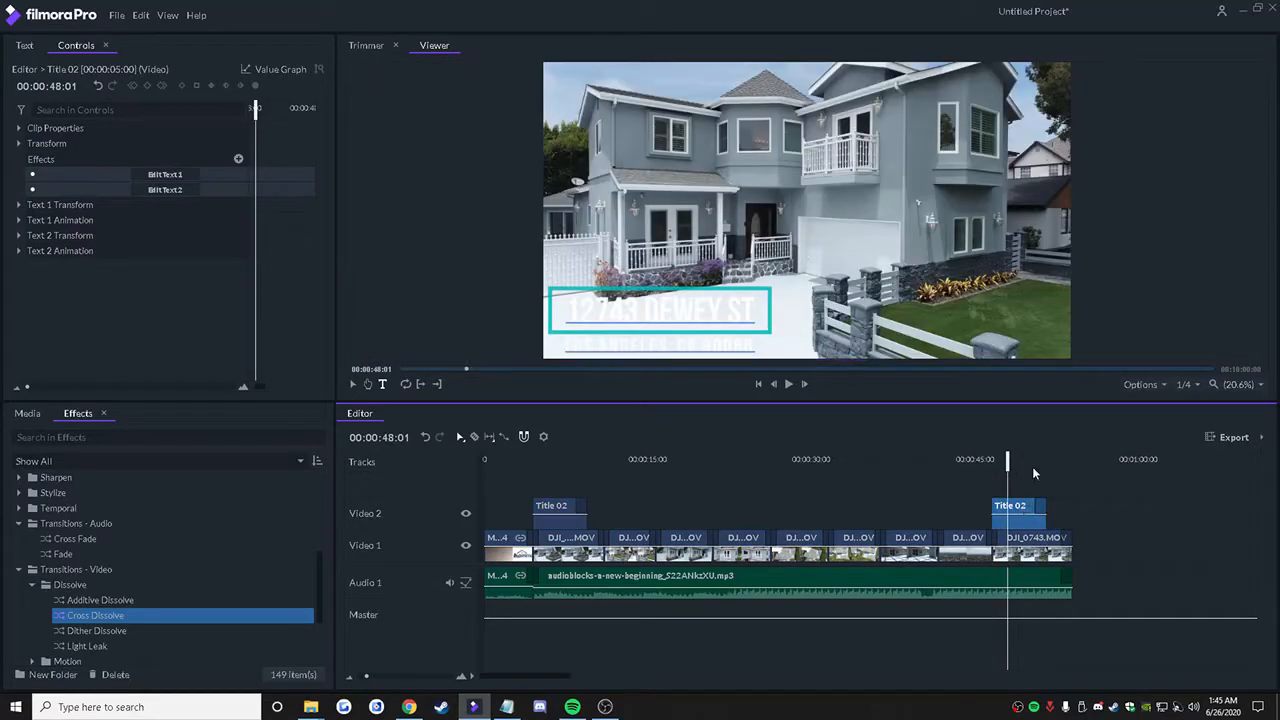
Step: Set the timeline's out point at 00:00:54:21, just past the end of the last clip
drag(1012, 460, 1080, 467)
click(673, 459)
click(1092, 468)
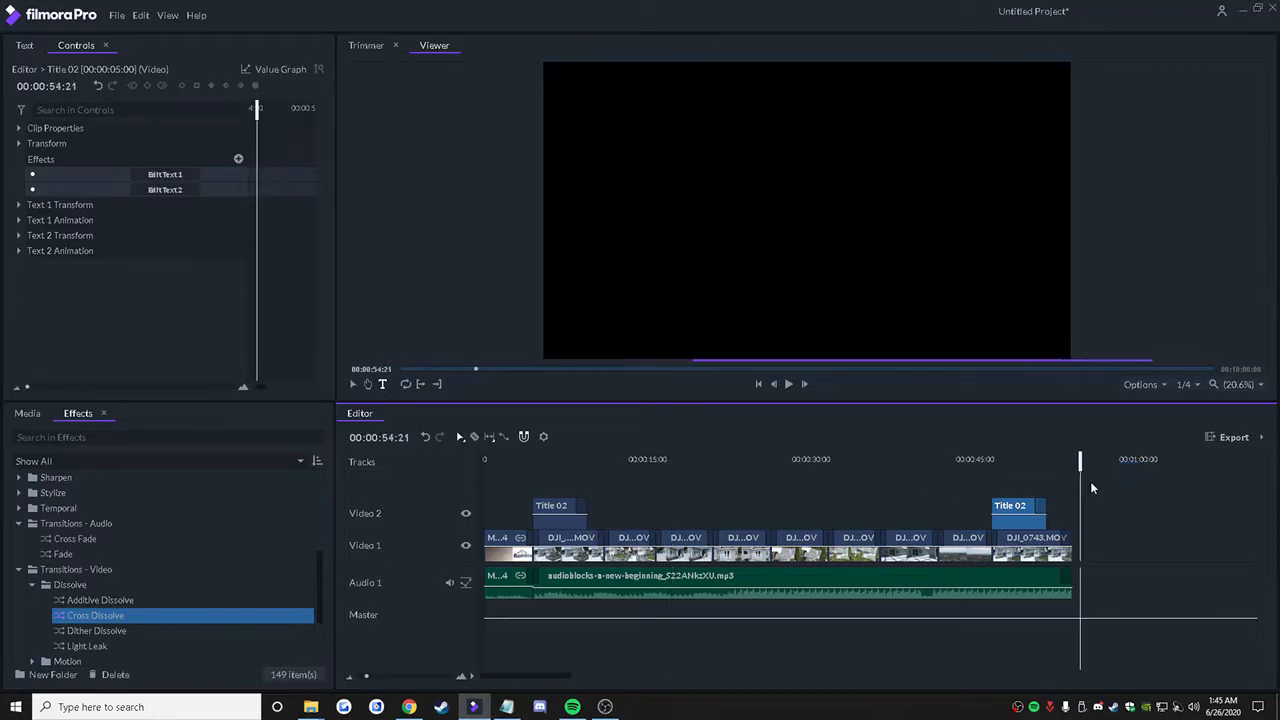
click(439, 385)
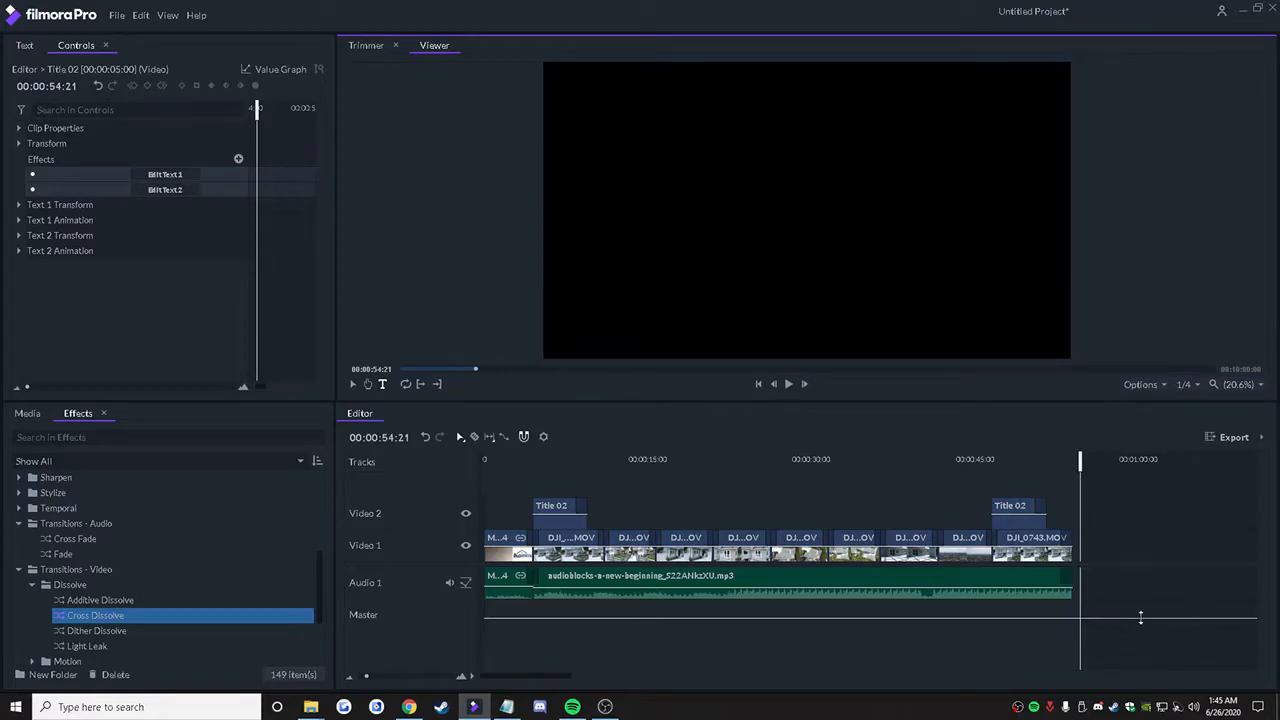
Step: Move the timeline's out point to 00:01:06:06, well past the end of the last clip
drag(1079, 465, 1178, 465)
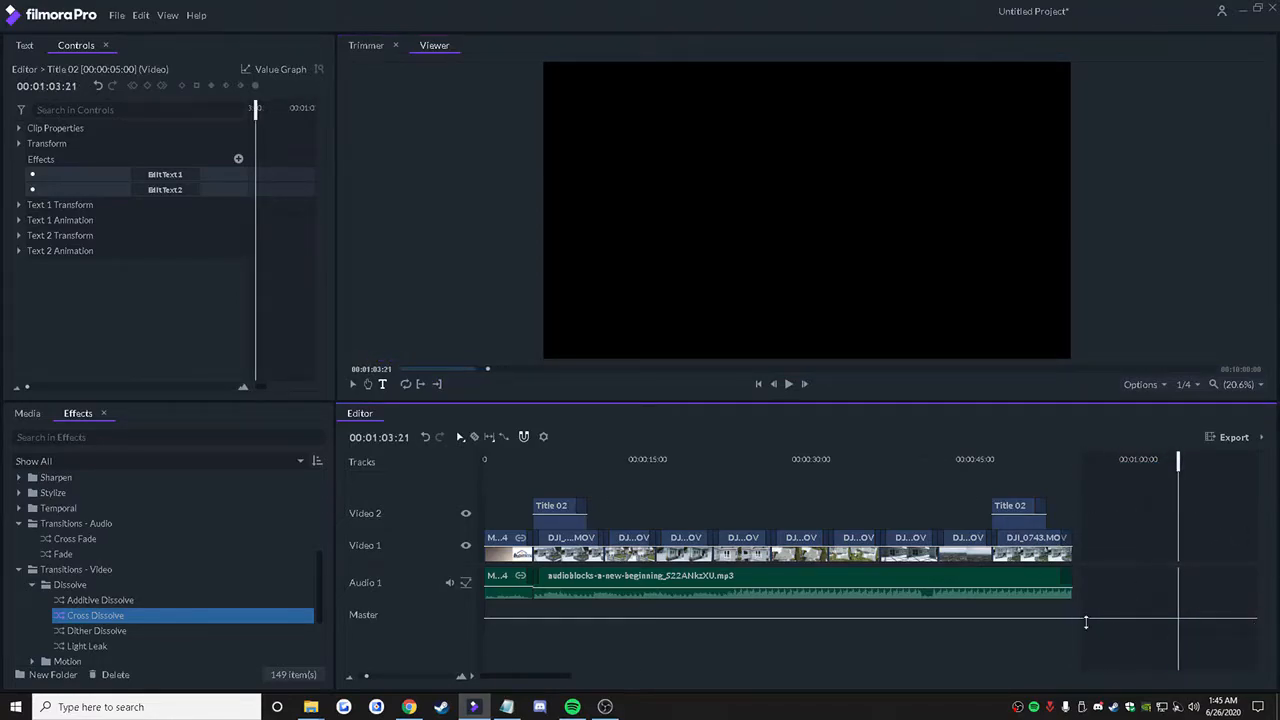
drag(557, 684, 607, 682)
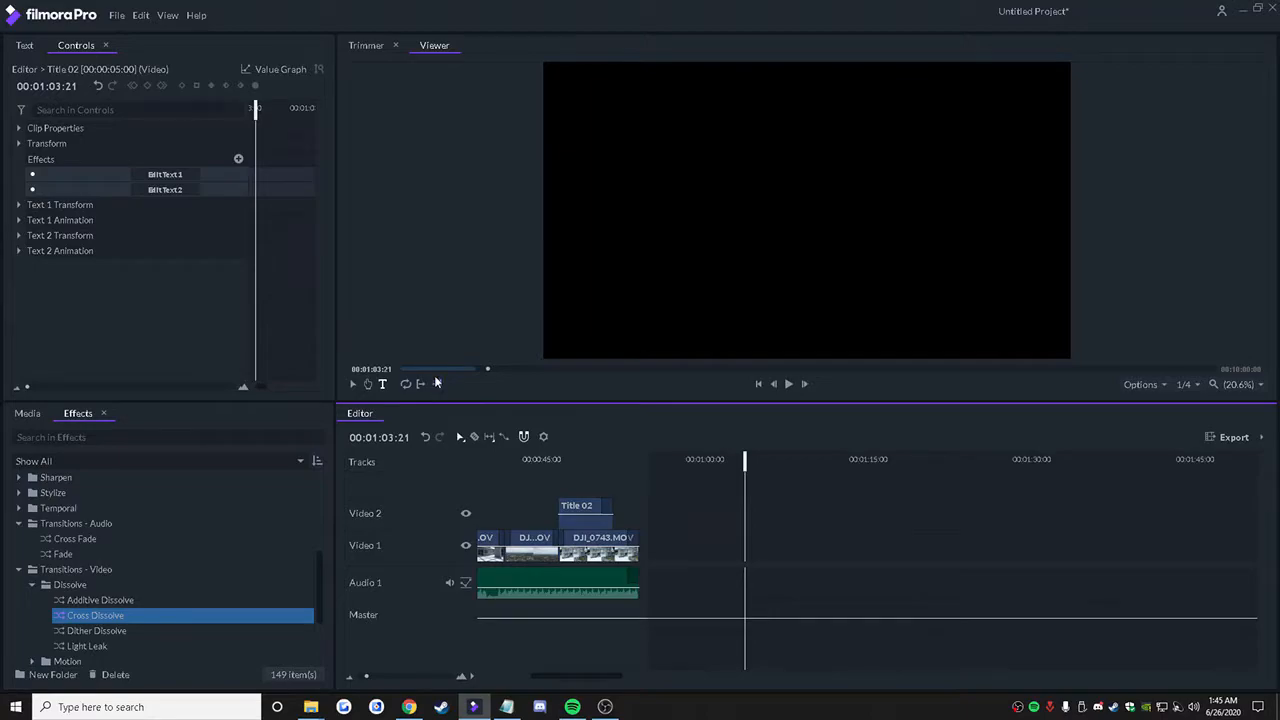
mouse_move(748, 464)
mouse_down()
mouse_move(677, 463)
mouse_move(771, 463)
mouse_up()
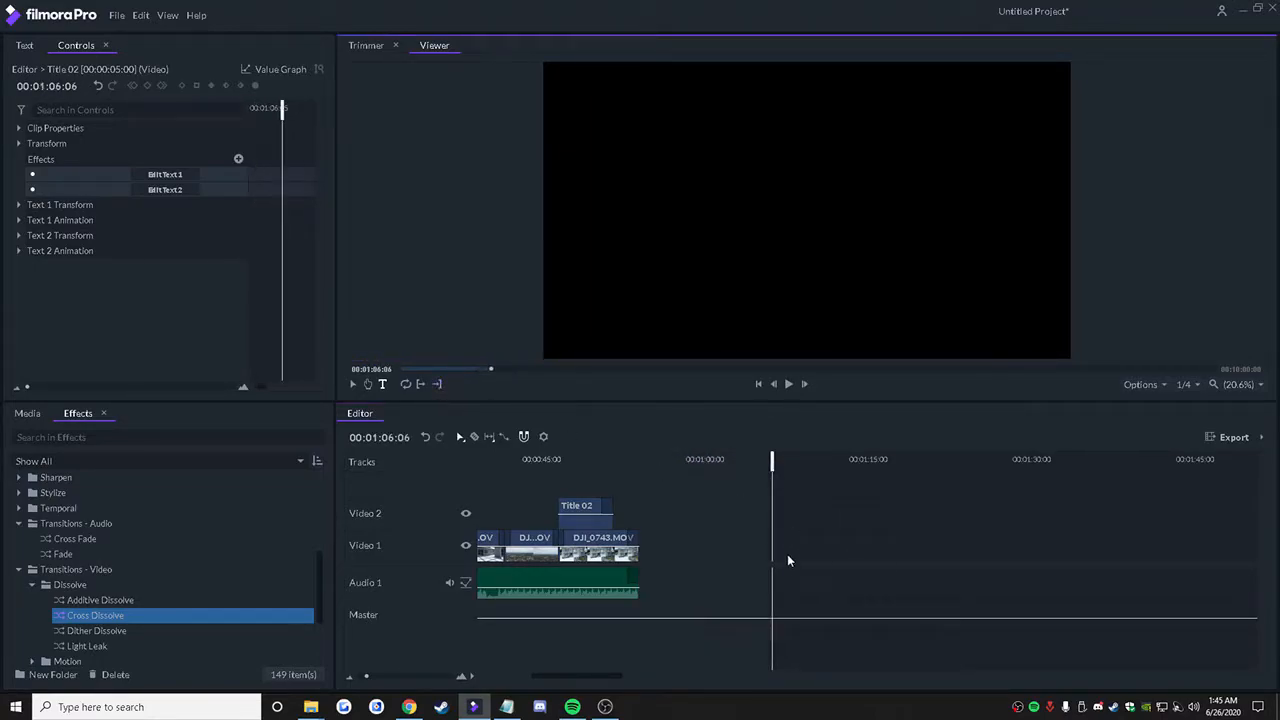
Step: Bring the timeline's out point back to 00:00:54:12, right after the end of the last clip
drag(785, 565, 768, 527)
drag(866, 492, 740, 488)
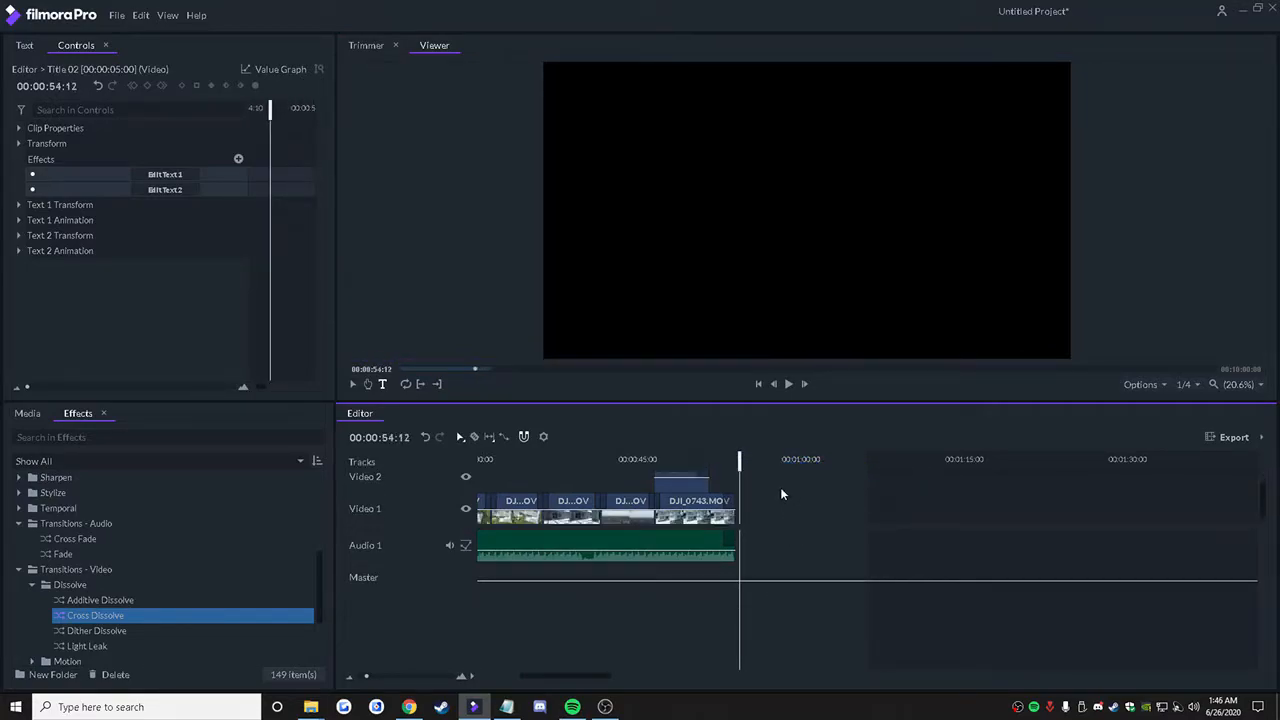
drag(795, 528, 809, 562)
drag(869, 461, 868, 461)
click(437, 387)
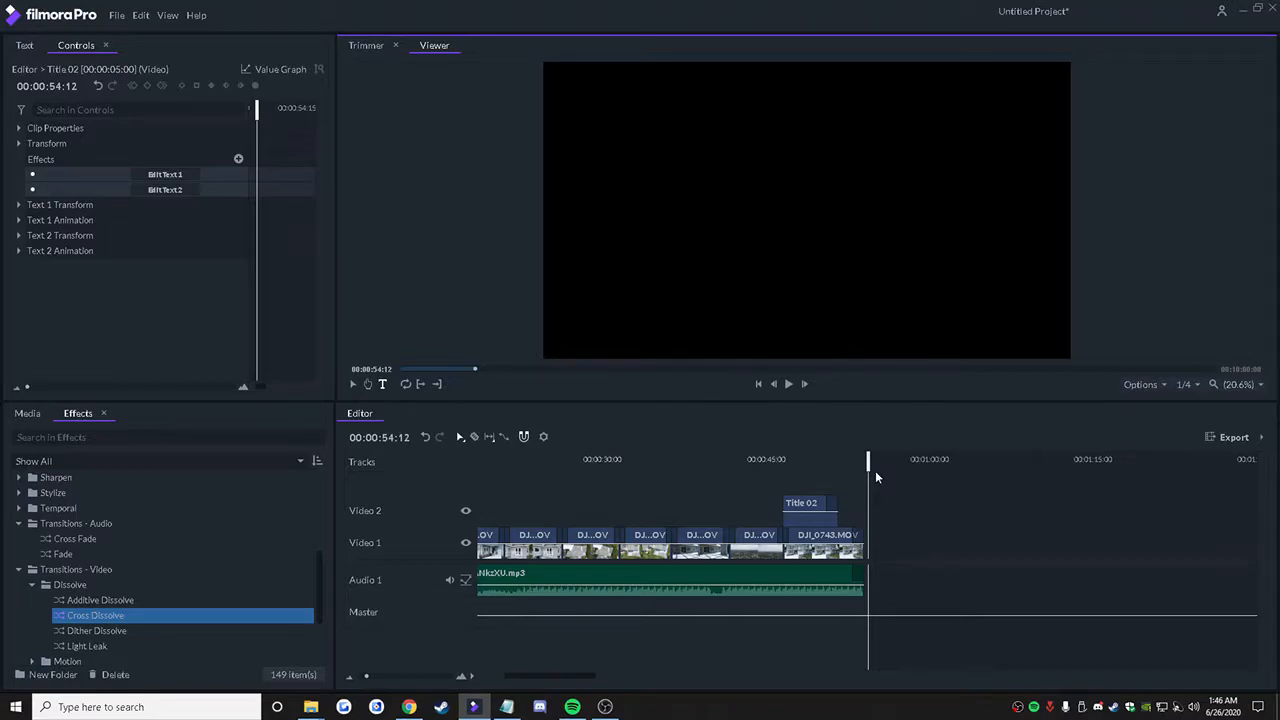
Step: Copy the name of the property's address folder on the desktop, then return to the project
drag(670, 20, 700, 541)
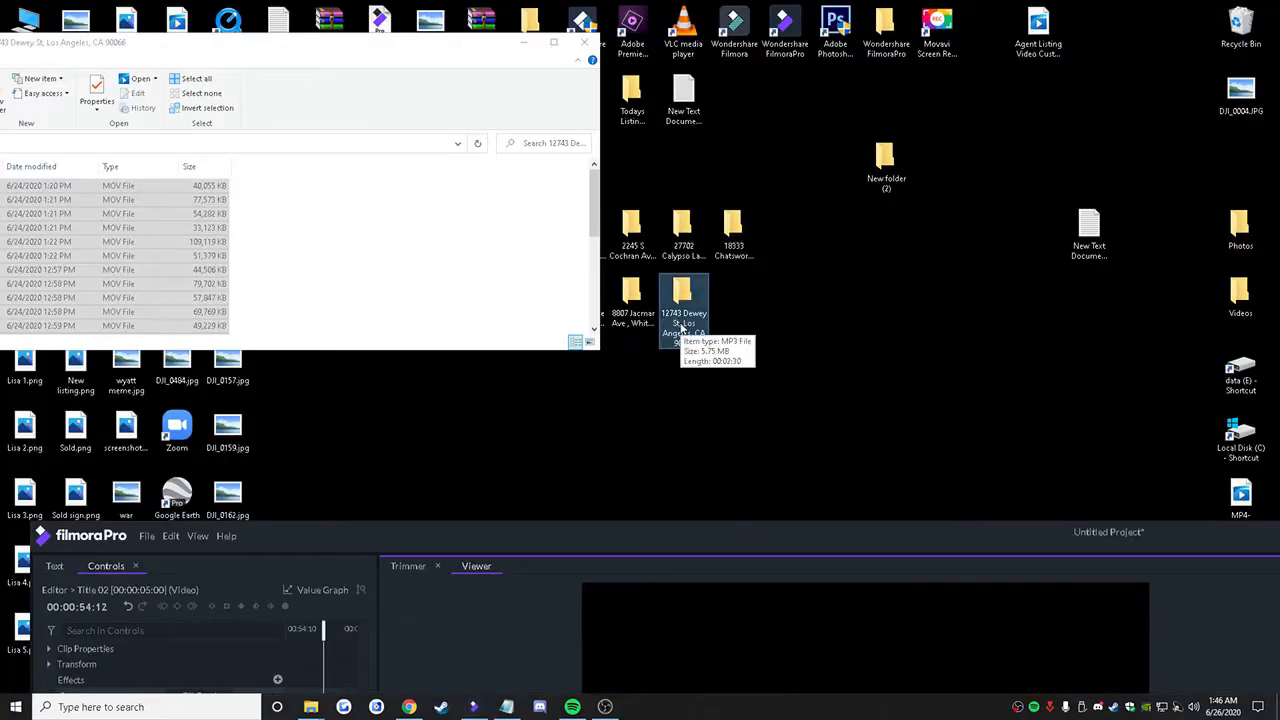
click(681, 326)
right_click(681, 326)
key(ctrl+c)
click(711, 366)
drag(747, 529, 779, 19)
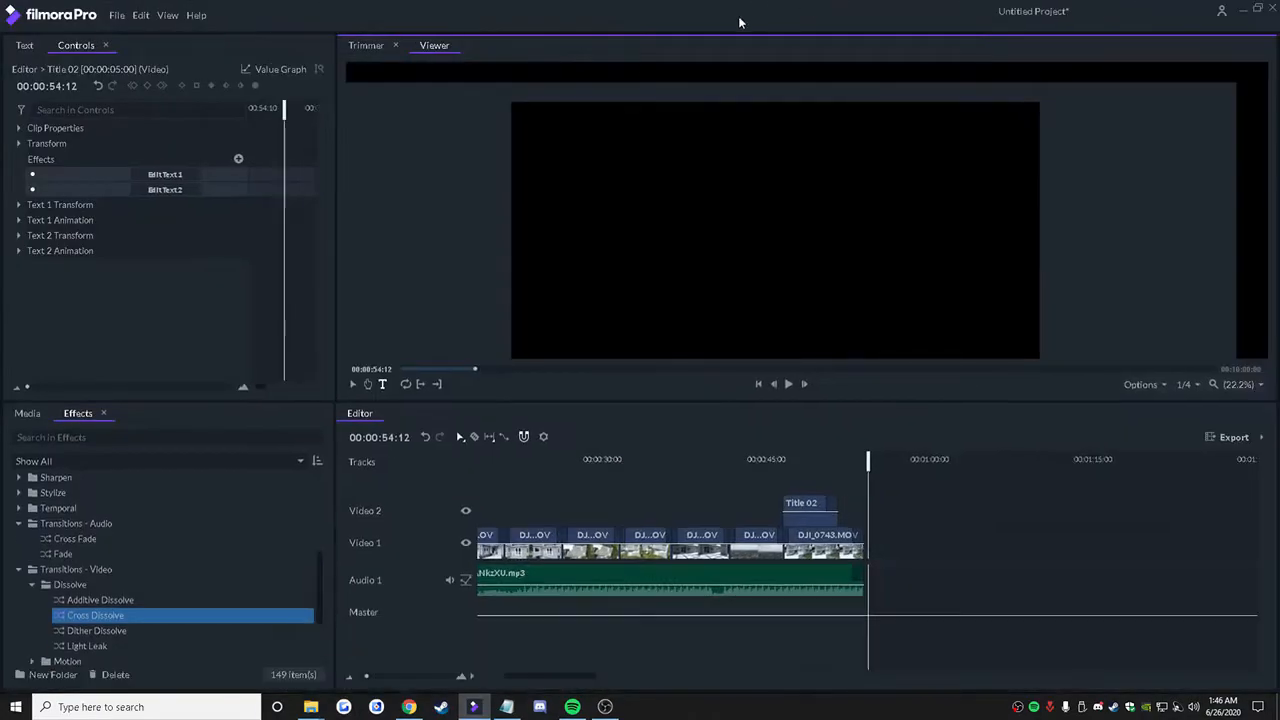
Step: Save the project into the property's folder on the Desktop, using the copied property address as the file name
click(118, 18)
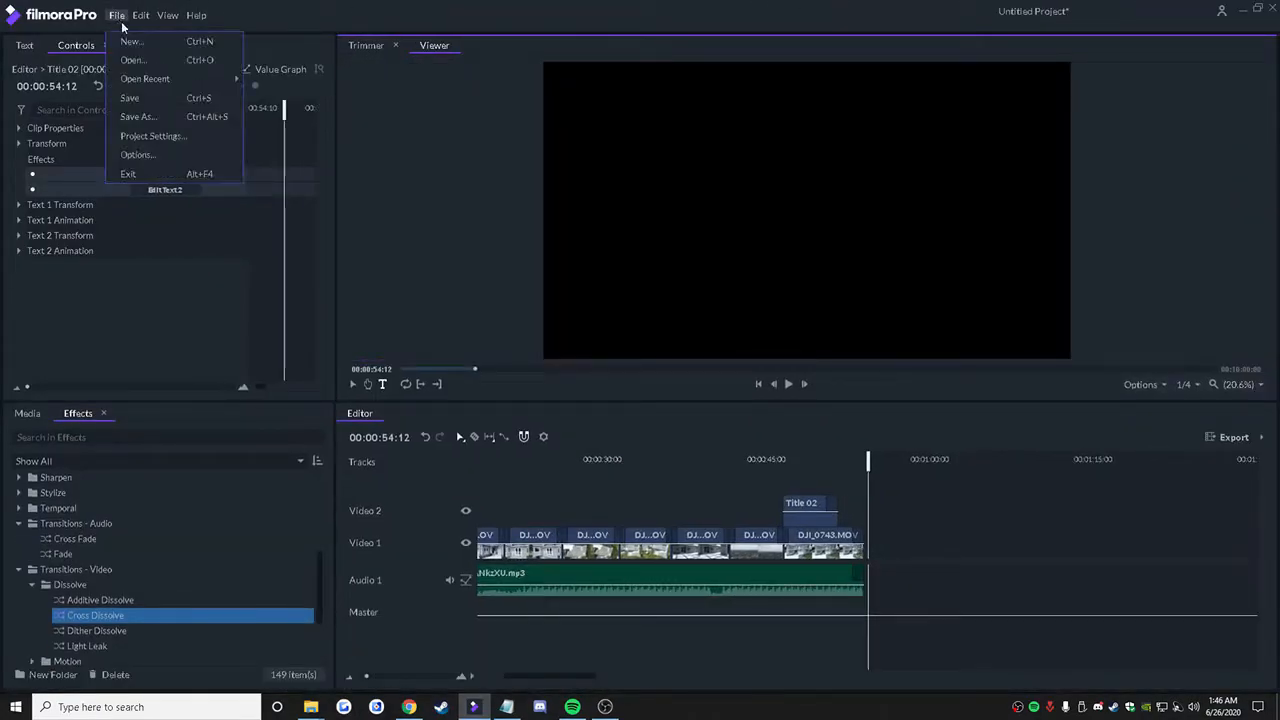
click(138, 118)
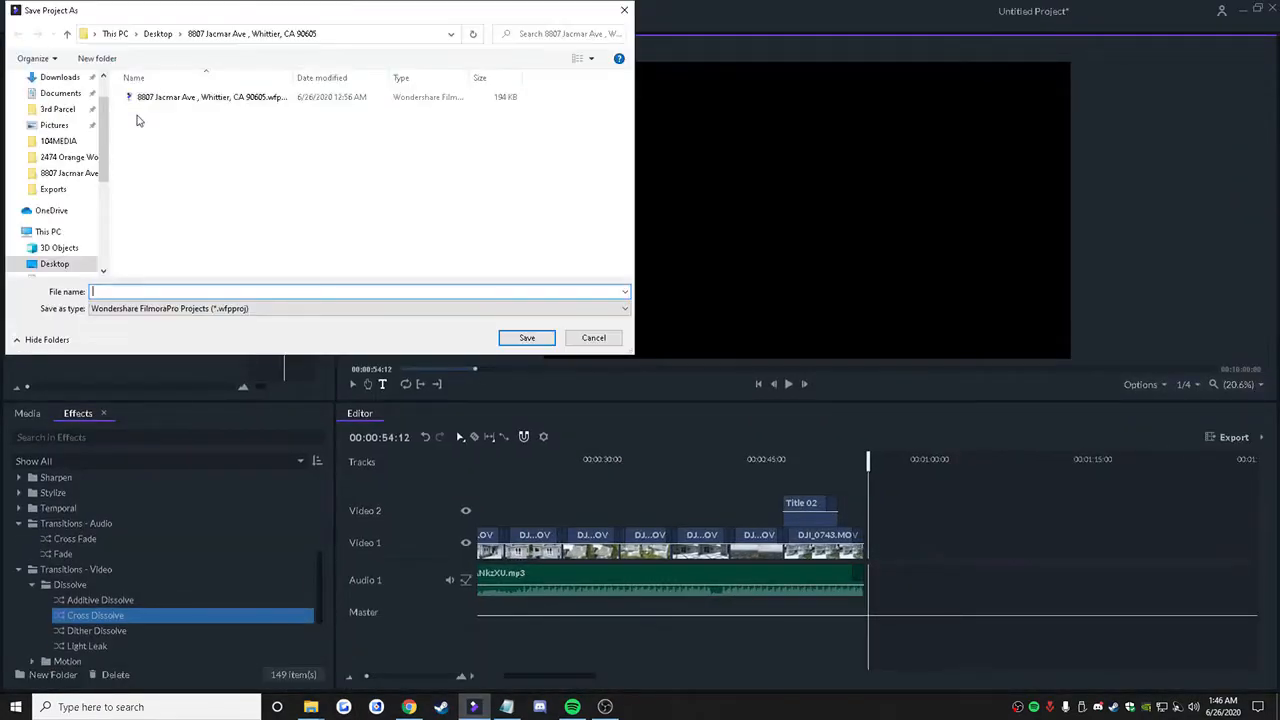
click(55, 104)
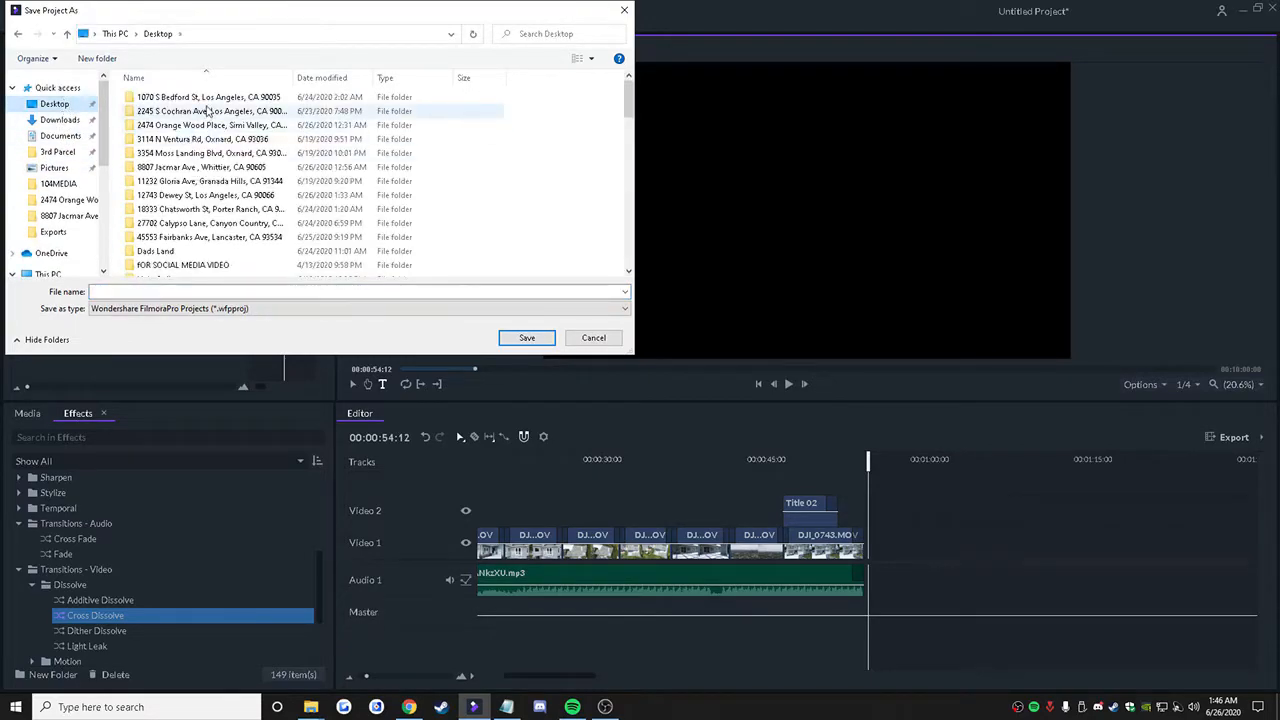
double_click(210, 197)
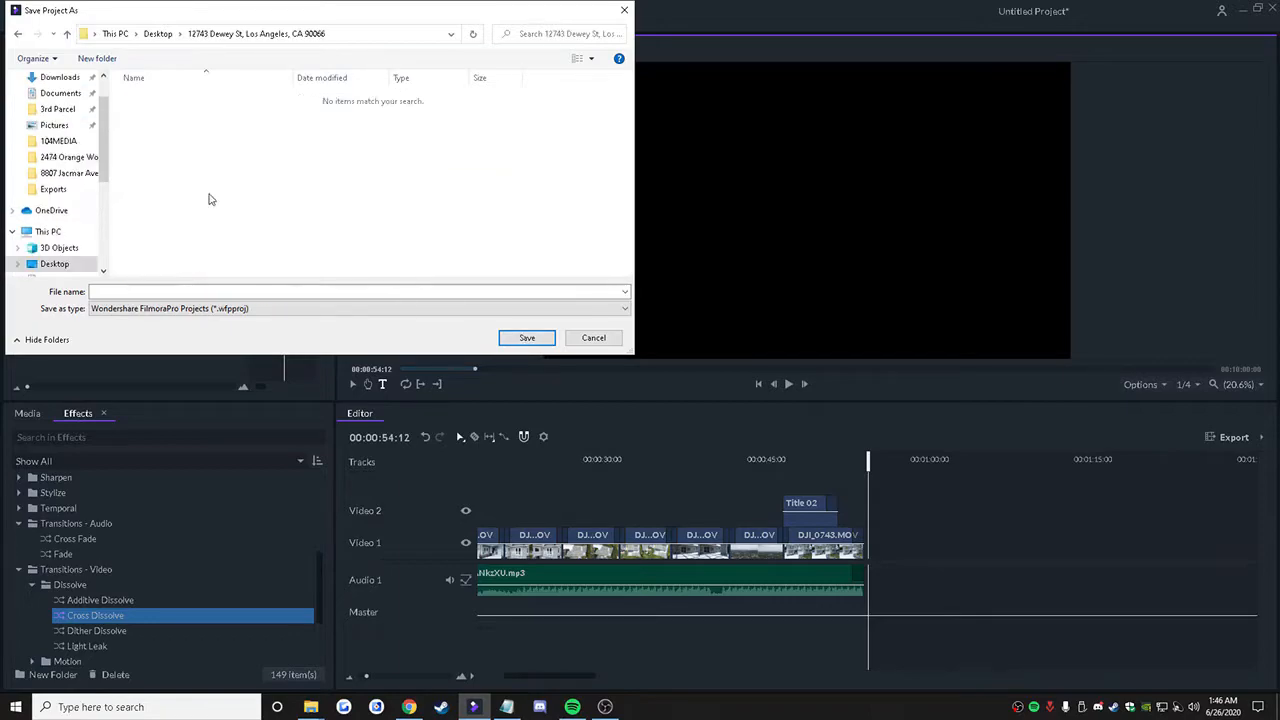
click(202, 290)
right_click(202, 290)
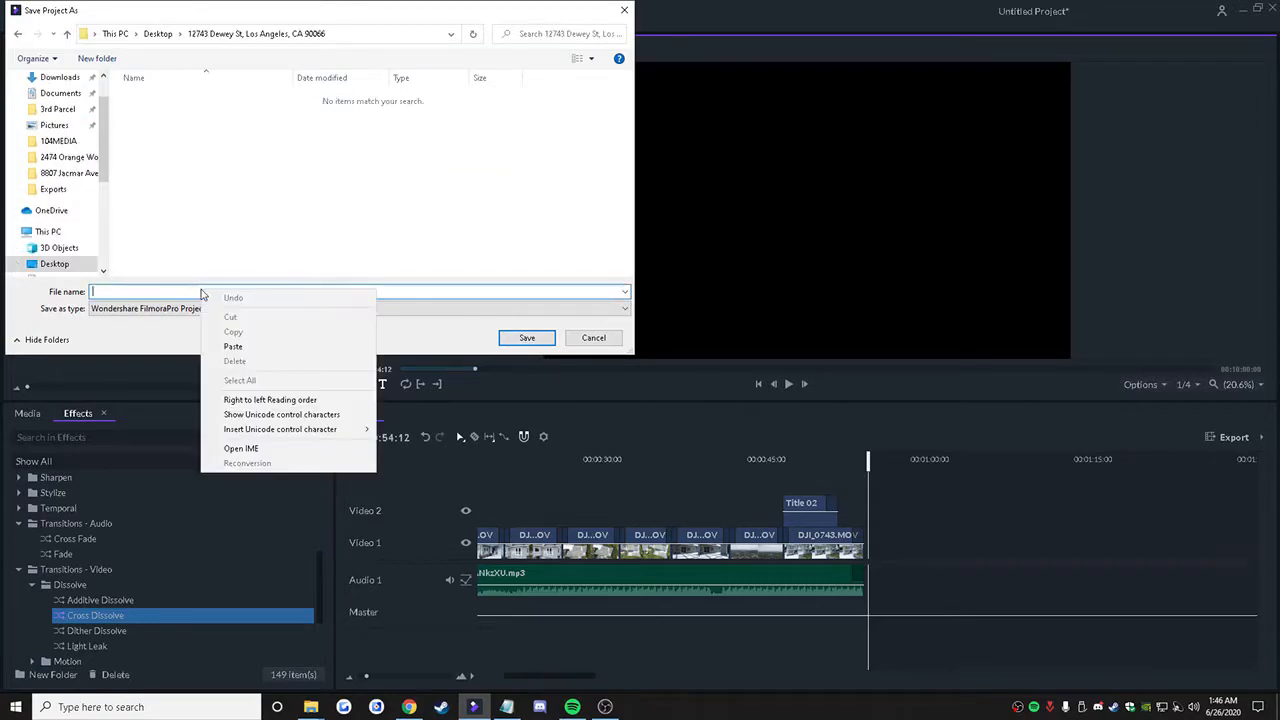
click(228, 341)
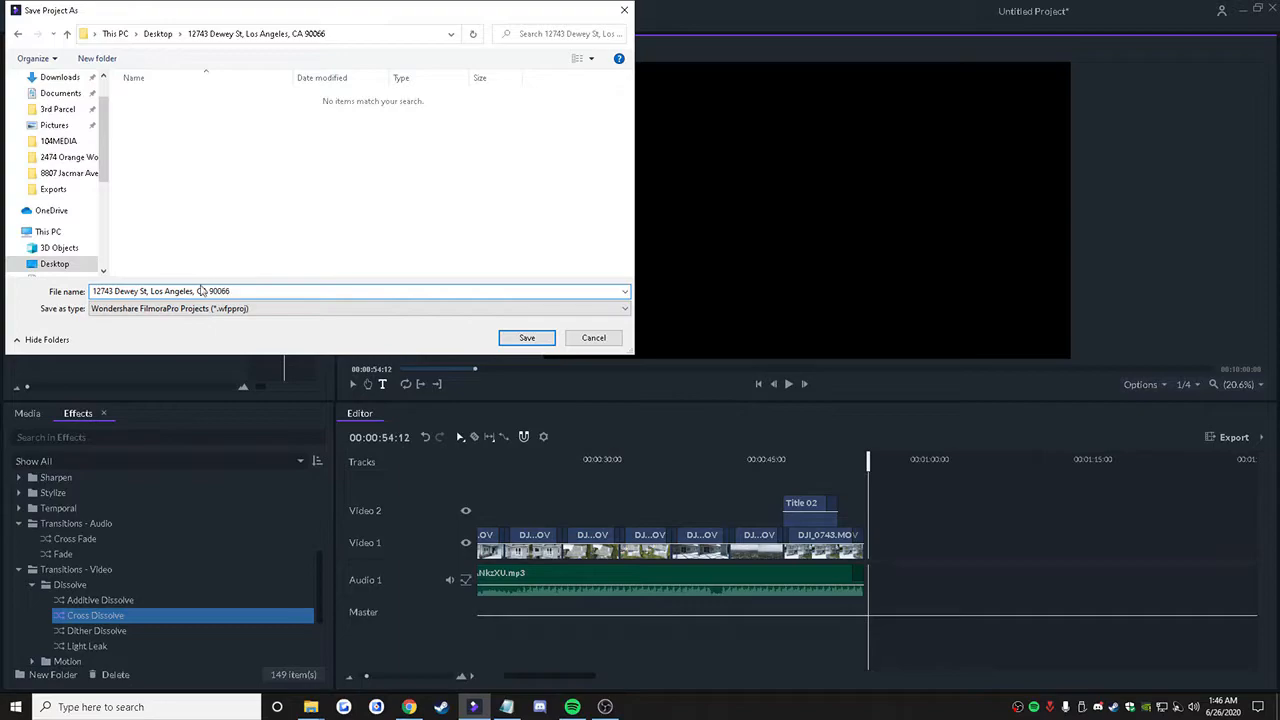
click(527, 337)
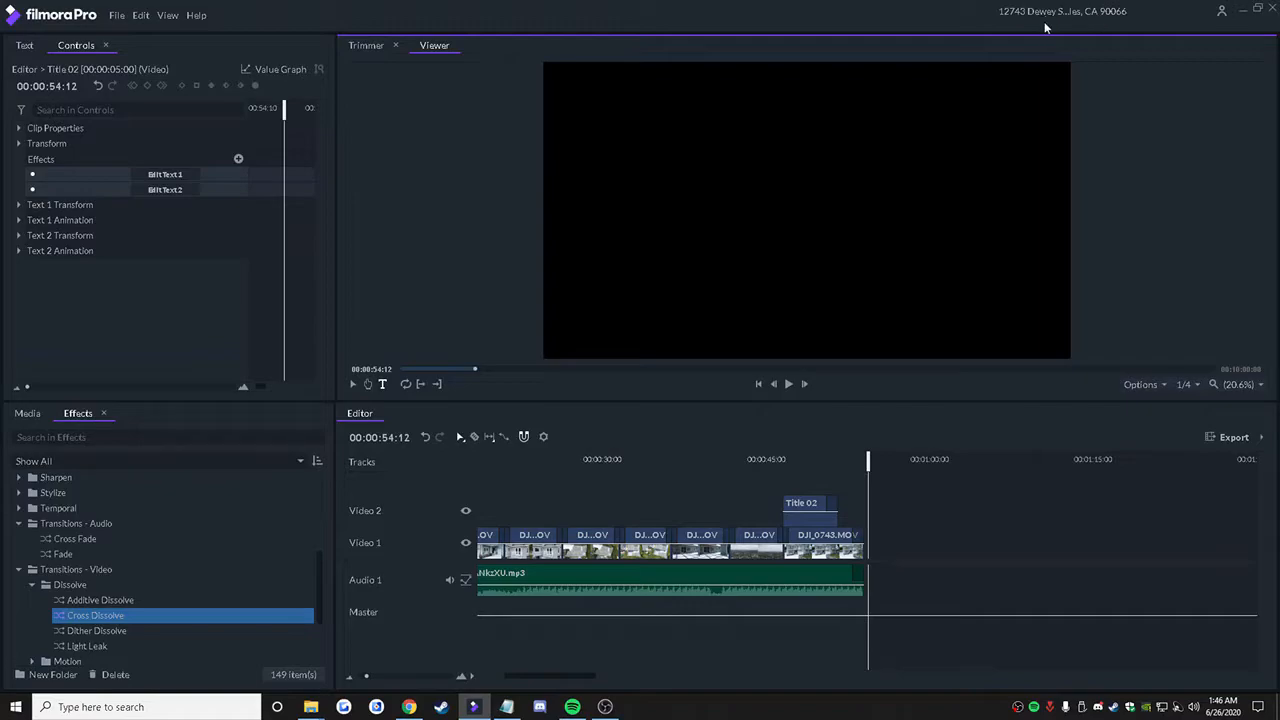
Step: Send the timeline to the export queue and start exporting the property video as MP4 with the Large Size (best for UHD) preset
click(1236, 440)
click(1235, 474)
click(167, 15)
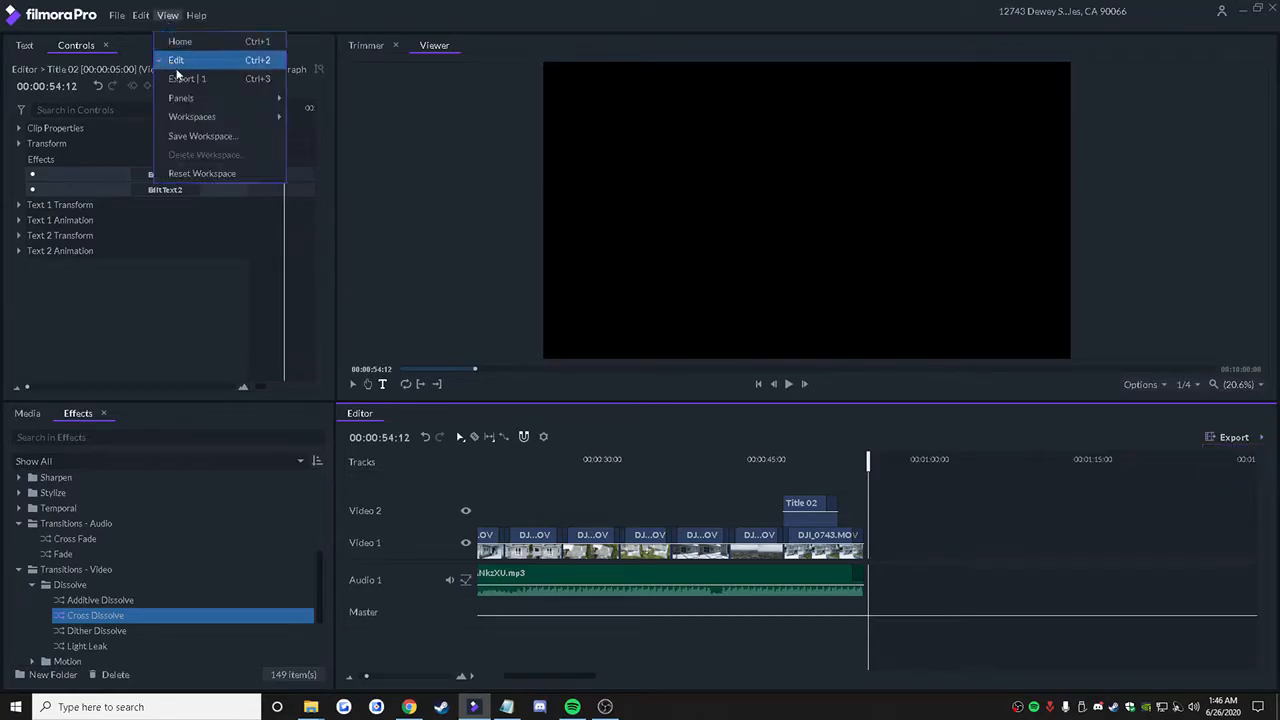
click(188, 78)
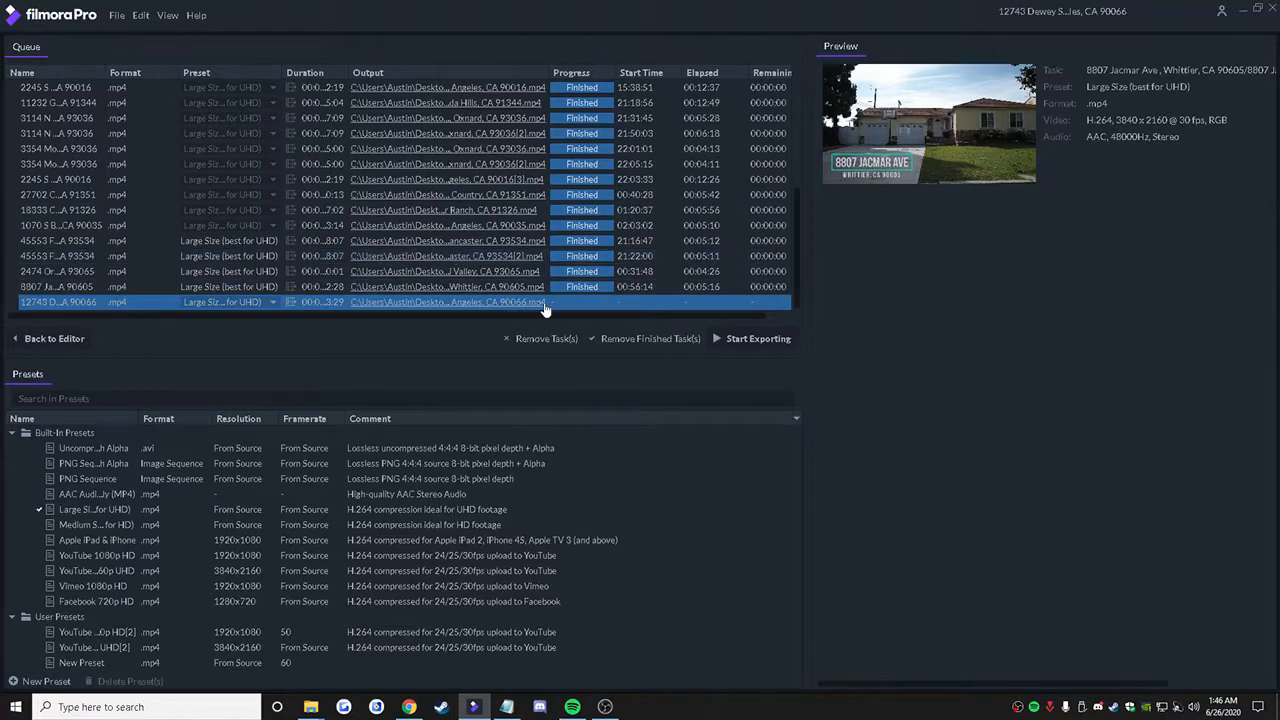
click(742, 340)
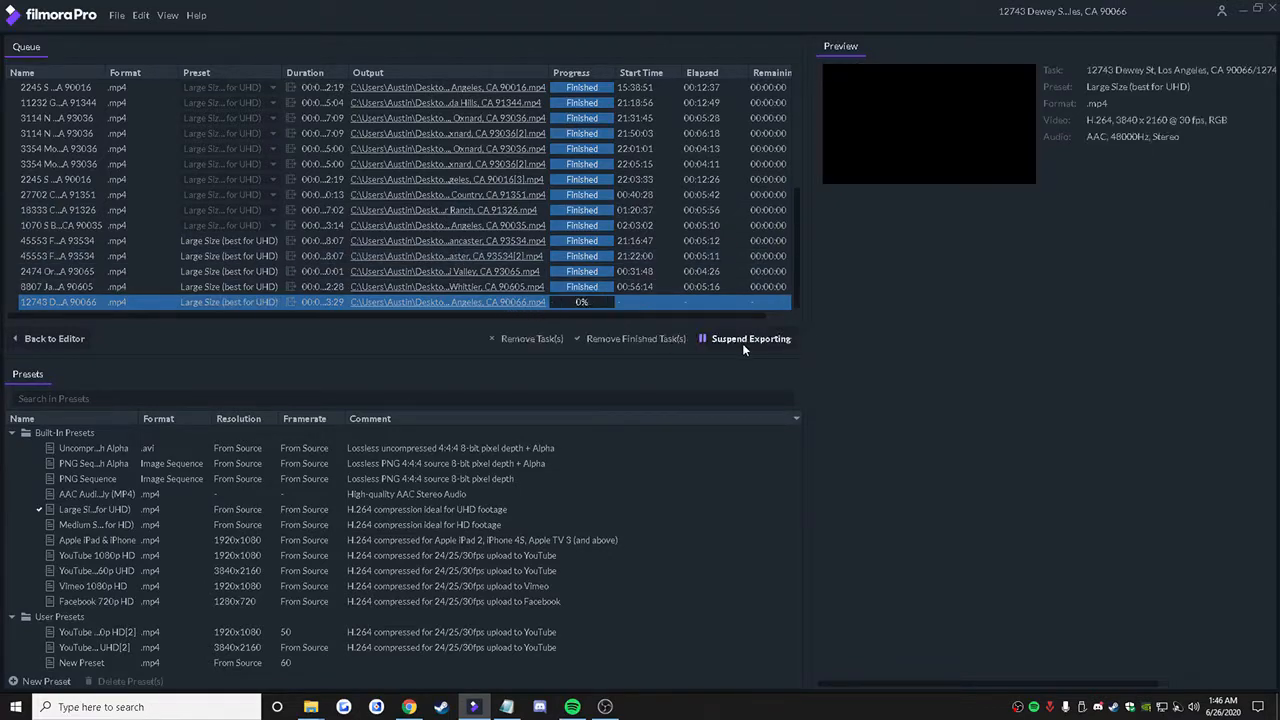
Step: Switch to Chrome and check the Type of Agent entry for the property in the weekly schedule document
click(409, 707)
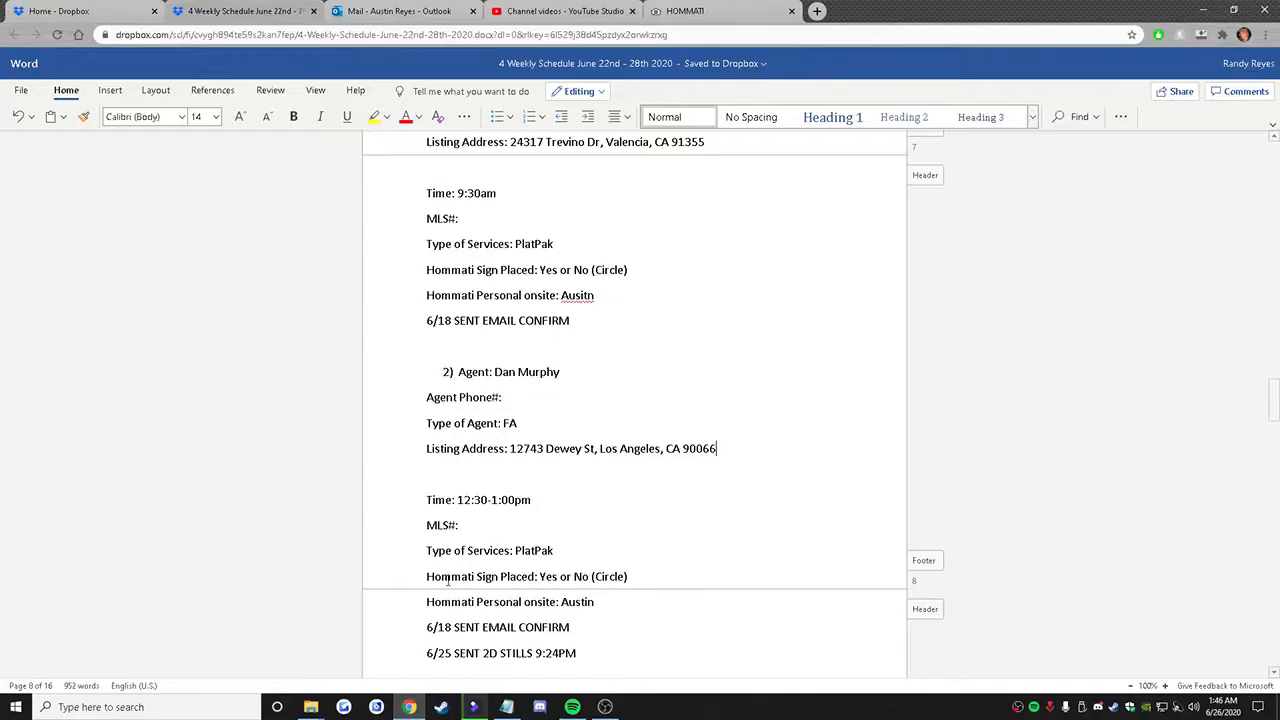
double_click(507, 424)
click(523, 424)
Step: Switch to the Hommati site and open the Modify Agent page through the Franchise Dashboard
click(774, 8)
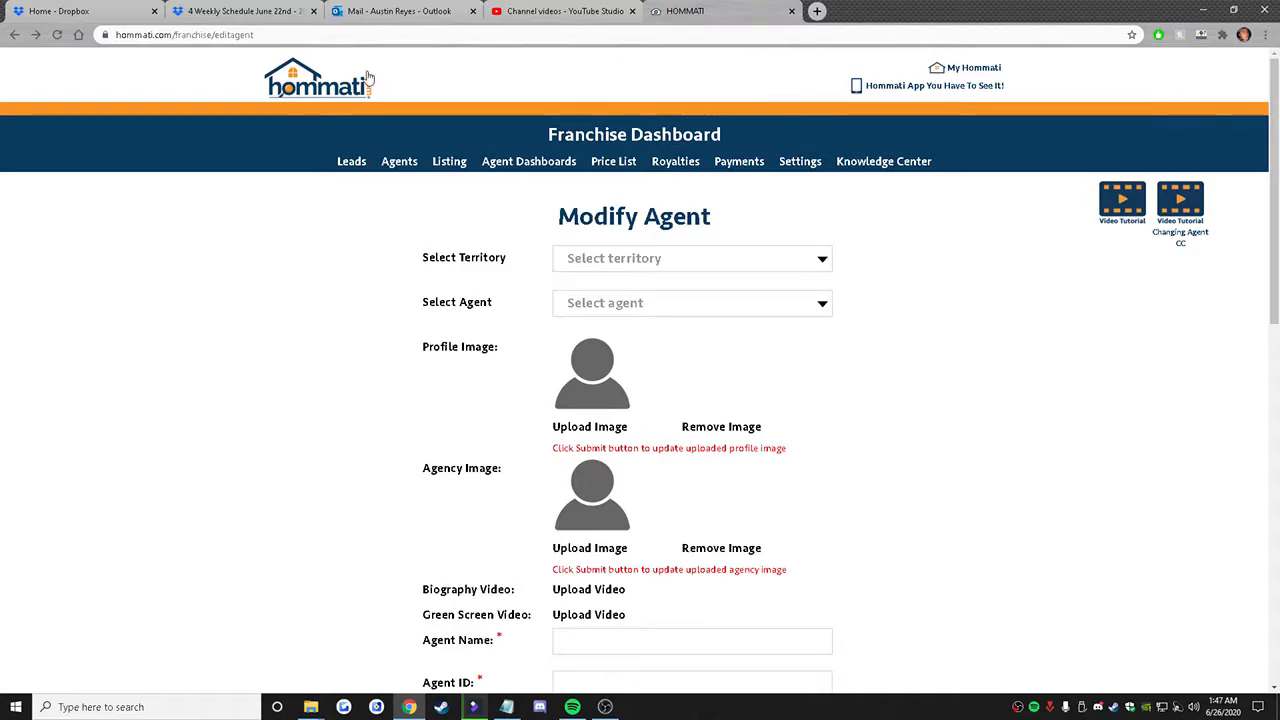
click(298, 72)
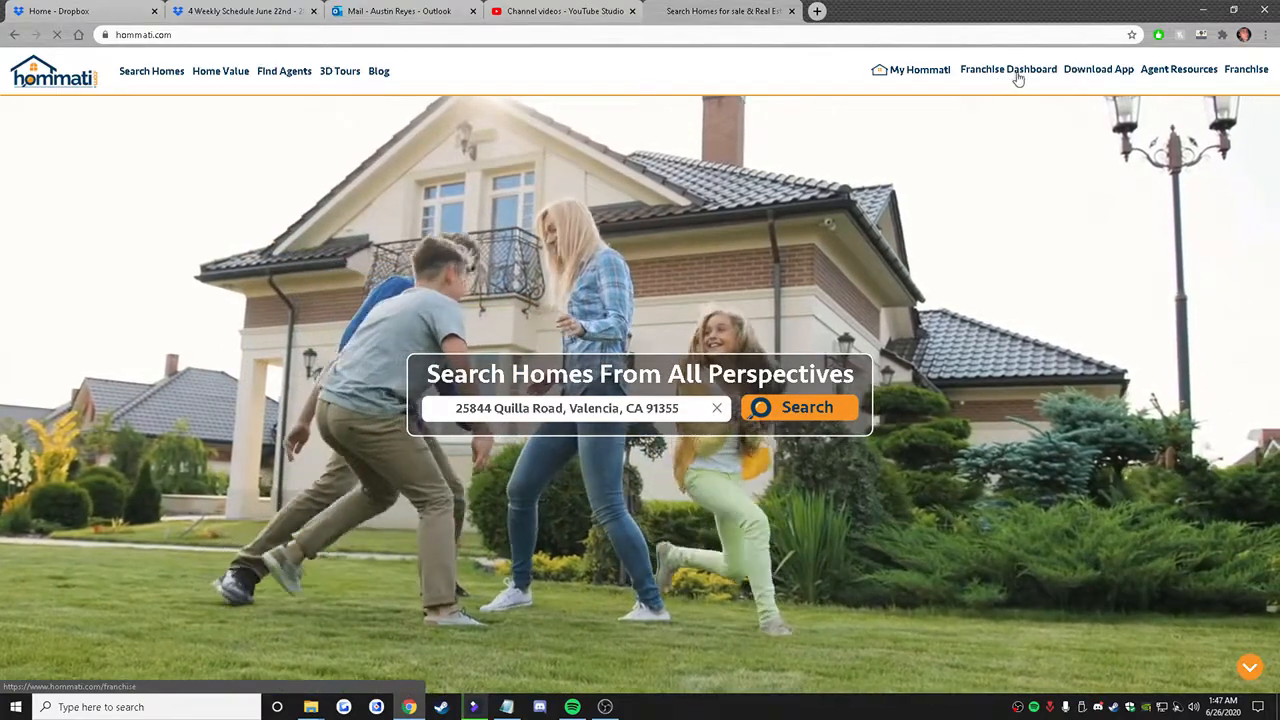
click(1005, 72)
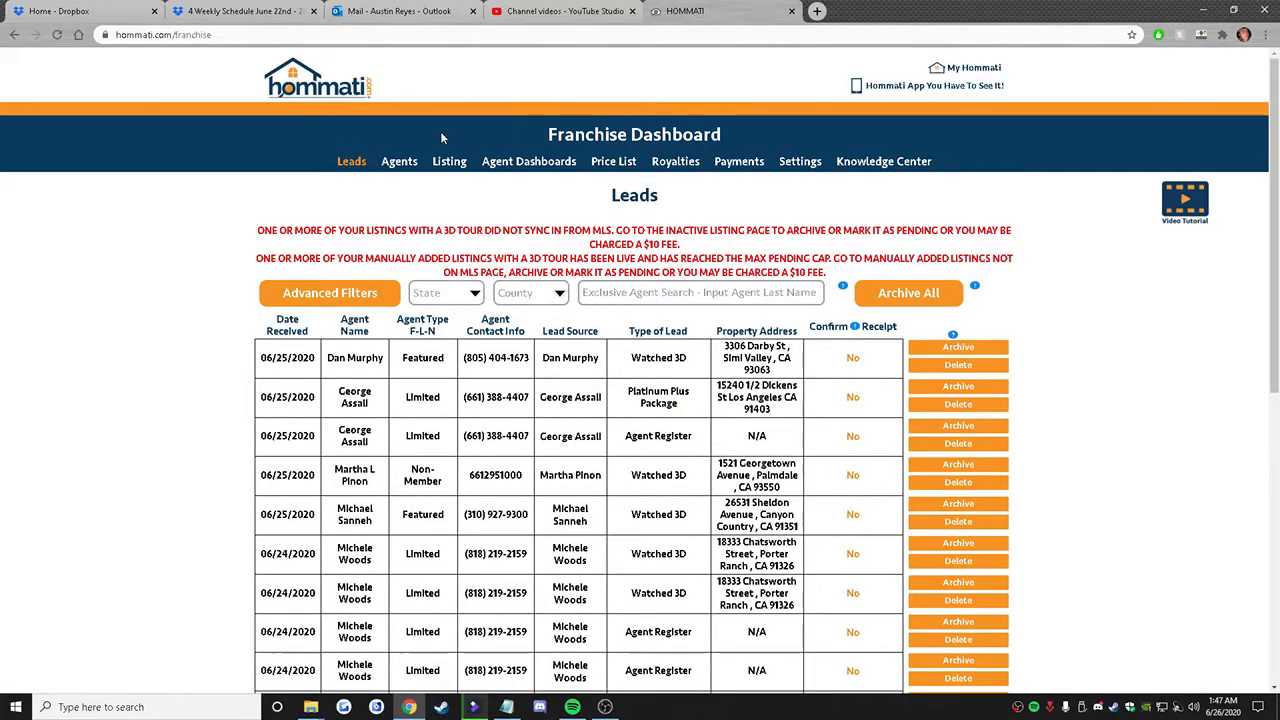
mouse_move(399, 161)
click(433, 234)
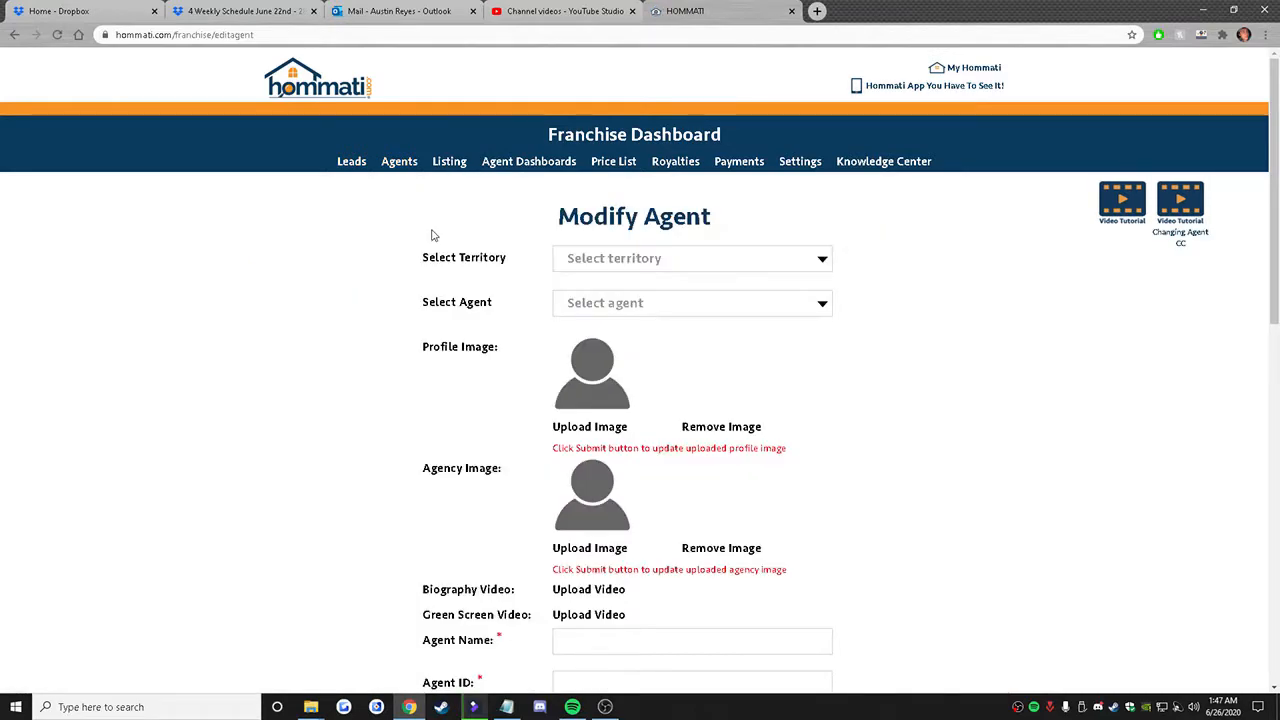
Step: Find the listing agent by name and open that agent's Edit Agent record
click(566, 305)
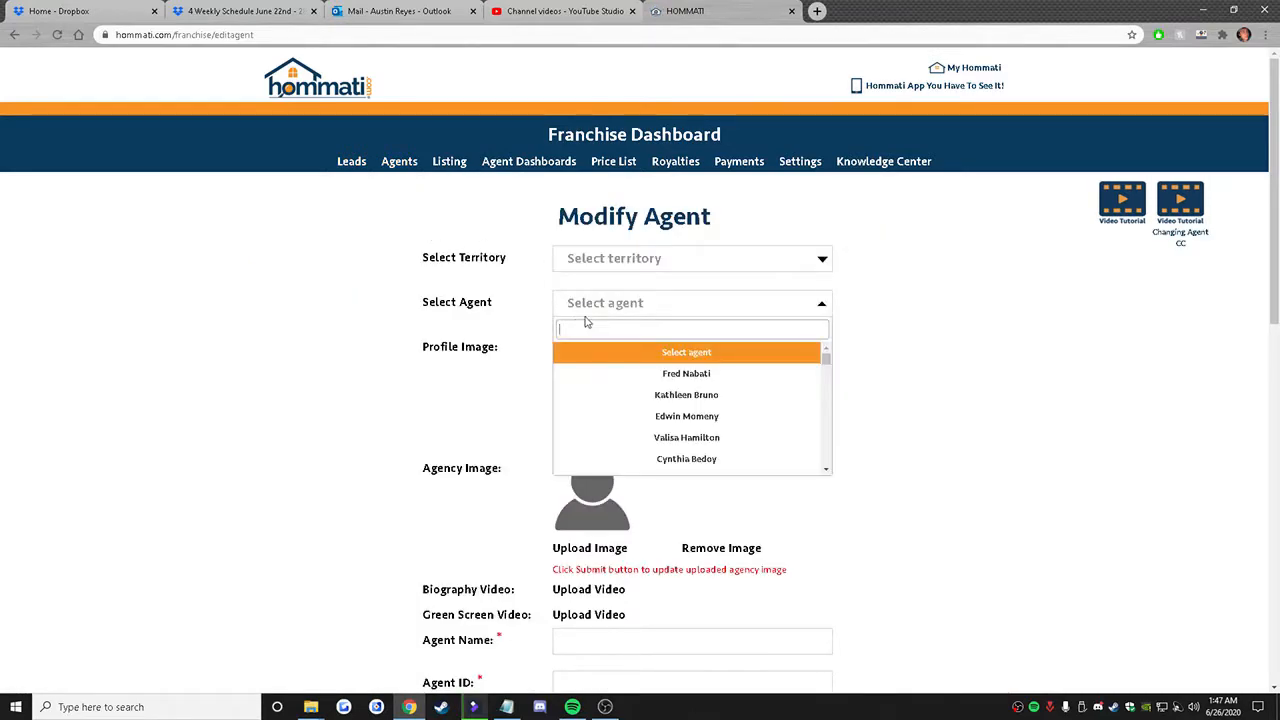
text(dan mu)
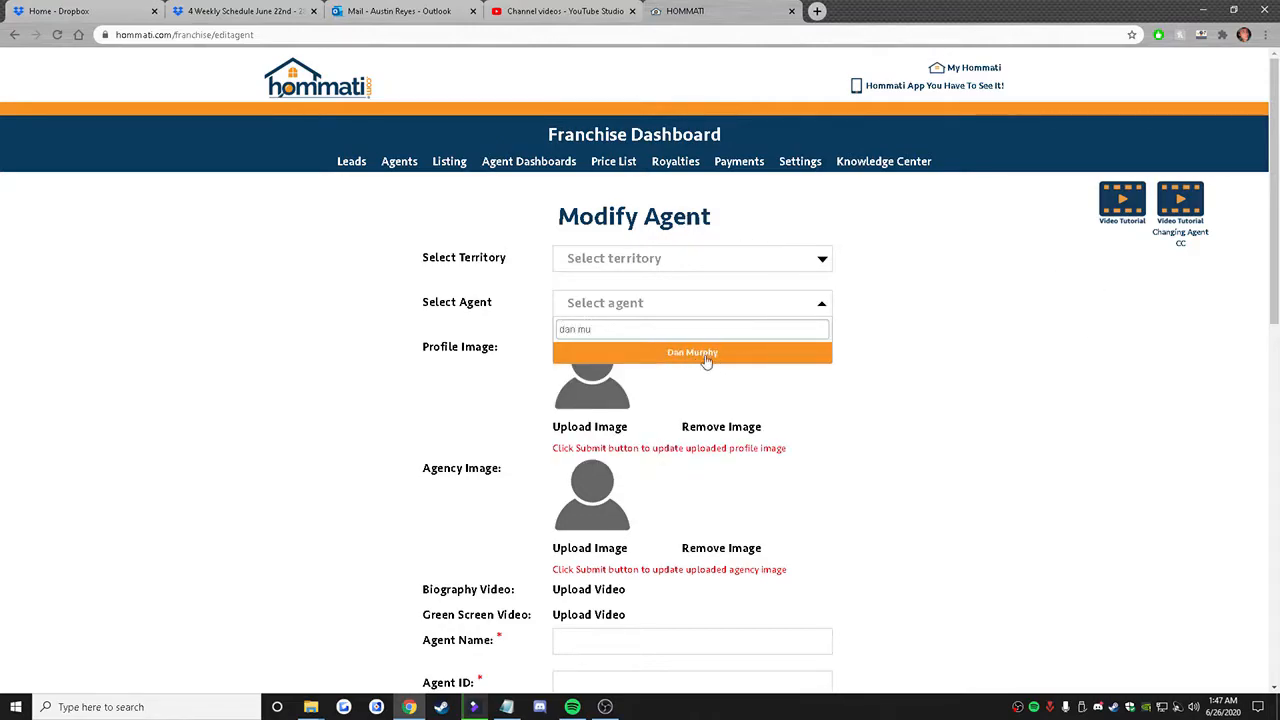
click(703, 359)
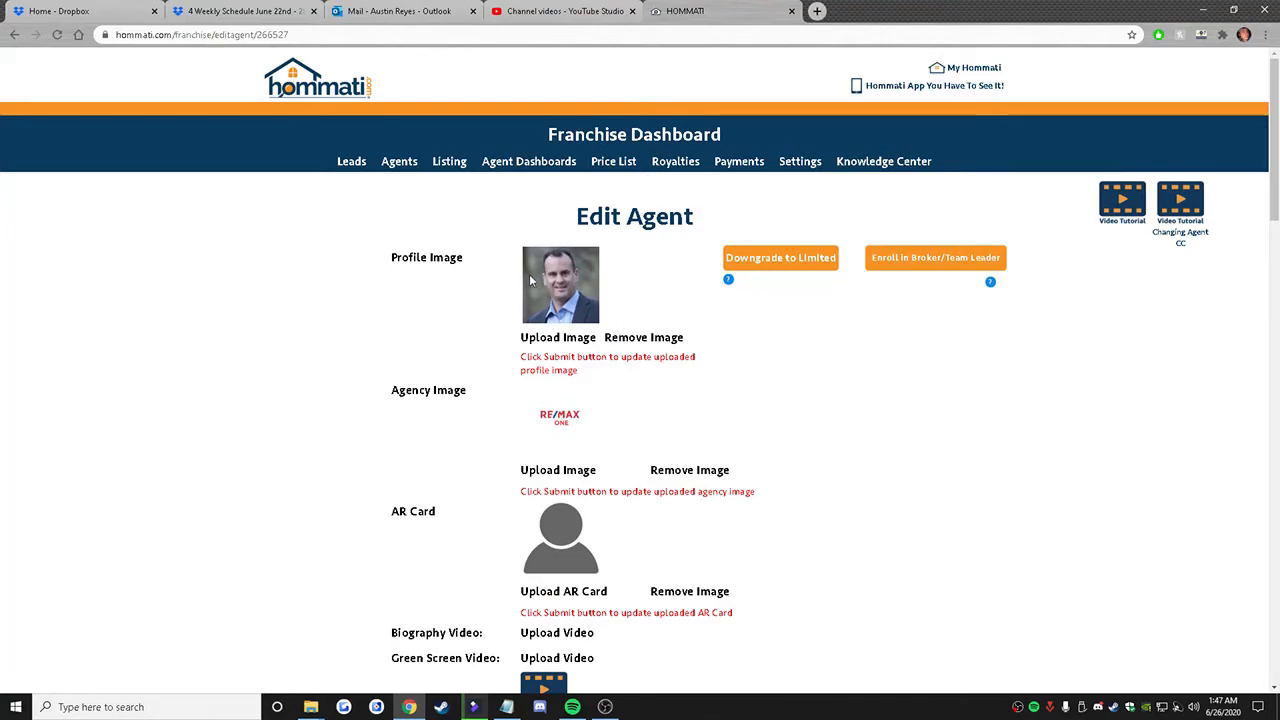
Step: Examine the agent's profile image, name and license number in the Edit Agent record
right_click(557, 288)
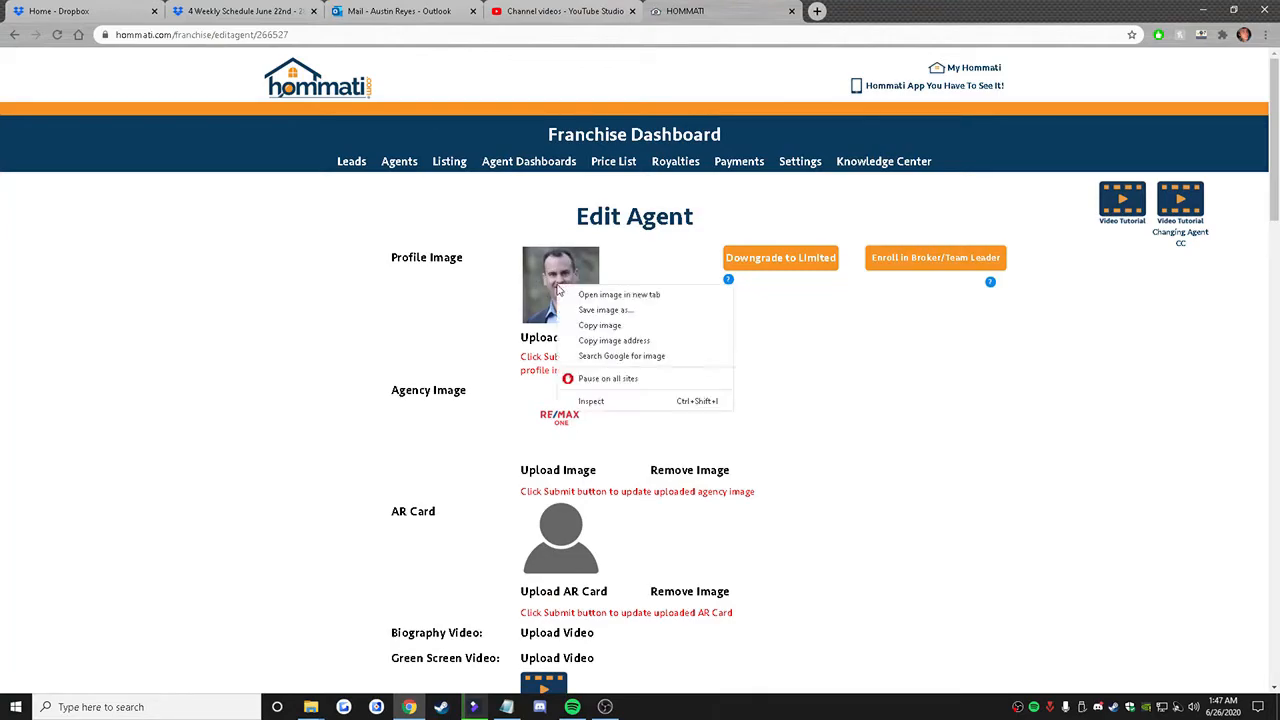
click(657, 338)
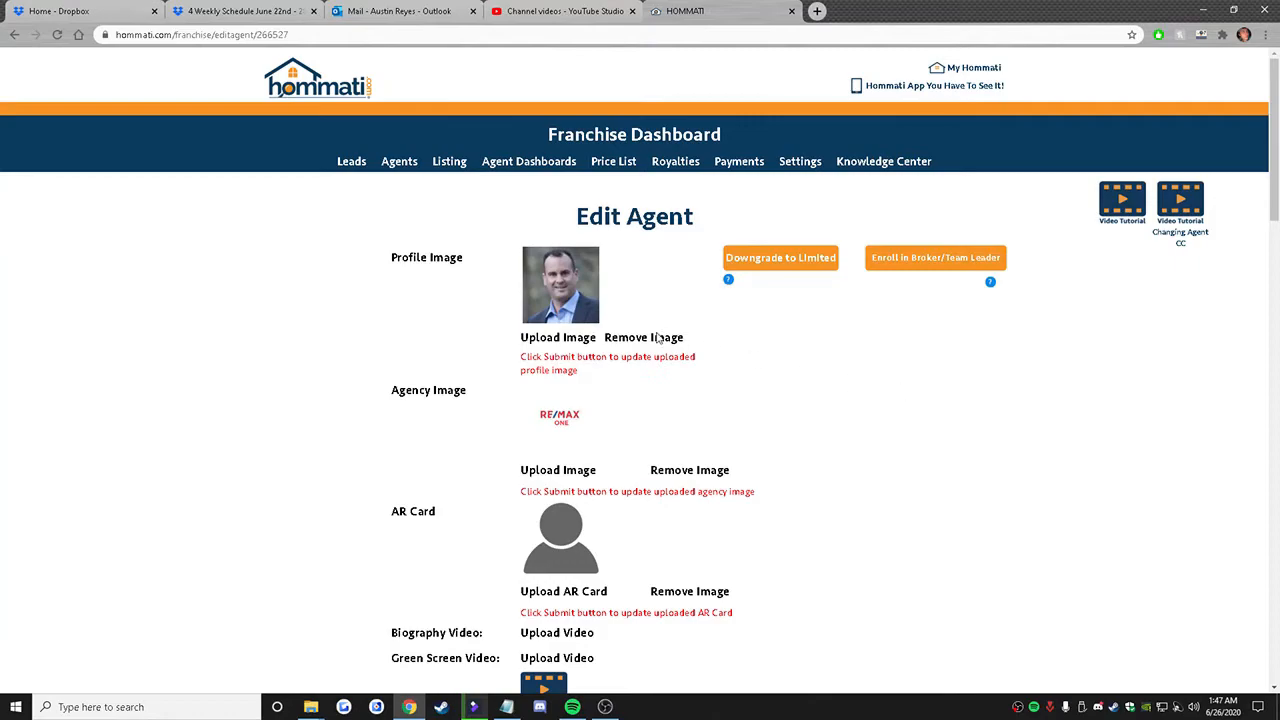
scroll(655, 338, down, 4)
drag(597, 313, 523, 320)
click(598, 364)
drag(598, 362, 514, 365)
click(586, 360)
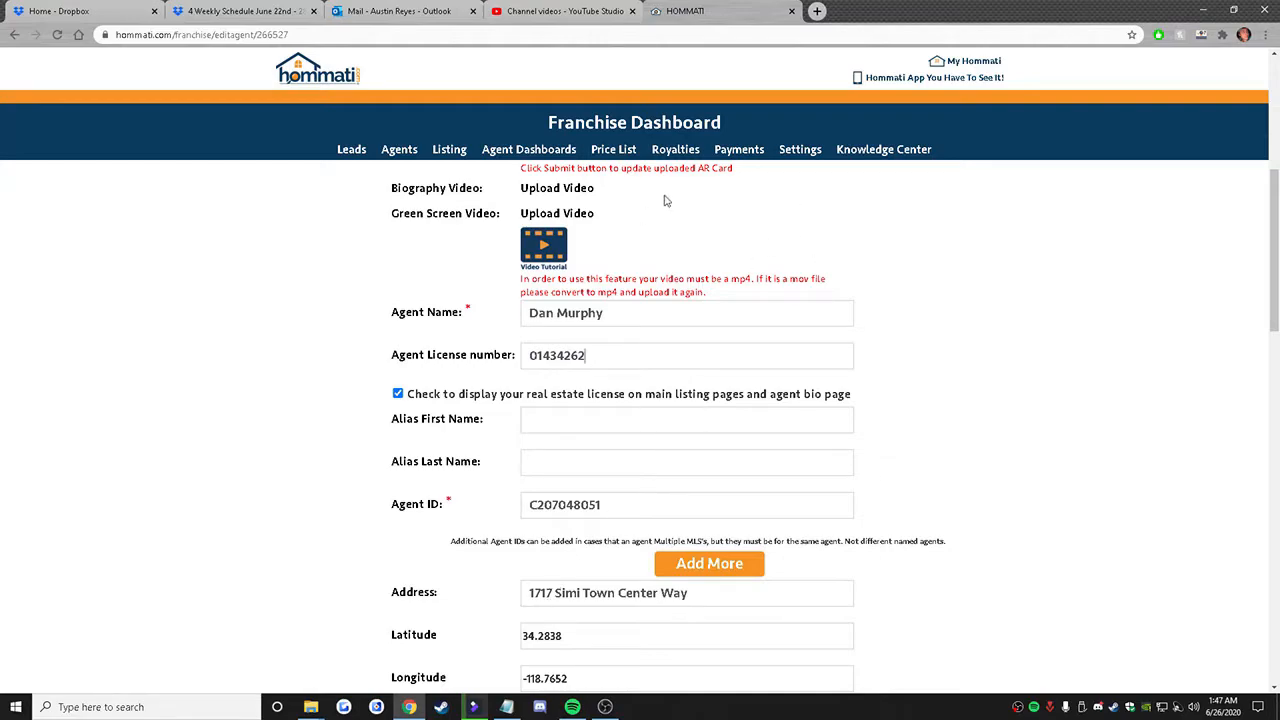
Step: Minimize the open browser, editor and folder windows and select Hom_Vid_Branded_Layout.psd on the desktop
click(1203, 11)
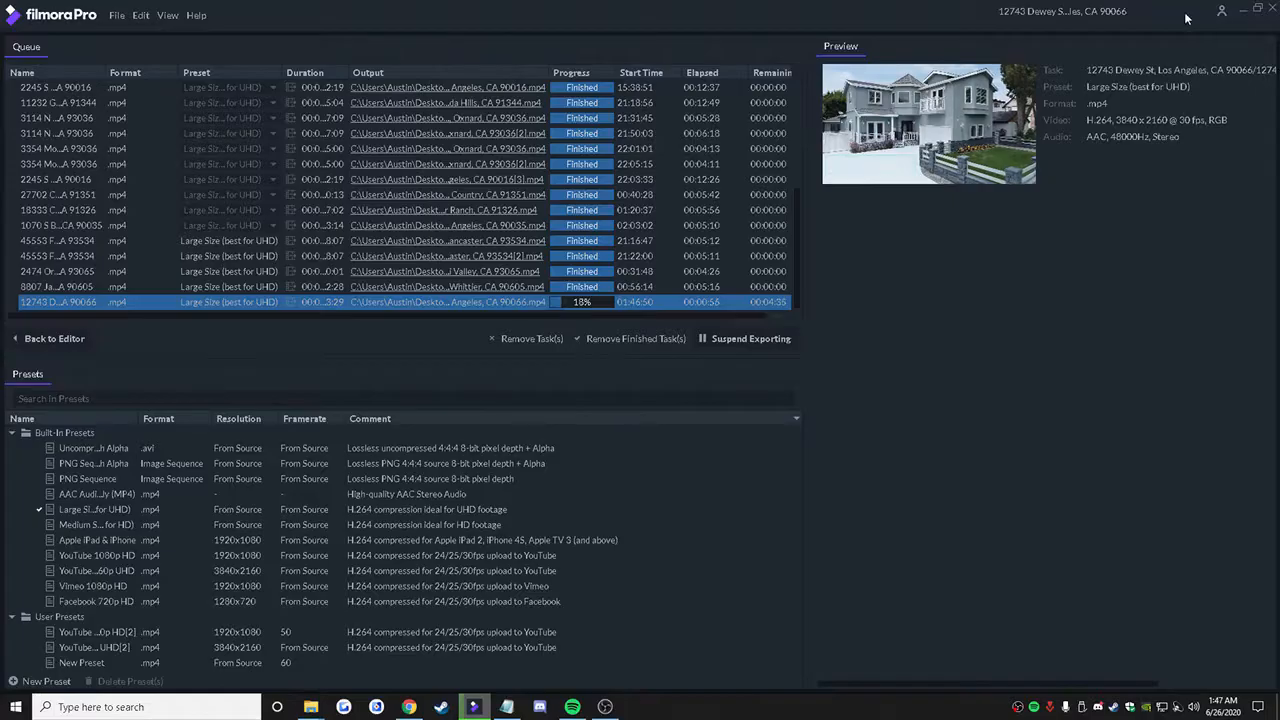
click(1243, 12)
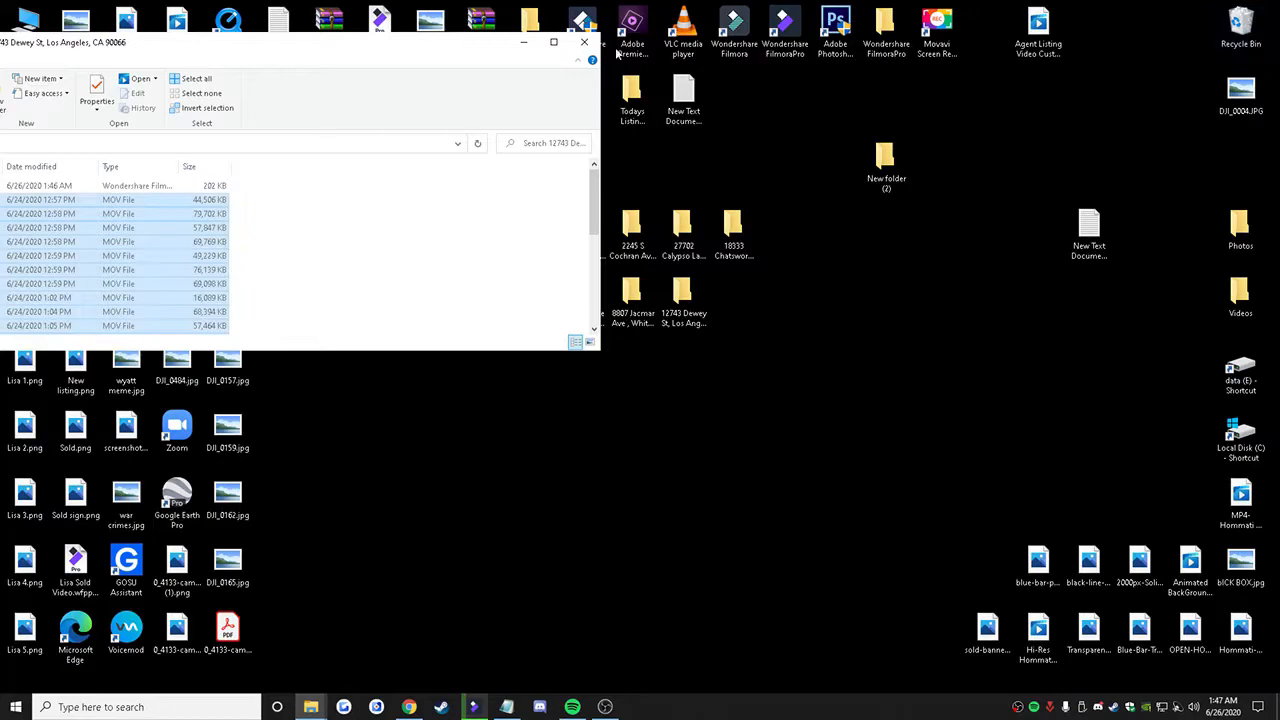
click(524, 40)
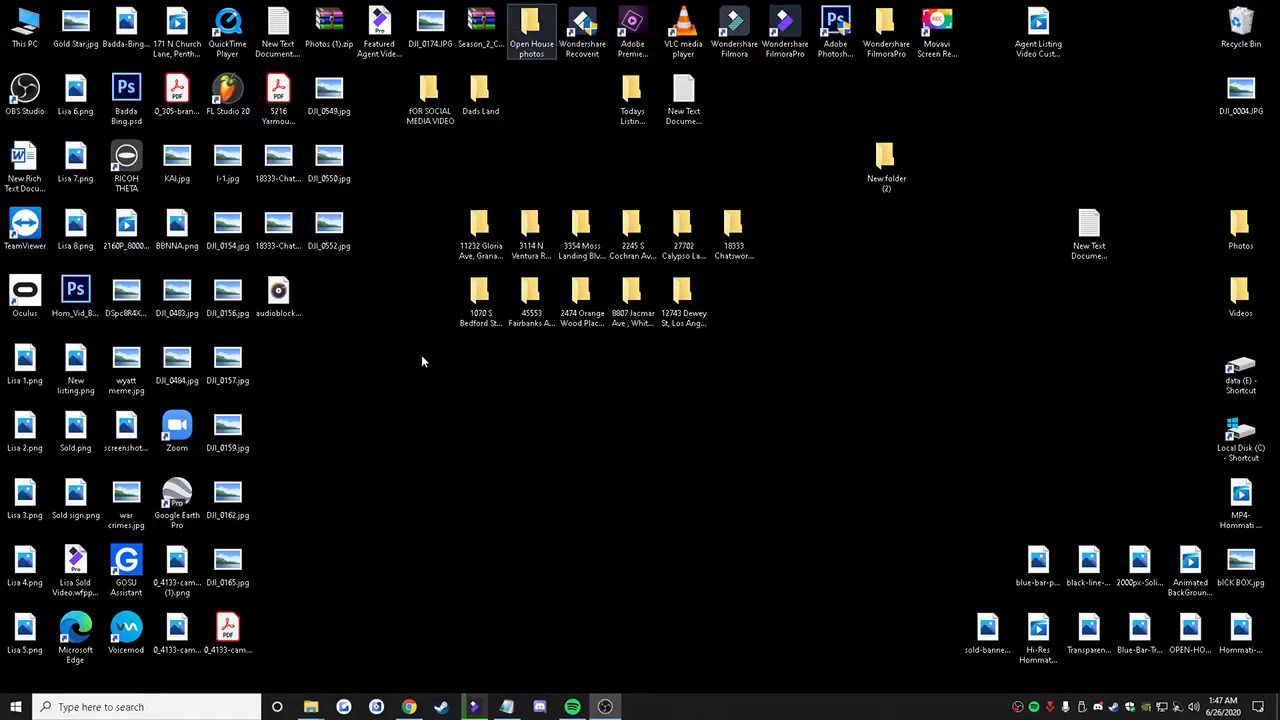
click(89, 303)
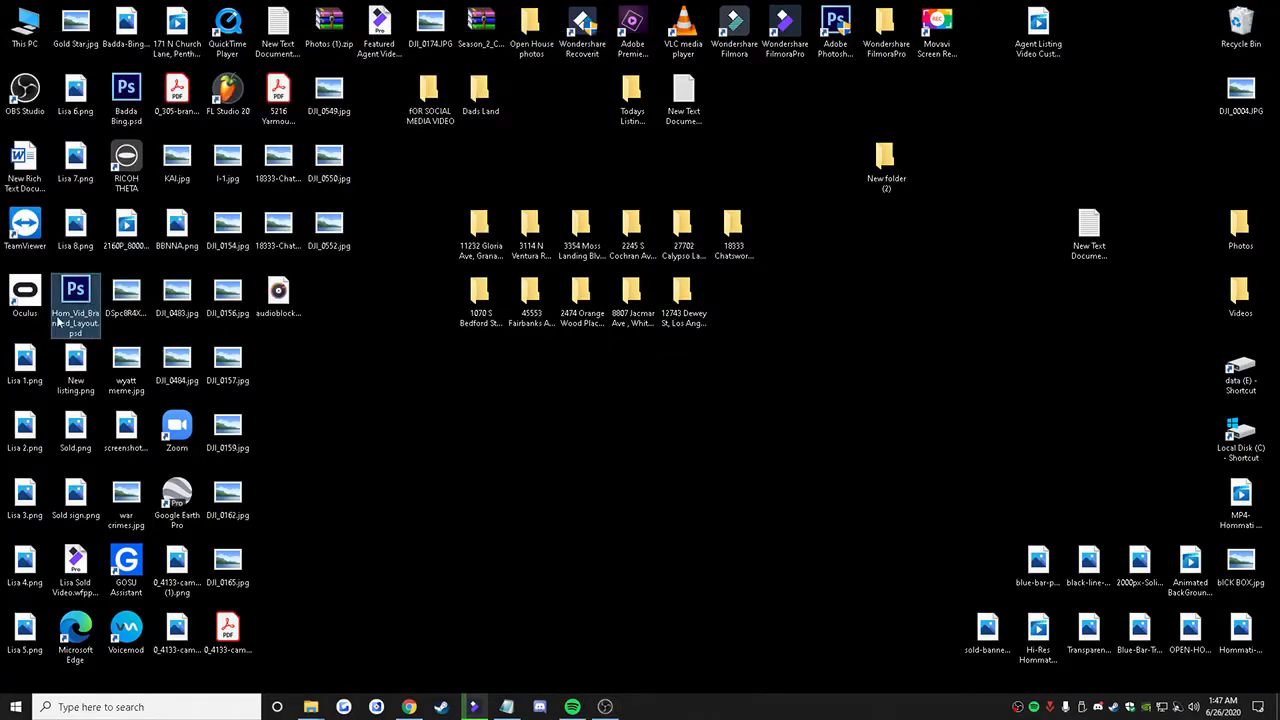
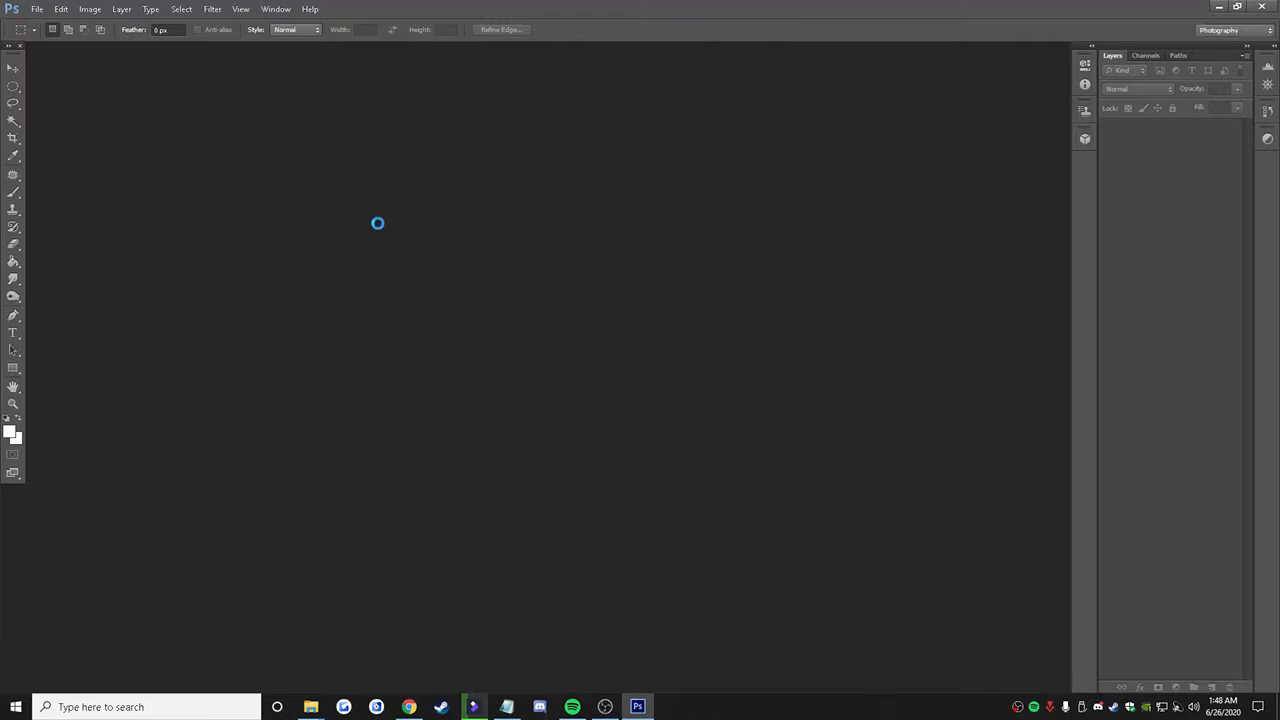
Step: Open the listing agent's headshot image from the Headshots folder alongside the branded layout
click(643, 269)
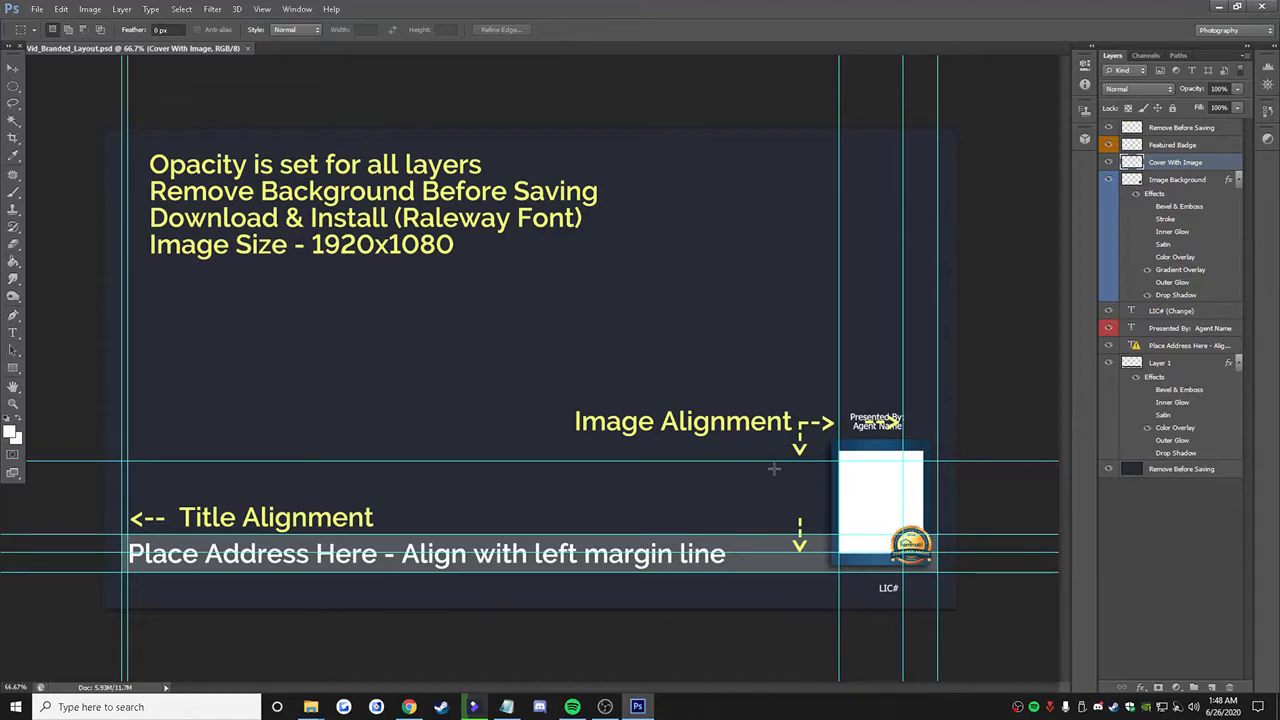
click(37, 13)
click(54, 40)
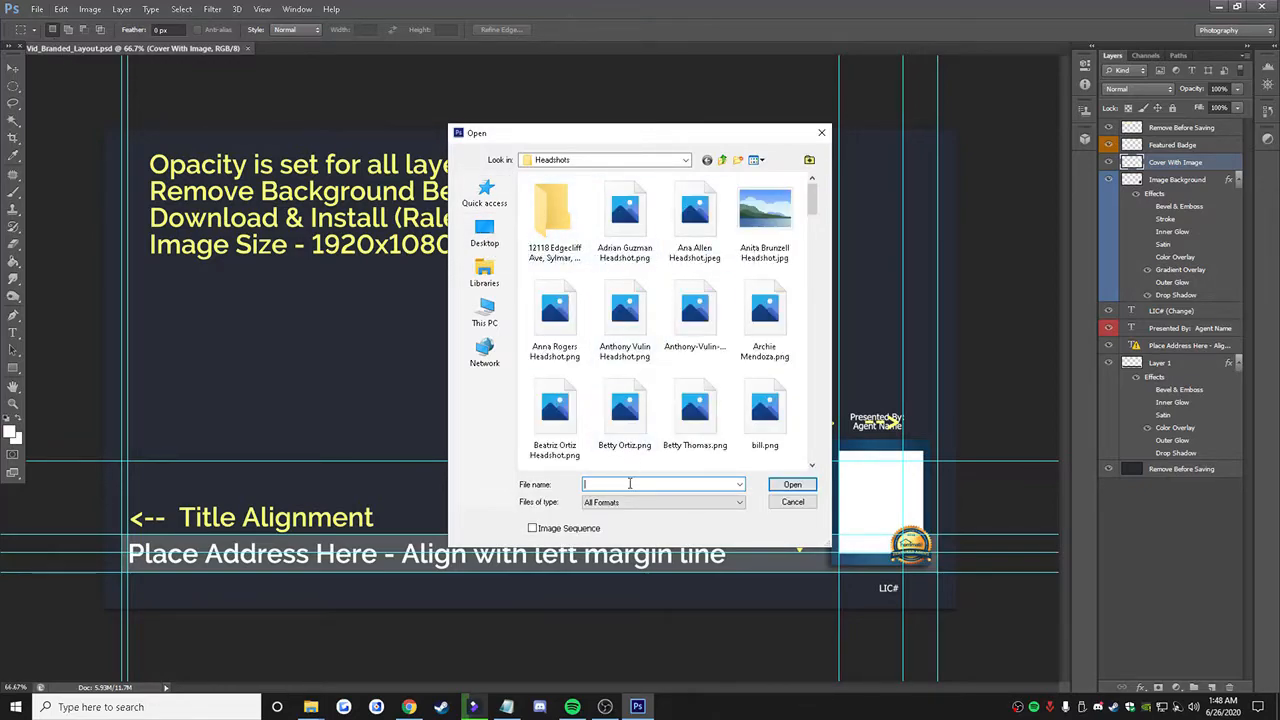
text(dan)
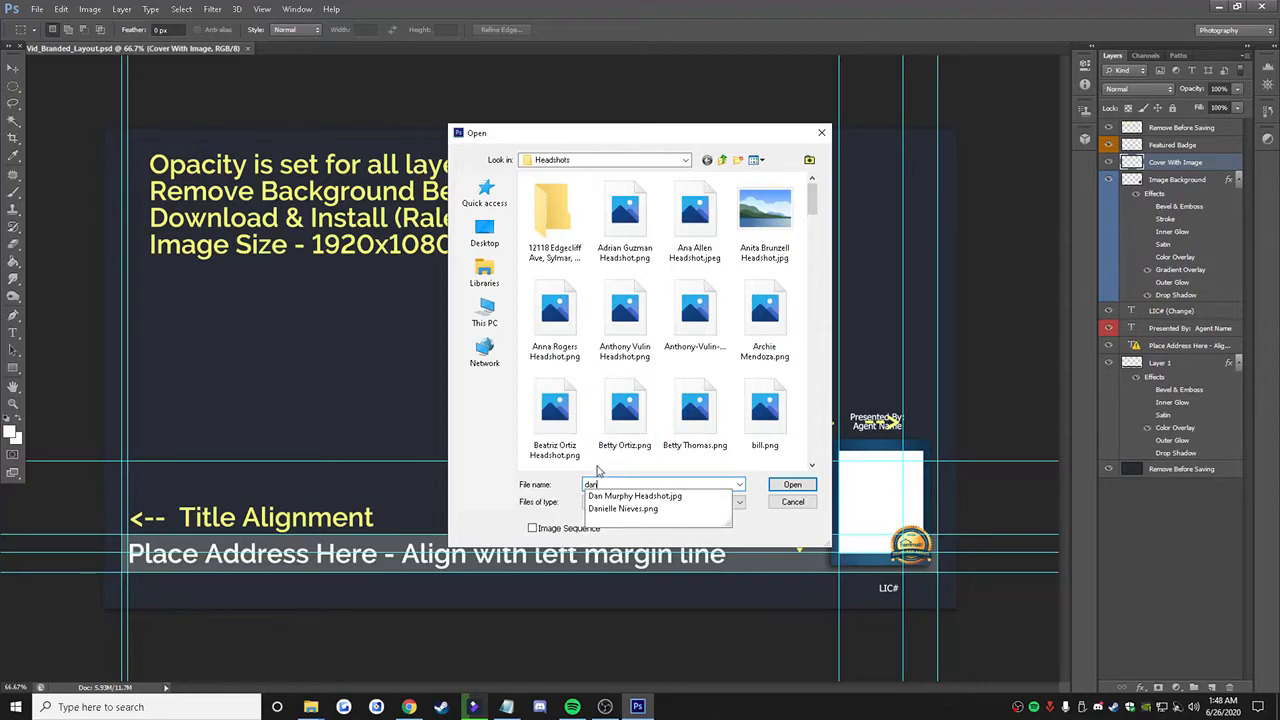
click(636, 496)
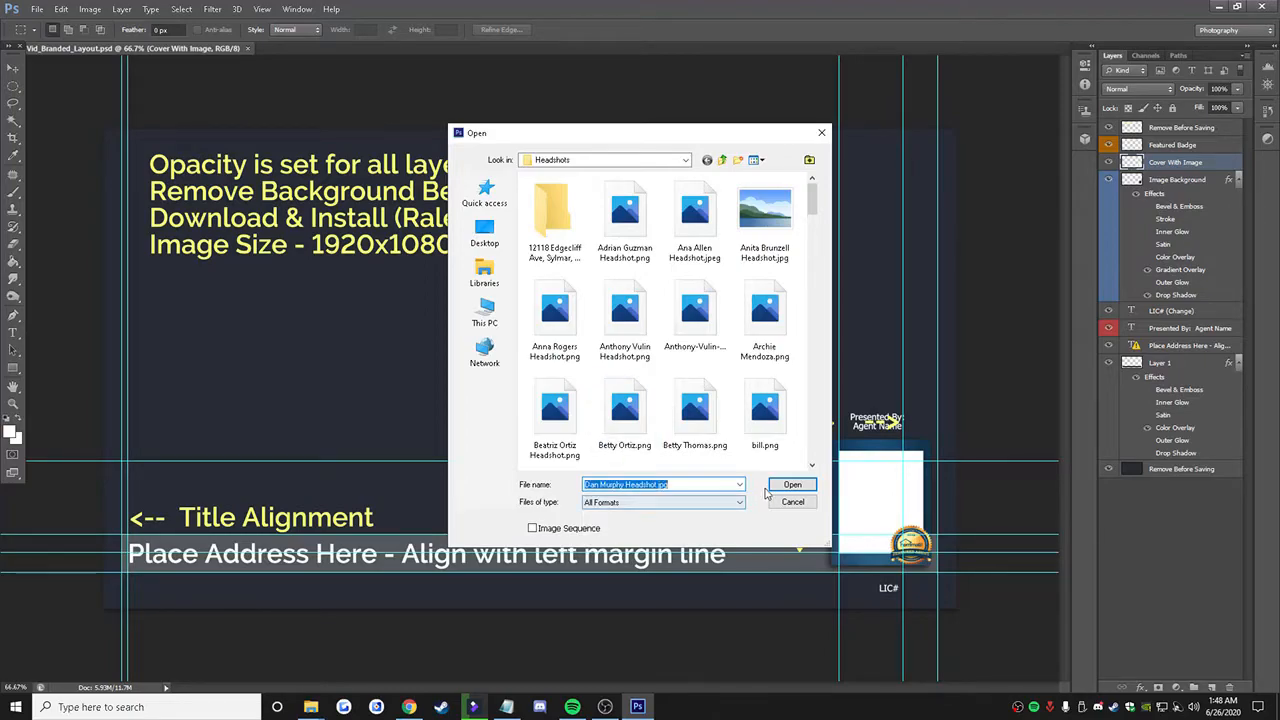
click(775, 485)
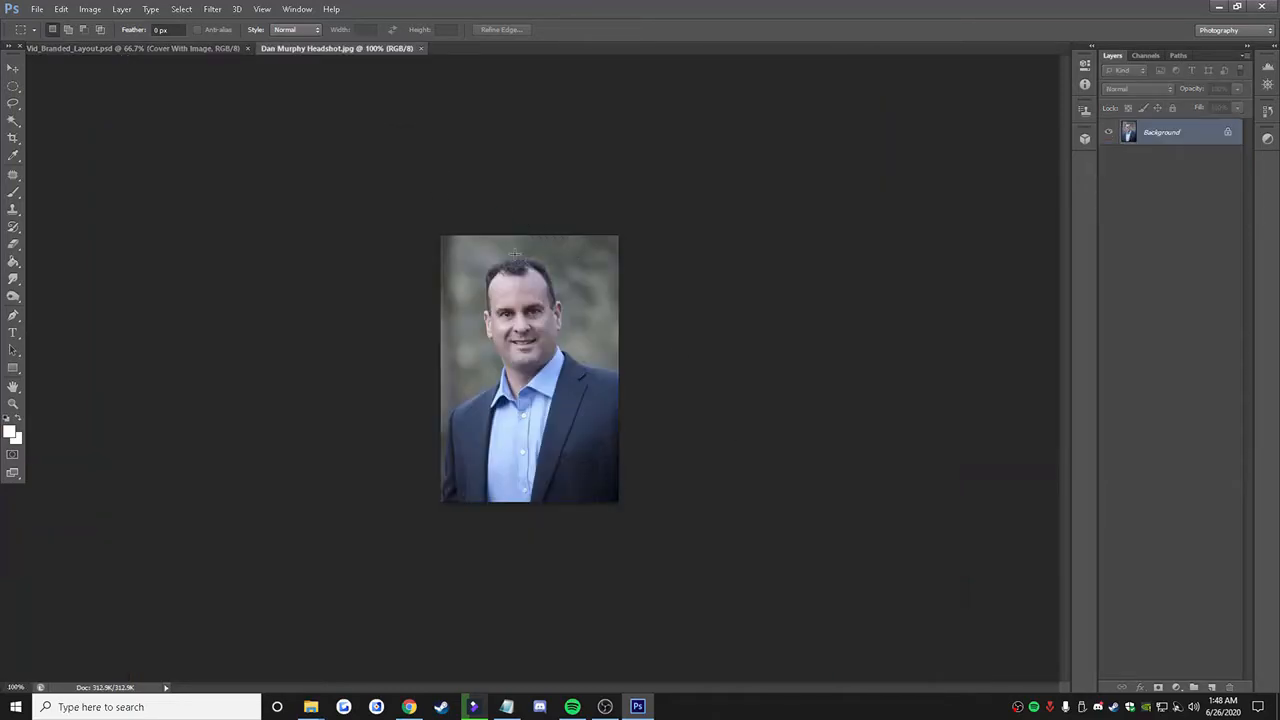
Step: Copy the headshot into the branded layout, close its source image, and place it over the white picture placeholder beneath the Featured Badge layer
drag(387, 50, 452, 155)
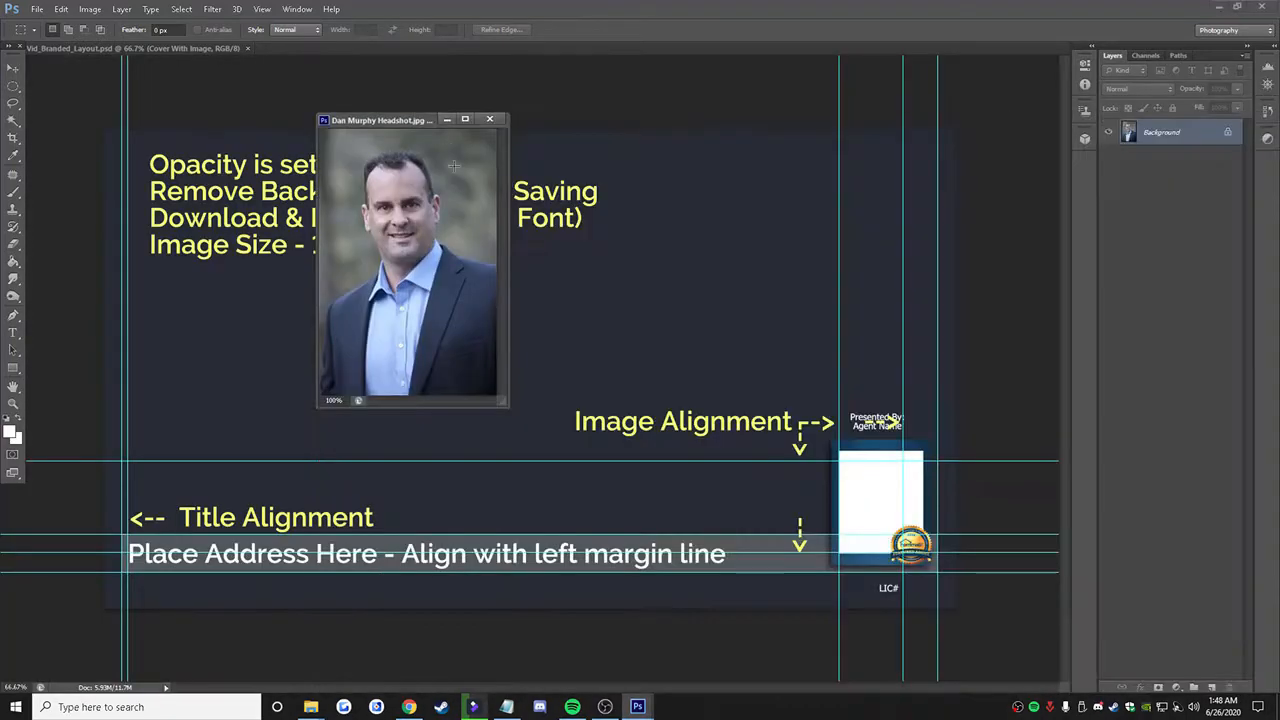
click(13, 72)
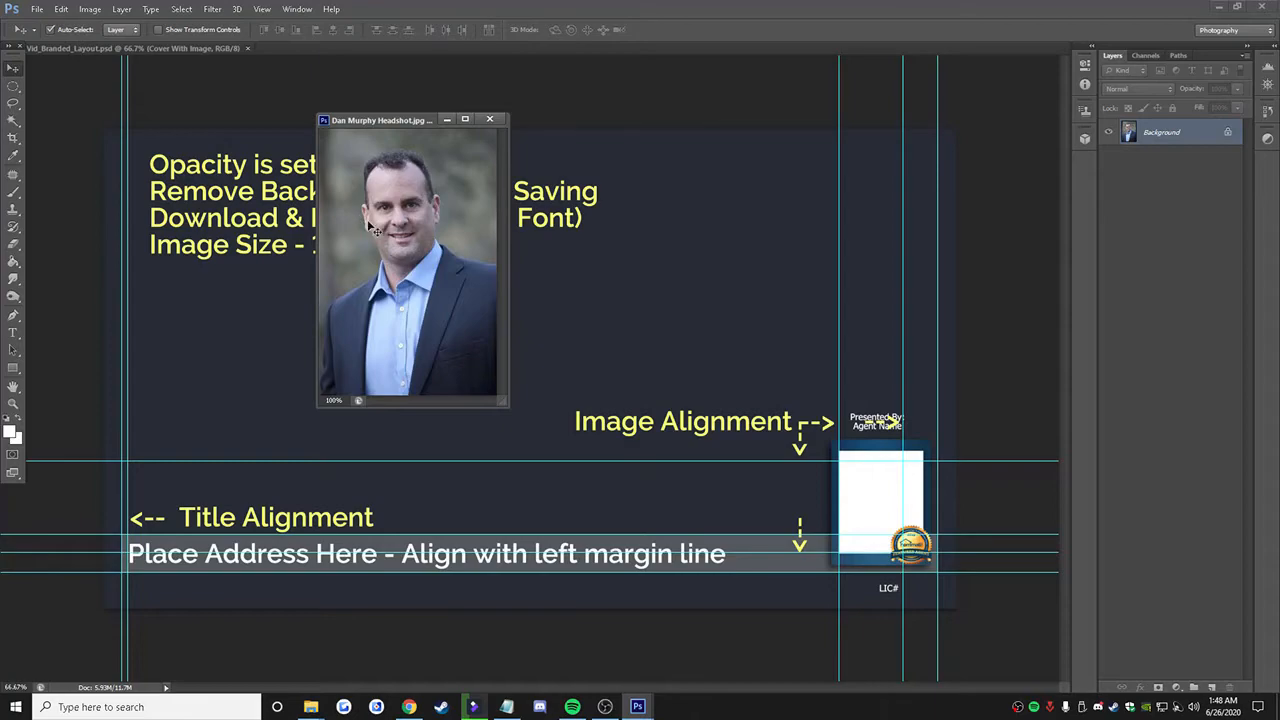
drag(391, 244, 697, 263)
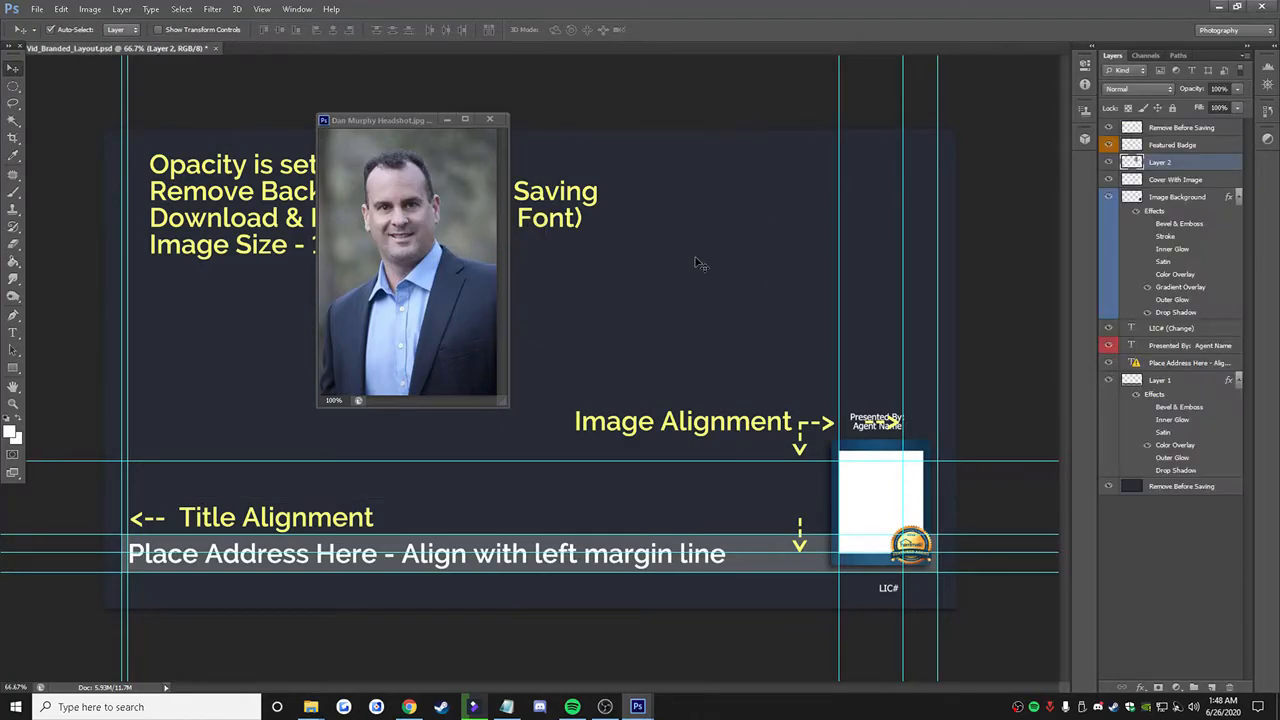
click(488, 119)
drag(714, 280, 900, 491)
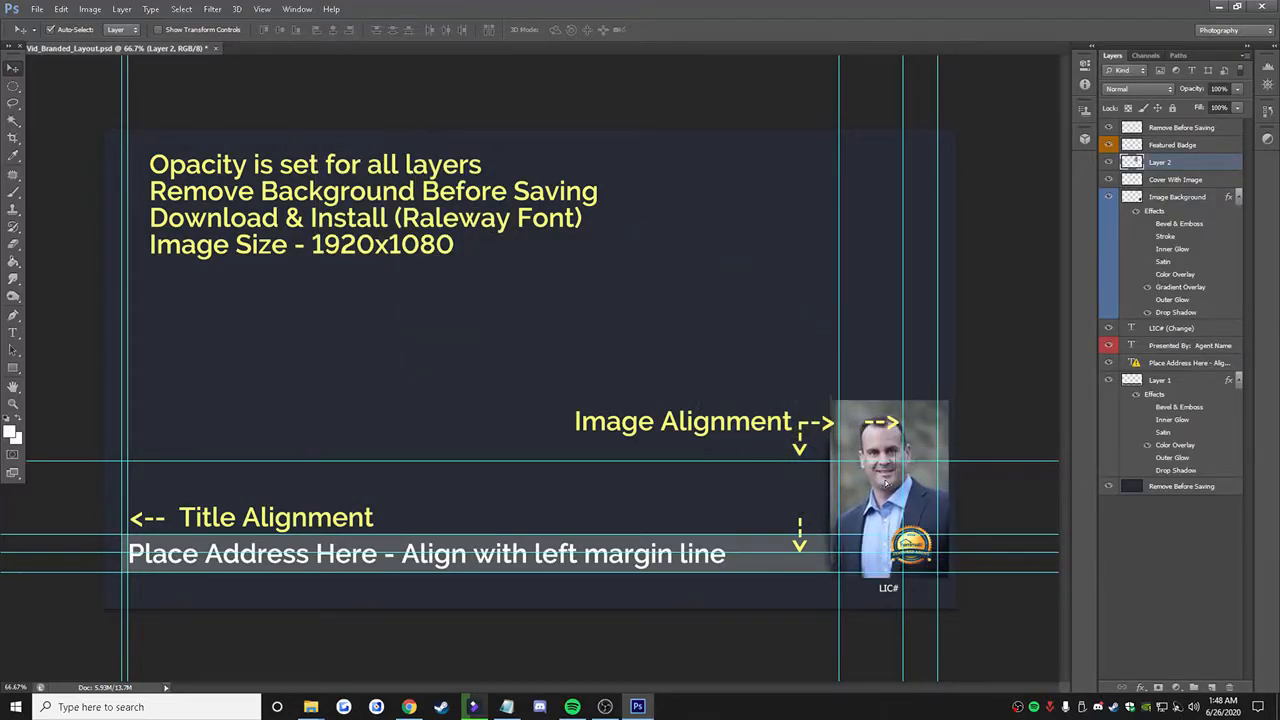
mouse_move(1164, 166)
mouse_down()
mouse_move(1191, 278)
mouse_move(1180, 210)
mouse_move(1188, 453)
mouse_move(1191, 324)
mouse_move(1165, 152)
mouse_up()
Step: Scale the headshot layer to fit exactly over the white placeholder inside the blue frame and apply the transformation
click(58, 8)
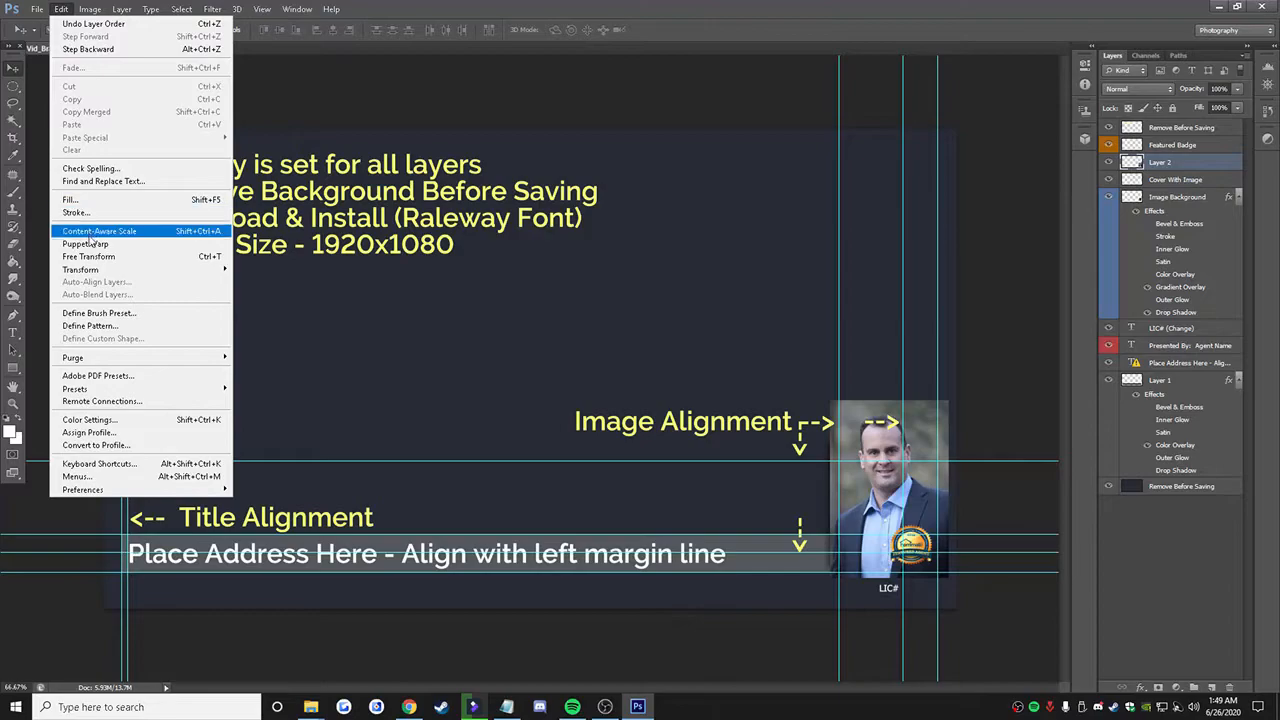
mouse_move(99, 271)
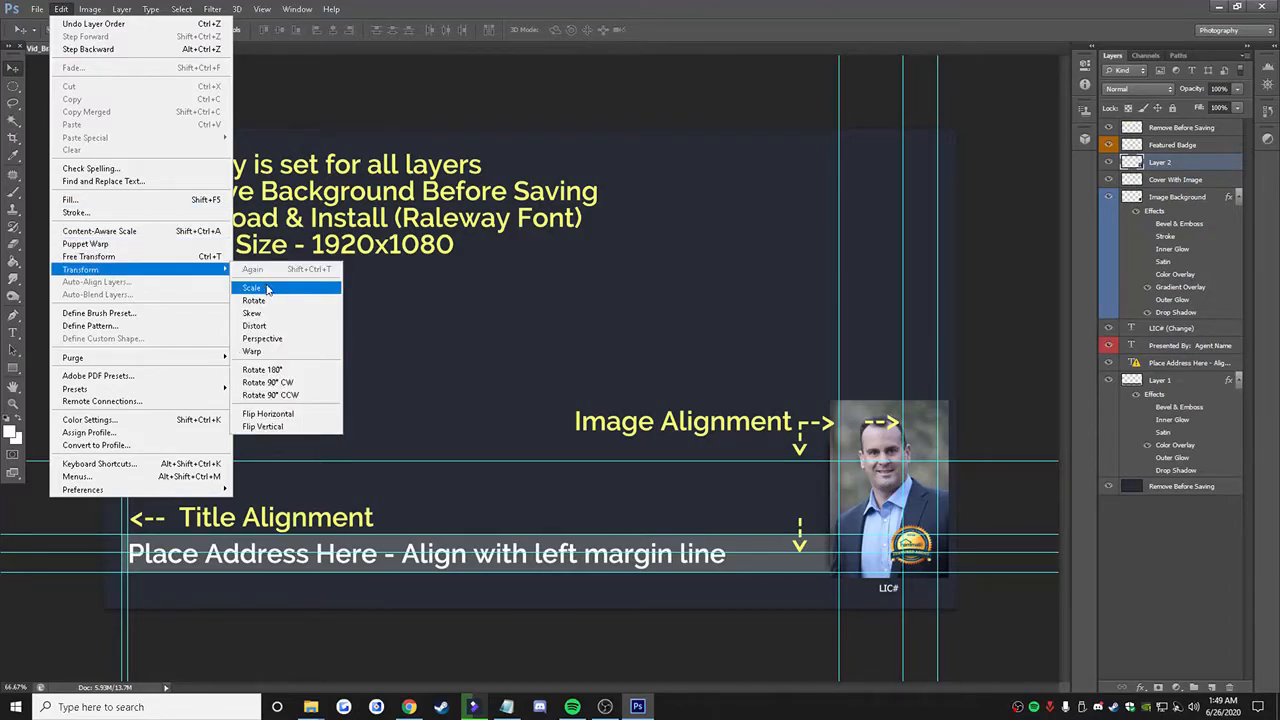
click(251, 288)
drag(889, 400, 896, 451)
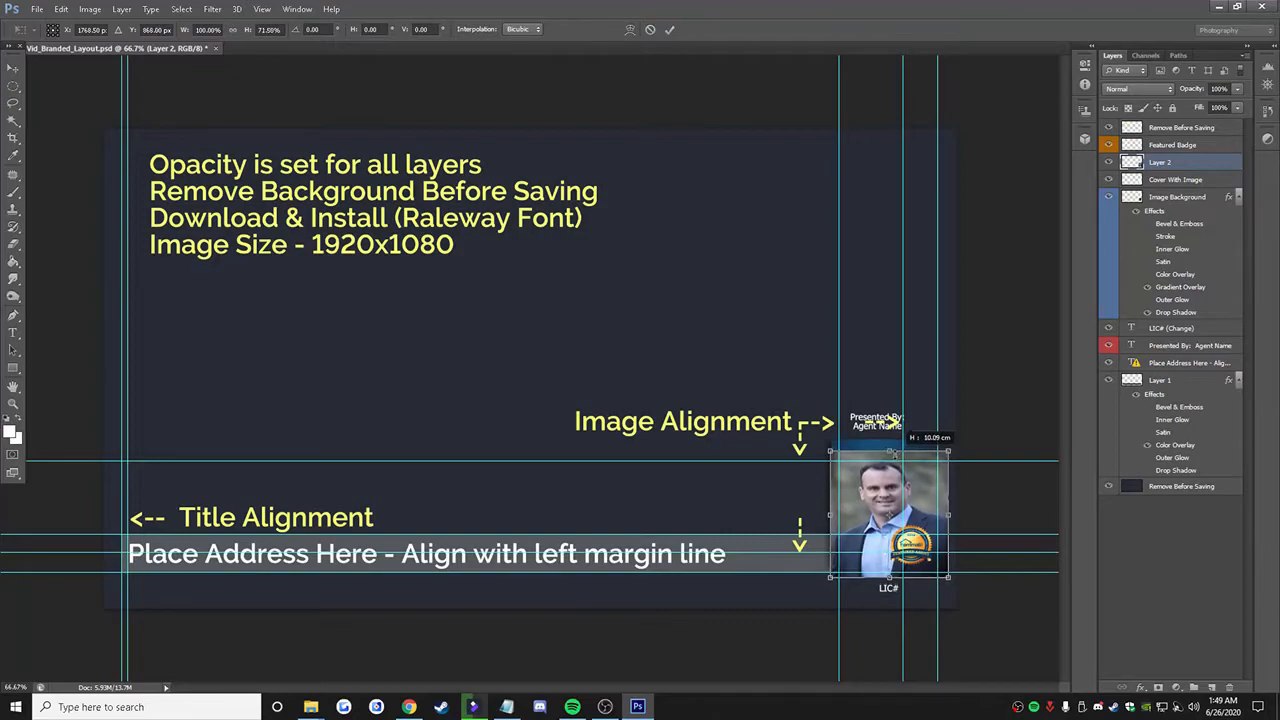
drag(830, 513, 841, 515)
drag(950, 513, 924, 513)
drag(882, 577, 882, 552)
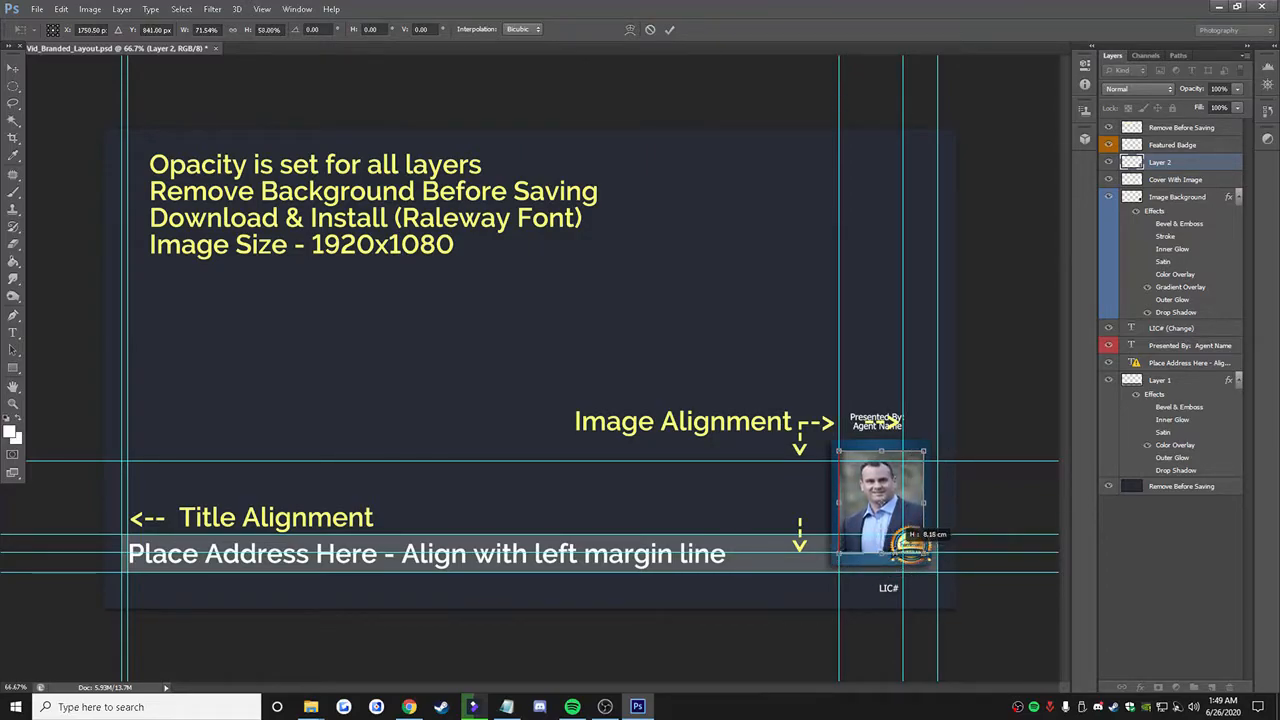
click(12, 68)
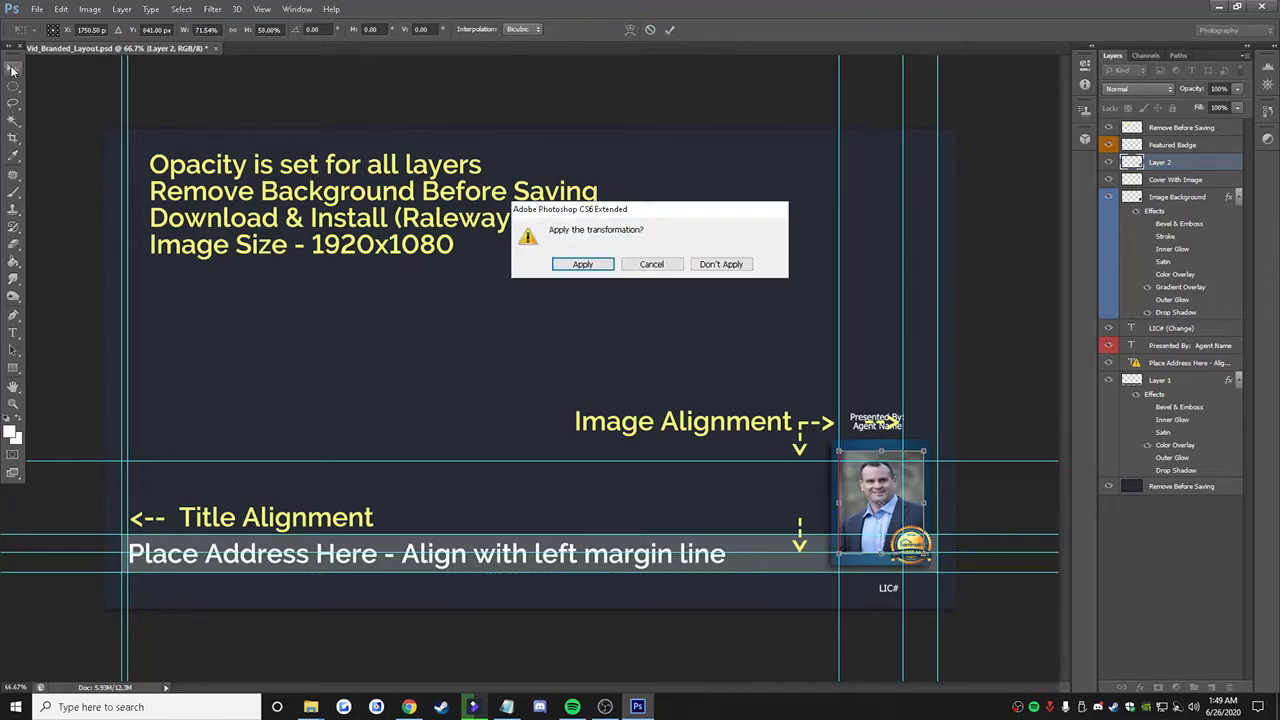
click(583, 264)
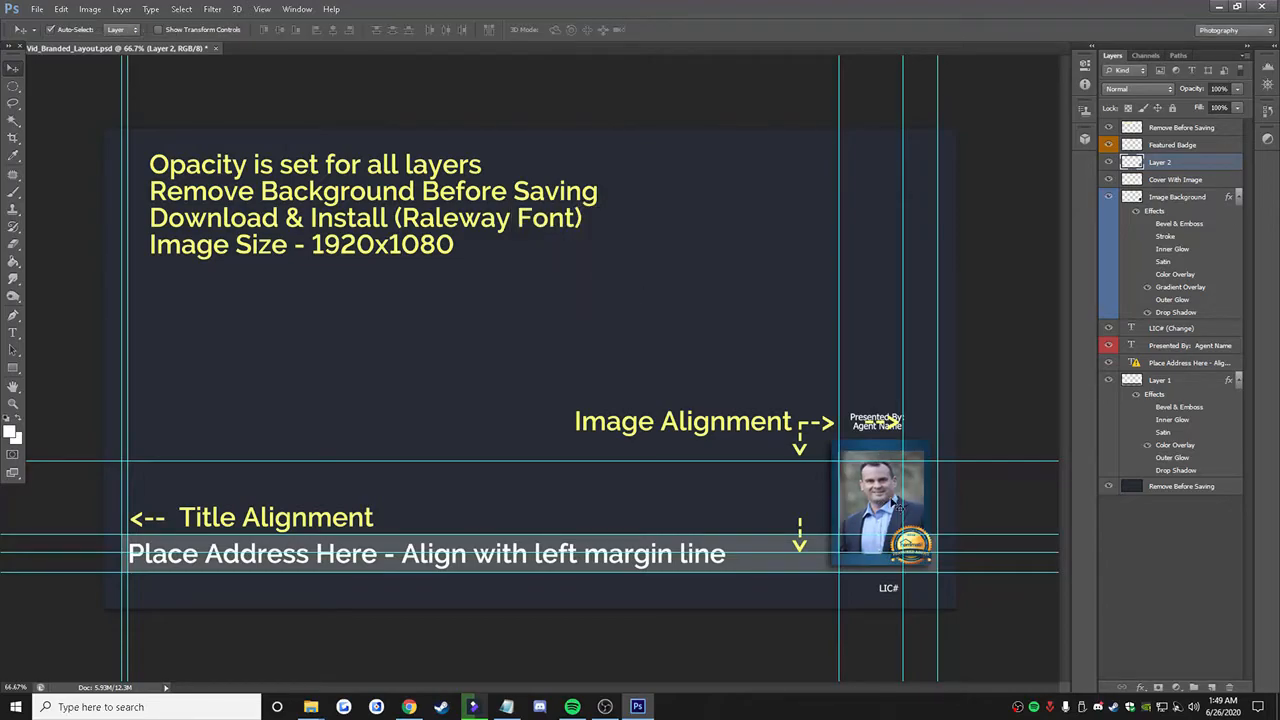
Step: Copy the property address from the Dewey St folder's name on the desktop and return to the maximized layout
drag(801, 10, 794, 464)
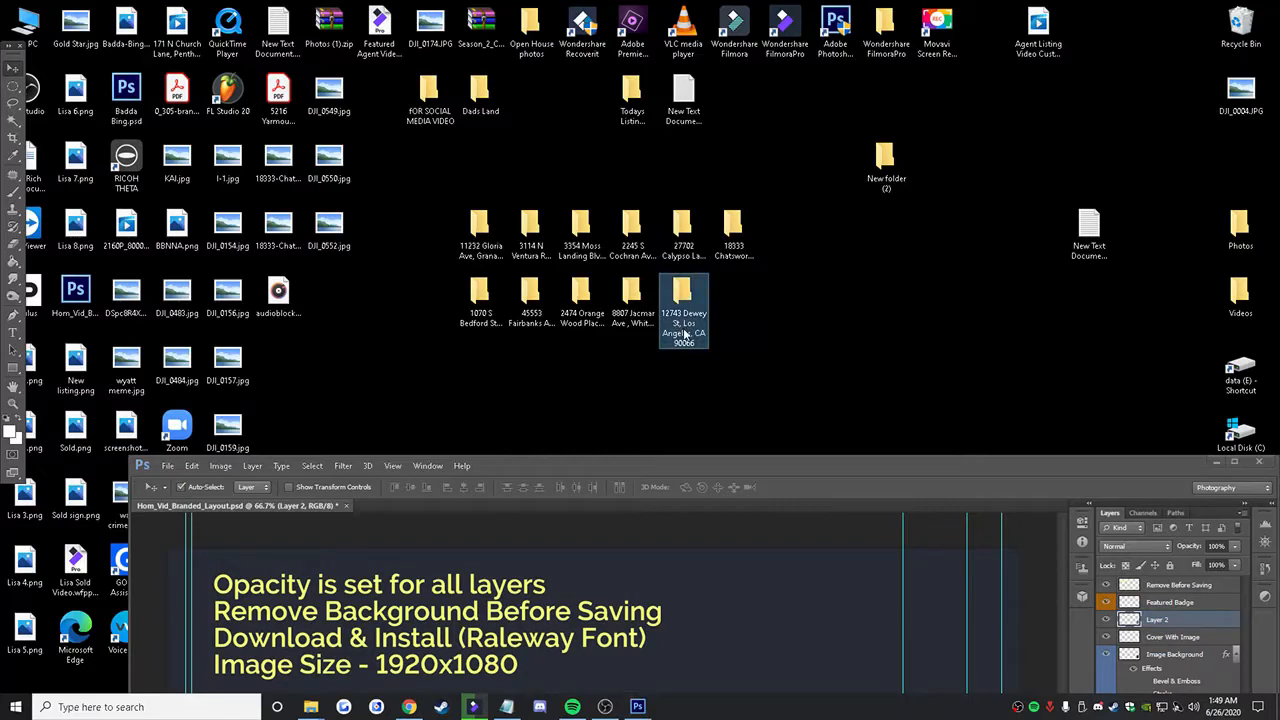
click(685, 333)
right_click(685, 331)
click(717, 372)
click(742, 438)
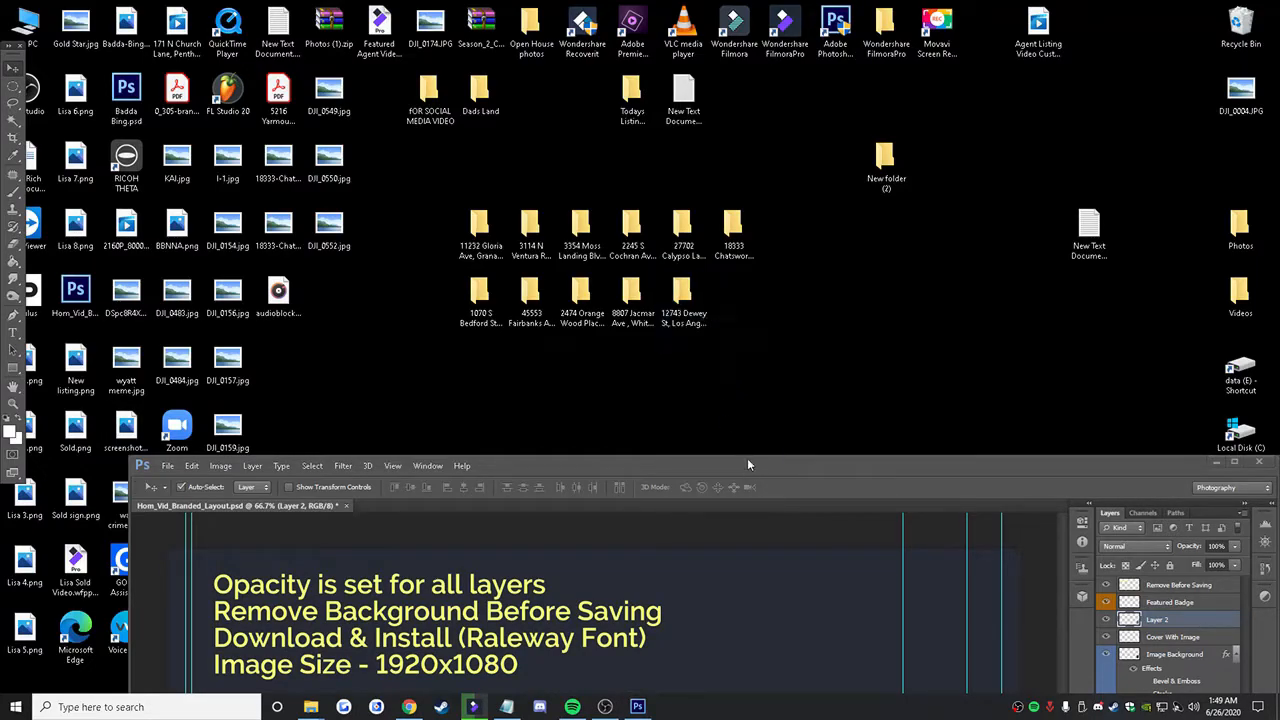
double_click(748, 465)
Step: Replace the "Place Address Here" title text with the copied property address, accepting the font substitution
click(11, 335)
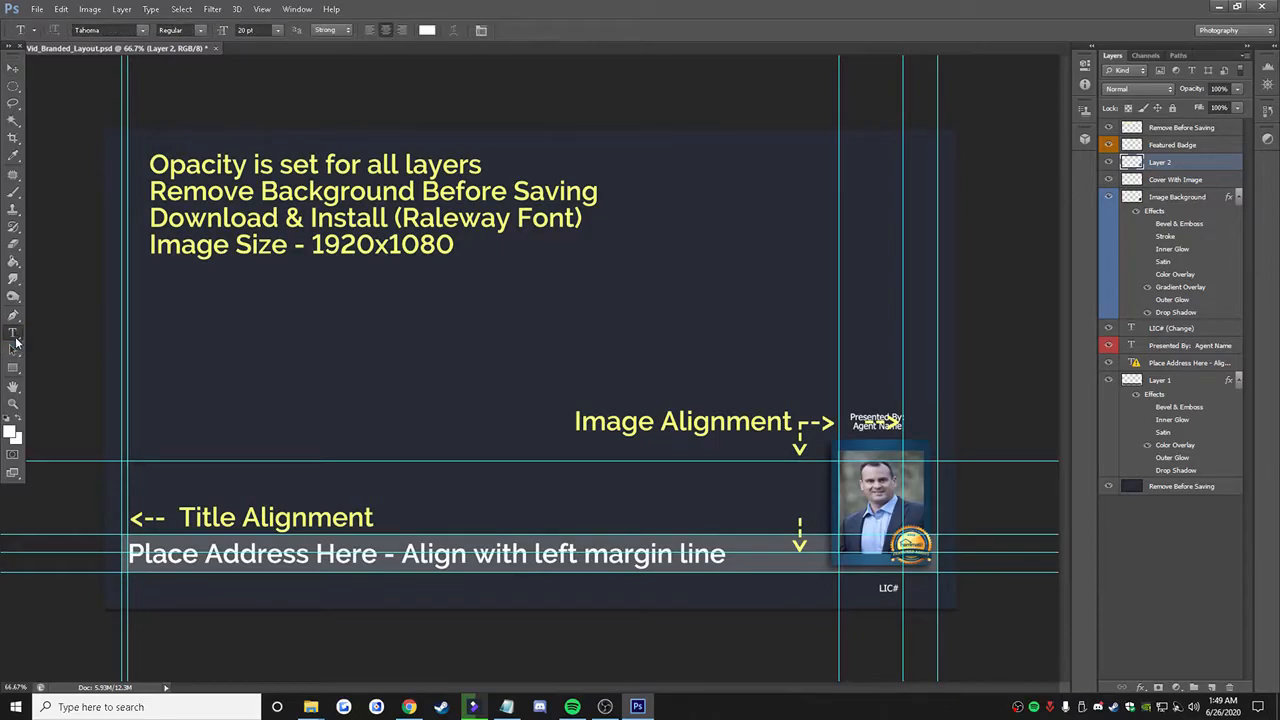
click(280, 556)
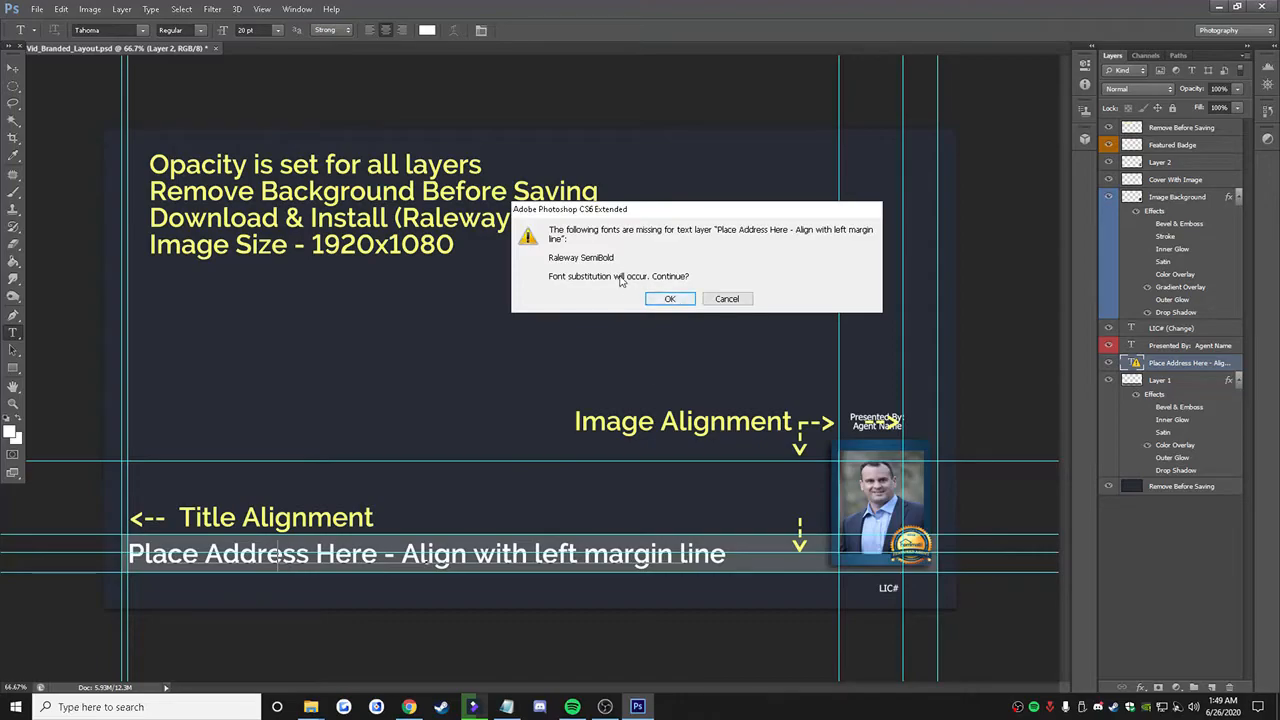
click(671, 299)
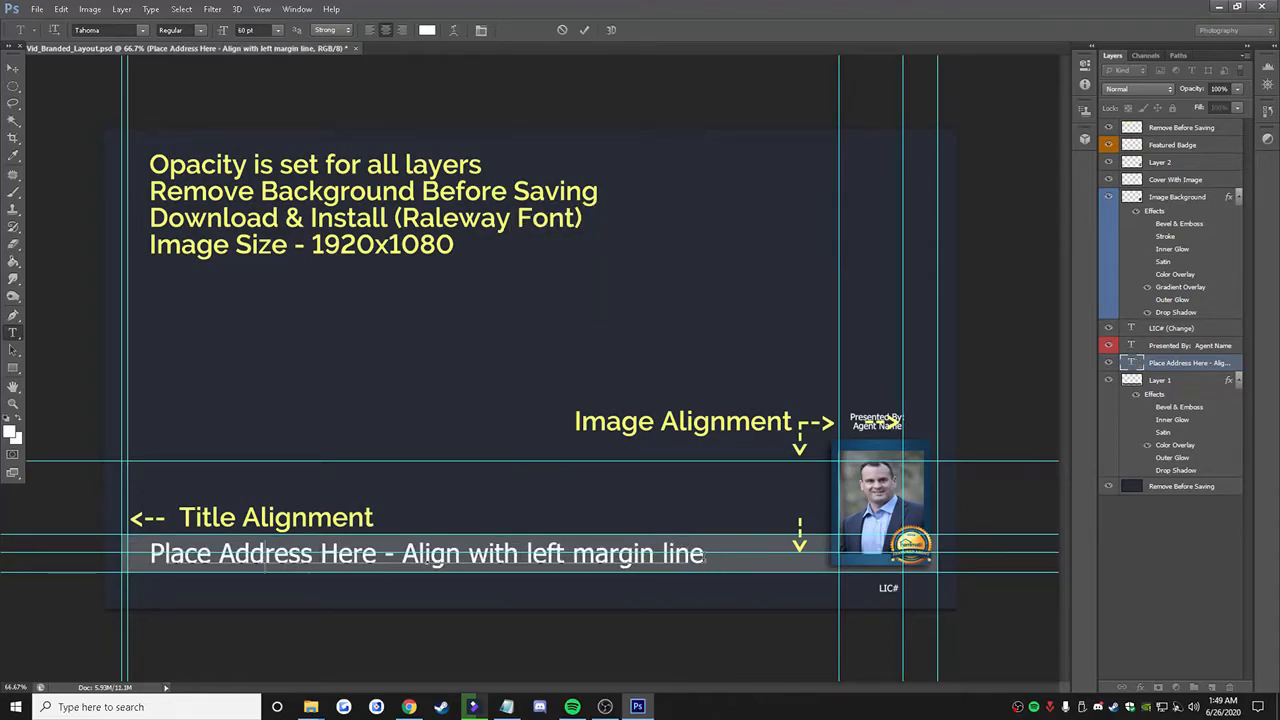
drag(704, 555, 151, 545)
key(ctrl+v)
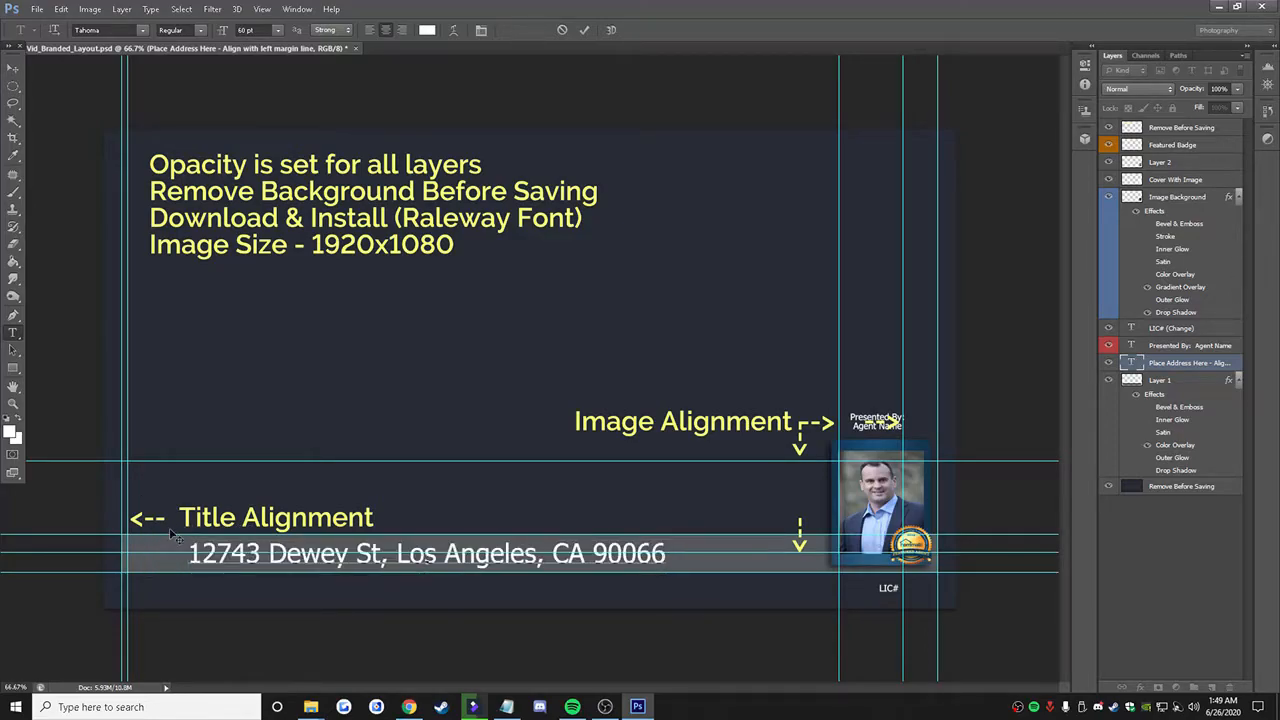
right_click(308, 560)
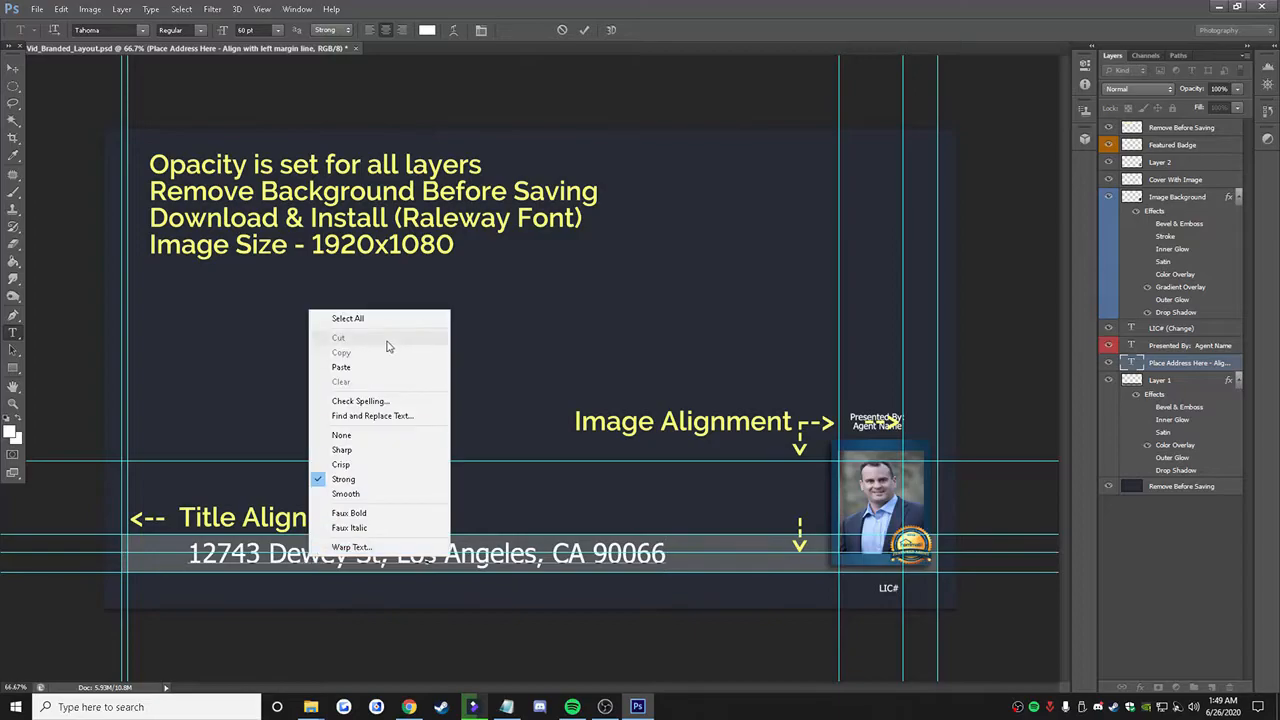
click(588, 348)
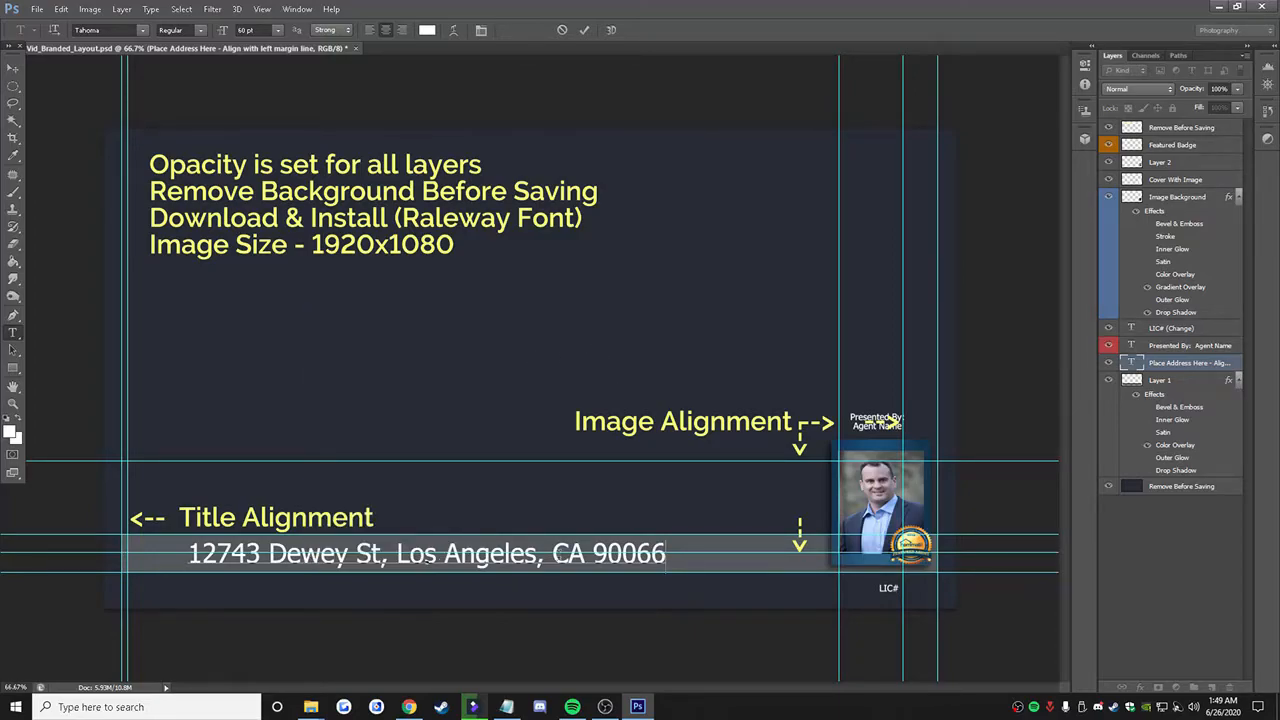
Step: Copy the agent's license number from the Hommati Edit Agent record and switch back to Photoshop
click(409, 707)
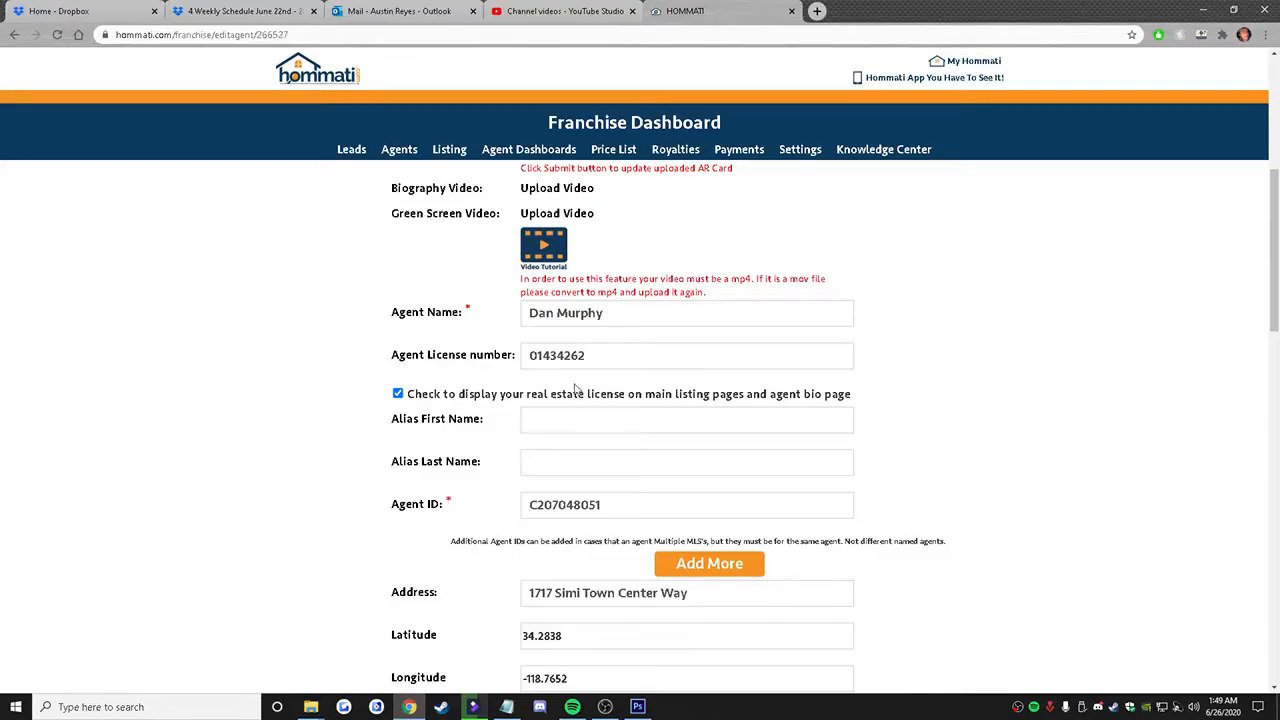
drag(581, 355, 528, 358)
right_click(541, 362)
click(572, 409)
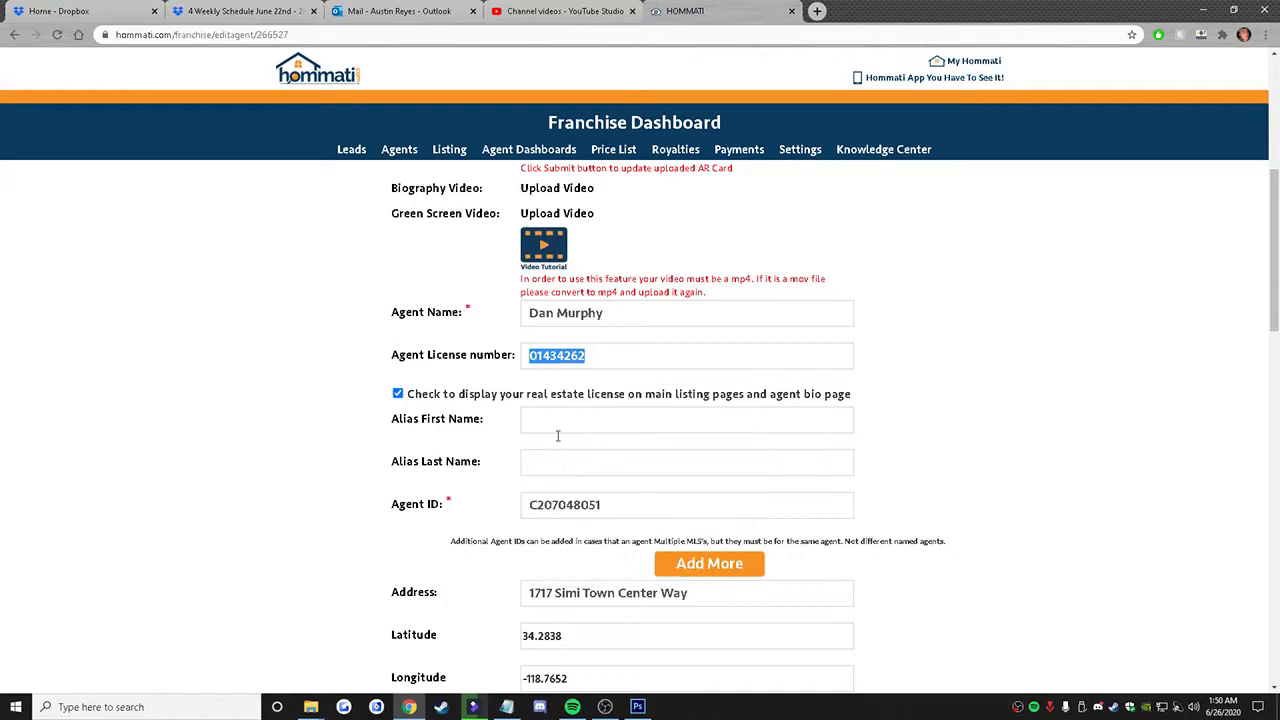
click(637, 707)
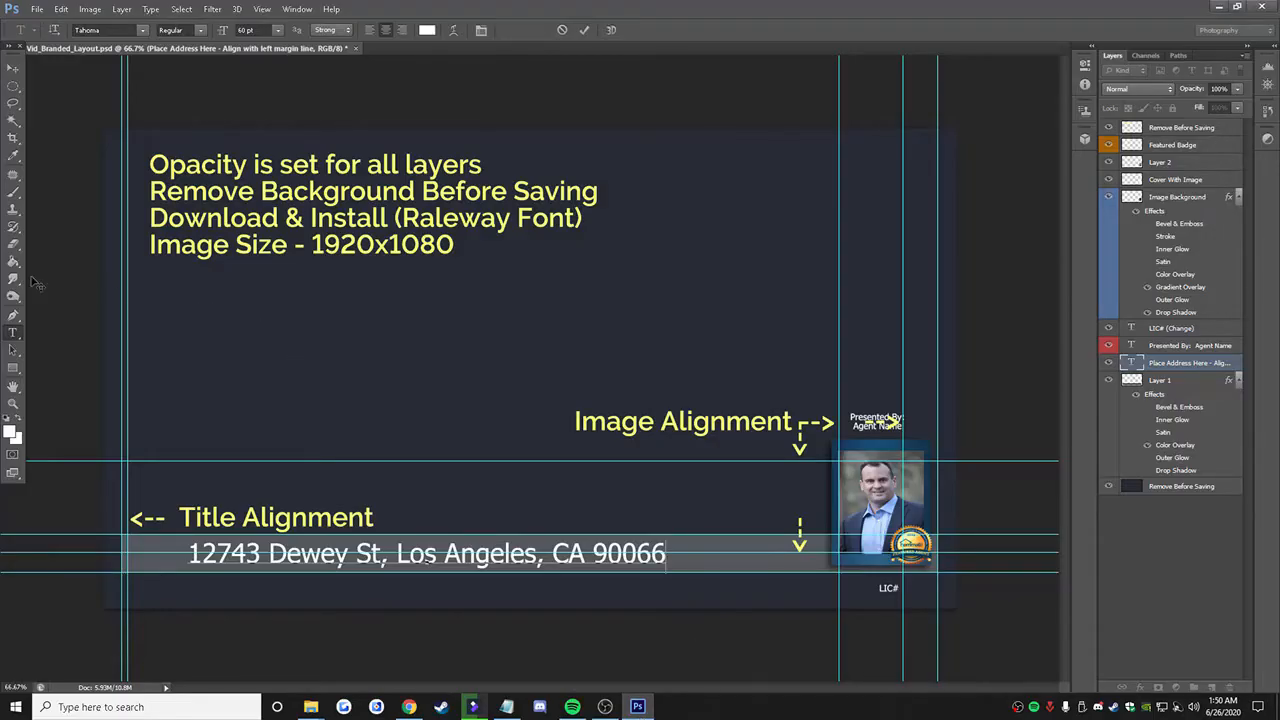
Step: Paste the agent's license number after "LIC#" in the text below the headshot
click(13, 315)
click(15, 332)
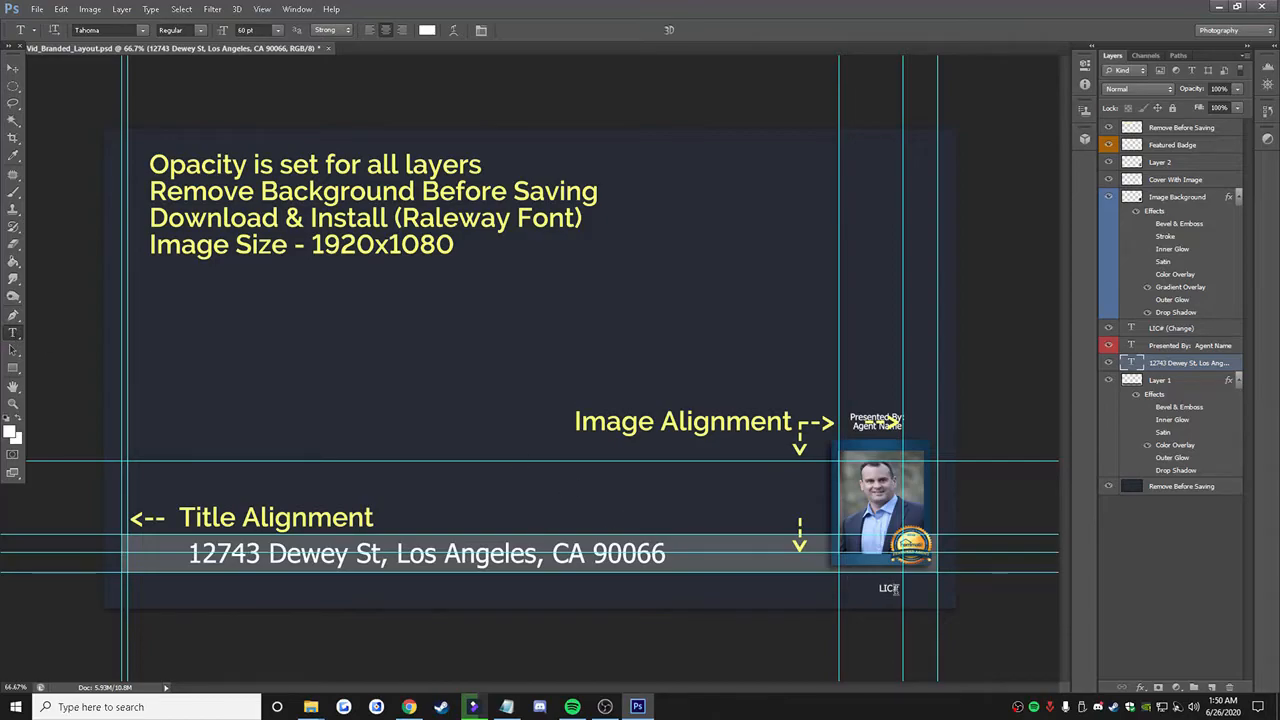
click(892, 589)
key(ctrl+v)
click(12, 70)
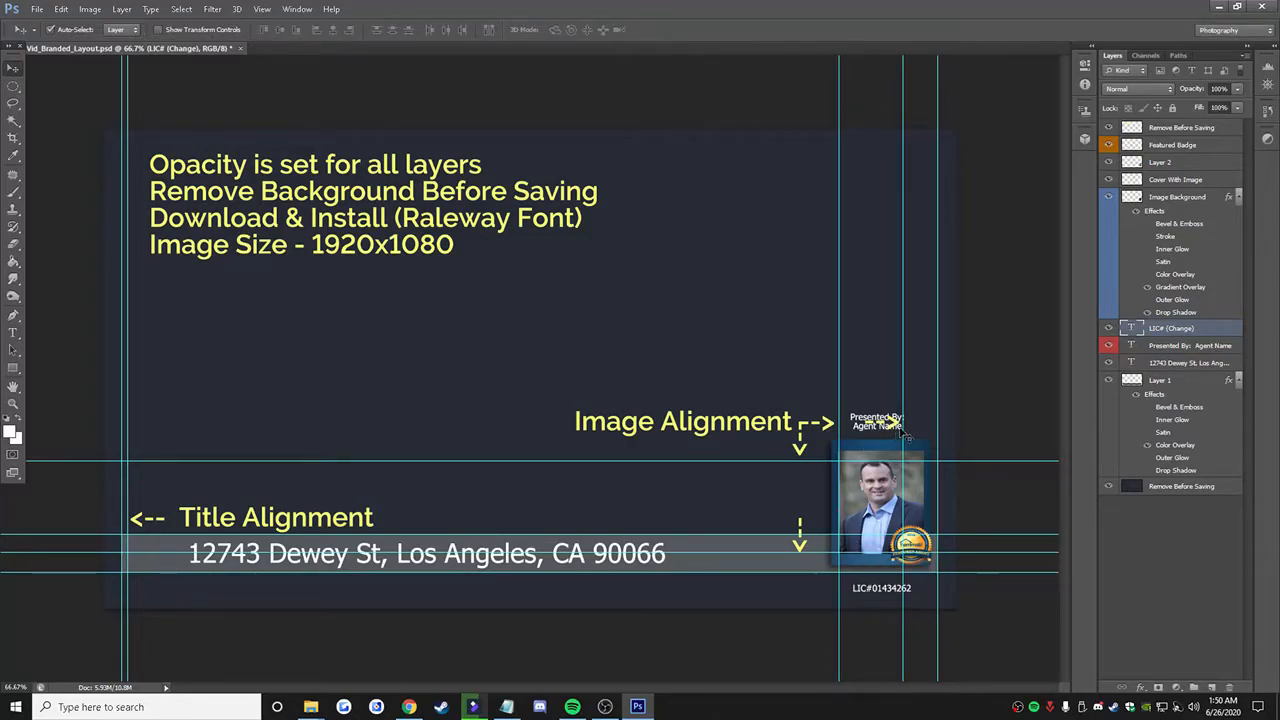
Step: Copy the agent's name from the Hommati Edit Agent record and switch back to Photoshop
click(410, 703)
drag(601, 313, 527, 314)
right_click(547, 318)
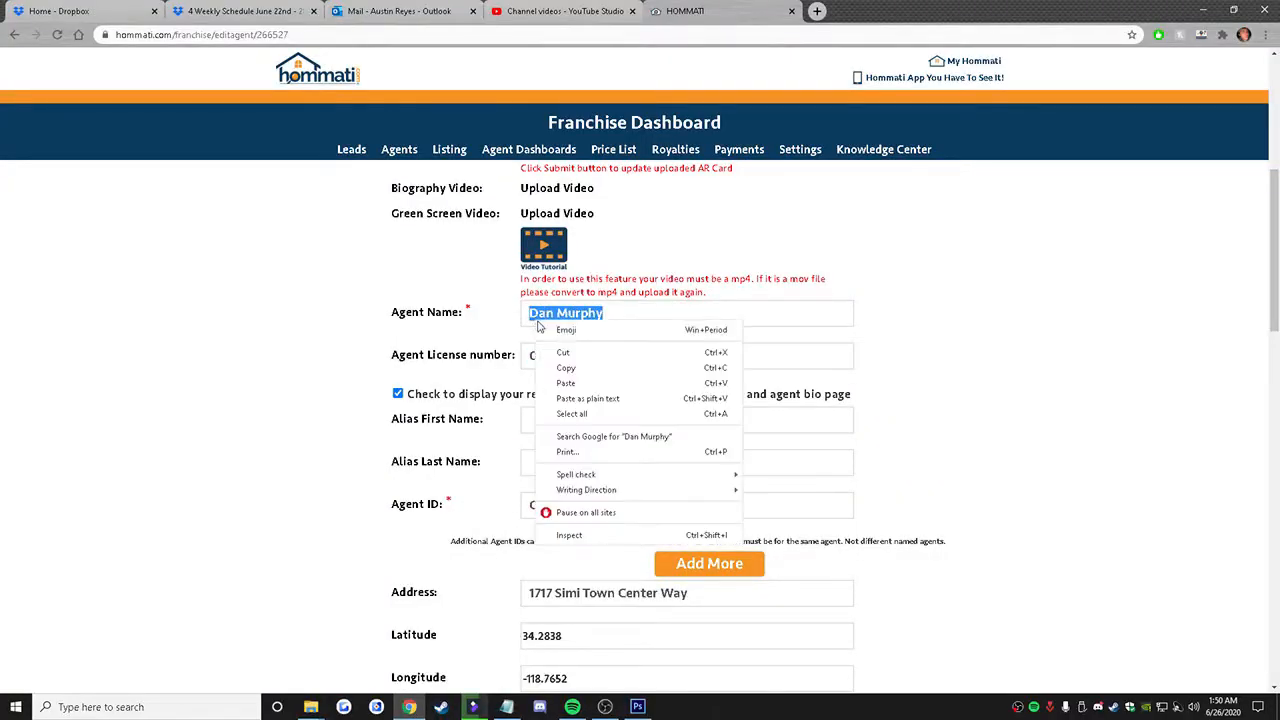
click(565, 367)
click(637, 706)
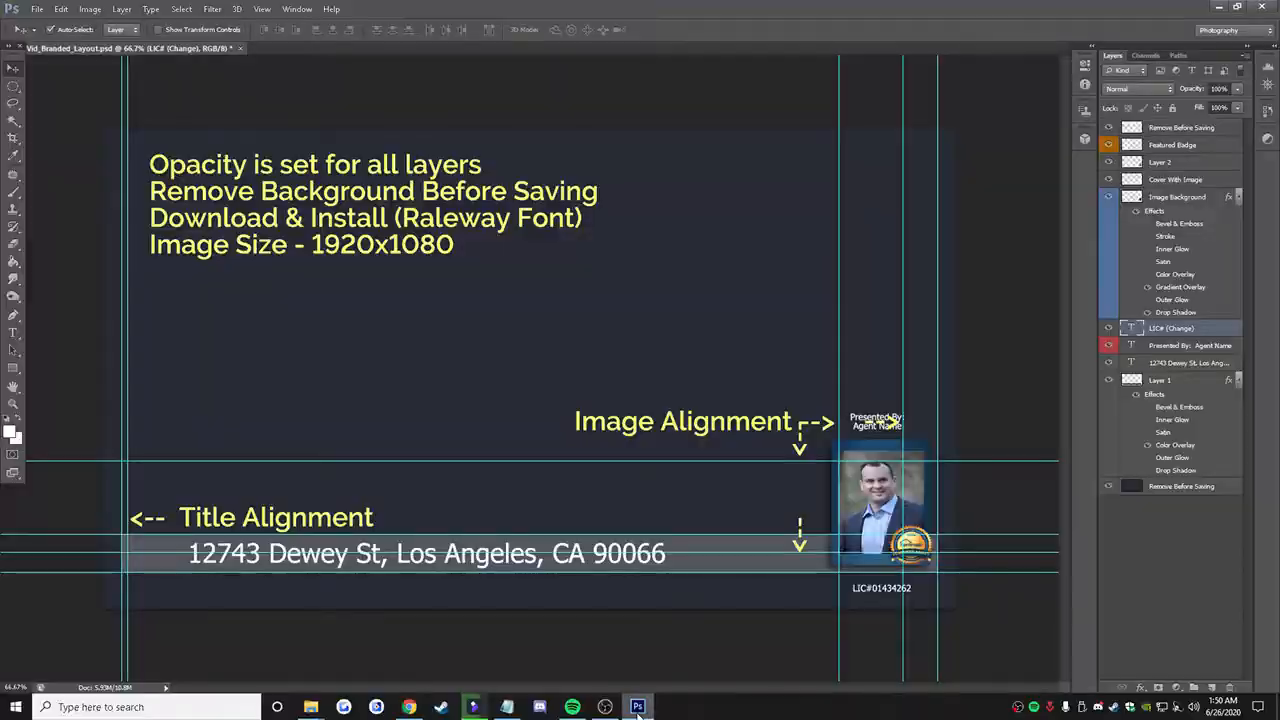
Step: Replace "Agent Name" in the "Presented By" text above the headshot with the copied agent's name
click(10, 338)
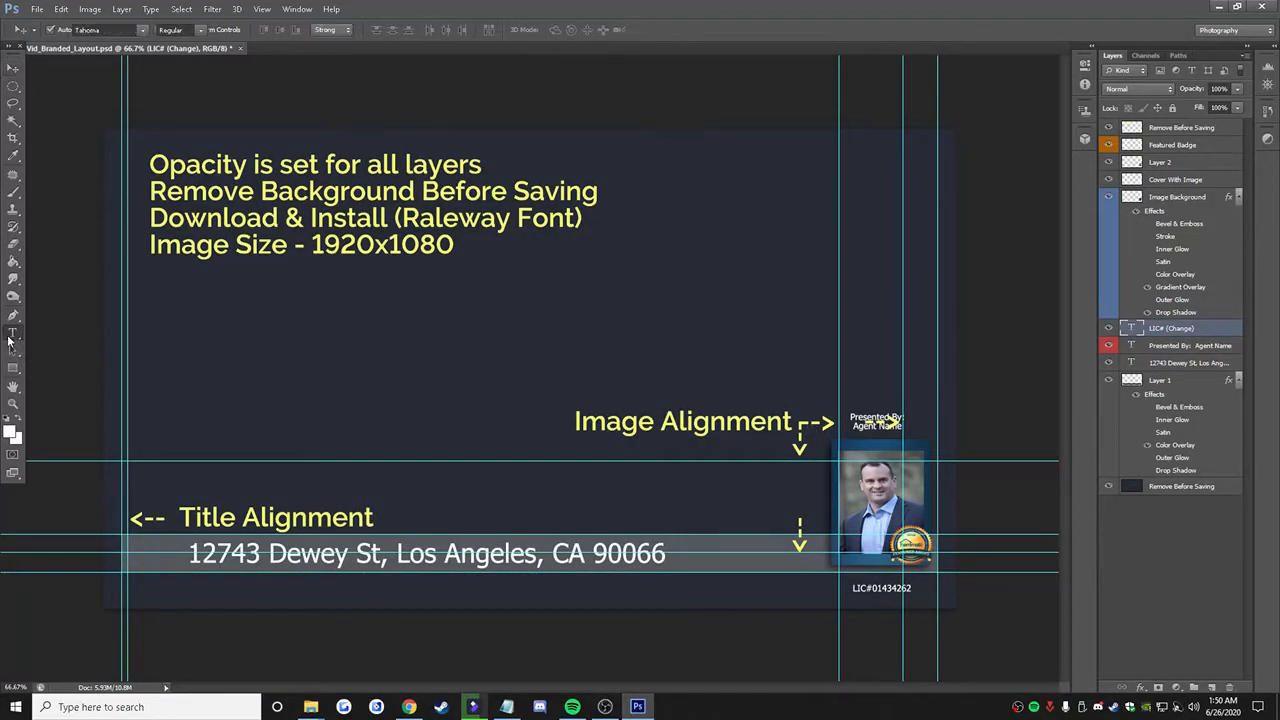
click(892, 426)
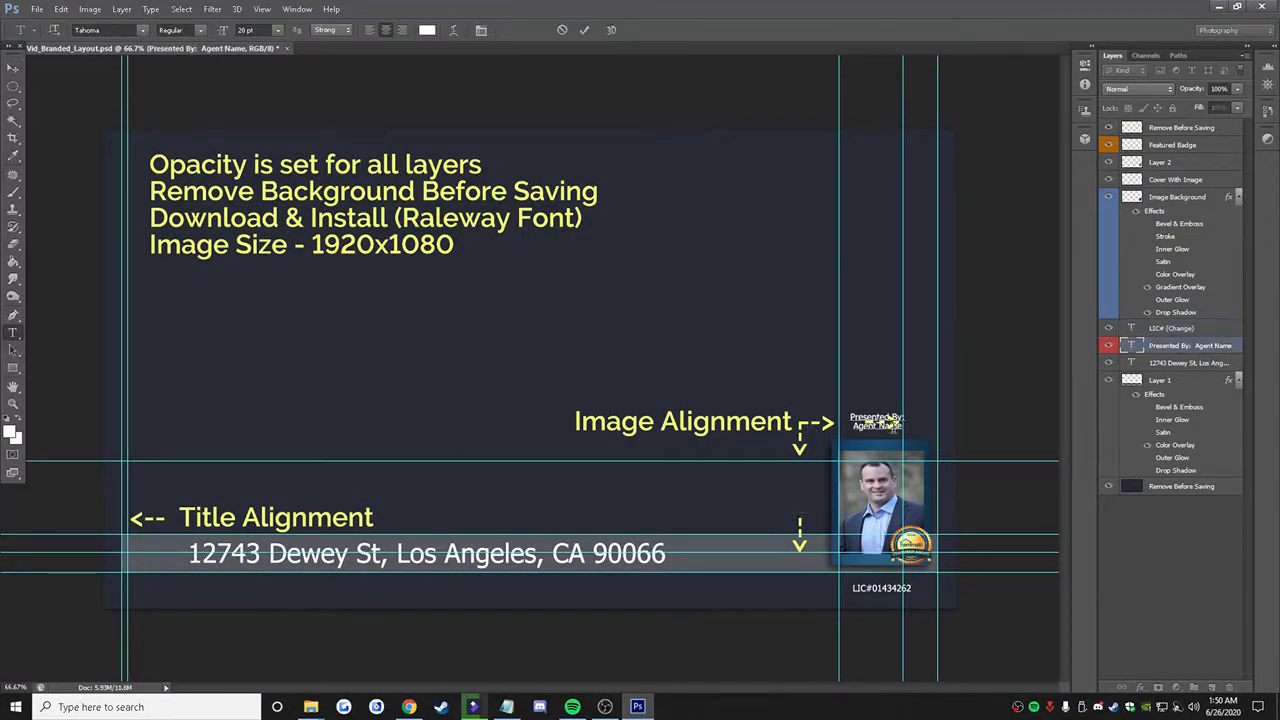
drag(904, 426, 852, 431)
right_click(858, 429)
click(893, 487)
Step: Delete both "Remove Before Saving" layers, the yellow guide notes and the dark background
drag(1160, 128, 1228, 688)
right_click(1181, 469)
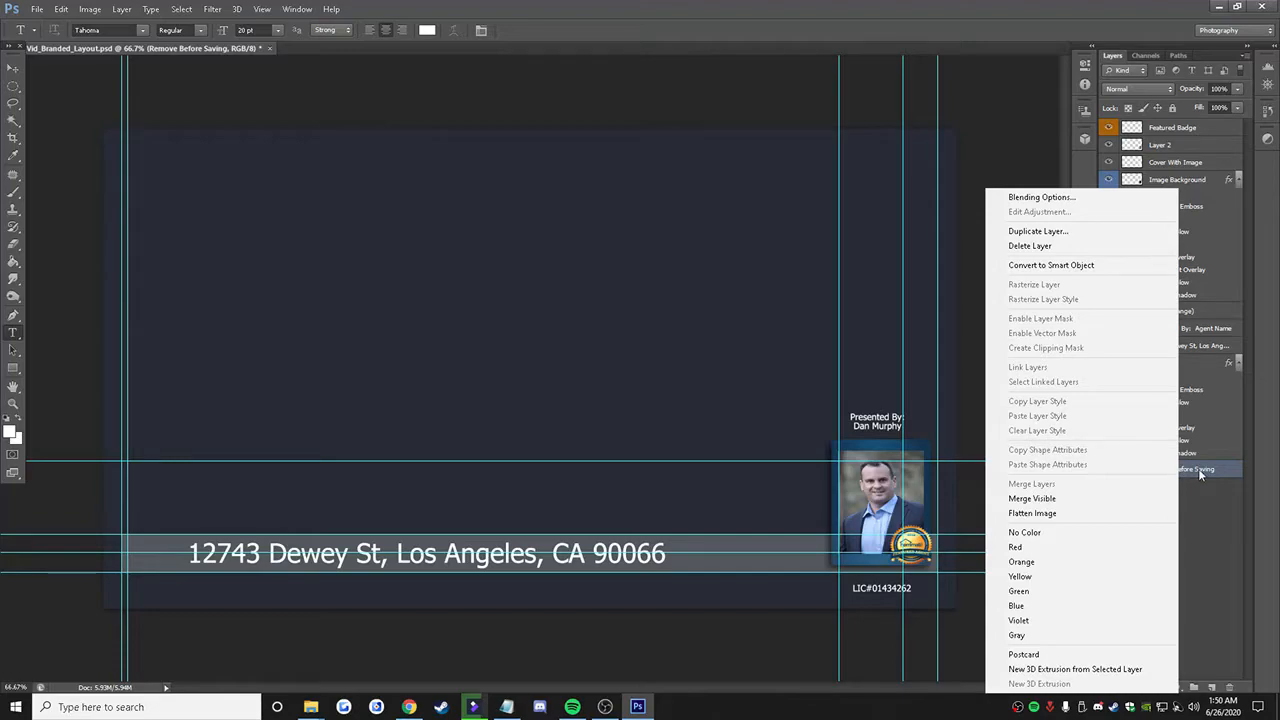
click(1052, 247)
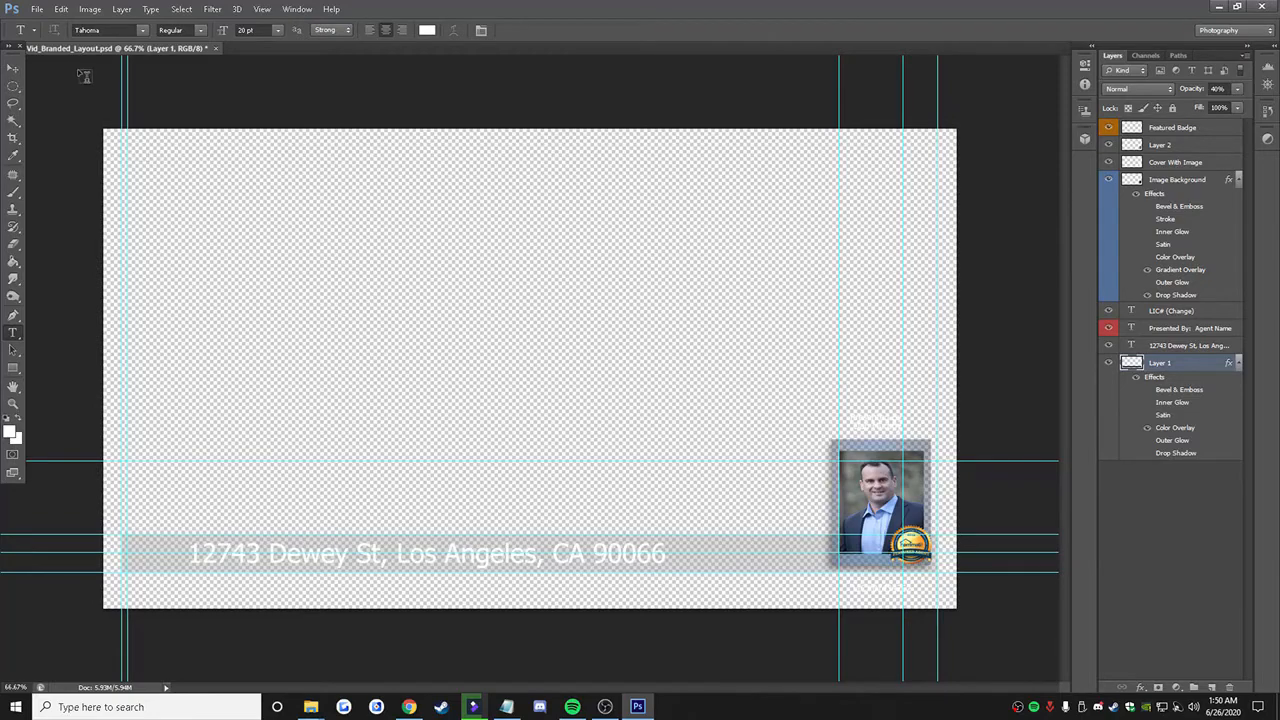
Step: Save the overlay for web as a transparent PNG-24 named Hom_Vid_Branded_Layout.png in the property's folder on the Desktop
click(38, 10)
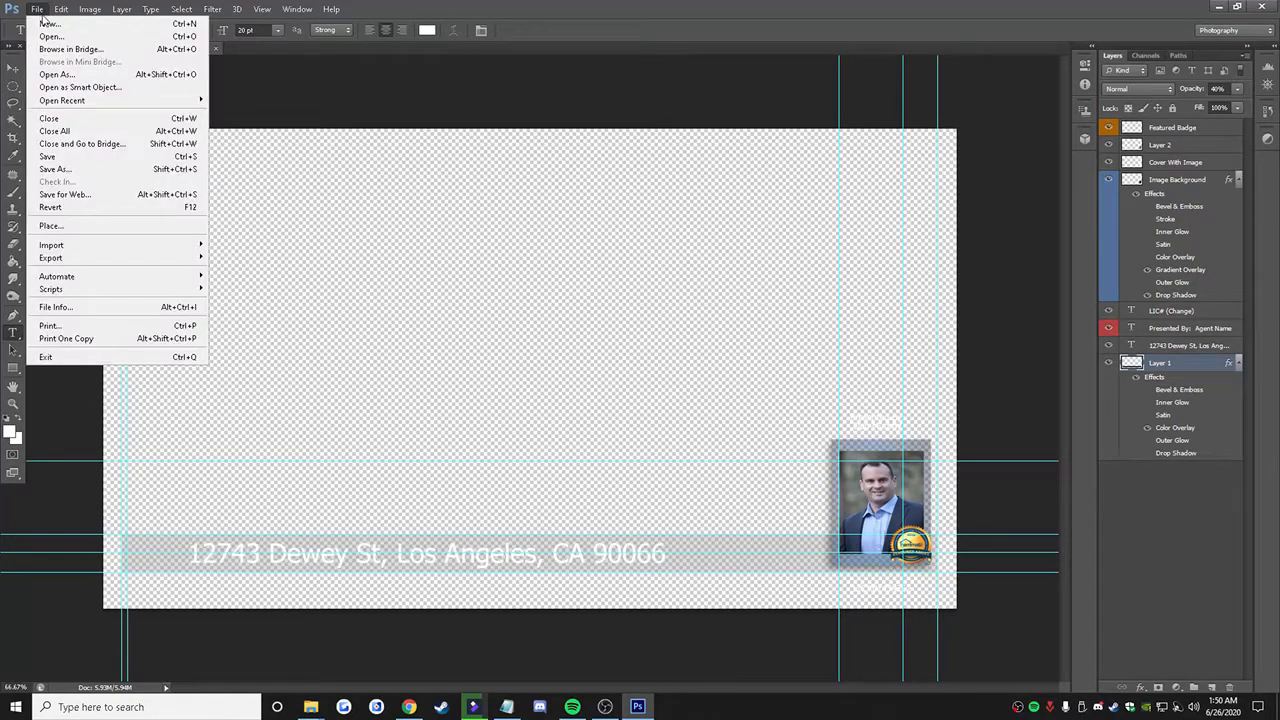
click(82, 196)
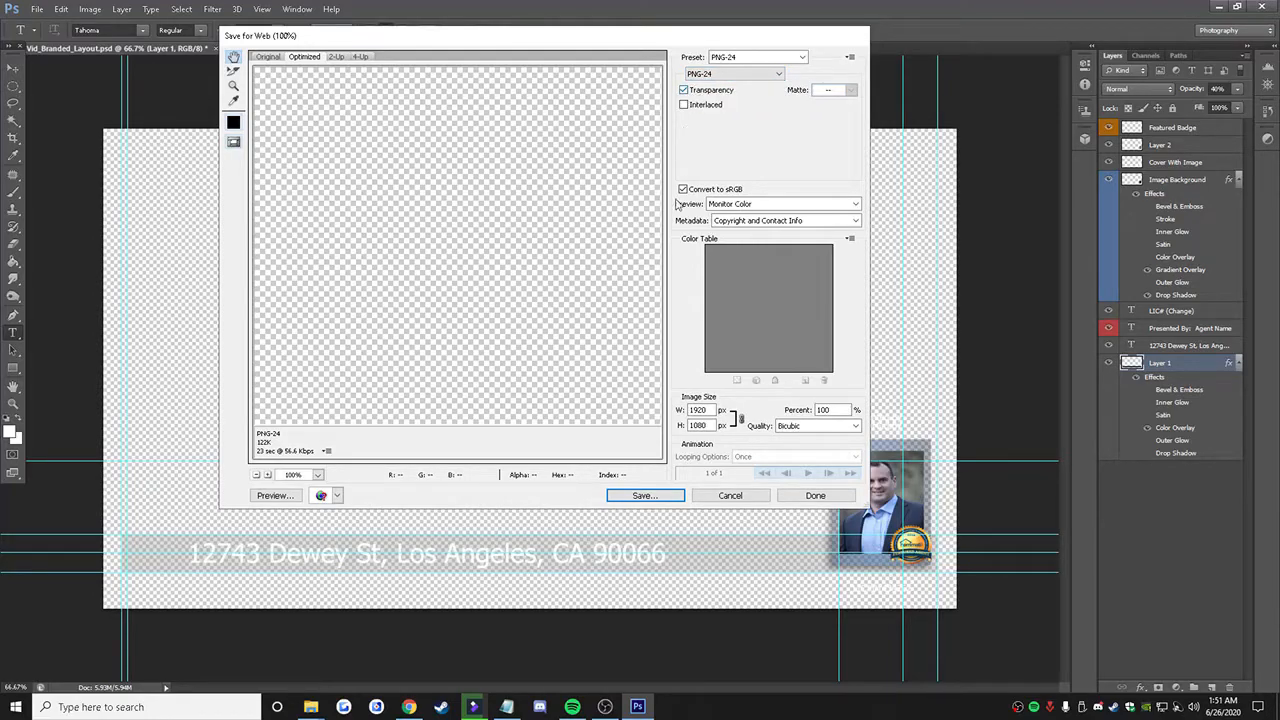
click(642, 495)
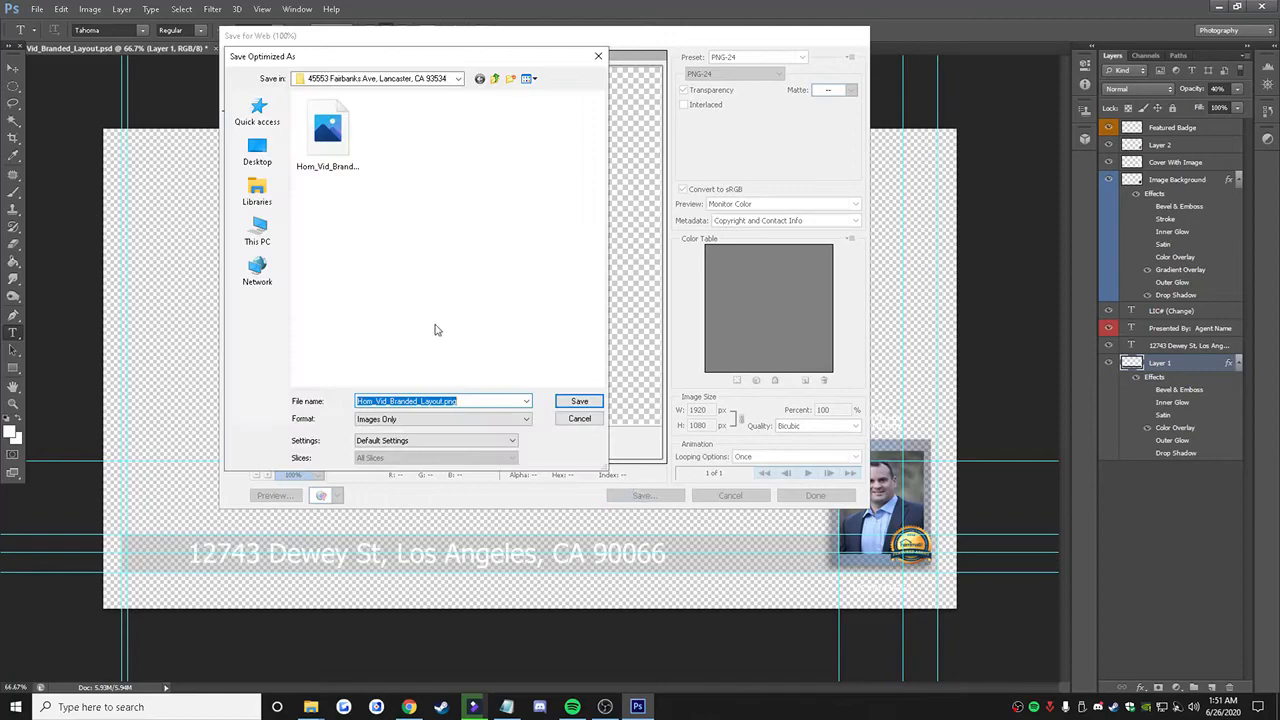
click(257, 150)
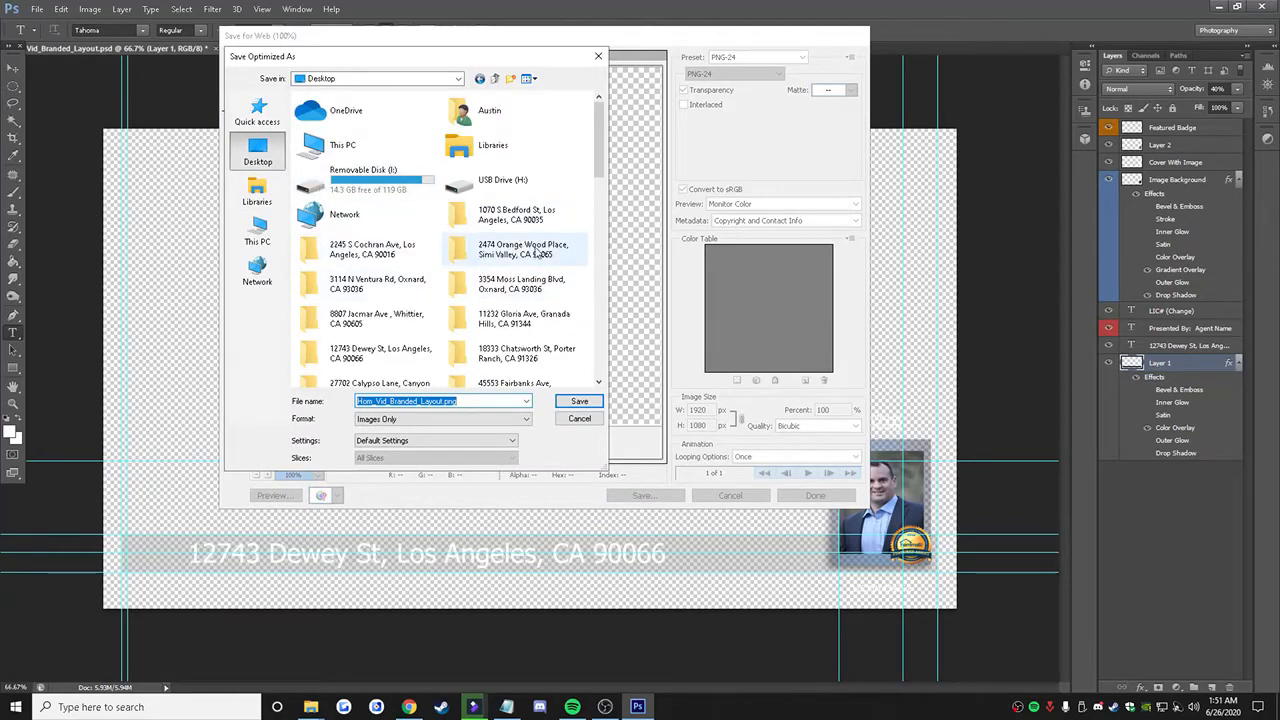
double_click(365, 355)
click(577, 401)
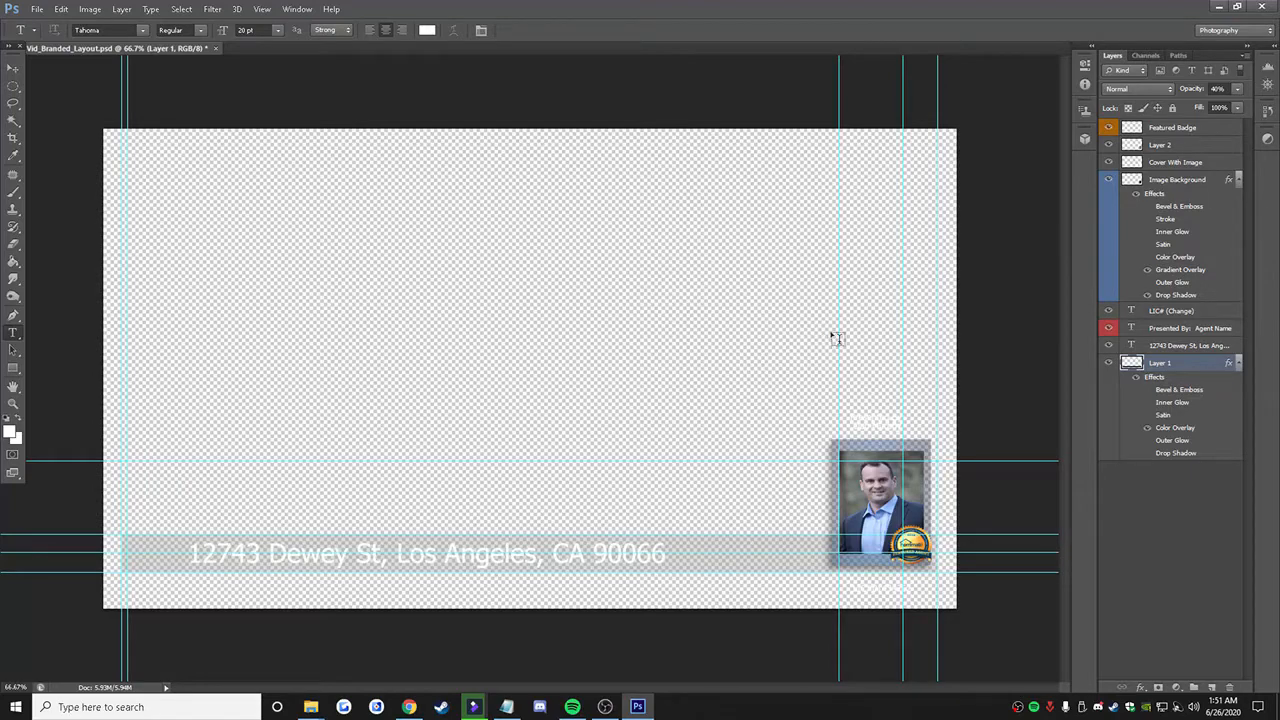
Step: Quit Photoshop without saving the layout document, switch to FilmoraPro and return from the export queue to the editor
click(1265, 6)
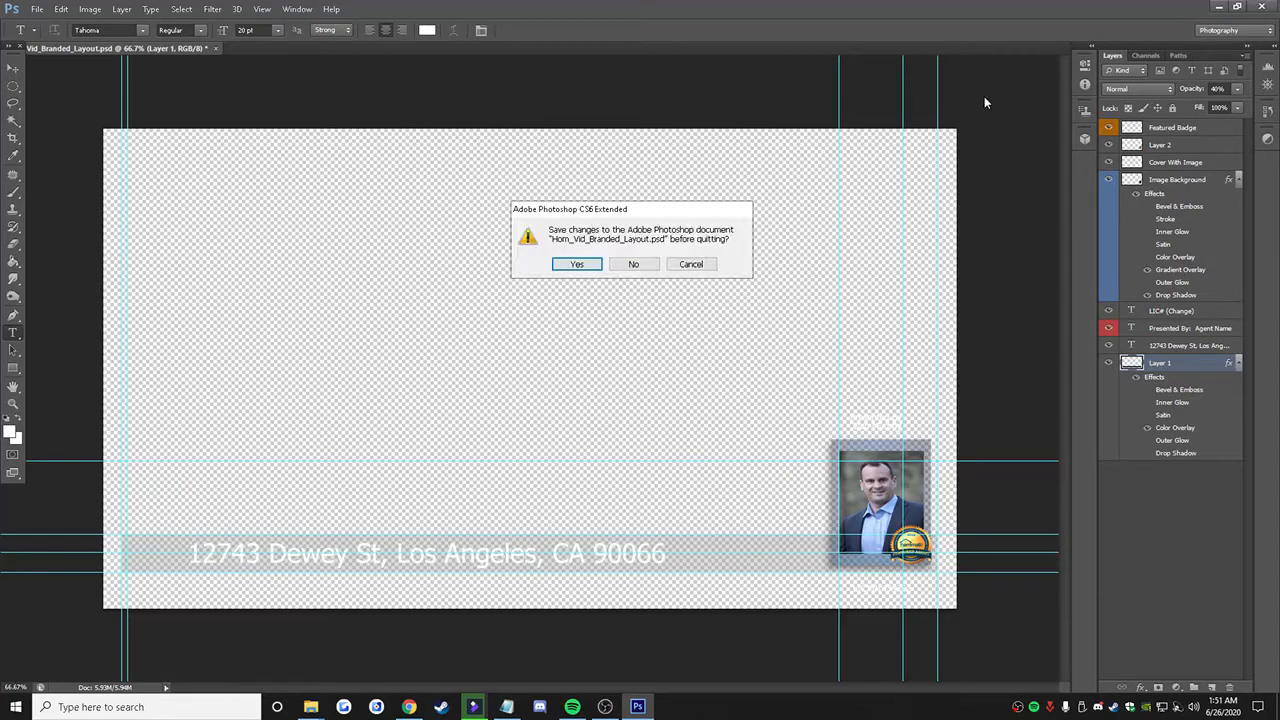
click(636, 266)
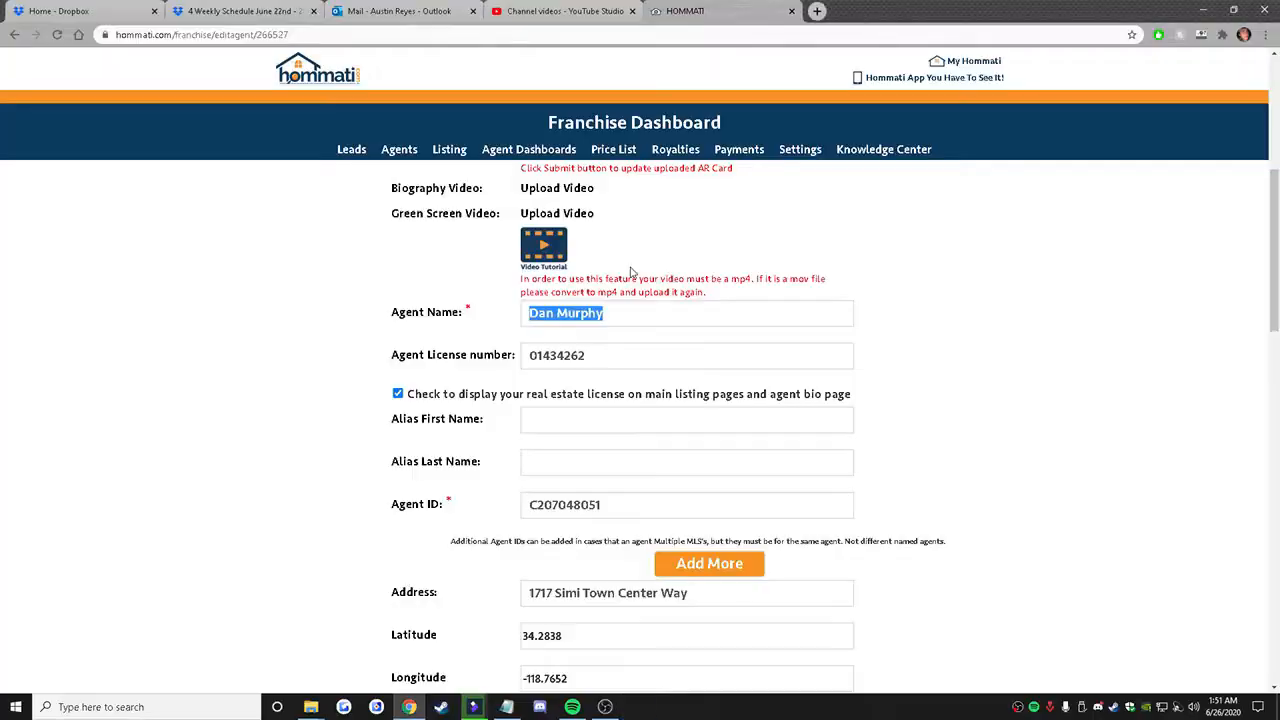
click(478, 708)
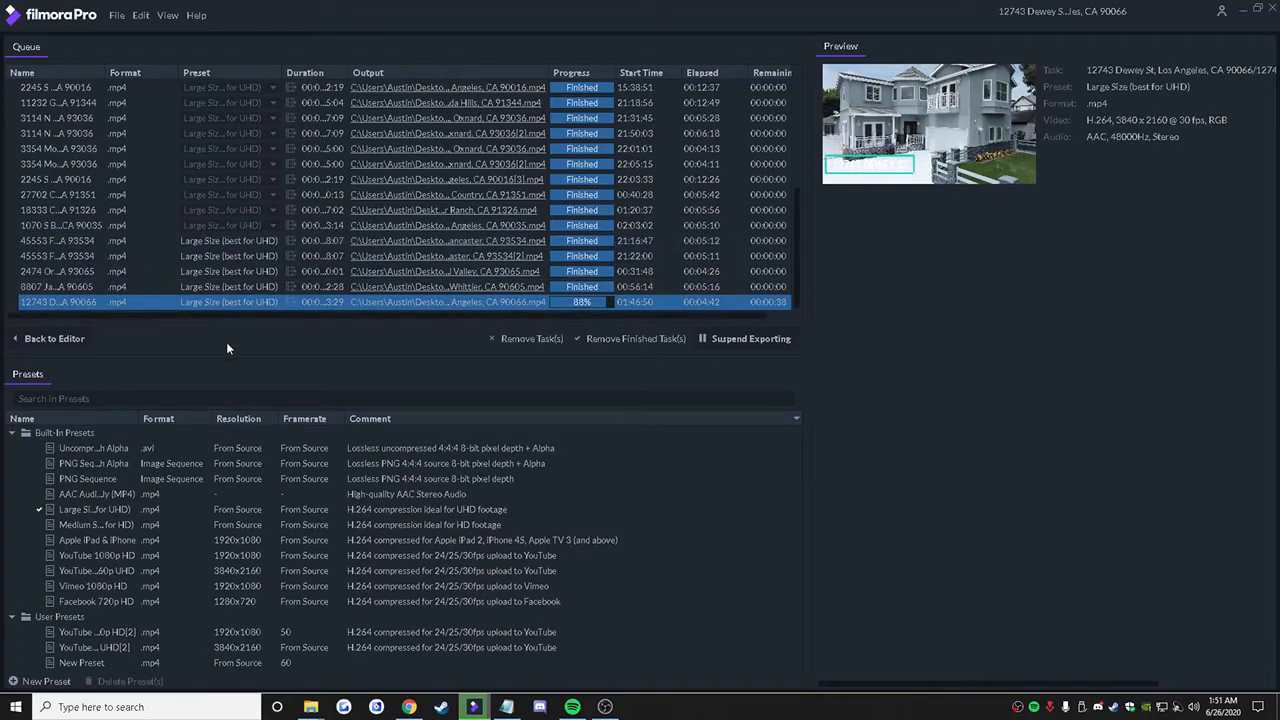
click(43, 340)
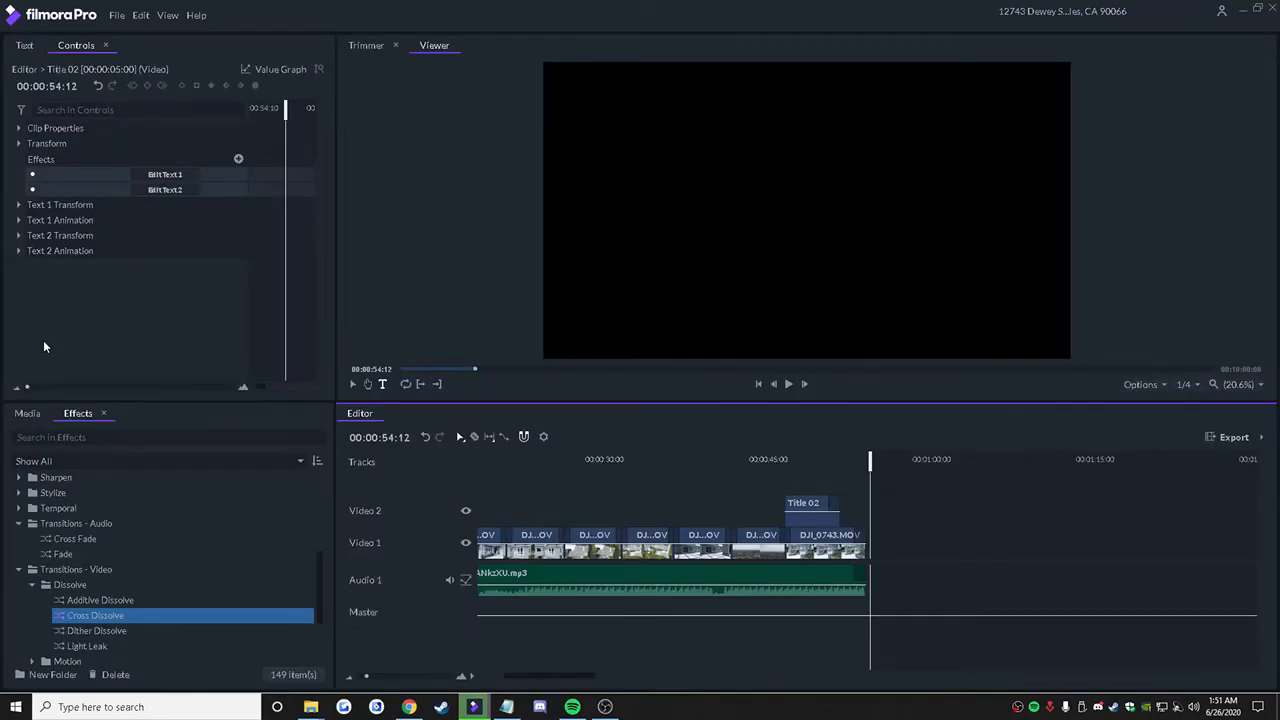
Step: Import Hom_Vid_Branded_Layout.png from the property's File Explorer folder into the project media, then minimize the folder window
mouse_move(311, 707)
click(420, 675)
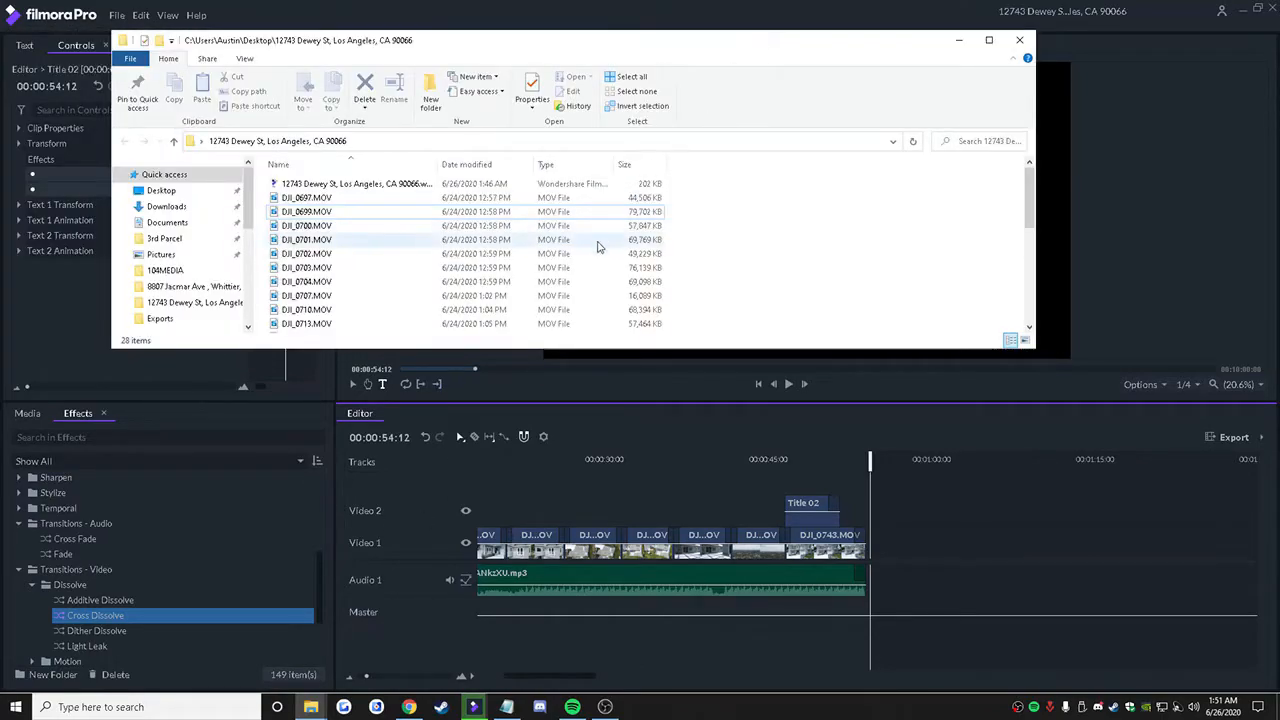
scroll(527, 300, down, 3)
scroll(527, 316, down, 1)
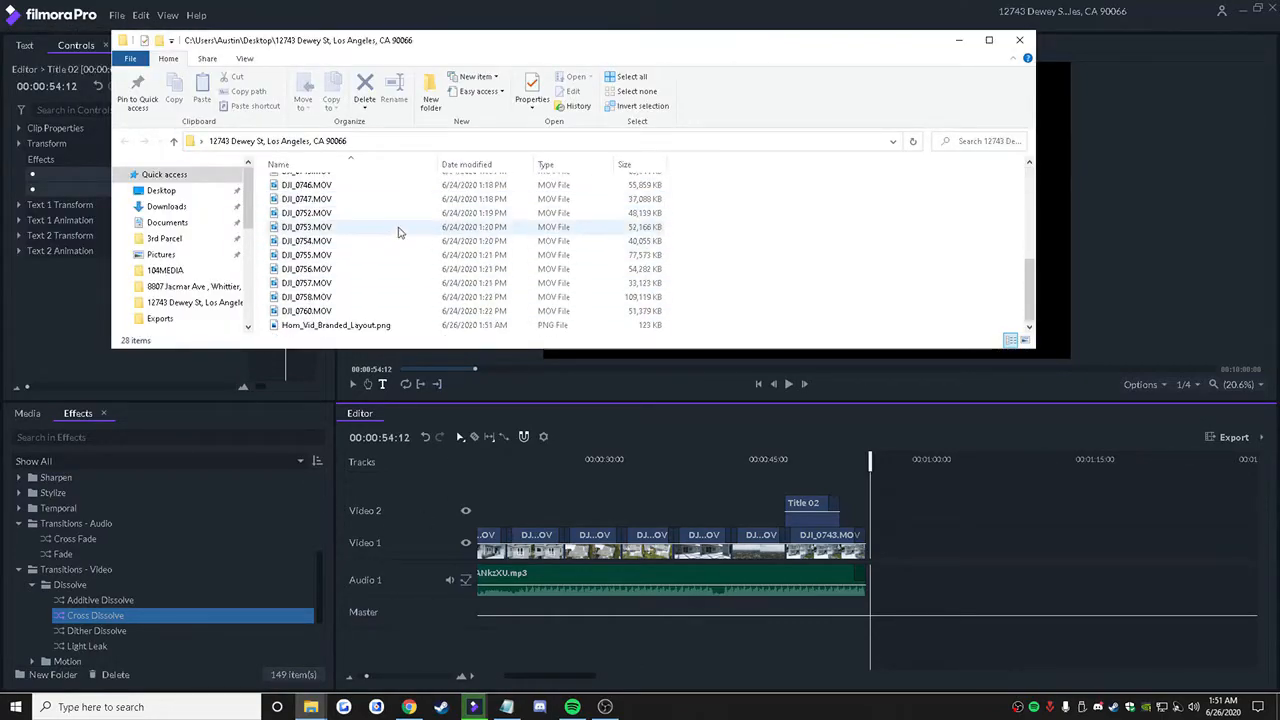
click(307, 327)
drag(307, 327, 240, 544)
click(958, 41)
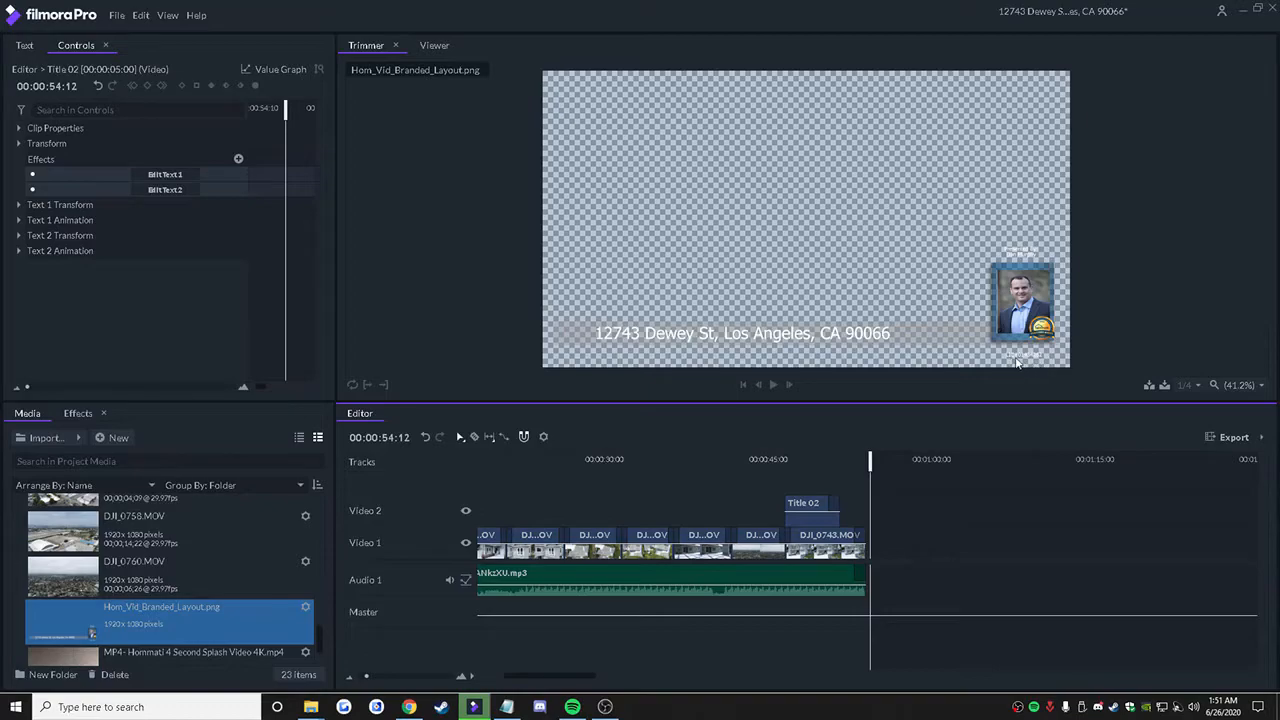
Step: Remove both Title 02 clips from the Video 2 track
drag(584, 681, 560, 681)
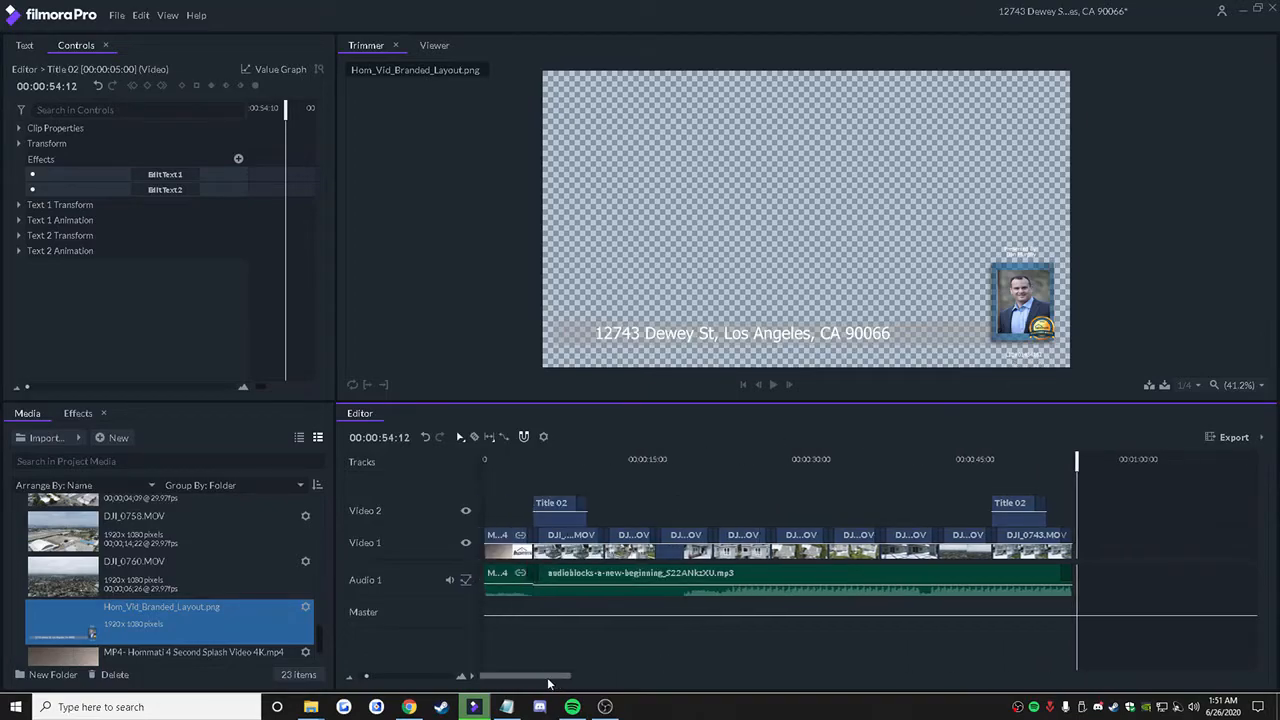
drag(1027, 484, 556, 520)
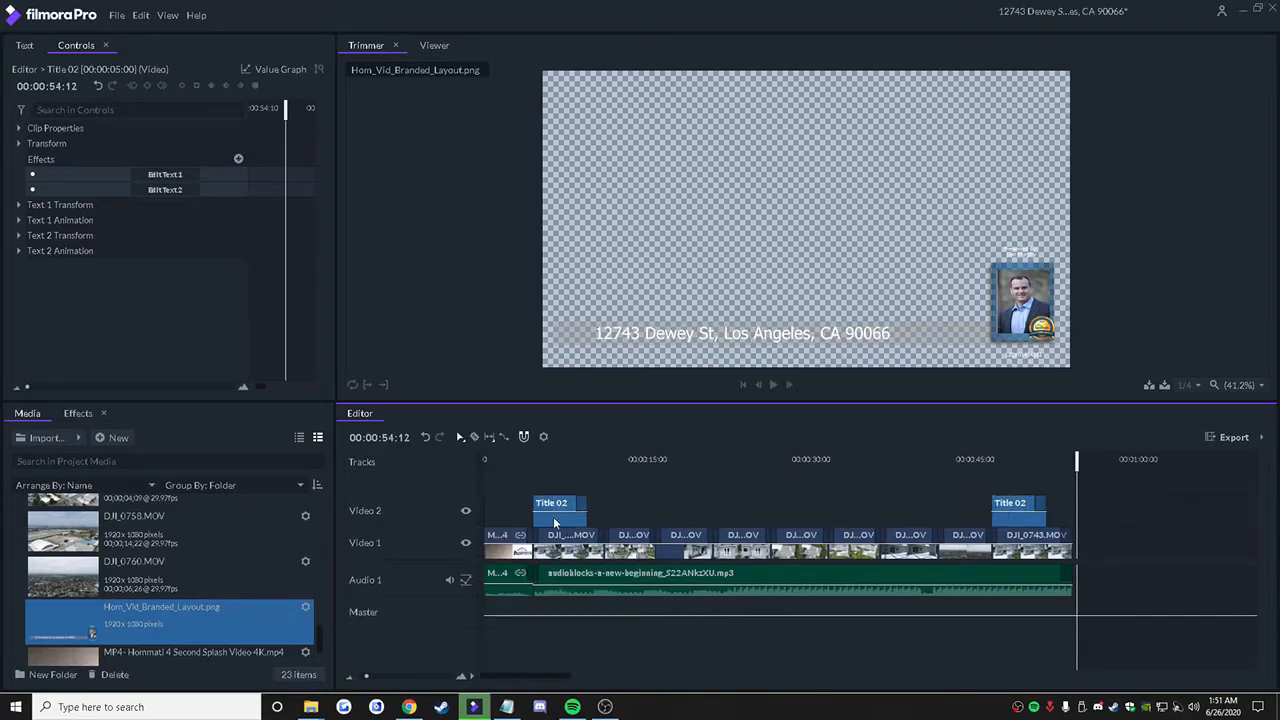
right_click(557, 504)
click(604, 458)
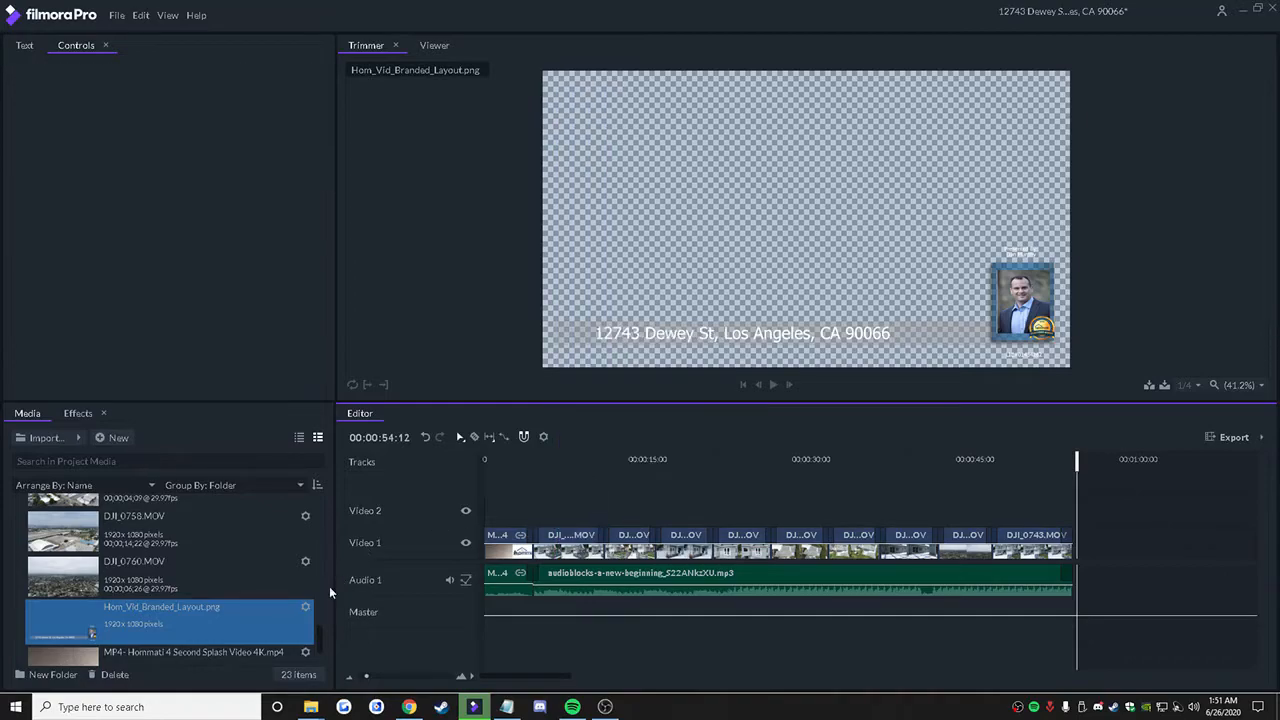
Step: Place Hom_Vid_Branded_Layout.png on Video 2 above the first house clip and scale it to fit the frame
drag(248, 622, 604, 512)
click(563, 459)
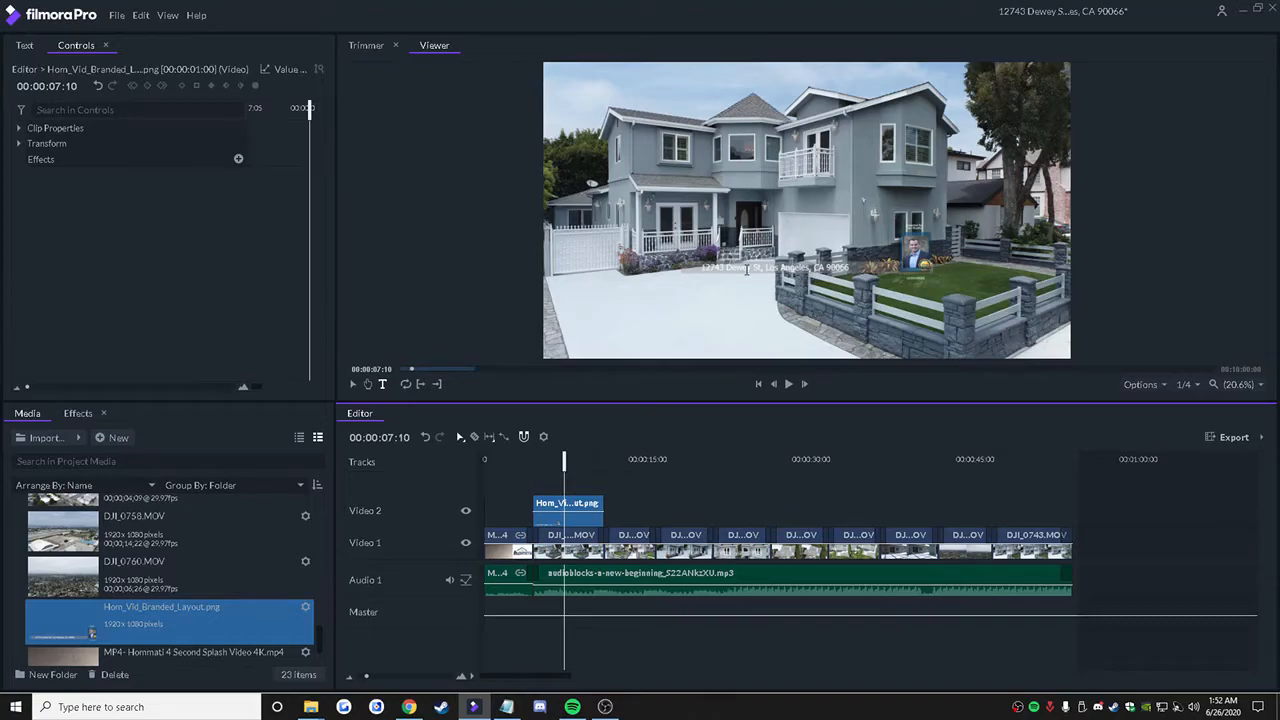
right_click(593, 506)
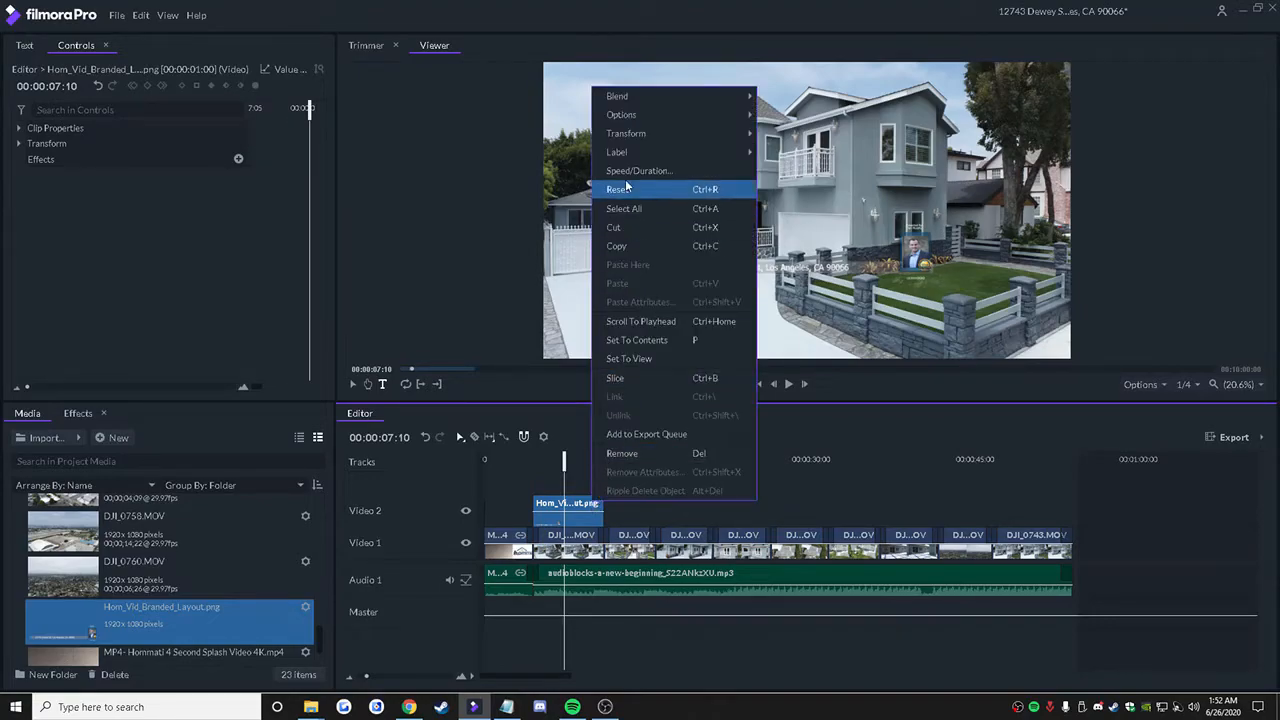
mouse_move(700, 133)
click(781, 136)
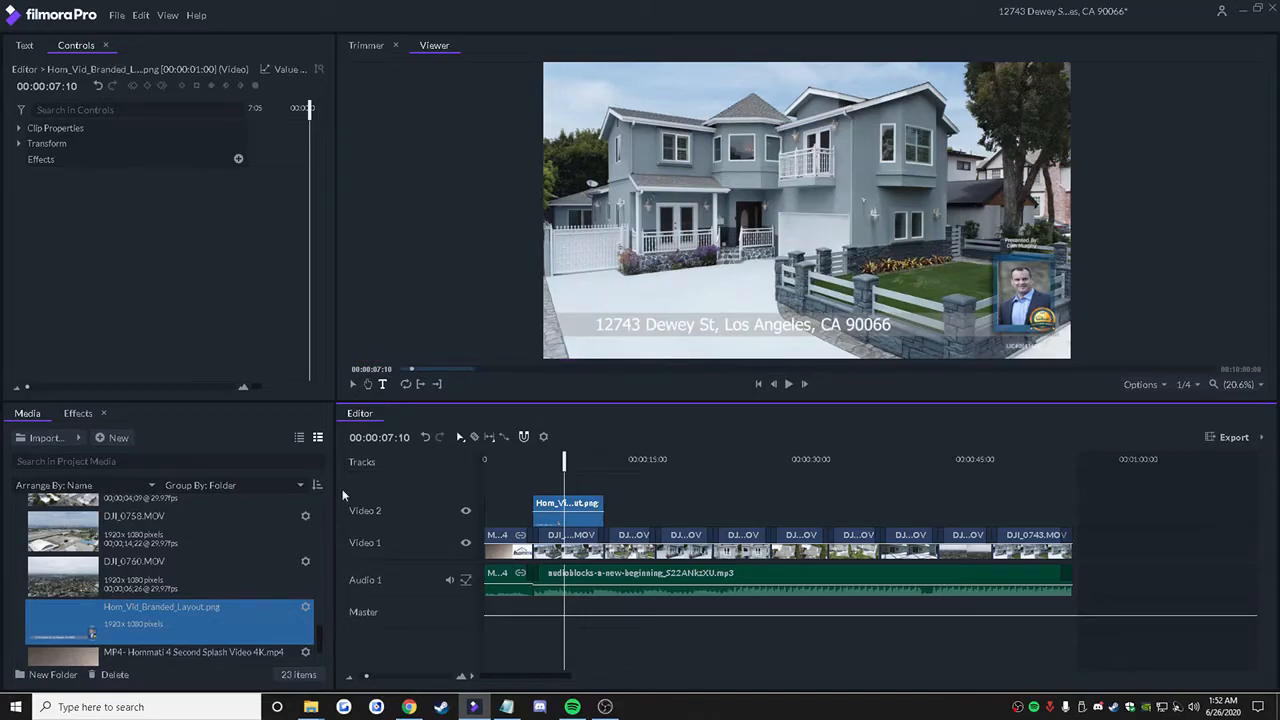
Step: Add Cross Dissolve transitions to the start and end of the overlay clip on Video 2
click(78, 414)
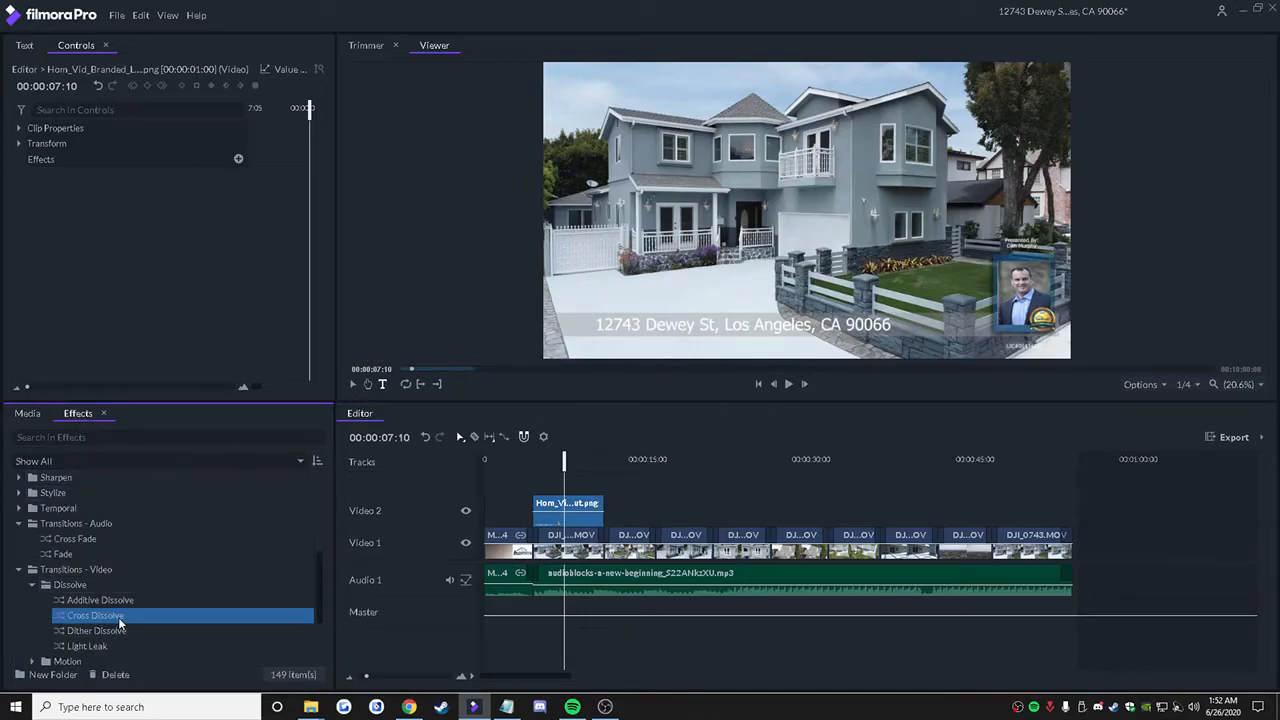
drag(405, 581, 538, 512)
mouse_move(273, 617)
mouse_down()
mouse_move(449, 586)
mouse_move(597, 510)
mouse_up()
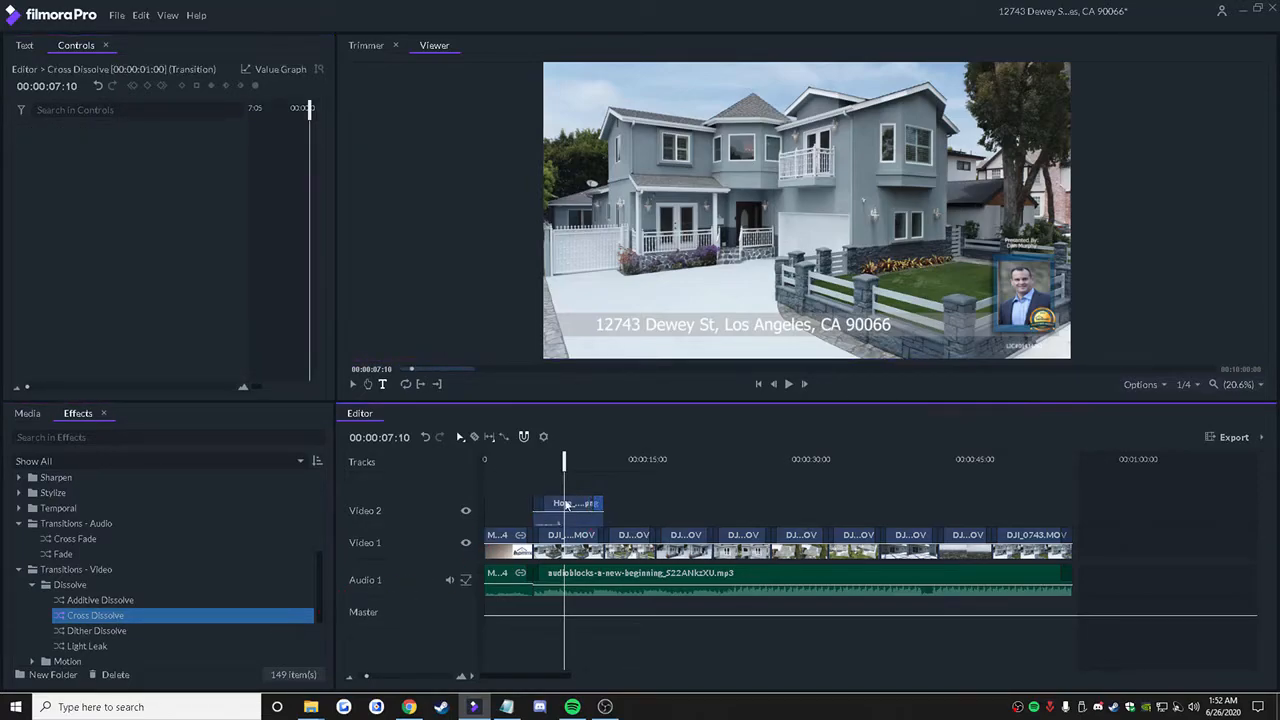
Step: Copy the overlay clip with its dissolves and paste it on Video 2 above the last clip, DJI_0743.MOV
right_click(576, 507)
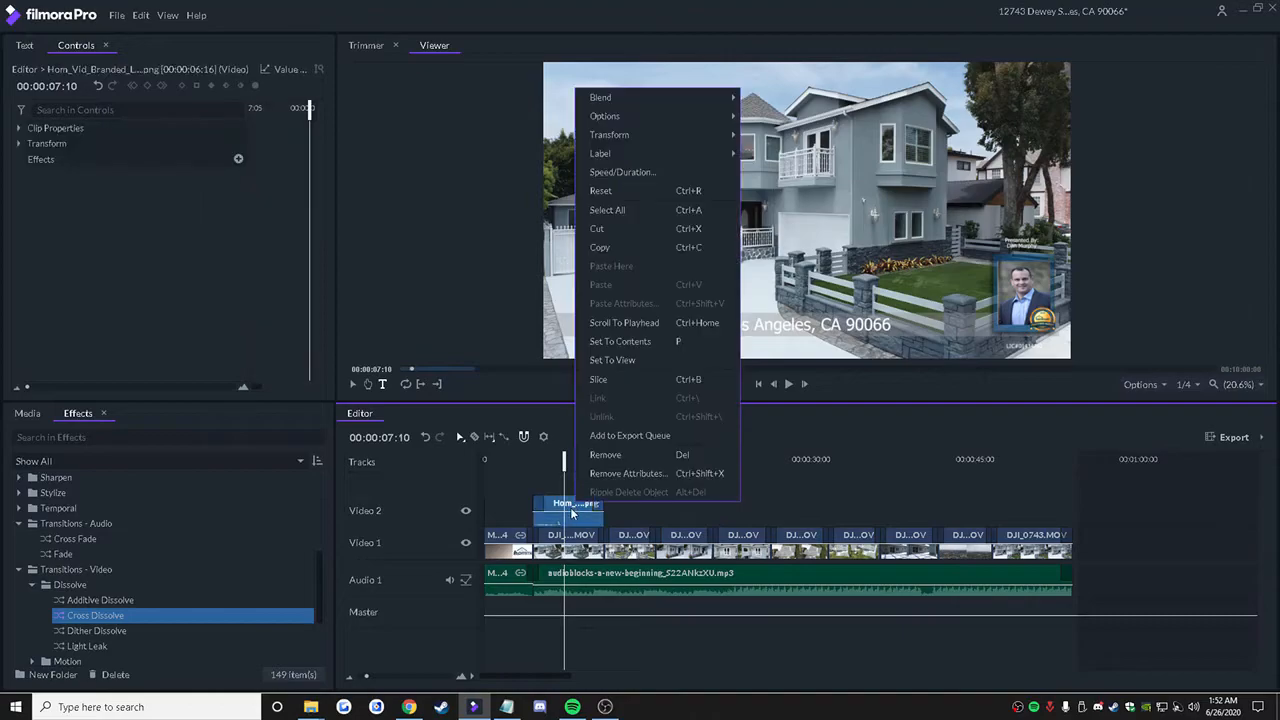
click(662, 283)
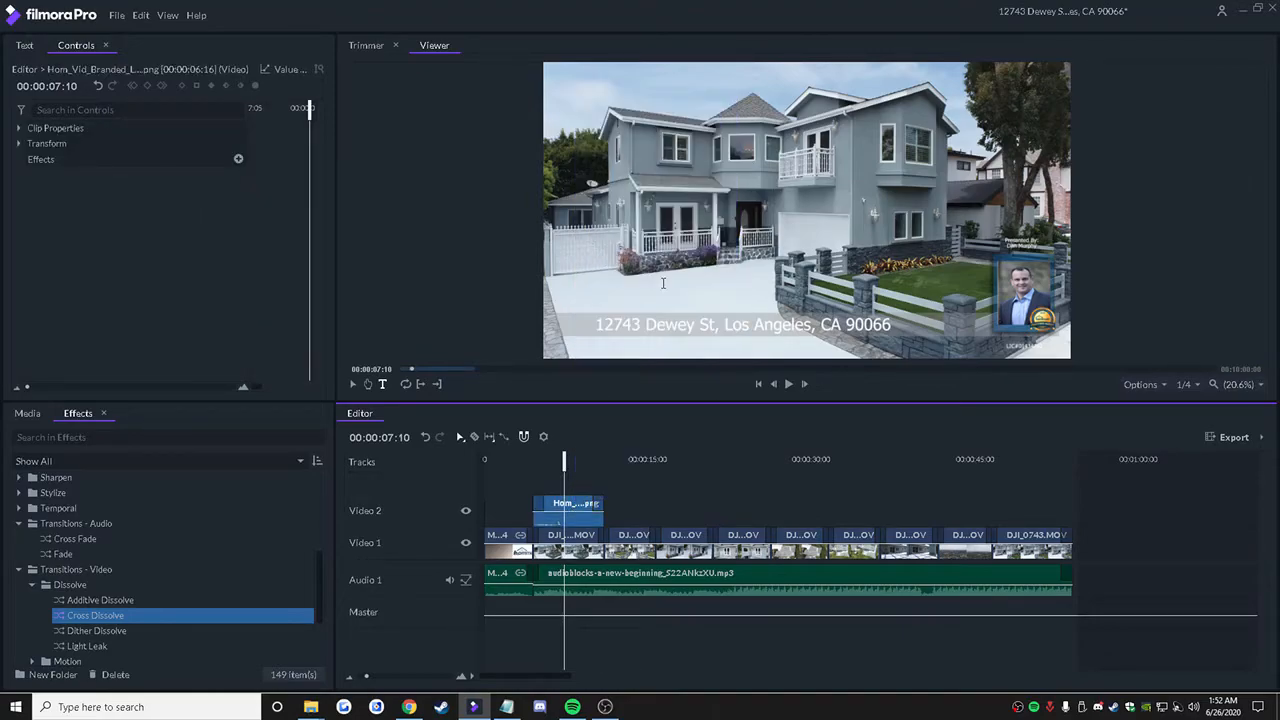
click(1020, 463)
right_click(1043, 500)
click(1090, 284)
drag(1047, 502, 1026, 503)
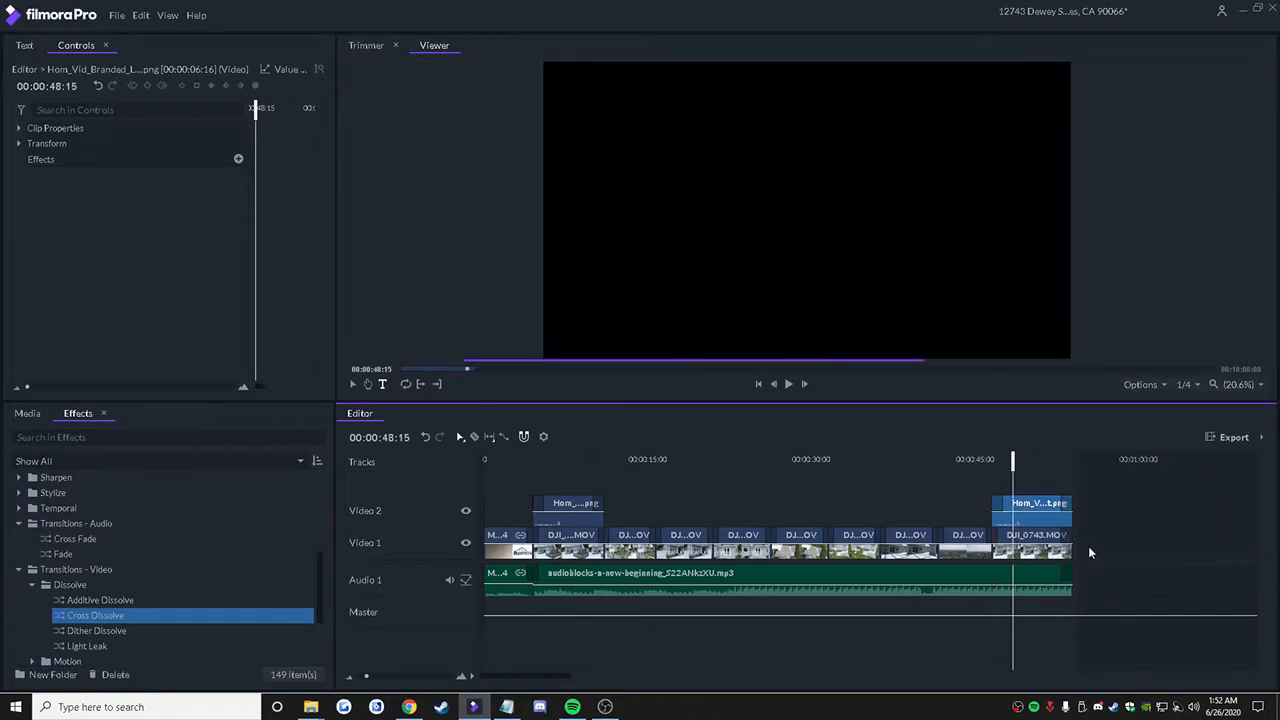
Step: Add the timeline contents to the export queue and start exporting the branded video with the Large Size (best for UHD) preset
click(1252, 438)
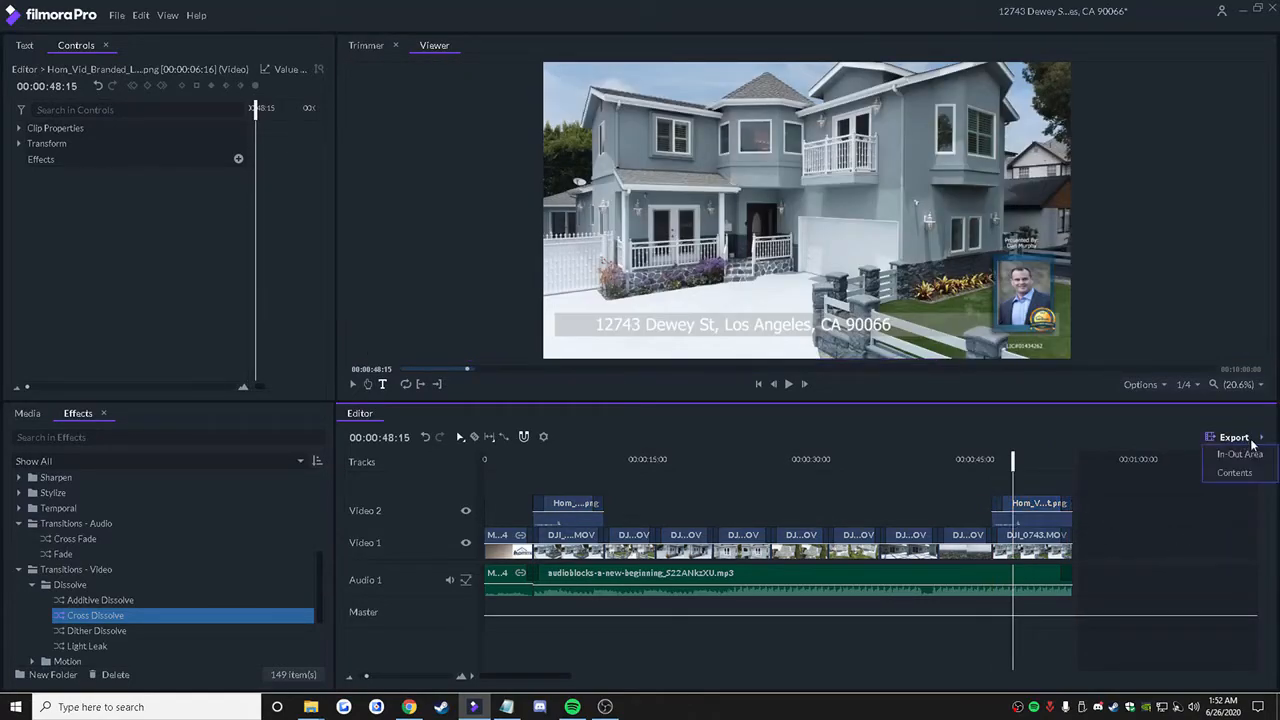
click(1234, 472)
click(168, 15)
click(168, 15)
click(168, 15)
click(183, 78)
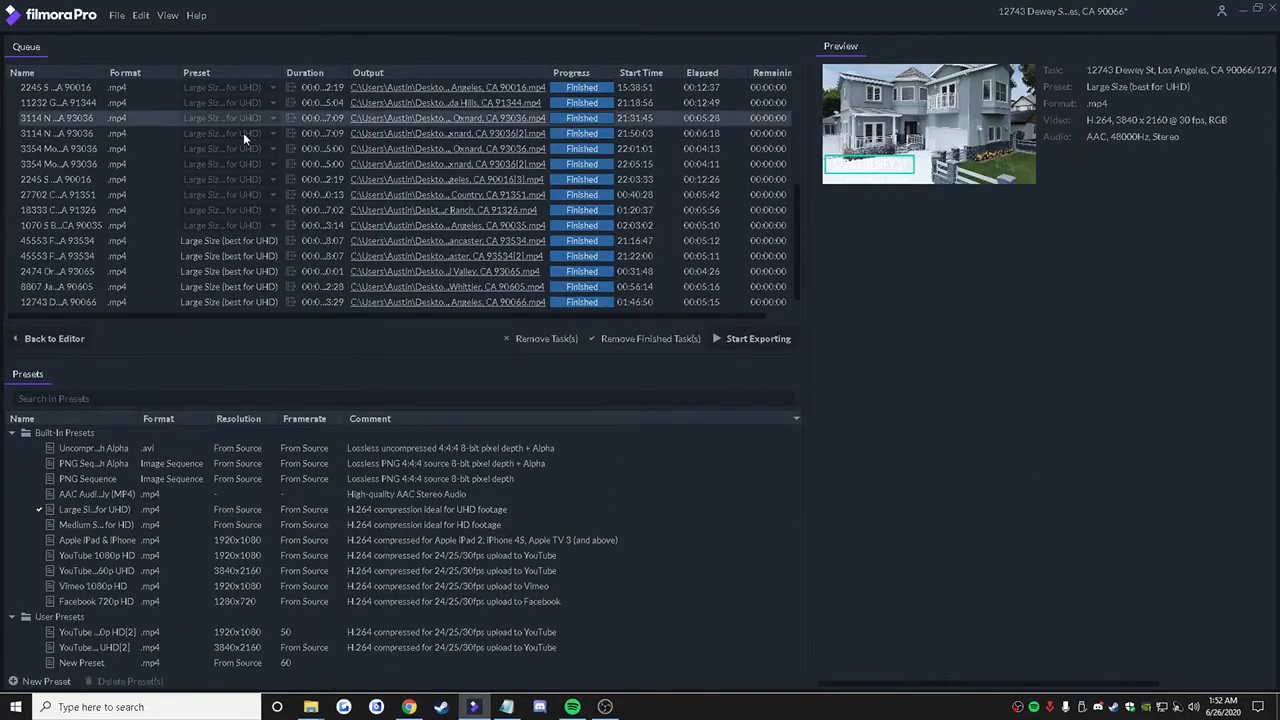
click(744, 339)
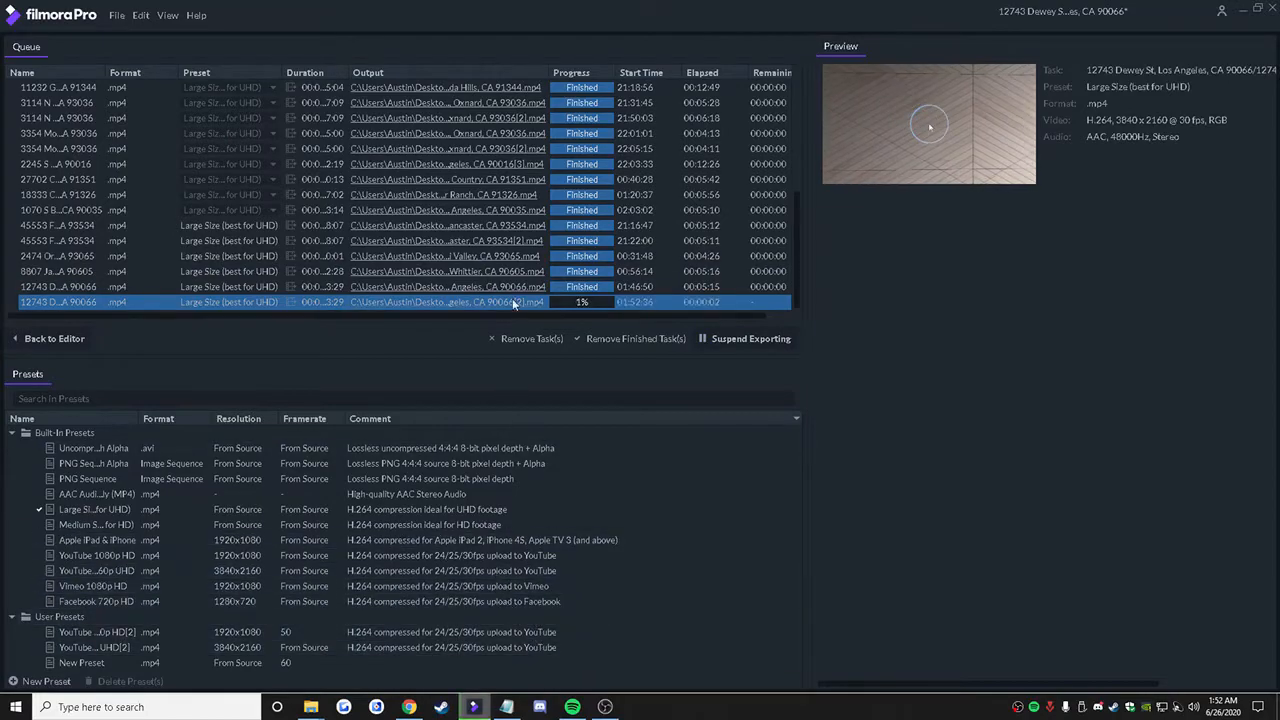
click(630, 288)
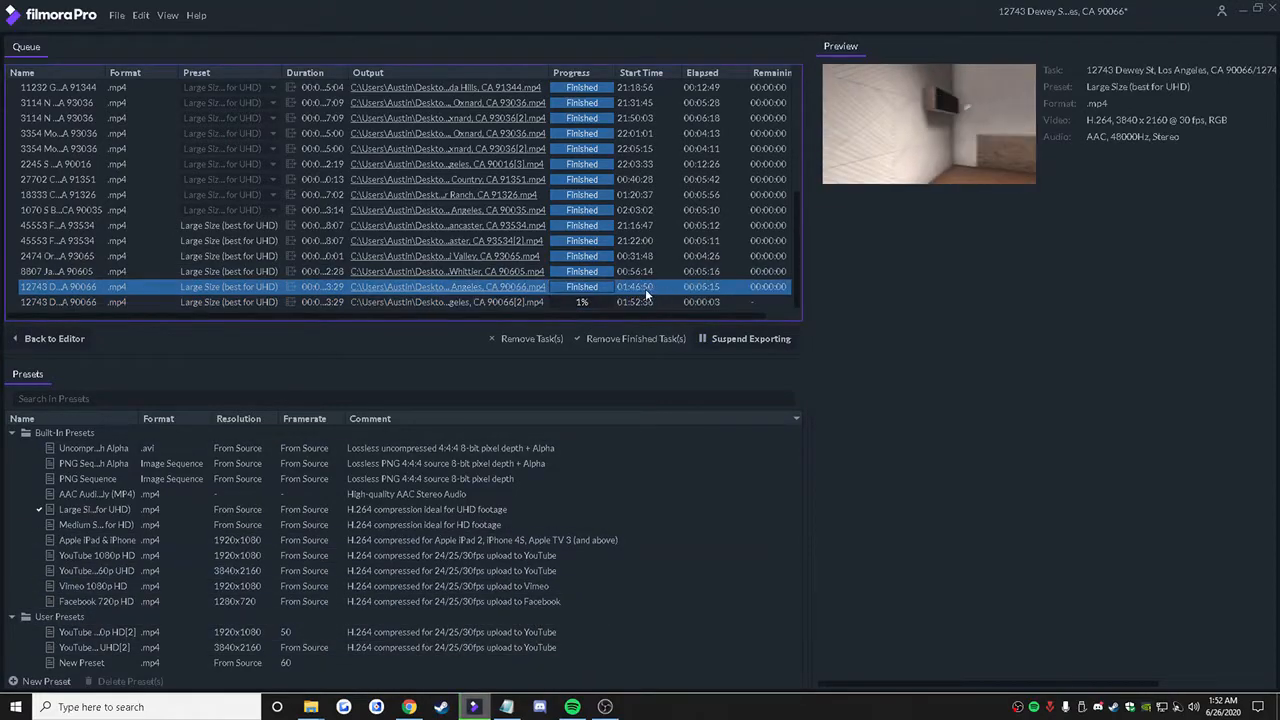
click(612, 302)
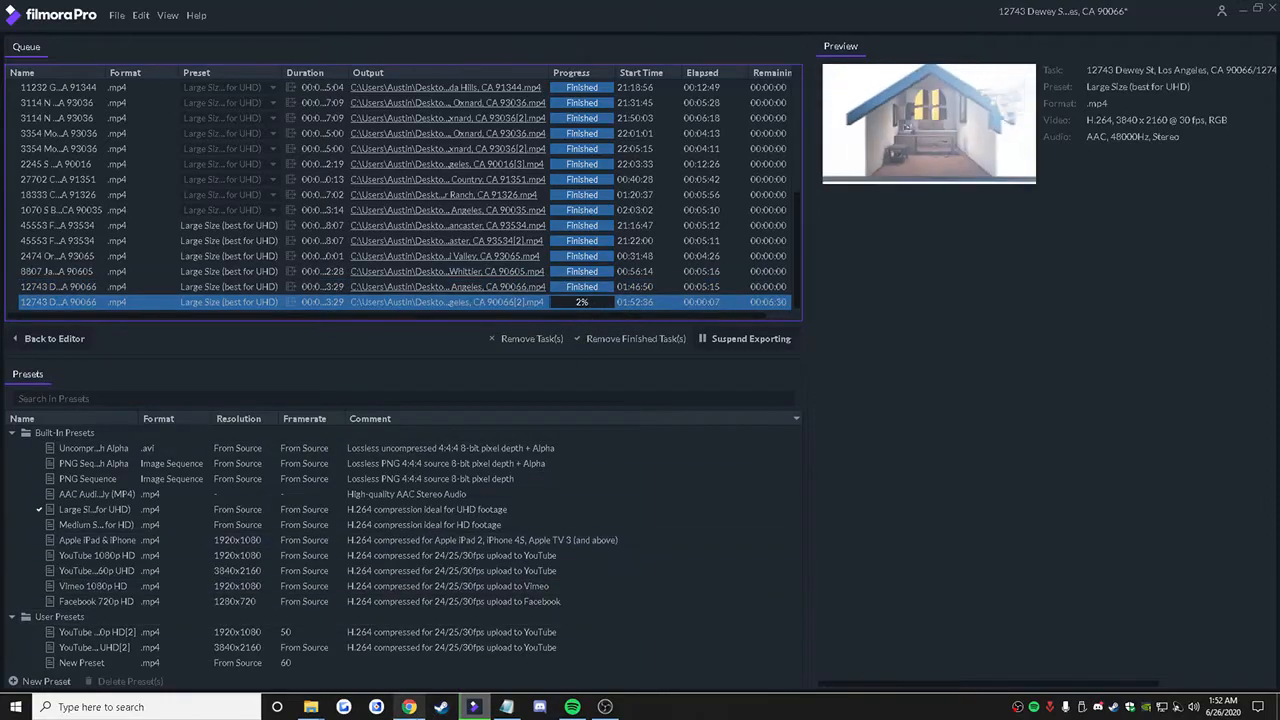
Step: Switch to YouTube Studio in Chrome and dismiss the video processing dialog
click(409, 707)
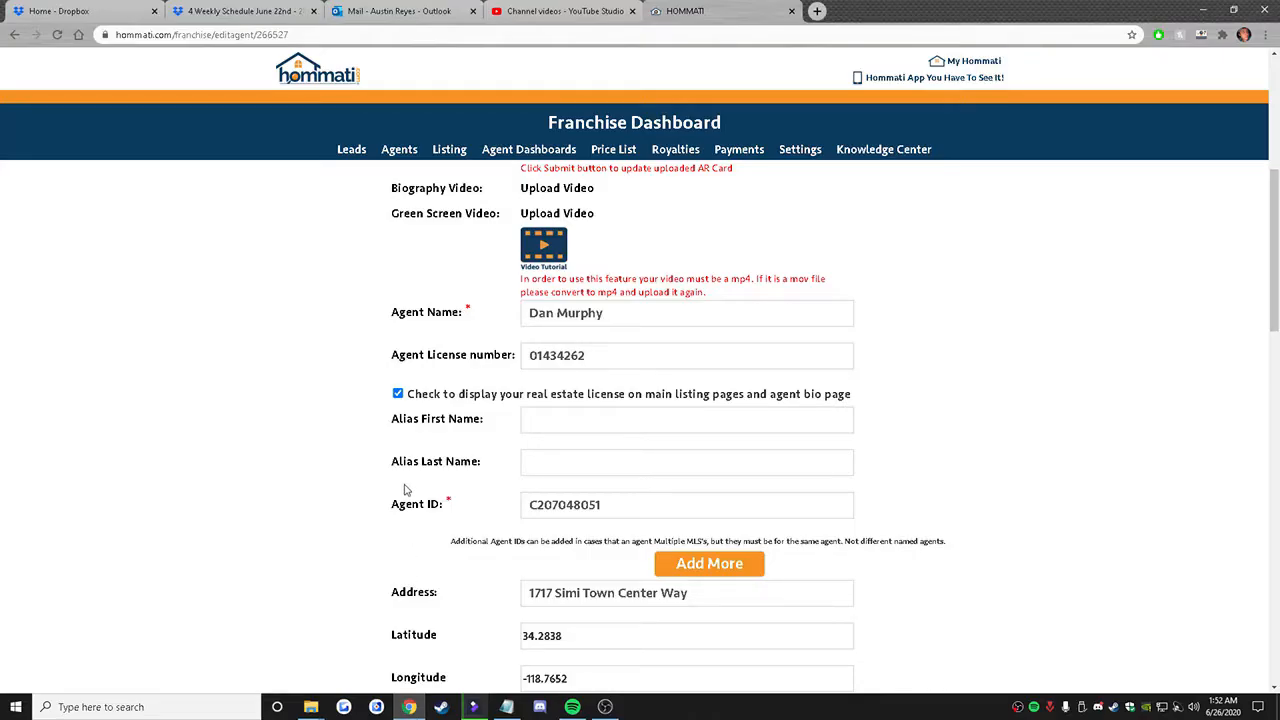
click(586, 11)
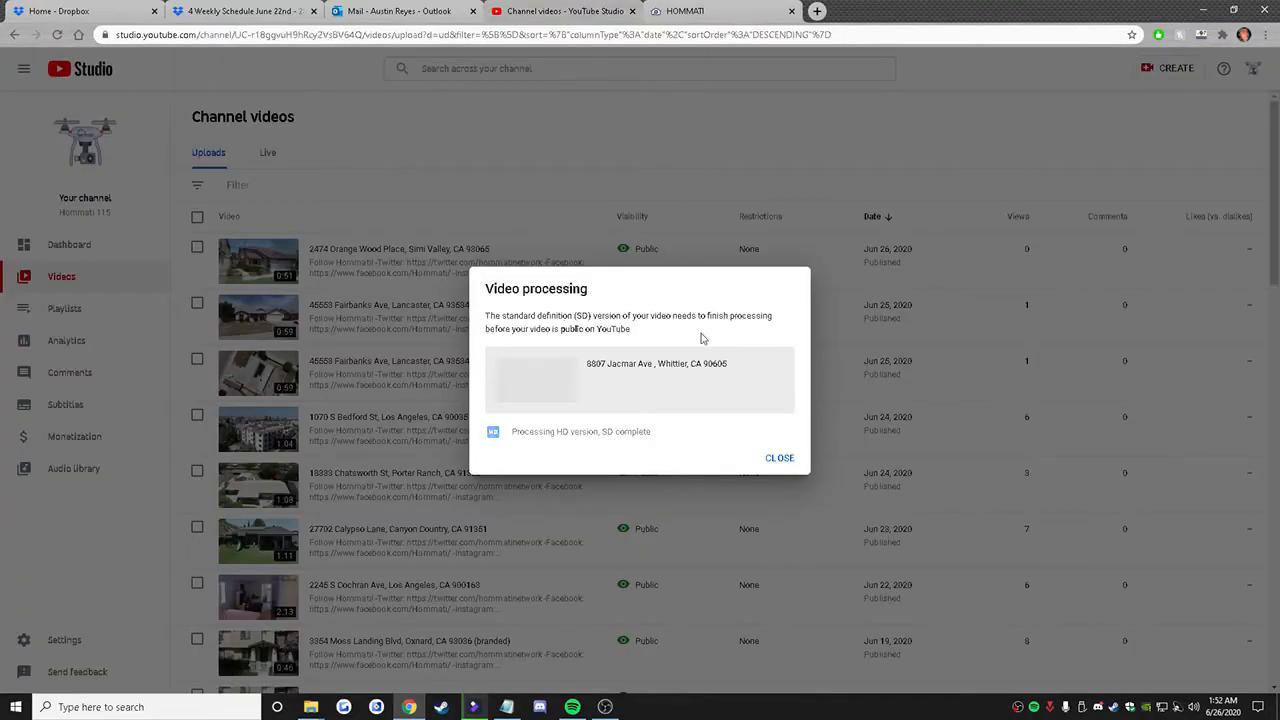
click(770, 460)
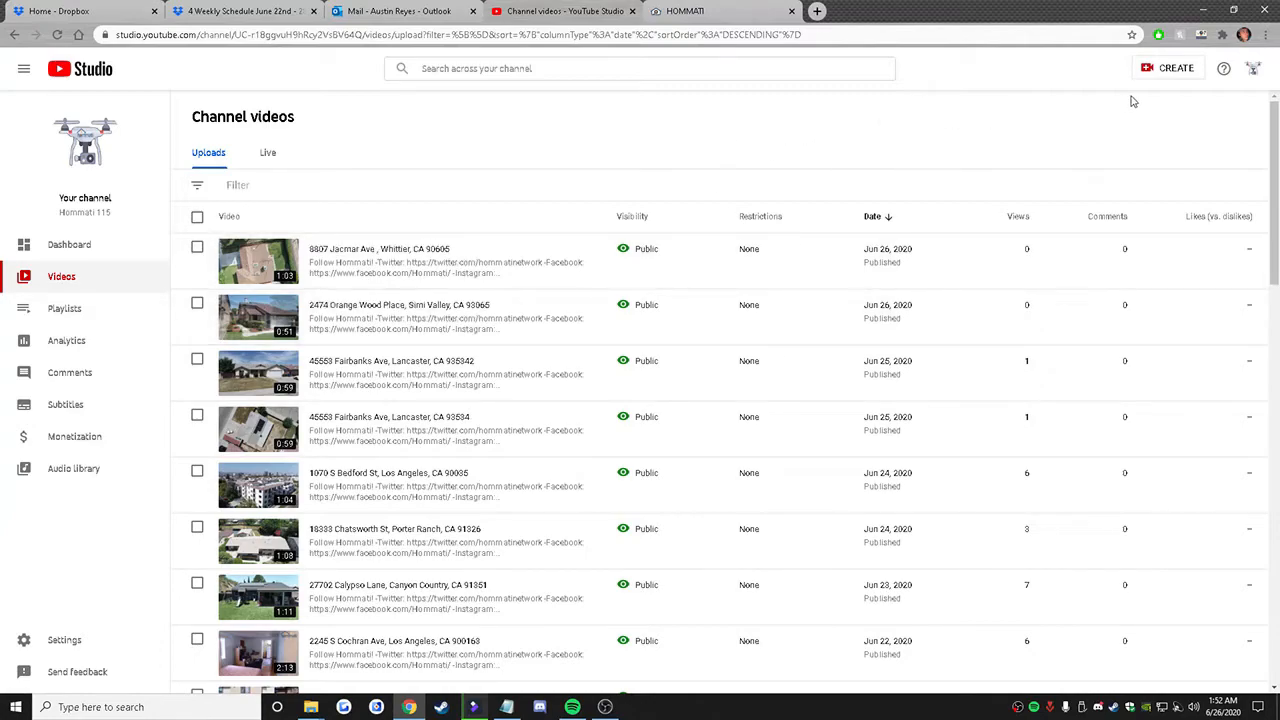
Step: Start a new video upload with the property's finished unbranded MP4, the file without "[2]", from the Exports folder
click(1163, 80)
click(1166, 92)
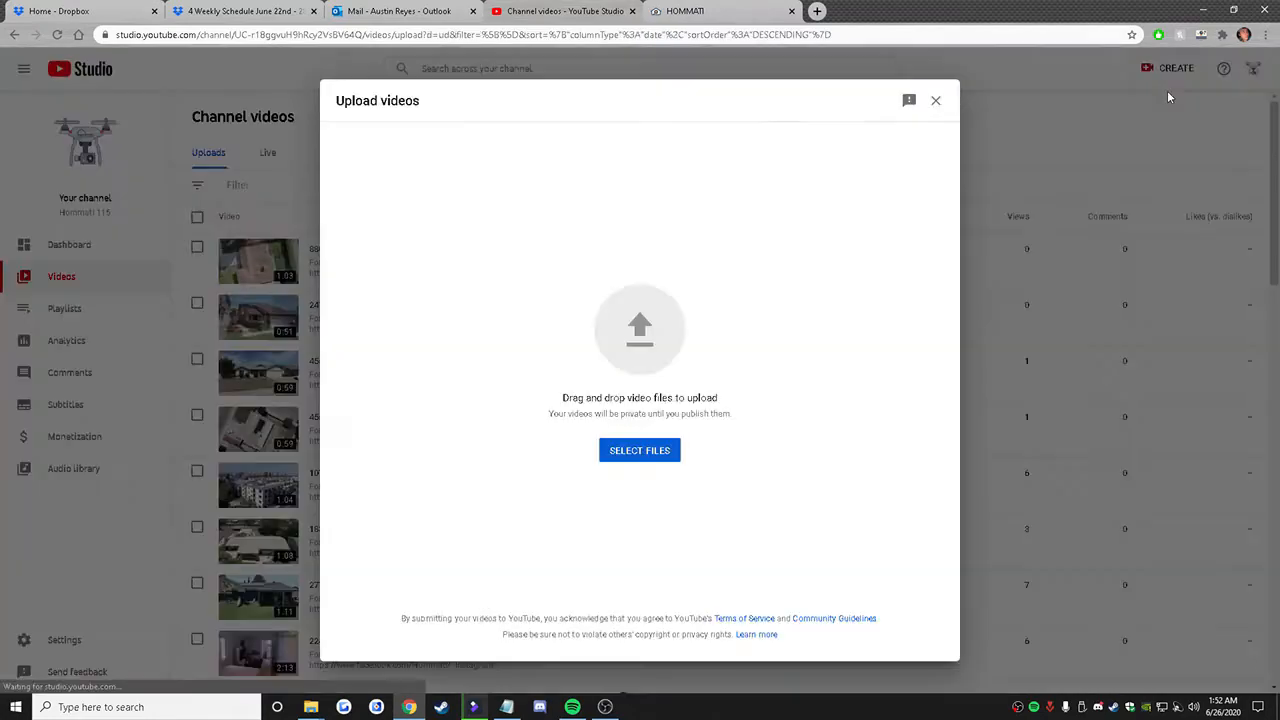
click(659, 452)
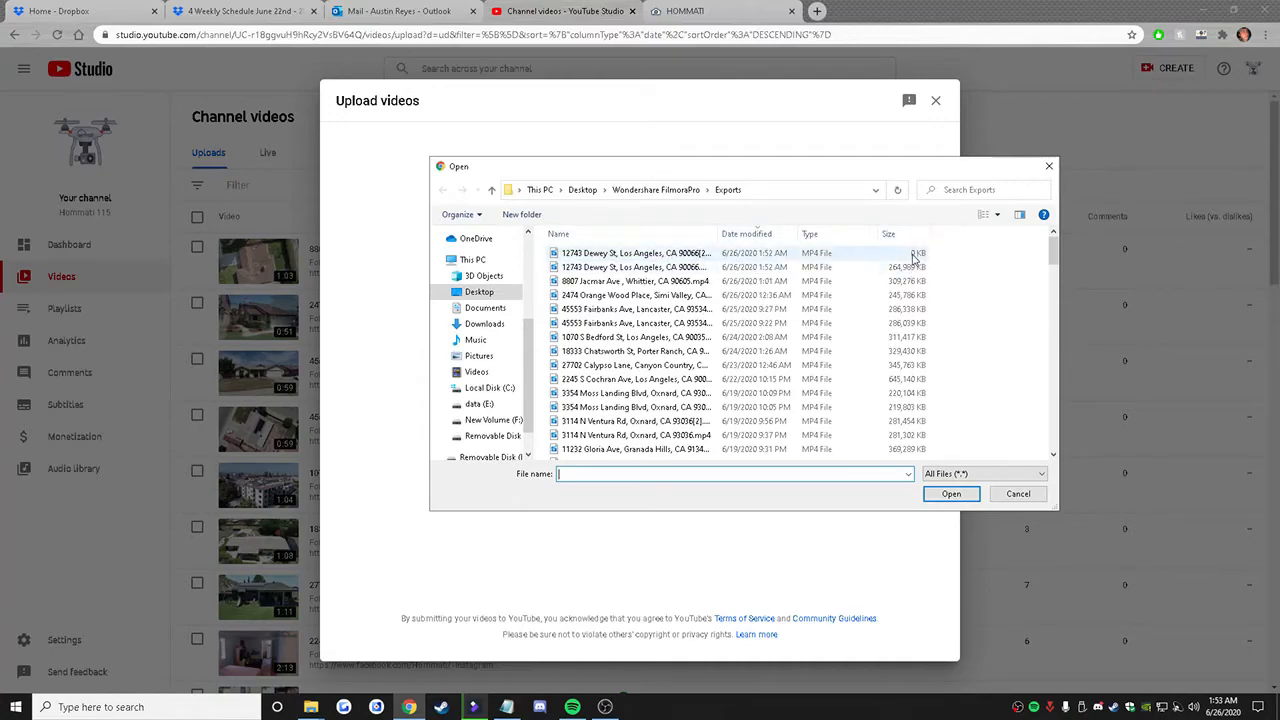
double_click(856, 273)
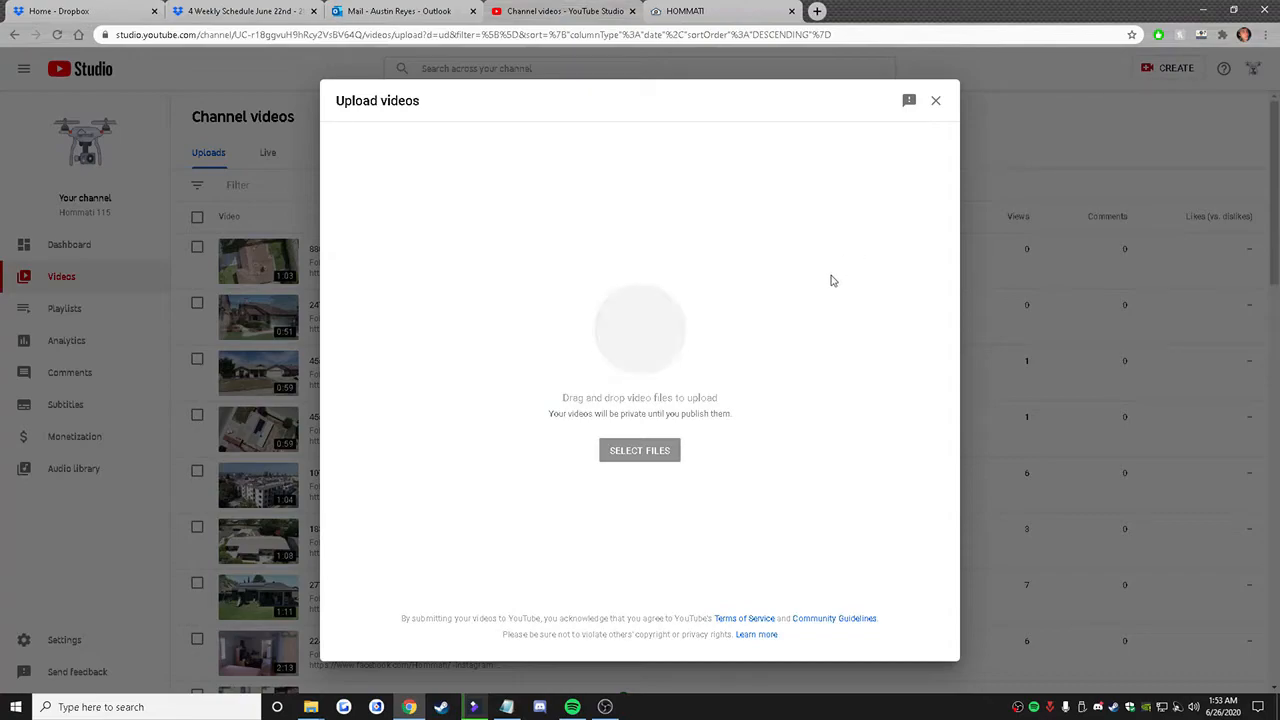
Step: Copy the "Follow Hommati!" text with the Twitter, Facebook and Instagram links from the Notepad document and paste it as the unbranded video's description
click(588, 335)
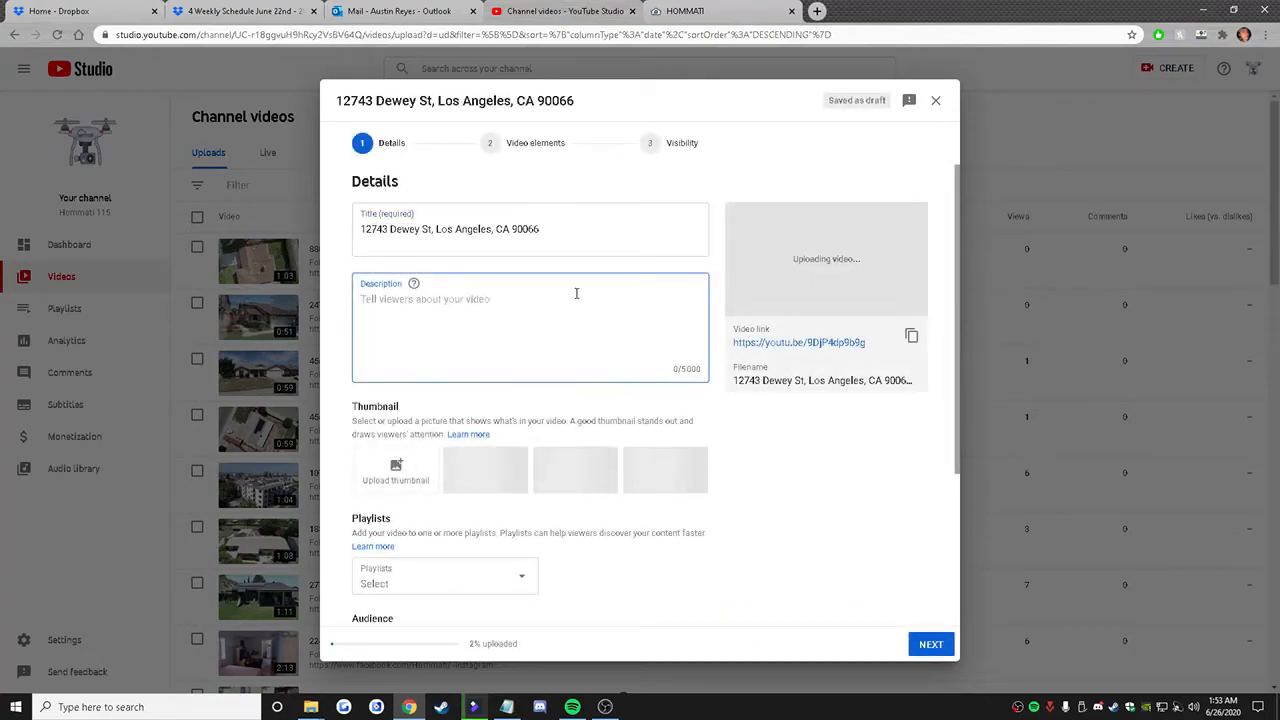
click(506, 707)
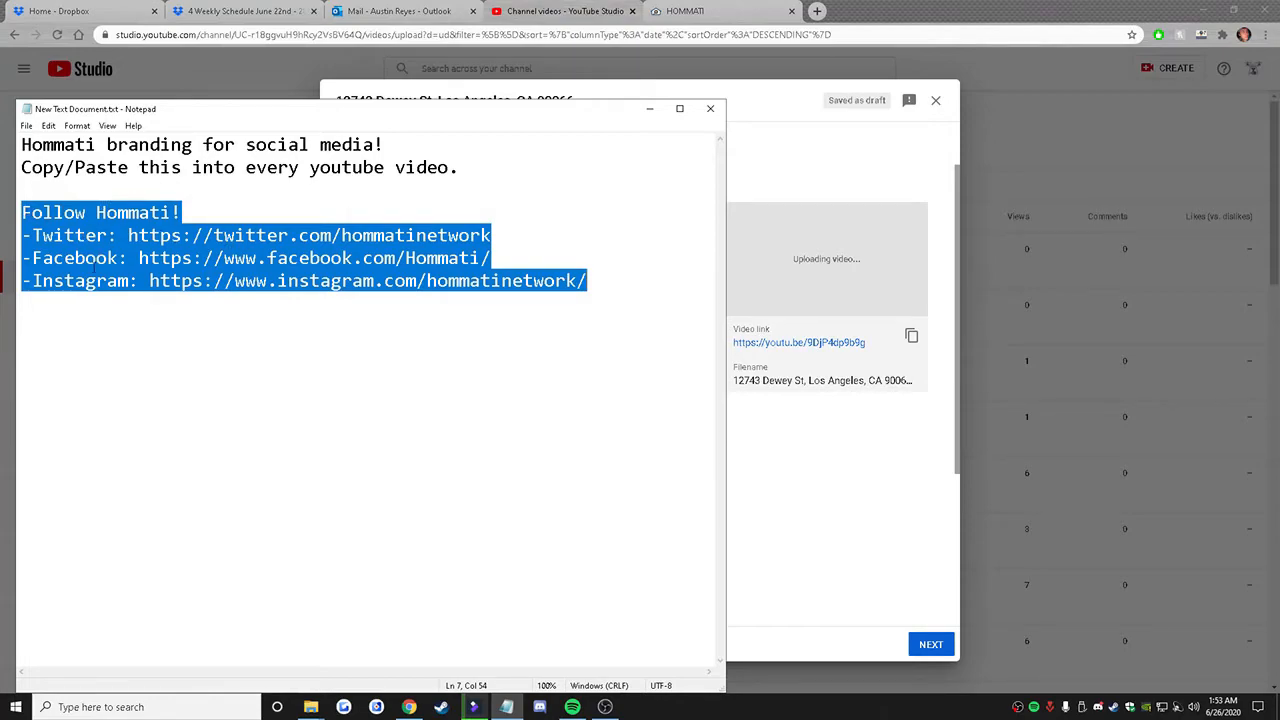
right_click(248, 262)
click(274, 306)
click(770, 200)
click(484, 315)
right_click(486, 318)
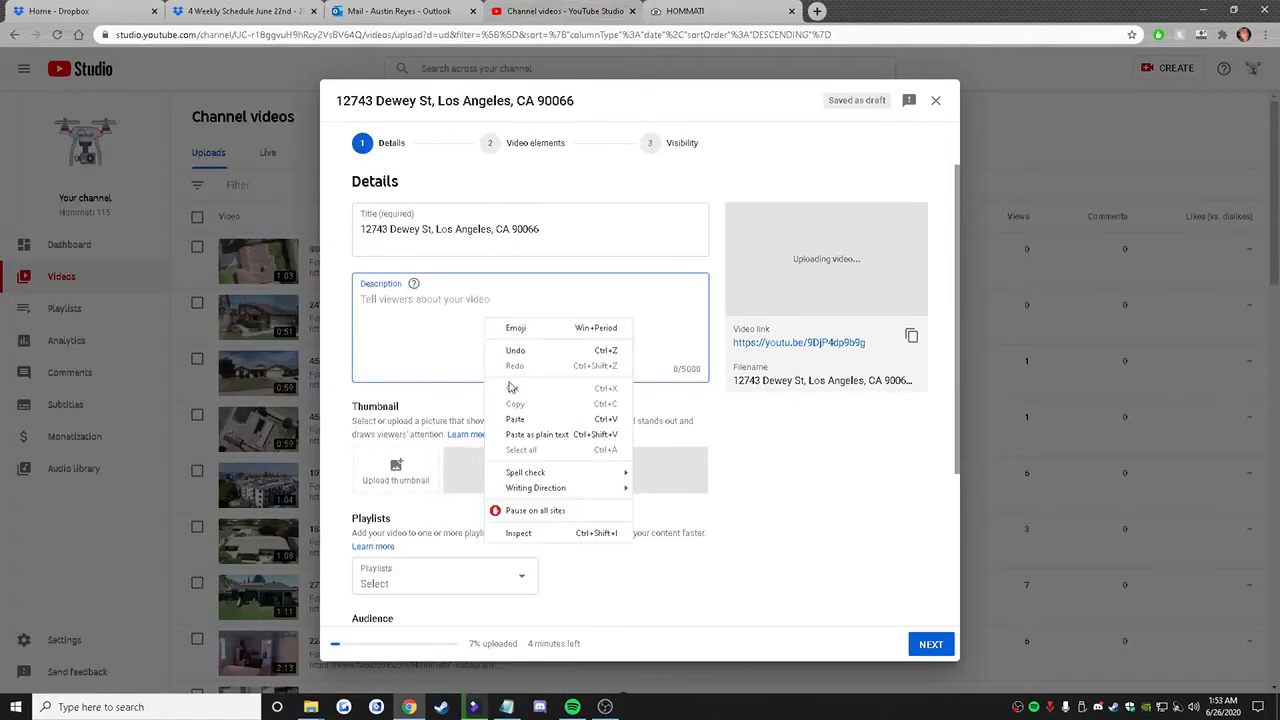
click(514, 419)
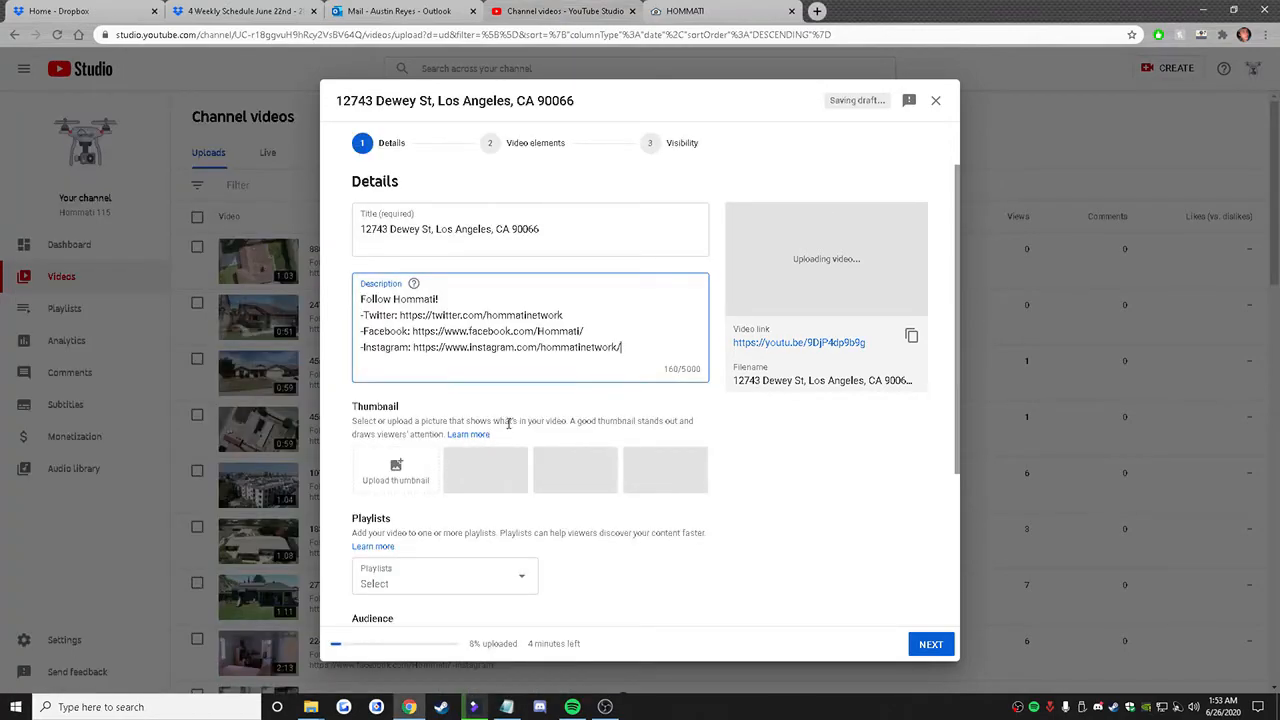
Step: Set the unbranded video's visibility to Public and publish it, leaving the video elements as they are
click(930, 645)
click(930, 645)
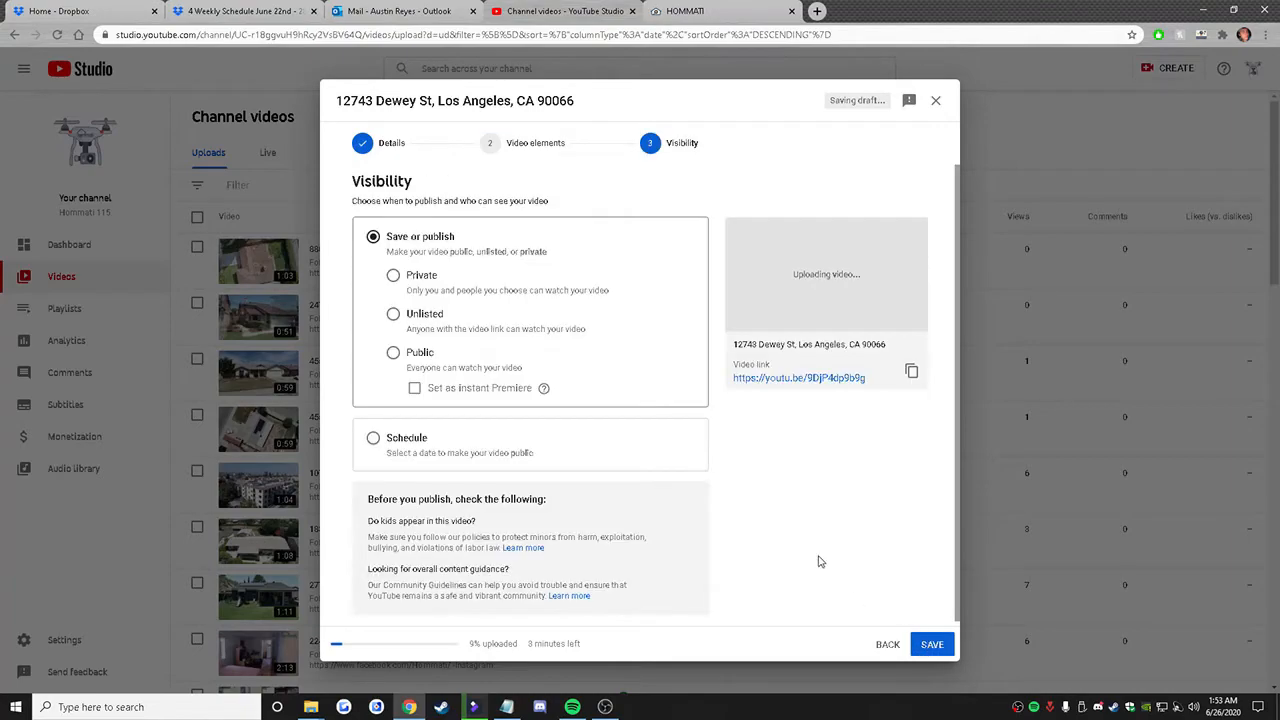
click(393, 353)
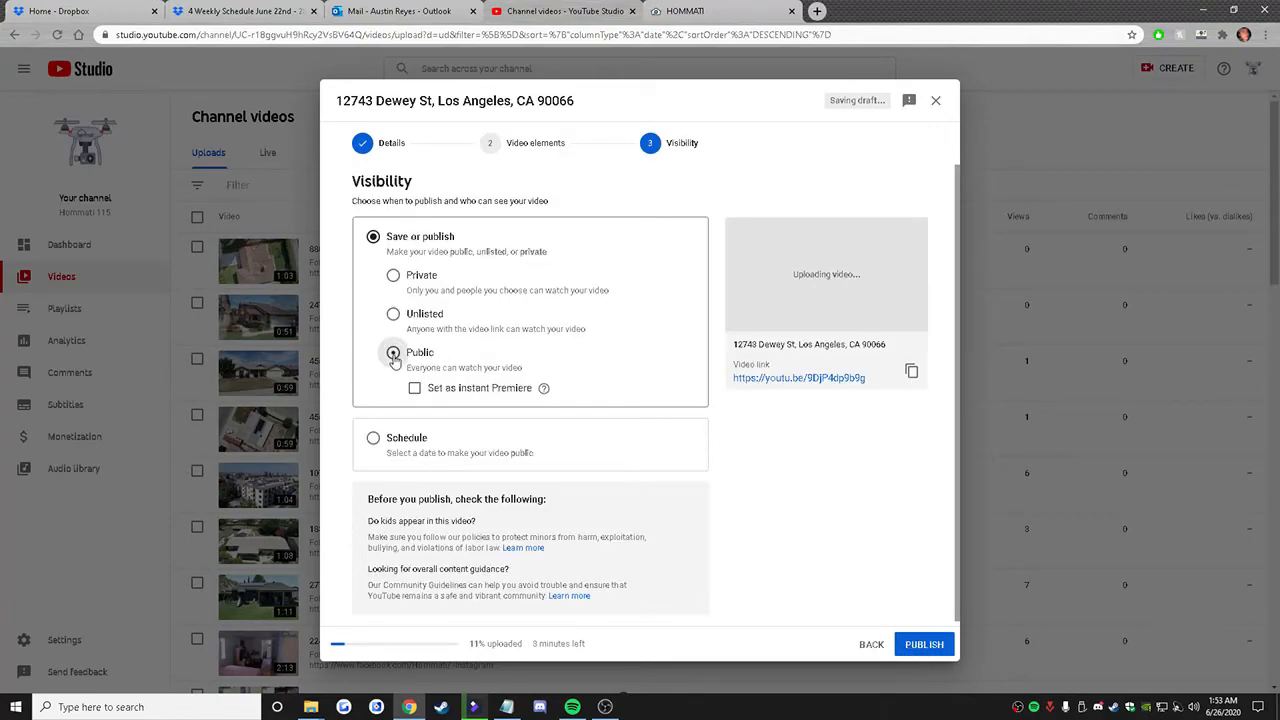
click(928, 645)
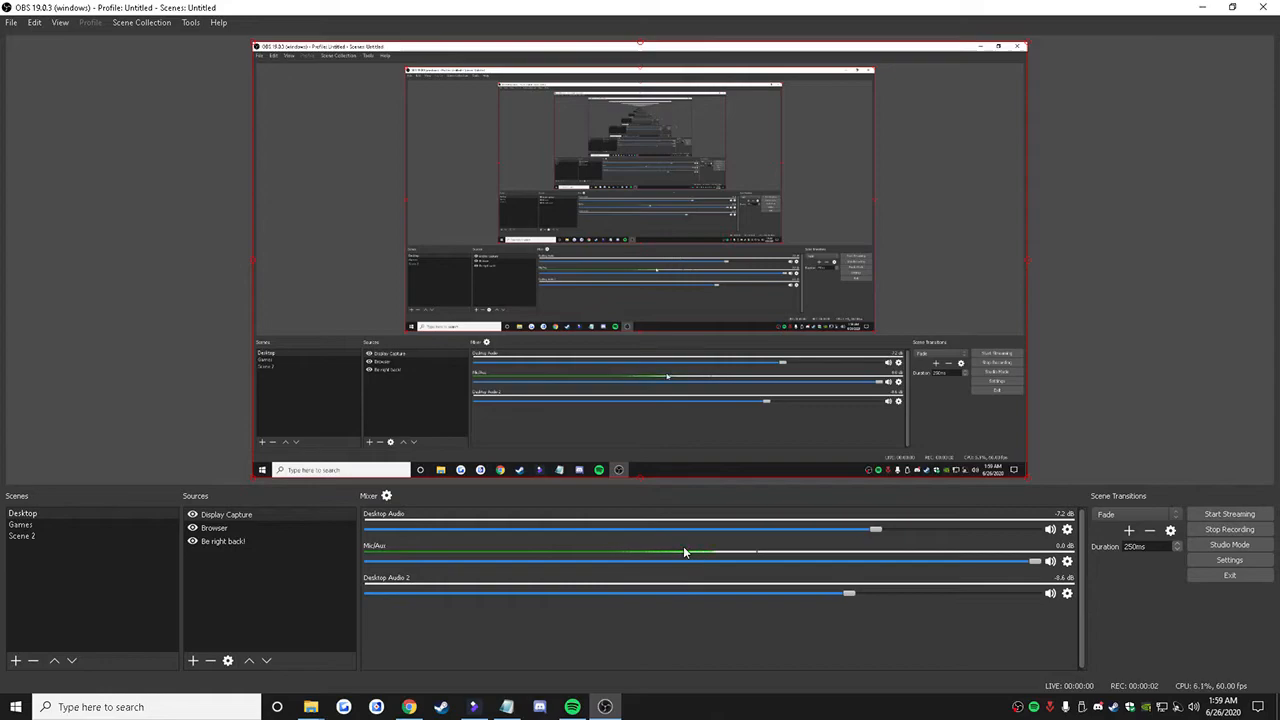
Step: Check that the branded export is done in FilmoraPro and start a new YouTube upload with the property's "[2]" MP4 from the Exports folder
click(408, 707)
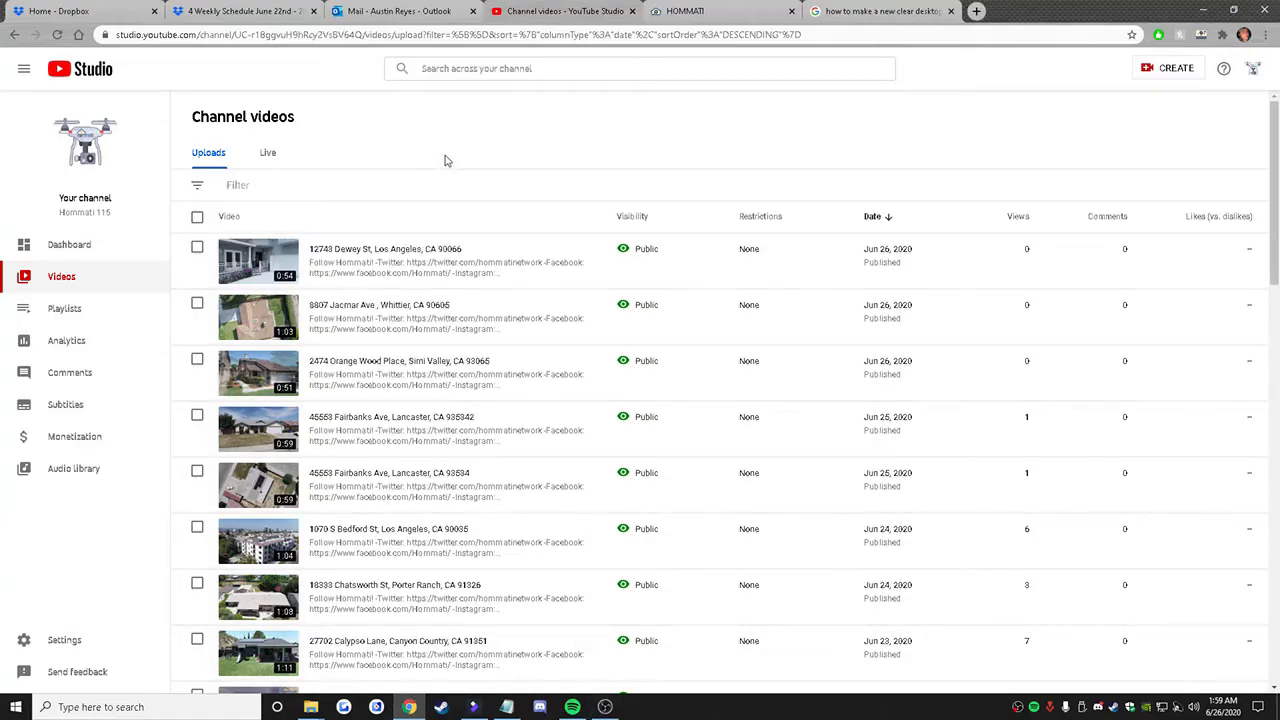
click(1181, 78)
click(1157, 95)
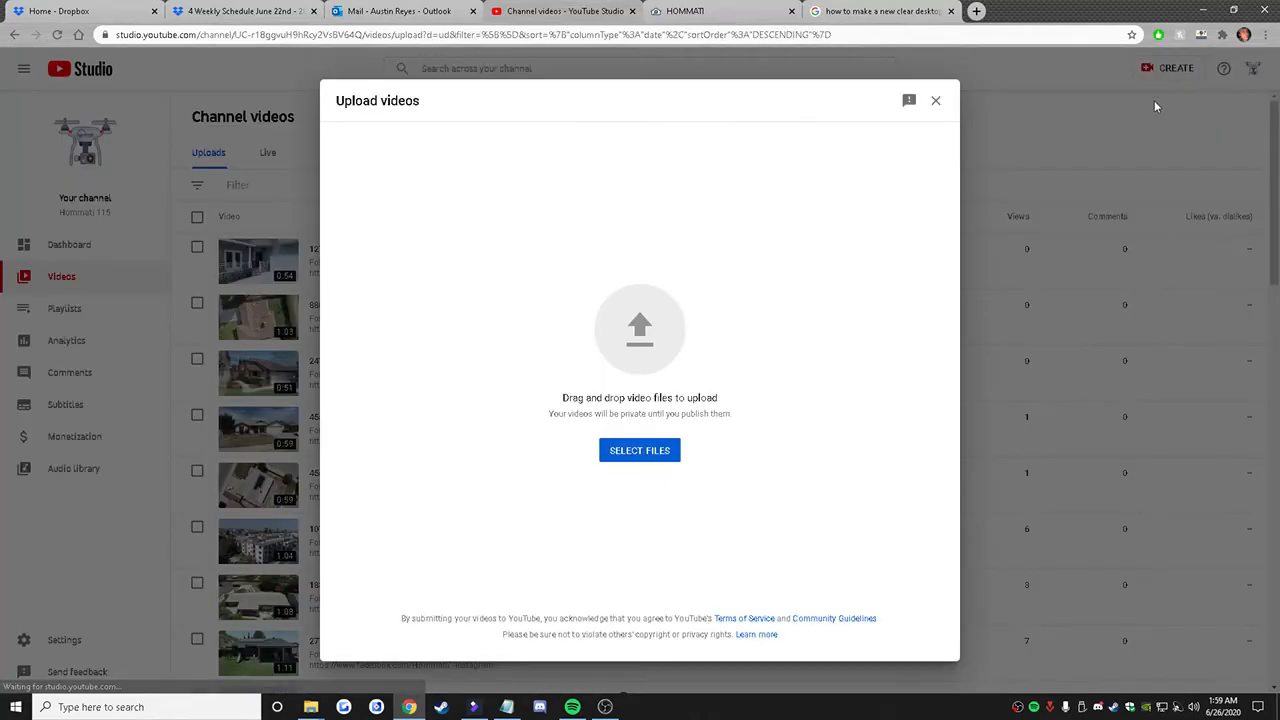
click(474, 707)
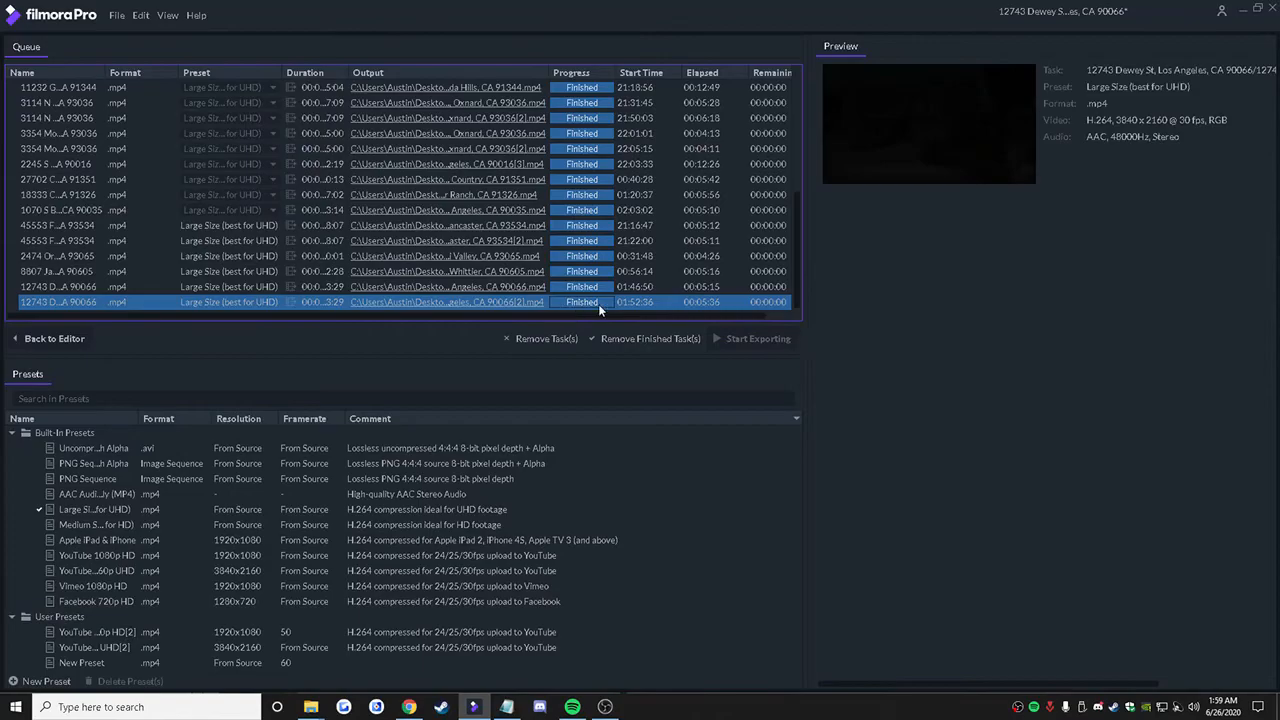
click(650, 452)
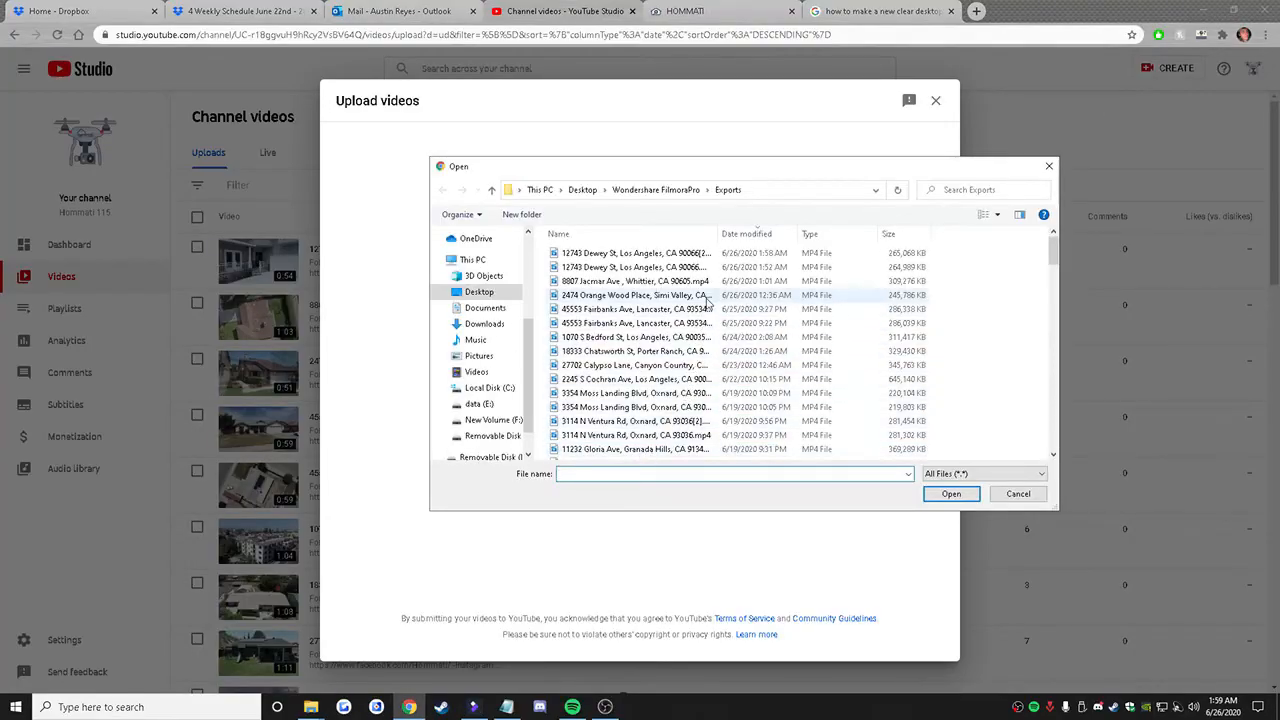
click(704, 254)
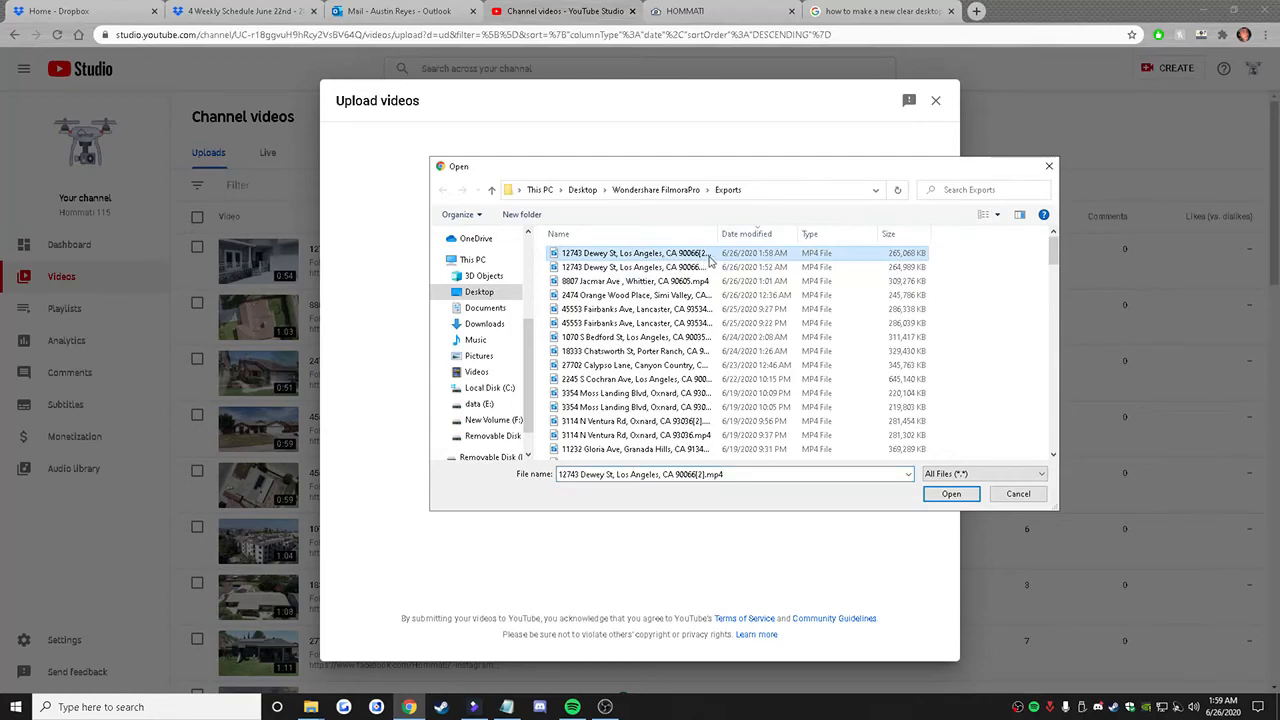
double_click(768, 258)
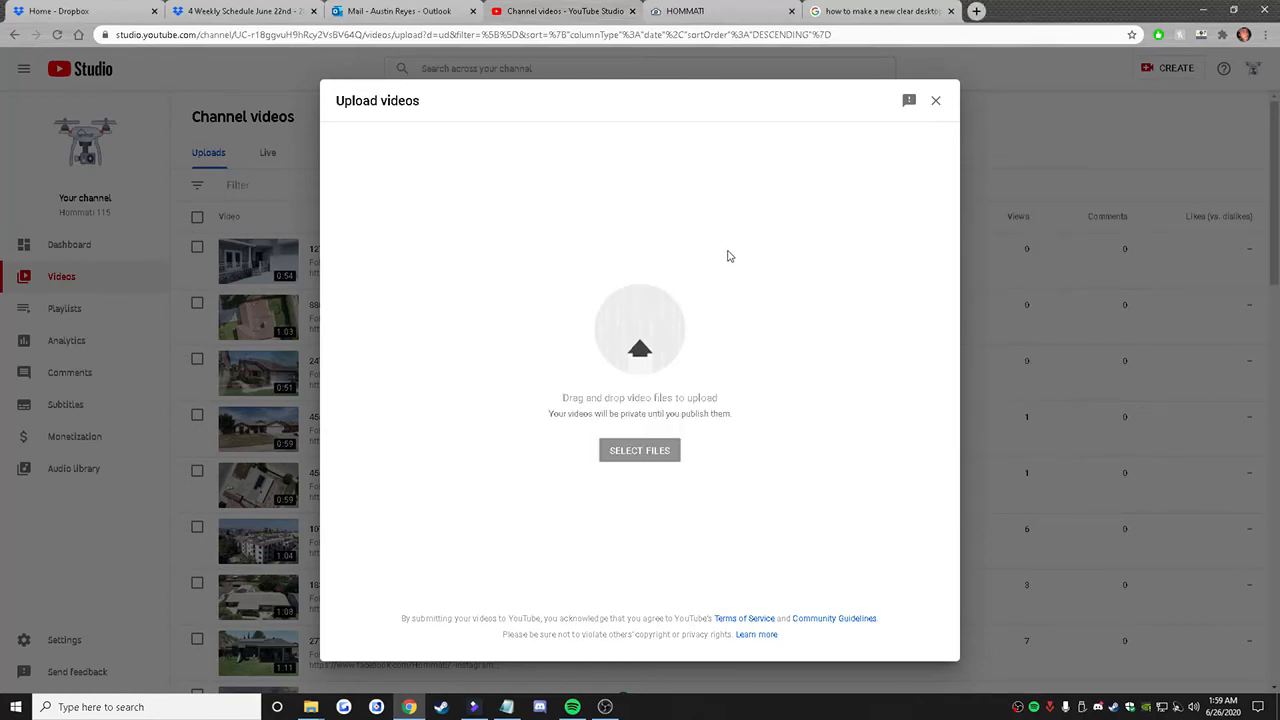
Step: Remove the trailing 2 from the new upload's title and append "(Branded)" after the property address
click(588, 230)
key(BackSpace)
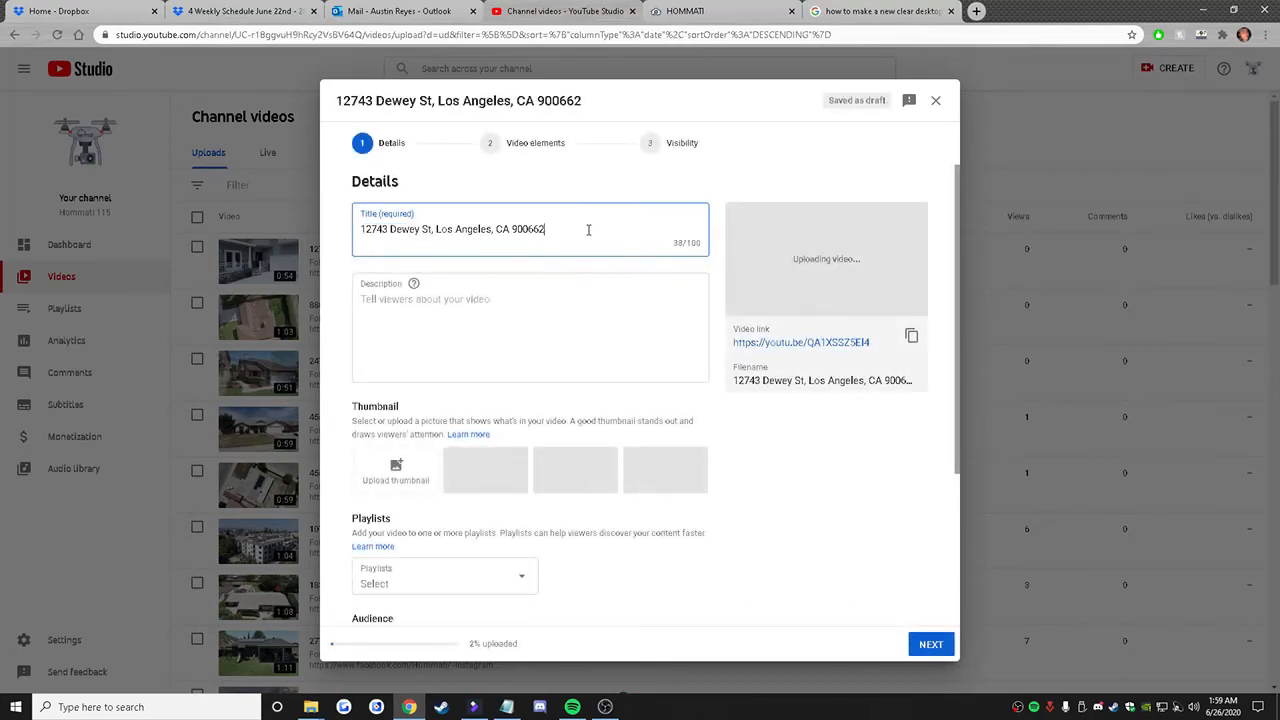
text((Branded))
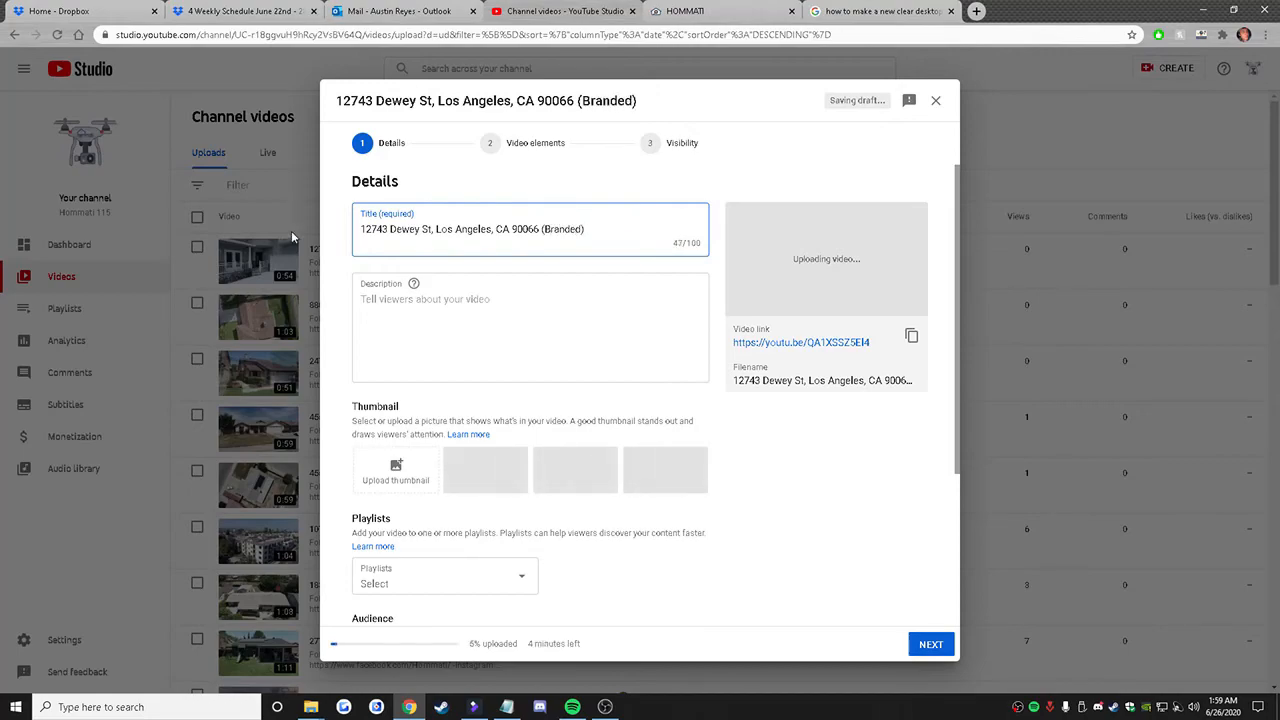
Step: Copy the Hommati social media text from Notepad again and paste it into the branded video's description
key(alt+Tab)
right_click(183, 292)
click(196, 312)
click(842, 160)
right_click(507, 309)
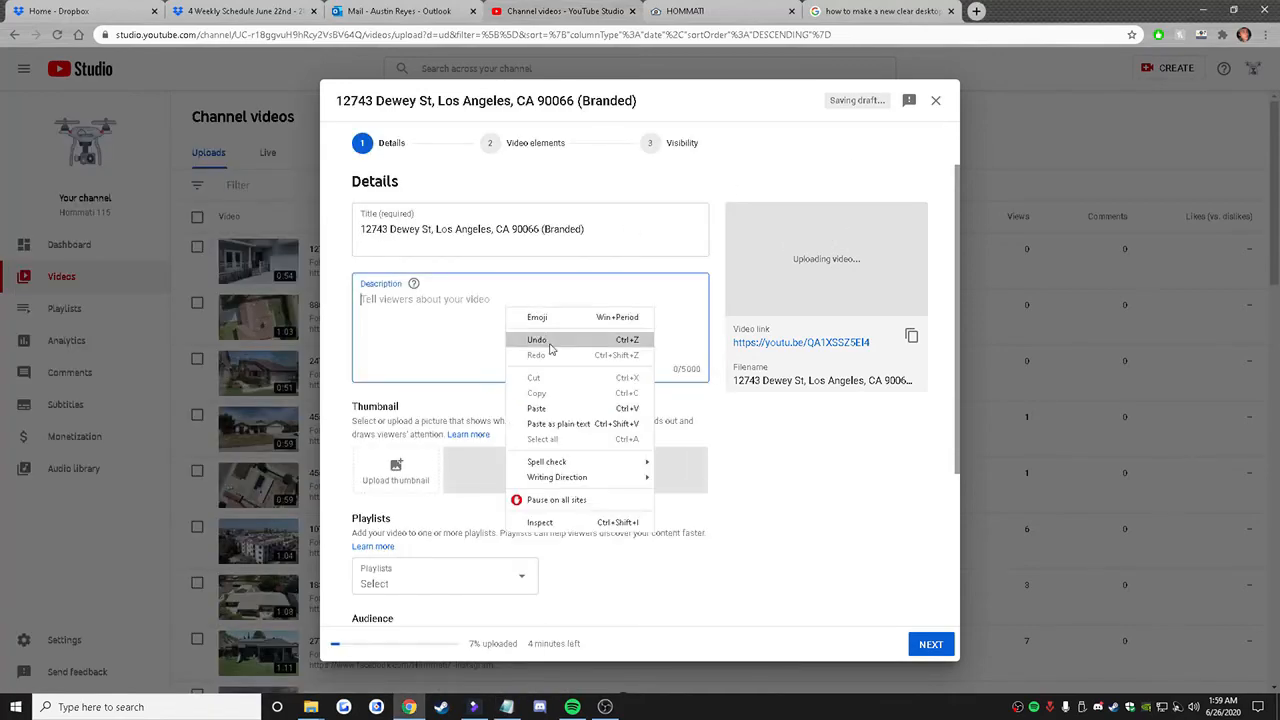
click(560, 407)
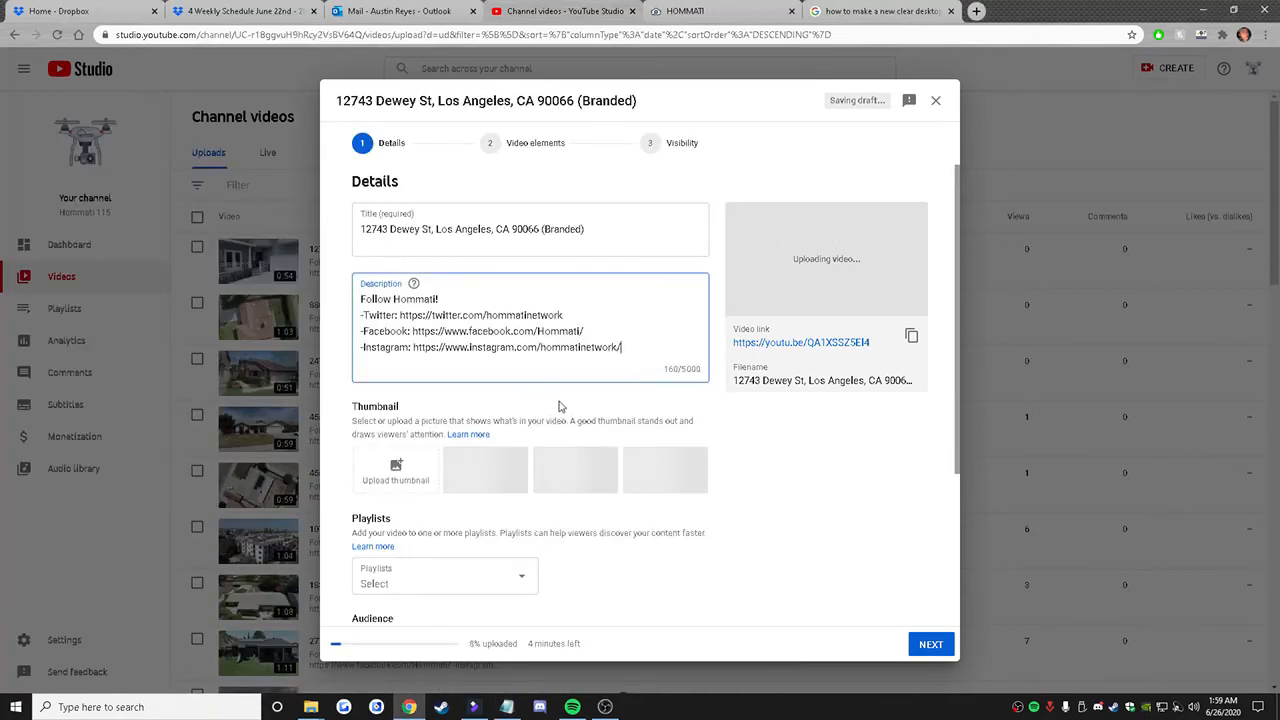
Step: Skip the video elements, set the branded video's visibility to Public and publish it
click(930, 644)
click(930, 645)
click(395, 355)
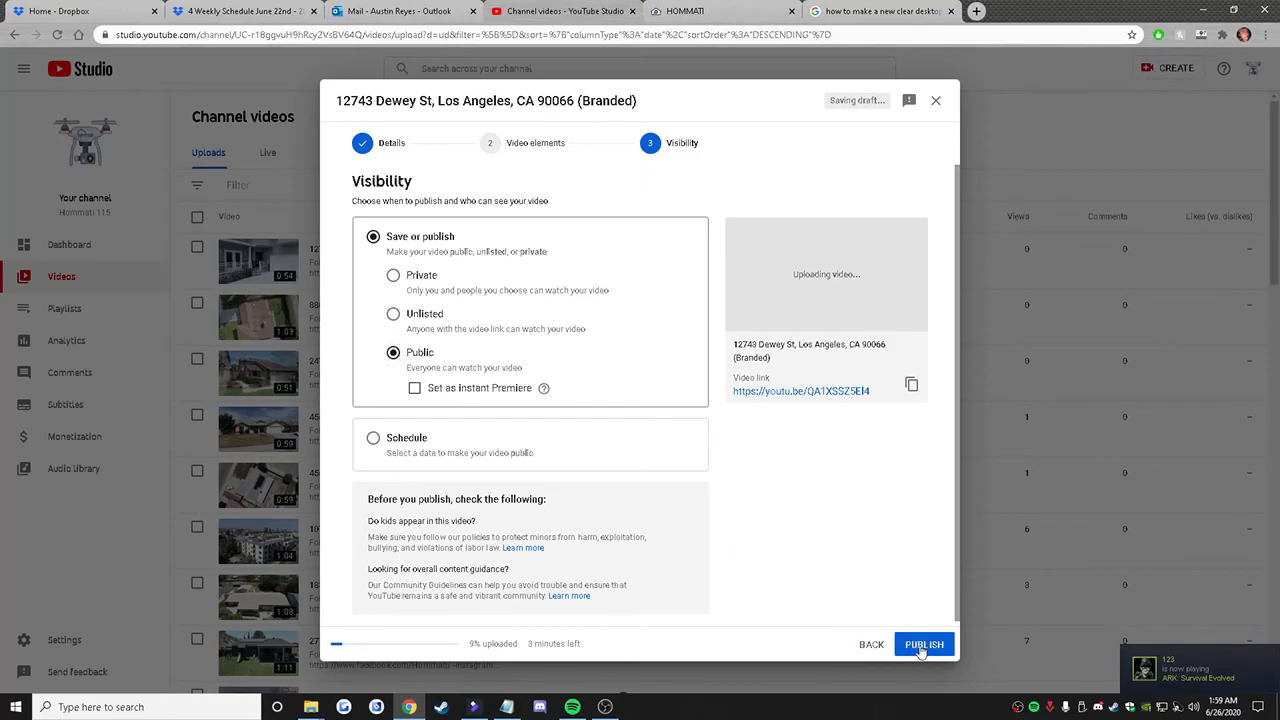
click(920, 644)
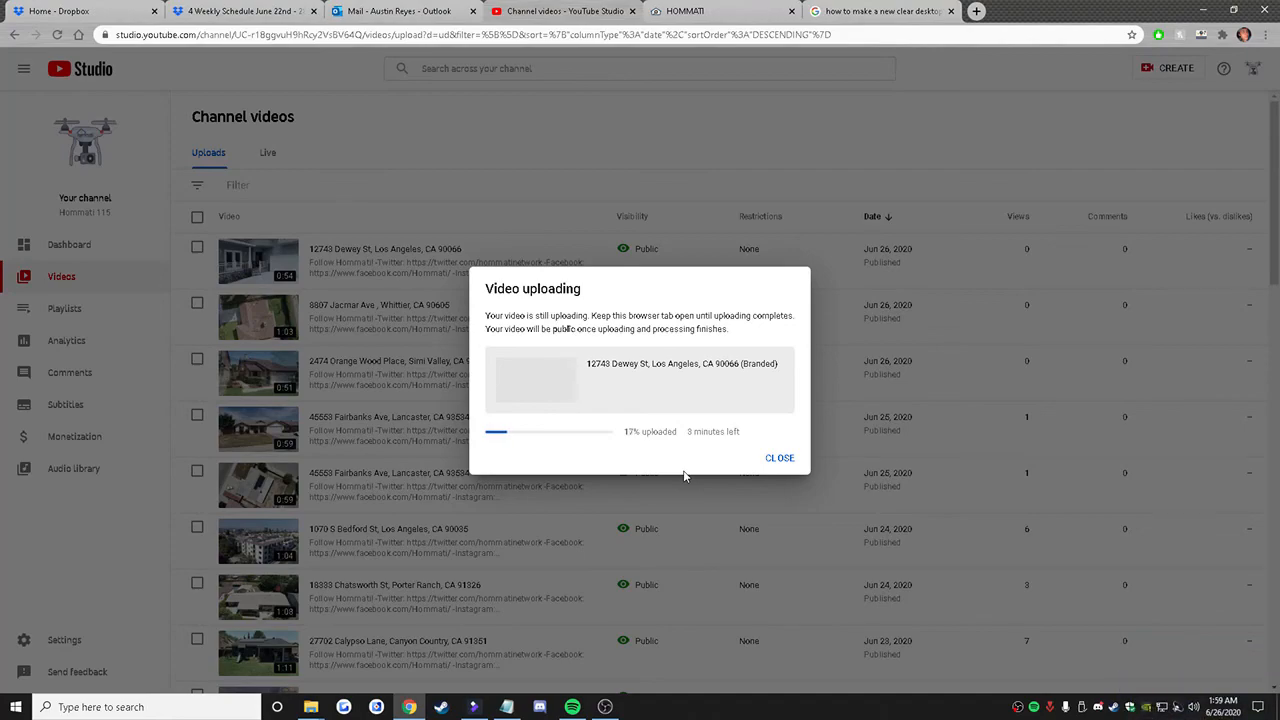
click(605, 706)
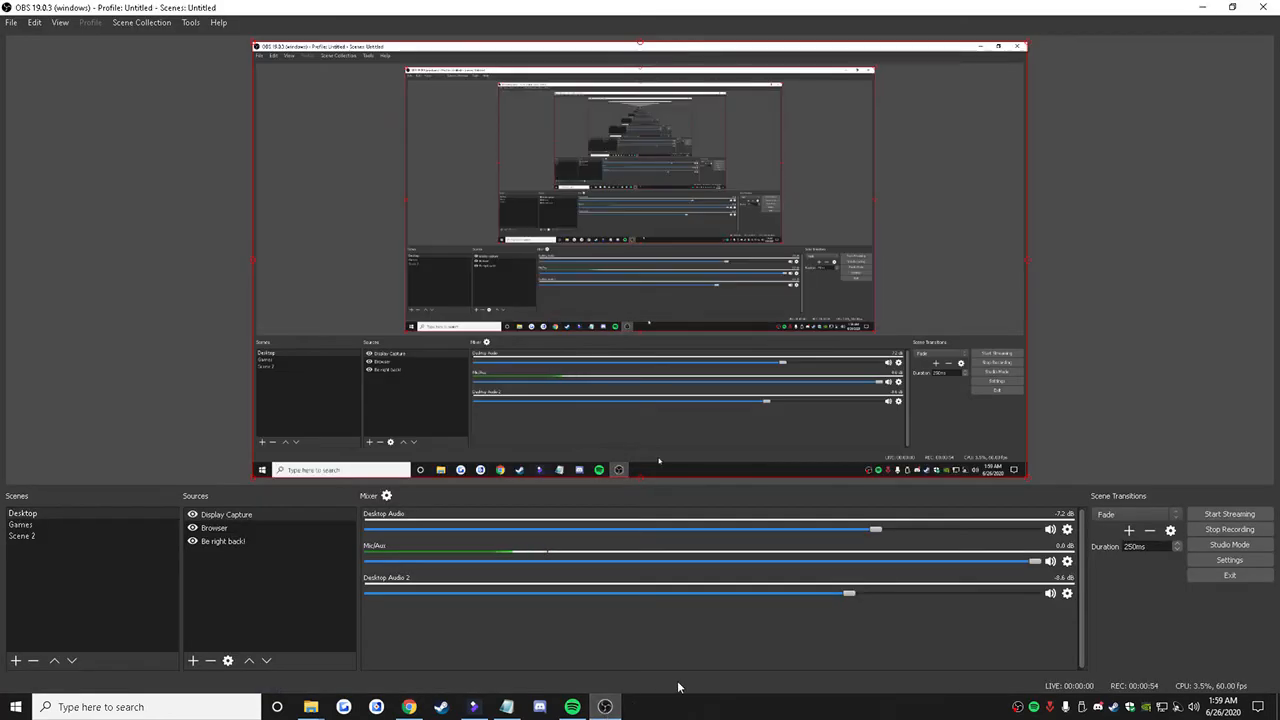